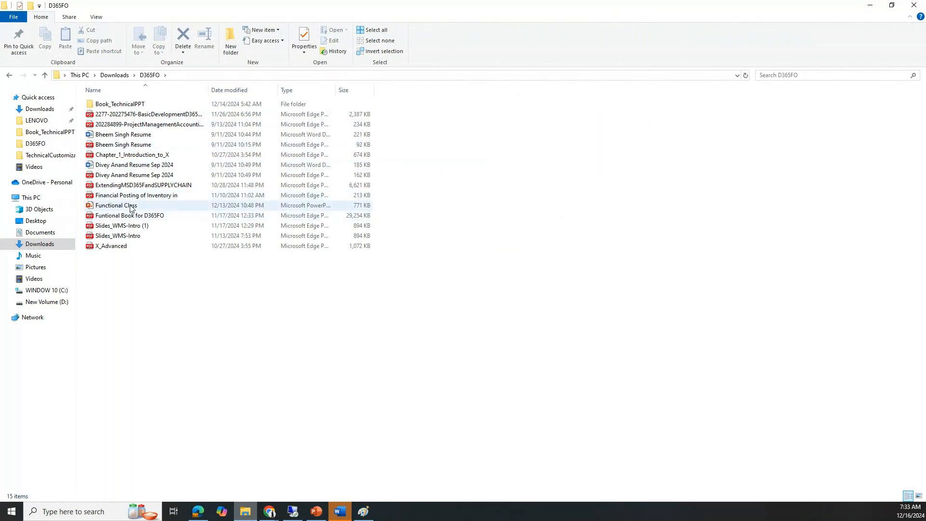
Open the Functional Class presentation from the D365FO folder and look through its slides
double_click(130, 206)
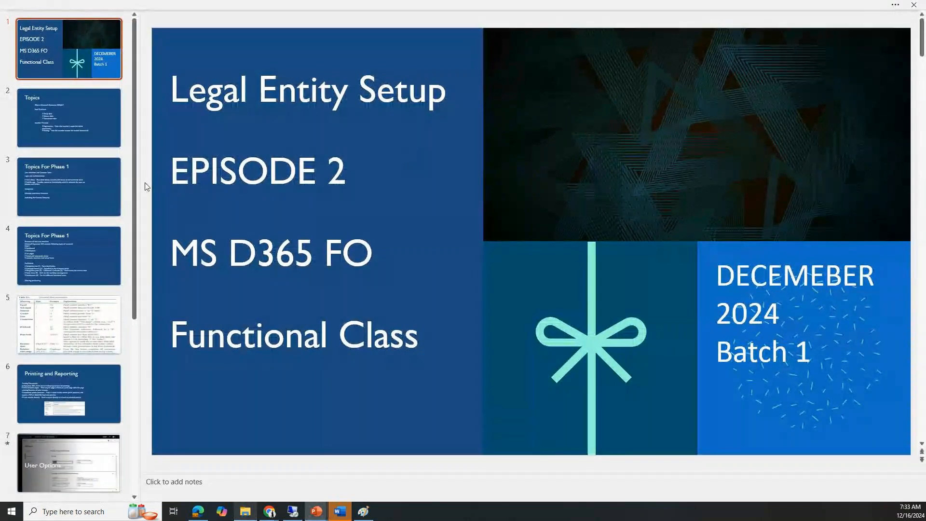
scroll(73, 308, "down", 3)
scroll(73, 308, "down", 2)
left_click(65, 323)
left_click(71, 398)
left_click(71, 455)
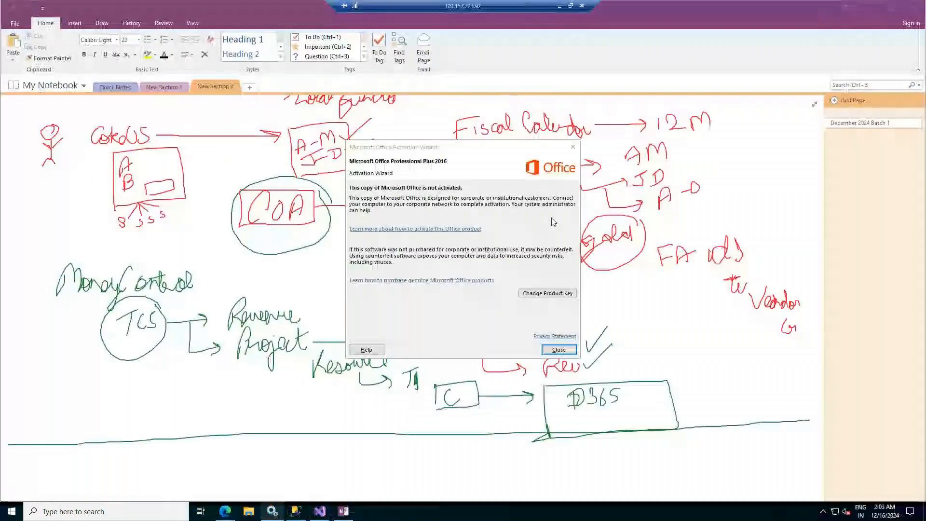
In OneNote, dismiss the Office activation notice and handwrite the red heading "16 Dec 24 3rd Class" in blank space below the existing notes
left_click(559, 349)
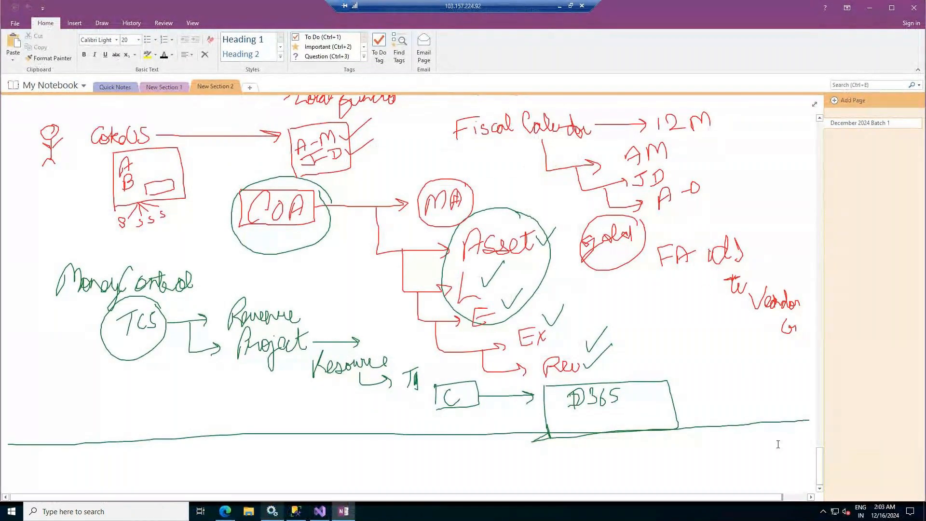
scroll(822, 493, "down", 10)
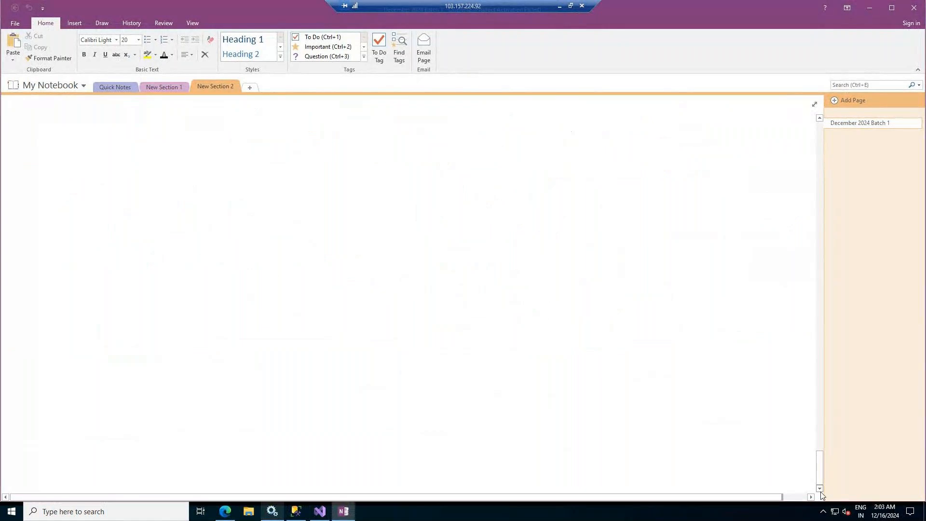
left_click(820, 118)
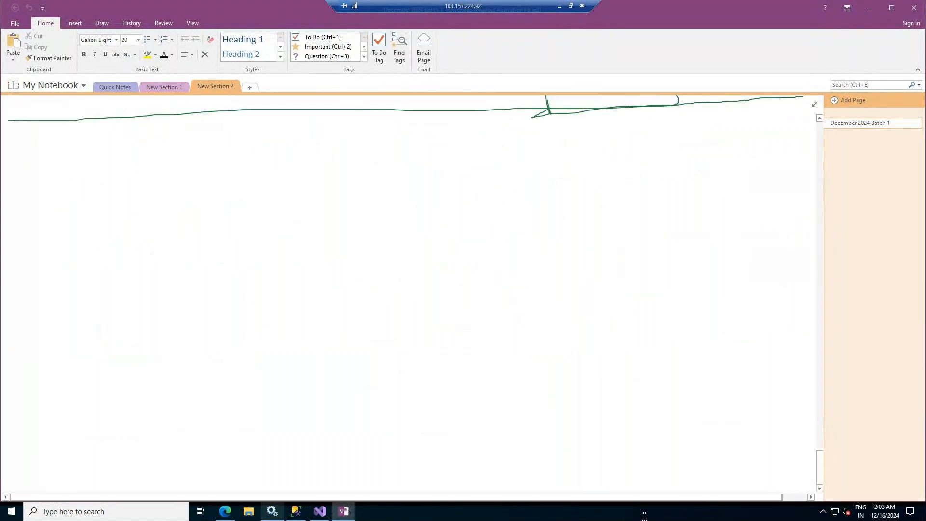
scroll(378, 237, "down", 2)
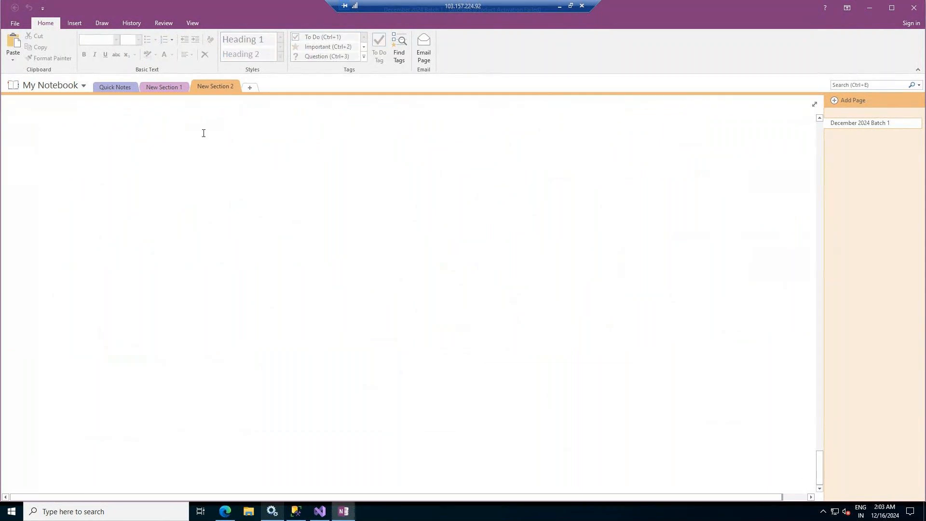
left_click(94, 26)
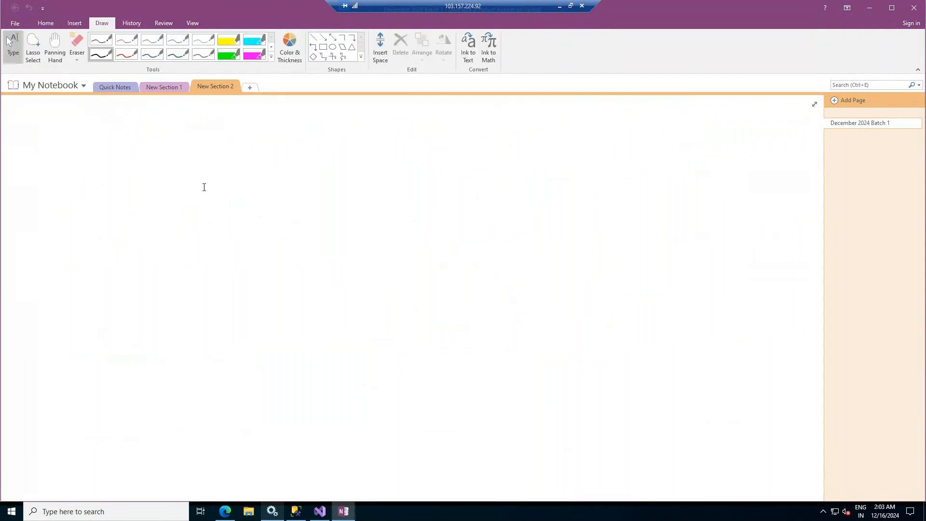
left_click(124, 54)
left_click(123, 54)
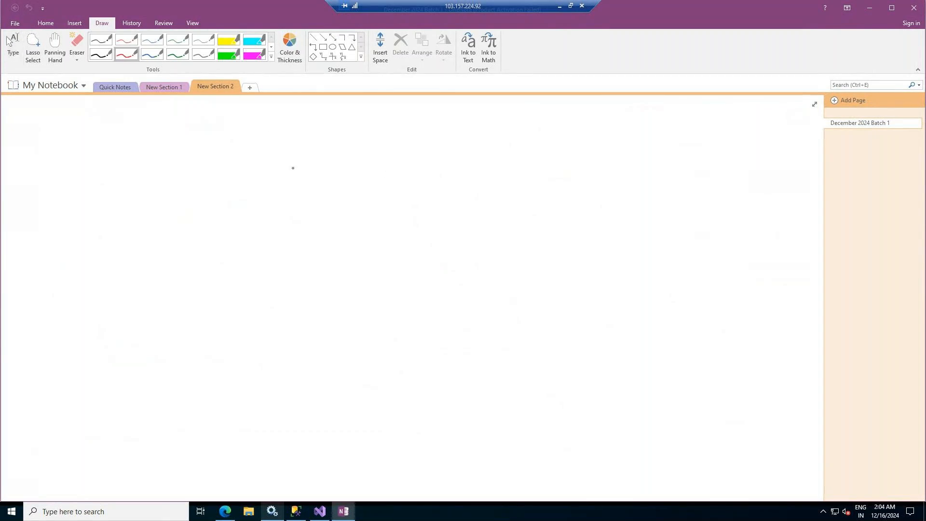
mouse_move(17, 109)
left_mouse_down()
mouse_move(11, 129)
mouse_move(22, 120)
left_mouse_up()
left_click(41, 123)
mouse_move(44, 107)
left_mouse_down()
mouse_move(42, 119)
mouse_move(88, 123)
mouse_move(81, 128)
mouse_move(197, 125)
left_mouse_up()
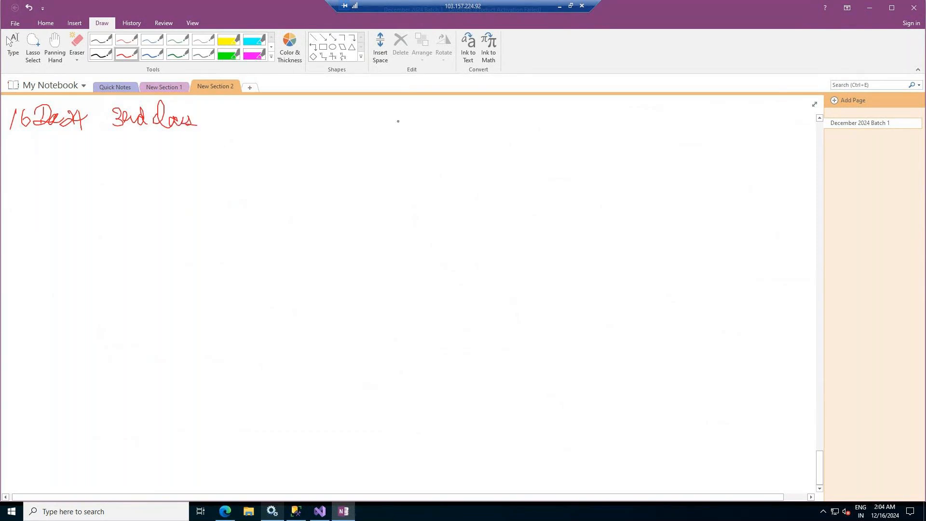
Draw a red triangle with a short stem leading down to a horizontal line with three branches
left_click_drag(463, 134, 468, 158)
left_click_drag(535, 153, 463, 134)
left_click_drag(486, 157, 431, 177)
left_click_drag(497, 156, 497, 160)
left_click_drag(438, 195, 431, 177)
mouse_move(496, 157)
left_mouse_down()
mouse_move(500, 180)
mouse_move(563, 173)
mouse_move(571, 204)
left_mouse_up()
left_click_drag(501, 205, 495, 178)
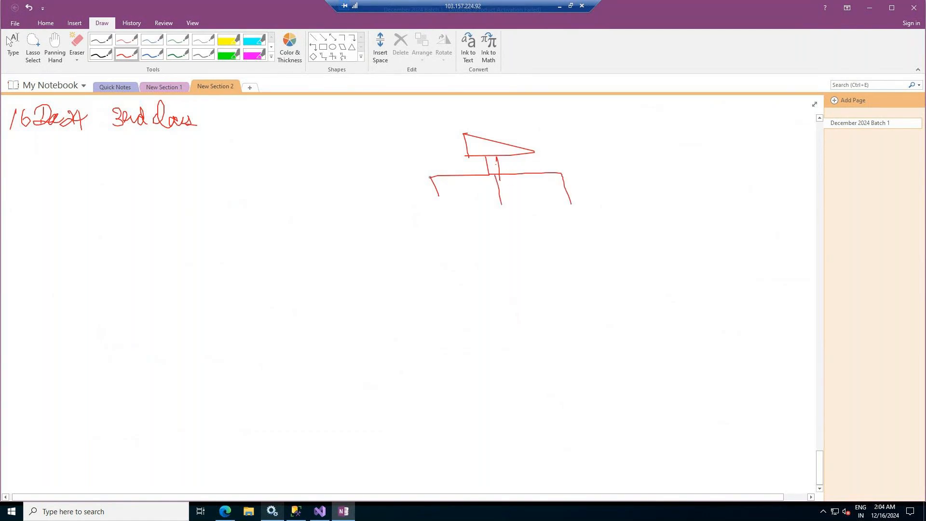
Extend the horizontal line with two more branches and number the branches 1 to 5 in red
mouse_move(385, 196)
left_mouse_down()
mouse_move(434, 177)
mouse_move(349, 180)
mouse_move(342, 220)
left_mouse_up()
left_click_drag(393, 205, 401, 217)
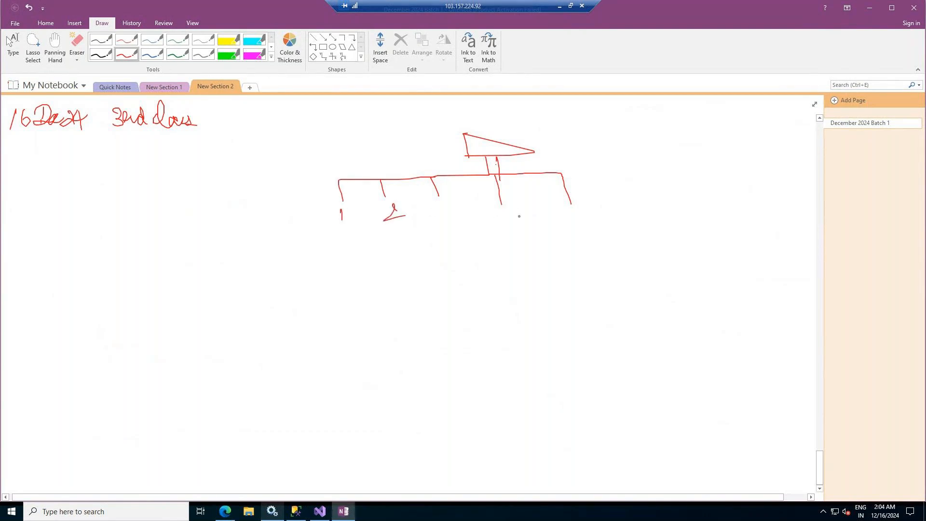
left_click_drag(426, 210, 421, 220)
left_click_drag(503, 211, 519, 215)
left_click_drag(504, 216, 505, 230)
left_click_drag(578, 210, 562, 223)
Handwrite a red label across the triangle and a 7 followed by a bracket beside the diagram
mouse_move(467, 154)
left_mouse_down()
mouse_move(476, 140)
mouse_move(502, 146)
mouse_move(519, 128)
left_mouse_up()
mouse_move(532, 123)
left_mouse_down()
mouse_move(521, 137)
mouse_move(533, 126)
left_mouse_up()
mouse_move(642, 163)
left_mouse_down()
mouse_move(649, 156)
mouse_move(644, 187)
left_mouse_up()
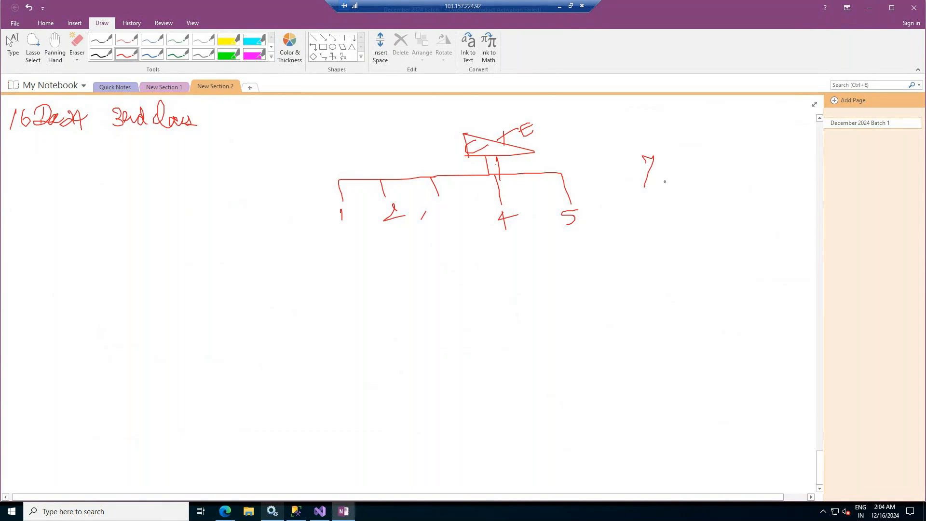
left_click_drag(673, 151, 677, 180)
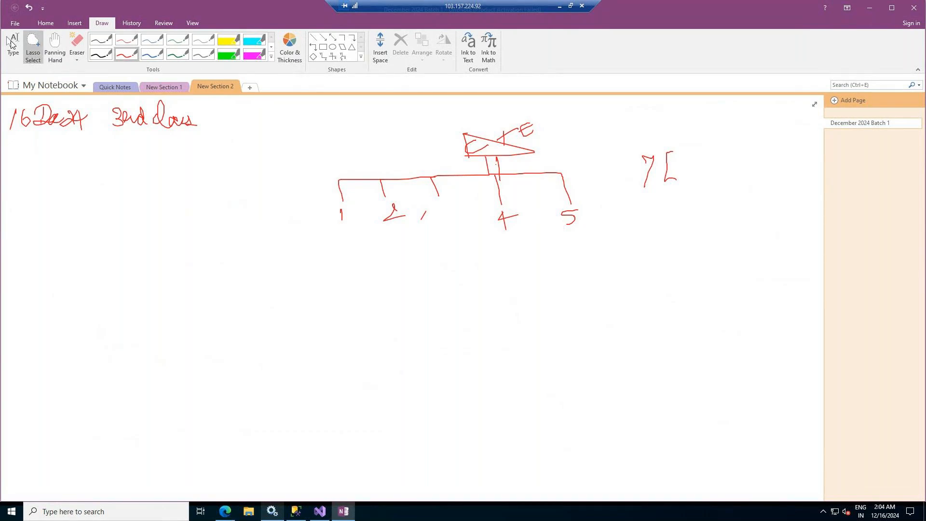
left_click(12, 45)
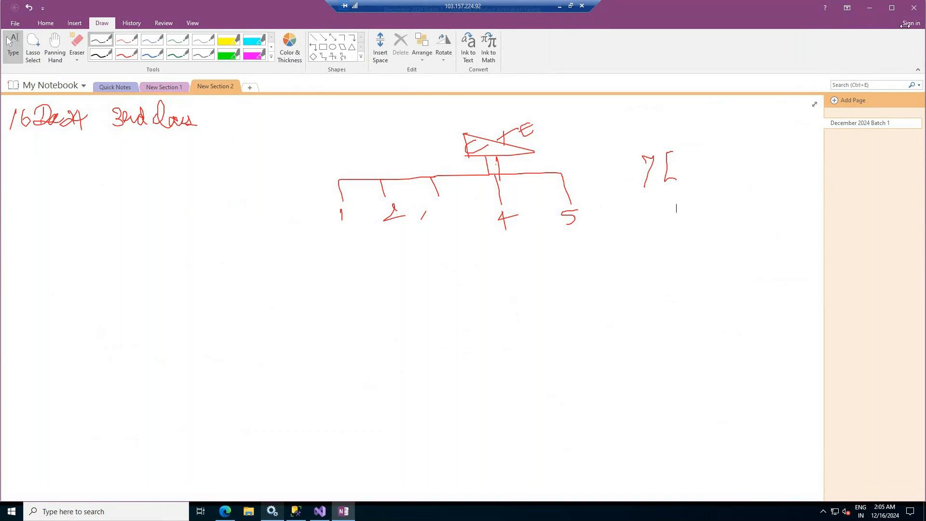
Check the module list in Finance and Operations and return to the OneNote page
left_click(864, 8)
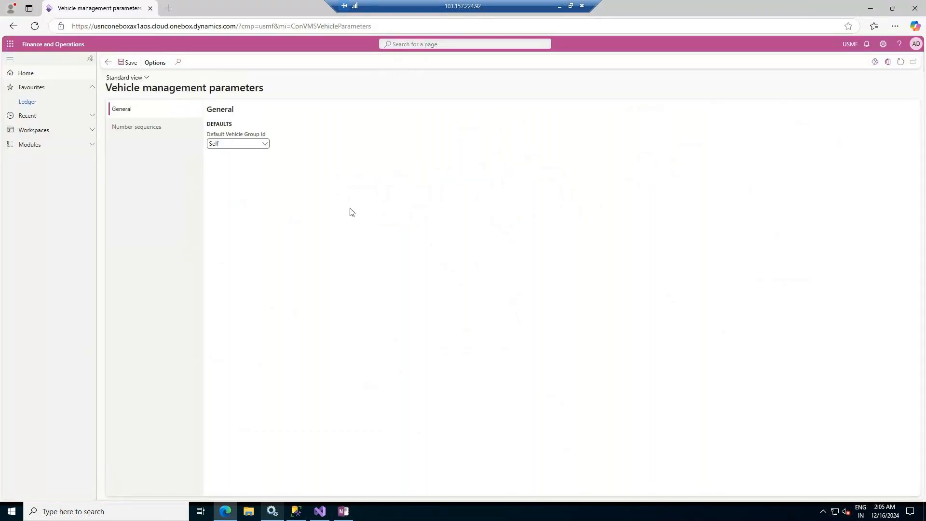
left_click(50, 145)
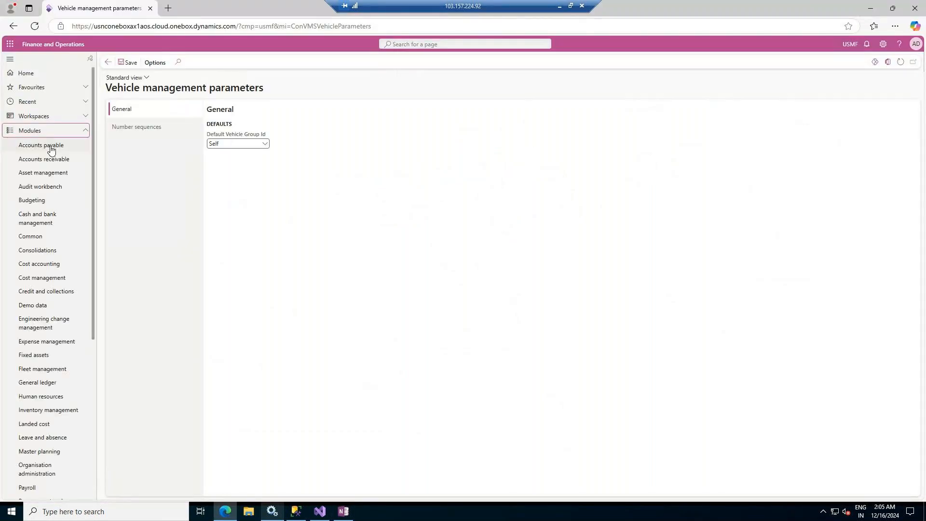
left_click(345, 511)
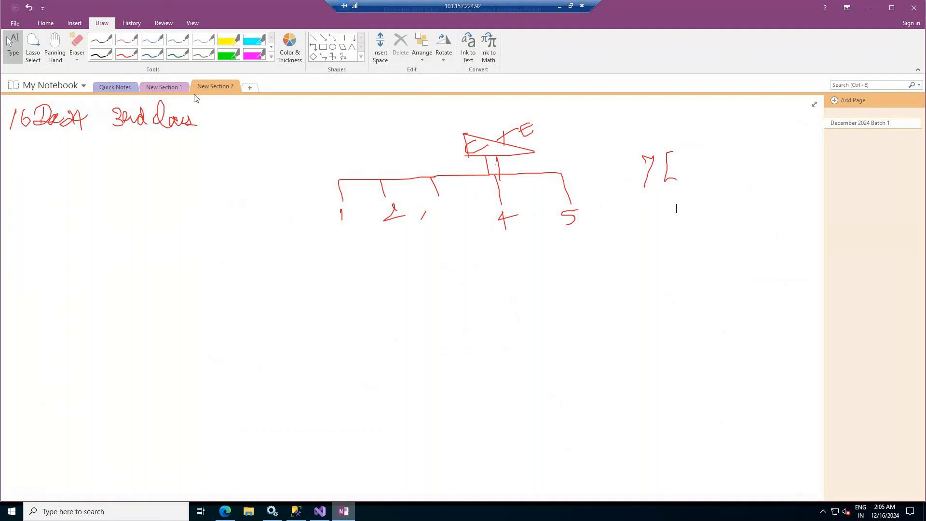
Circle each of the five branch numbers below the triangle in green ink
left_click(178, 55)
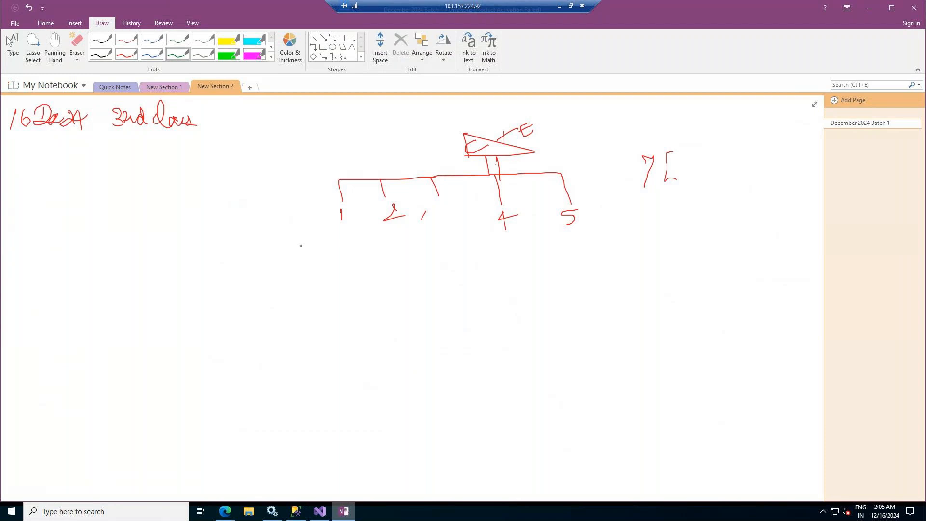
mouse_move(324, 212)
left_mouse_down()
mouse_move(361, 218)
mouse_move(347, 204)
left_mouse_up()
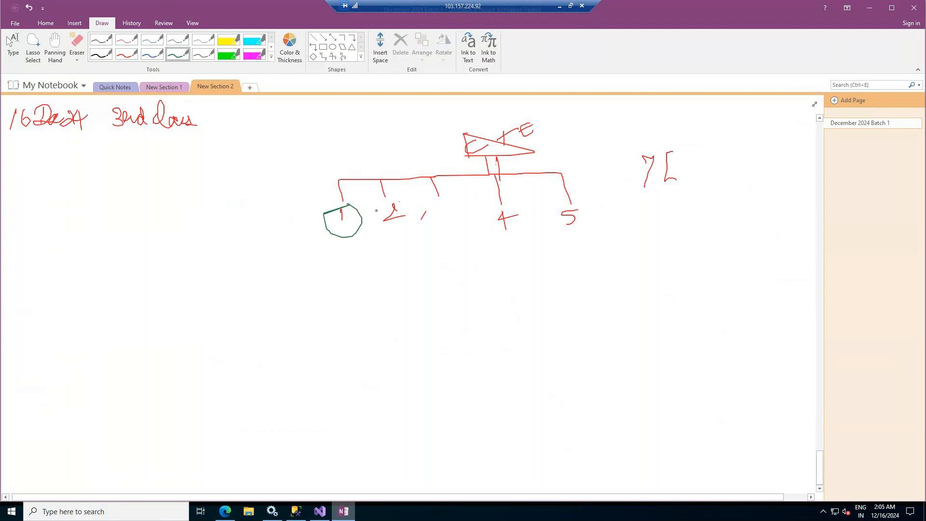
left_click_drag(399, 199, 379, 230)
left_click_drag(398, 200, 379, 231)
left_click_drag(438, 202, 447, 216)
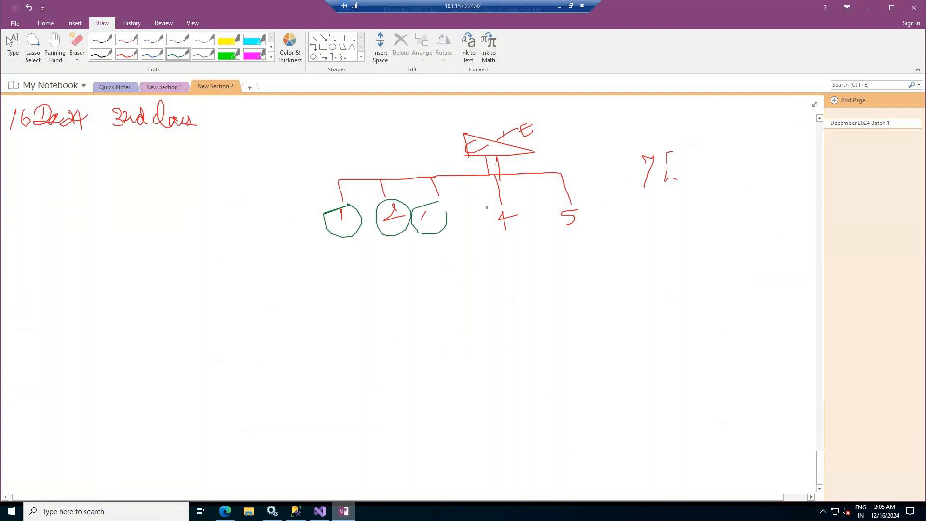
mouse_move(502, 203)
left_mouse_down()
mouse_move(515, 234)
mouse_move(497, 203)
left_mouse_up()
mouse_move(580, 206)
left_mouse_down()
mouse_move(551, 213)
mouse_move(558, 236)
mouse_move(585, 222)
left_mouse_up()
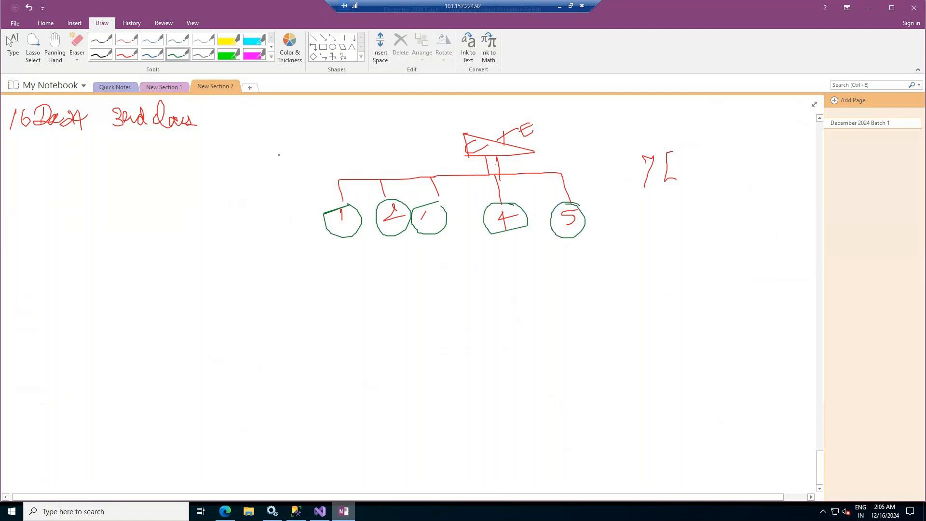
Write "D365" in green, point an arrow from it to the triangle and circle the triangle
left_click_drag(224, 140, 223, 160)
mouse_move(246, 143)
left_mouse_down()
mouse_move(255, 147)
mouse_move(240, 161)
left_mouse_up()
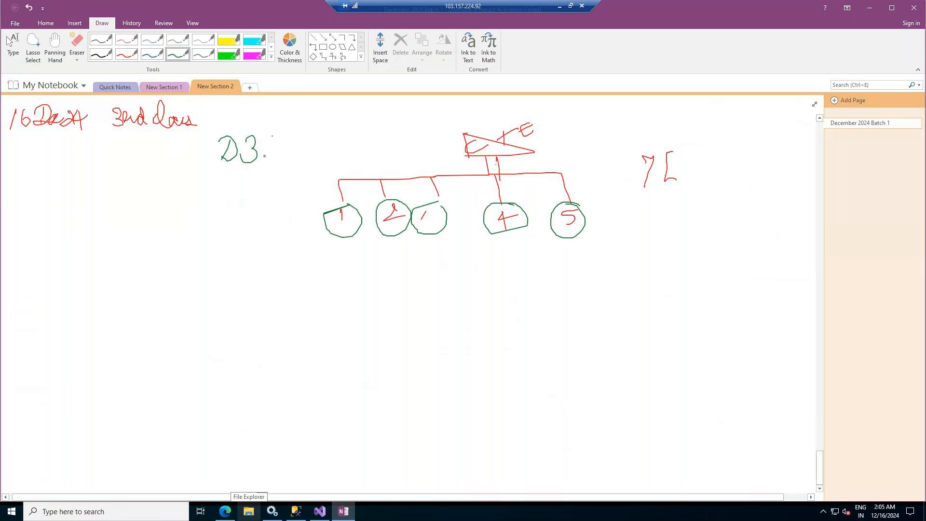
mouse_move(271, 136)
left_mouse_down()
mouse_move(264, 148)
mouse_move(295, 145)
mouse_move(280, 151)
left_mouse_up()
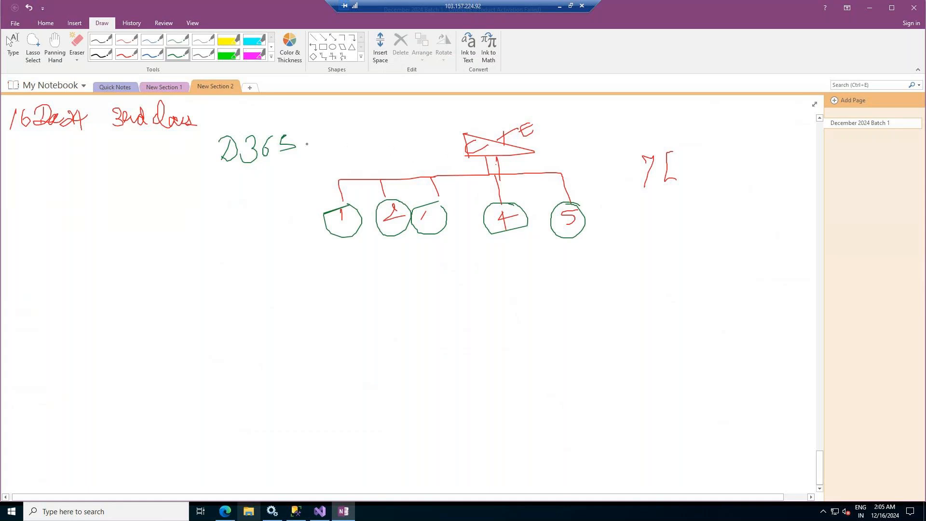
left_click_drag(338, 135, 441, 137)
mouse_move(531, 117)
left_mouse_down()
mouse_move(446, 137)
mouse_move(467, 163)
mouse_move(514, 169)
mouse_move(537, 120)
left_mouse_up()
Below circle 1, write the red notes "Sys" with an arrow to "user" and "Org" with an arrow to "LE"
left_click(126, 54)
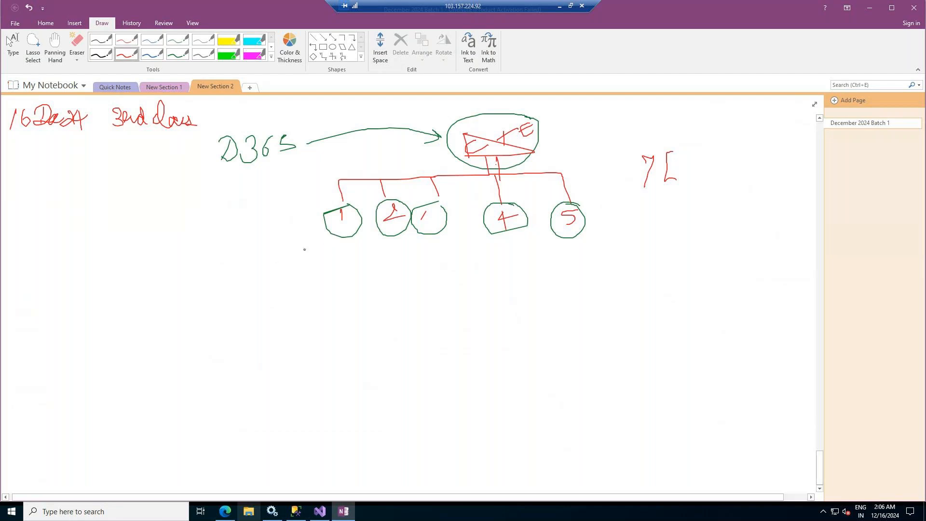
mouse_move(323, 239)
left_mouse_down()
mouse_move(318, 254)
mouse_move(333, 269)
mouse_move(337, 255)
left_mouse_up()
left_click_drag(348, 257, 394, 263)
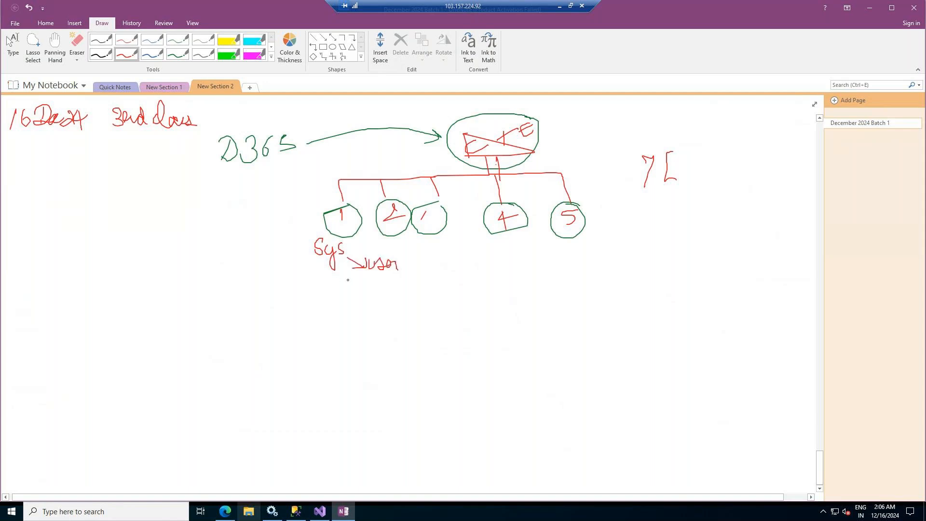
mouse_move(318, 276)
left_mouse_down()
mouse_move(312, 285)
mouse_move(341, 281)
mouse_move(335, 301)
mouse_move(385, 291)
left_mouse_up()
left_click_drag(380, 286, 390, 278)
mouse_move(384, 279)
left_mouse_down()
mouse_move(384, 292)
mouse_move(392, 290)
left_mouse_up()
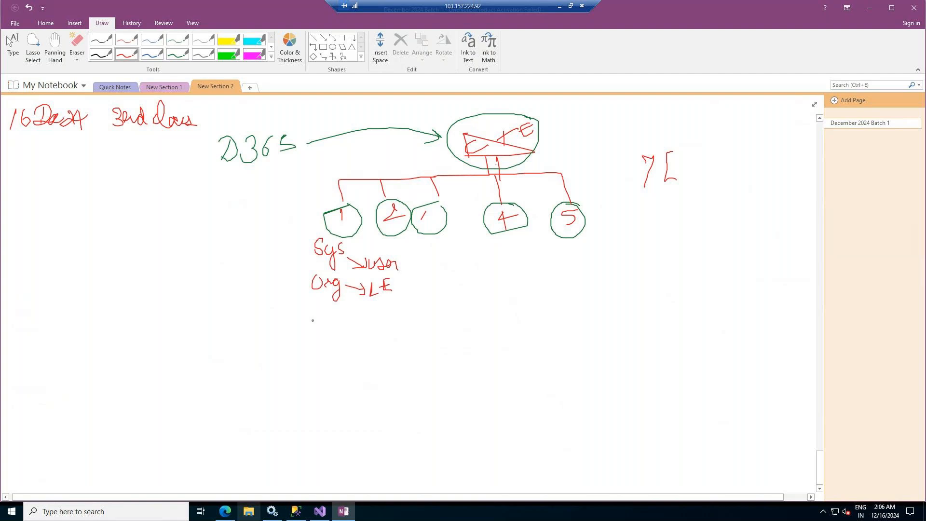
Add the red note "GL" with an arrow to "Curr." below the Org line
mouse_move(320, 303)
left_mouse_down()
mouse_move(316, 313)
mouse_move(330, 310)
left_mouse_up()
mouse_move(333, 302)
left_mouse_down()
mouse_move(341, 314)
mouse_move(371, 314)
left_mouse_up()
mouse_move(382, 302)
left_mouse_down()
mouse_move(388, 321)
mouse_move(401, 311)
mouse_move(418, 316)
left_mouse_up()
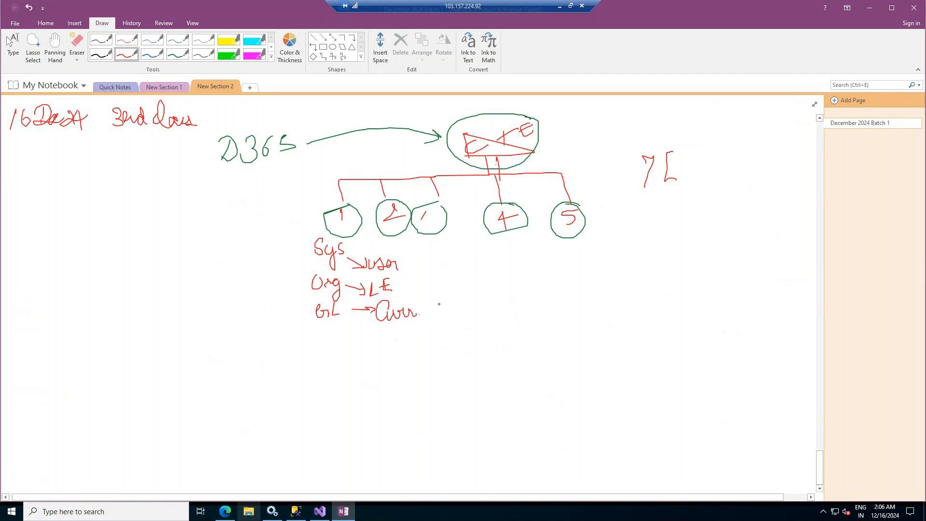
Continue the GL line with the comma-separated entries FY, CAO, A|S and FD in red
mouse_move(449, 291)
left_mouse_down()
mouse_move(441, 312)
mouse_move(450, 301)
mouse_move(473, 317)
mouse_move(427, 326)
left_mouse_up()
mouse_move(502, 293)
left_mouse_down()
mouse_move(491, 308)
mouse_move(516, 298)
left_mouse_up()
left_click_drag(520, 294, 539, 306)
left_click_drag(554, 299, 566, 296)
mouse_move(554, 293)
left_mouse_down()
mouse_move(577, 289)
mouse_move(585, 302)
left_mouse_up()
left_click(585, 292)
mouse_move(595, 293)
left_mouse_down()
mouse_move(605, 282)
mouse_move(608, 292)
mouse_move(614, 276)
mouse_move(610, 287)
left_mouse_up()
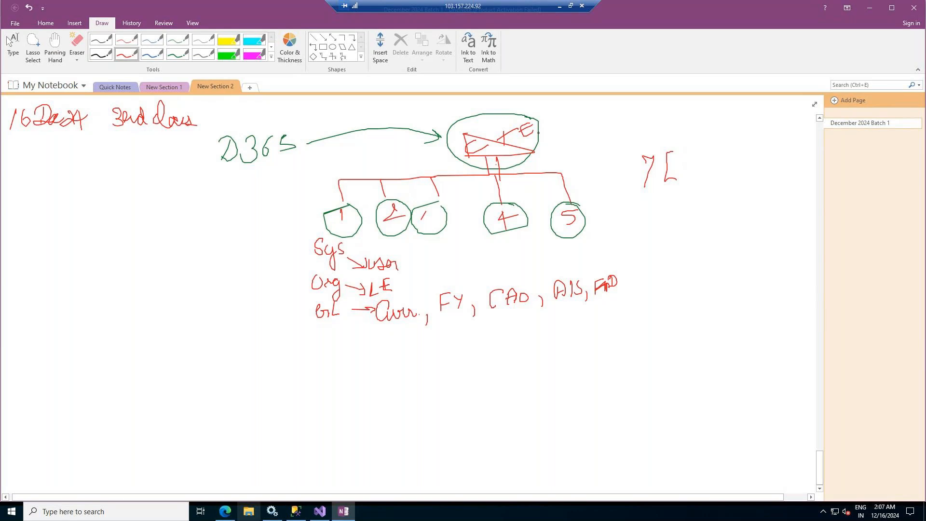
Draw a red arrow from the circled triangle to a letter C and write U beside circle 1
left_click_drag(538, 133, 588, 136)
mouse_move(612, 118)
left_mouse_down()
mouse_move(600, 134)
mouse_move(610, 135)
left_mouse_up()
mouse_move(301, 199)
left_mouse_down()
mouse_move(303, 217)
mouse_move(310, 199)
left_mouse_up()
Branch "Curr." into "A|C" and "R|P", and draw a red arrow from circle 5 to the word "Curren"
mouse_move(376, 353)
left_mouse_down()
mouse_move(394, 324)
mouse_move(418, 359)
mouse_move(369, 366)
mouse_move(373, 391)
mouse_move(385, 384)
mouse_move(362, 375)
left_mouse_up()
mouse_move(418, 383)
left_mouse_down()
mouse_move(423, 372)
mouse_move(429, 386)
mouse_move(440, 365)
mouse_move(437, 374)
left_mouse_up()
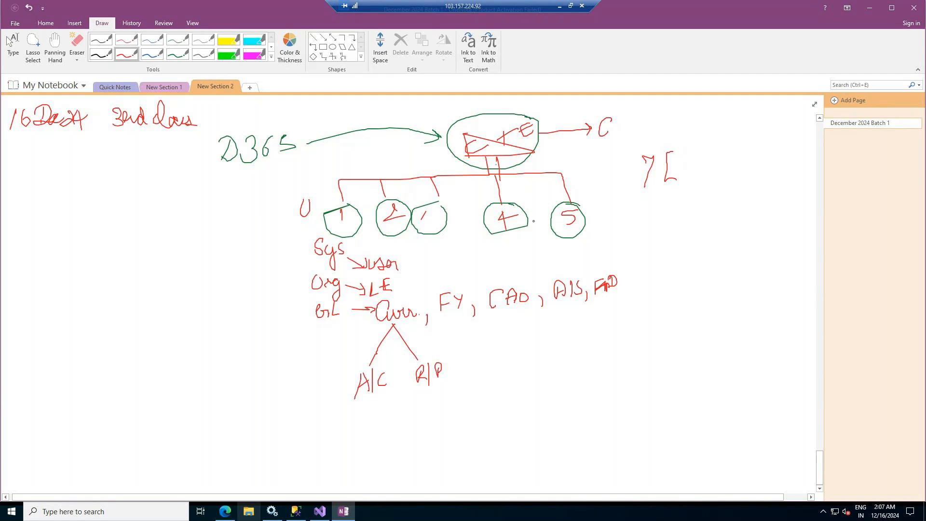
left_click_drag(590, 222, 706, 211)
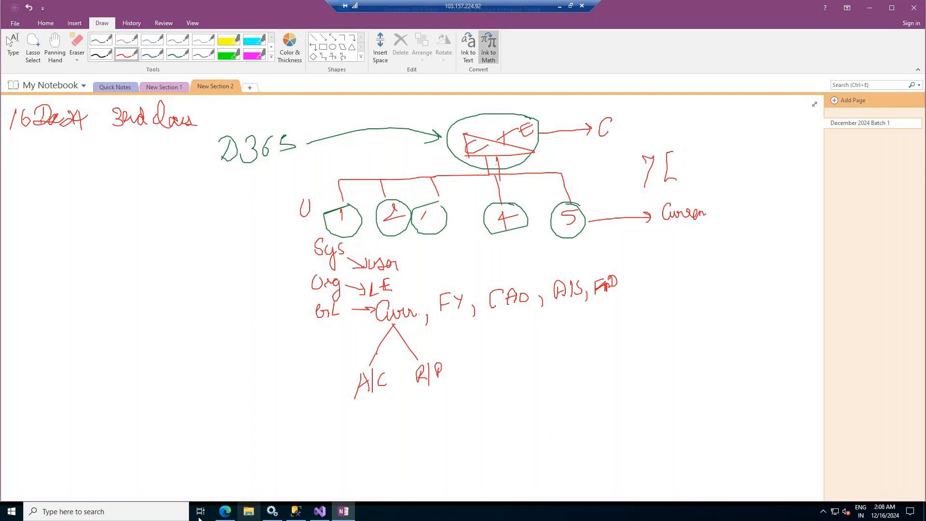
Switch to Finance and Operations in the browser and open the Currencies page of the General ledger module
left_click(225, 511)
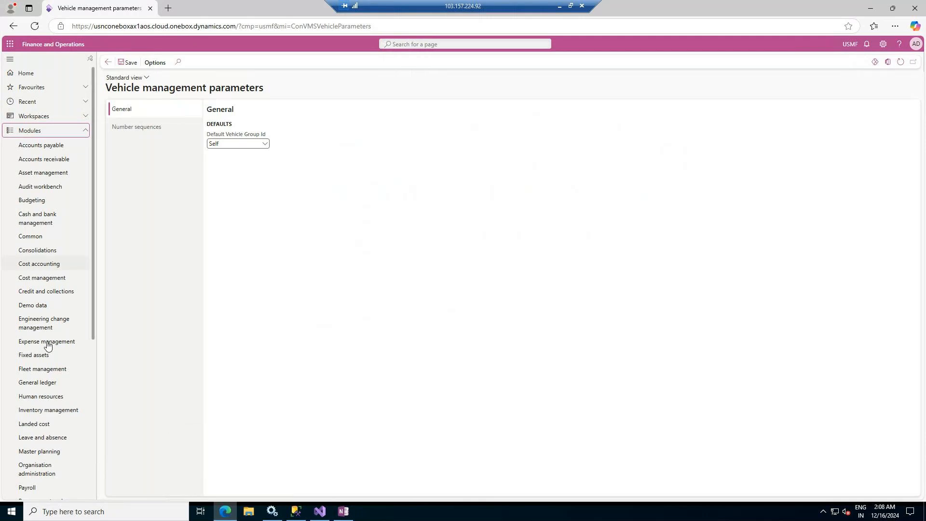
left_click(43, 386)
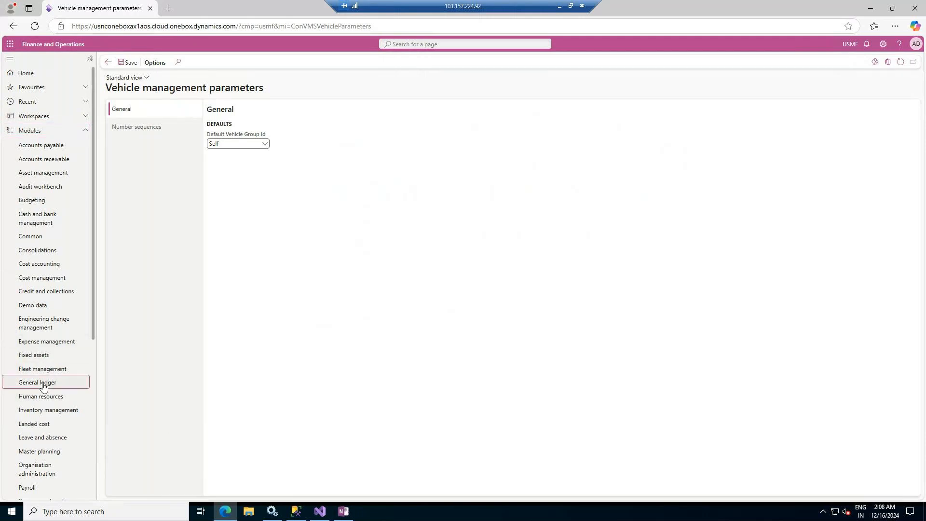
left_click(43, 385)
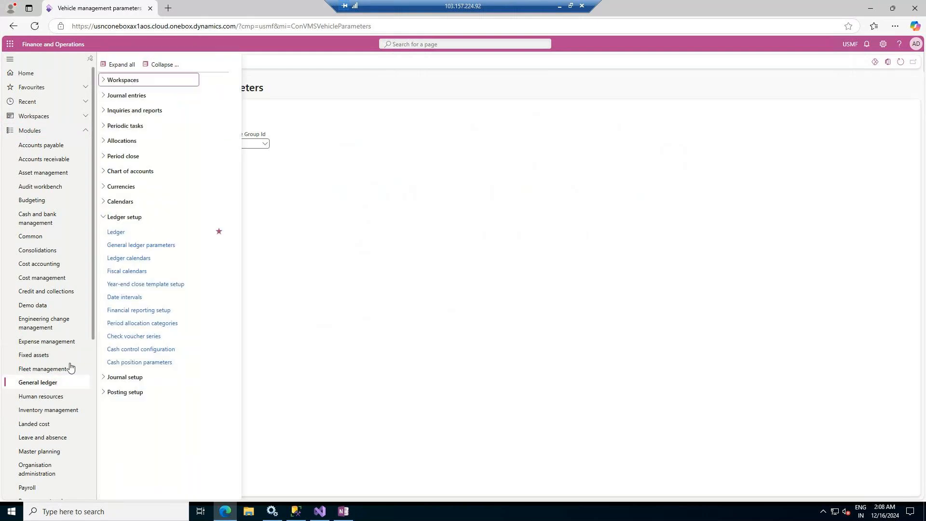
left_click(134, 191)
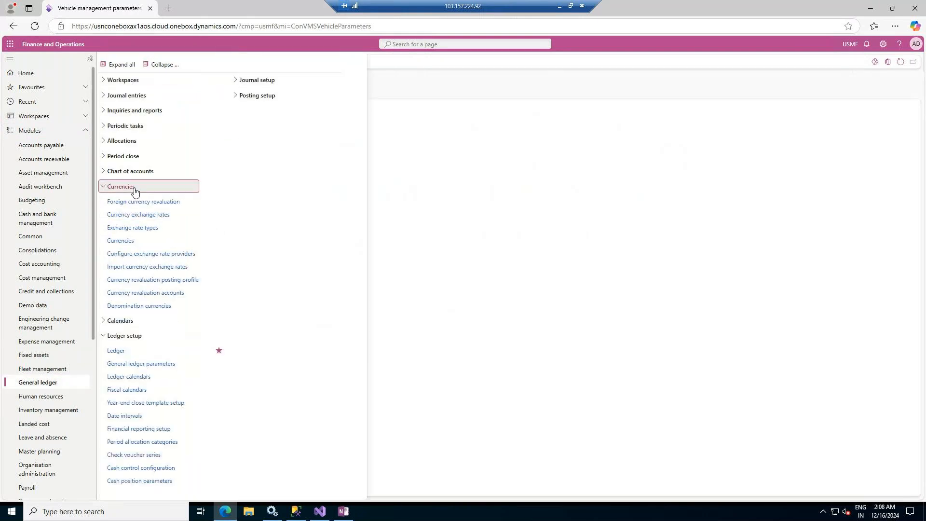
left_click(121, 241)
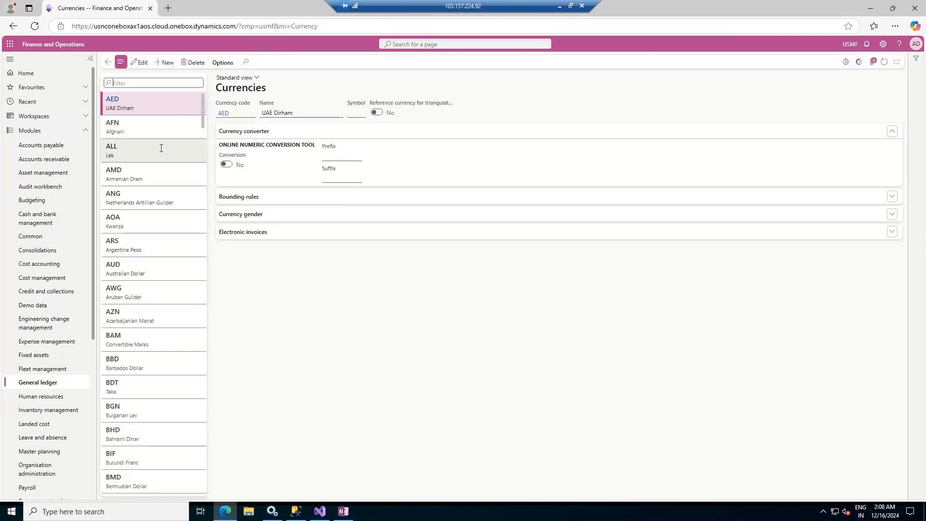
Browse the currency list and examine the rounding rules, currency gender and electronic invoices settings of the AED currency
scroll(158, 296, "down", 7)
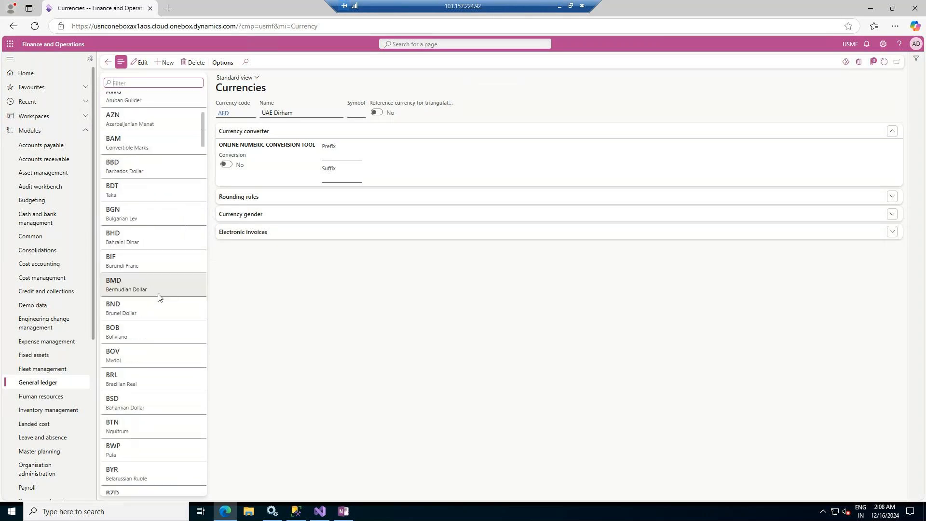
scroll(158, 296, "down", 10)
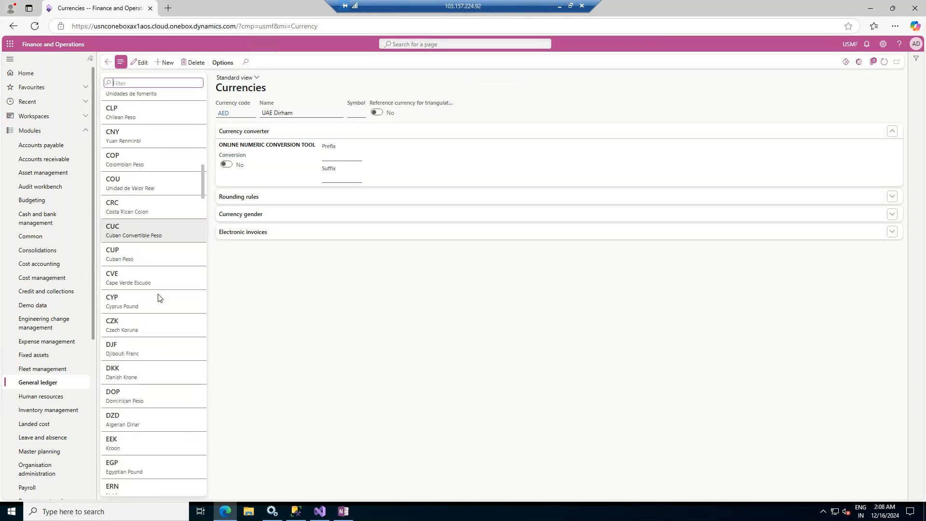
scroll(158, 296, "down", 5)
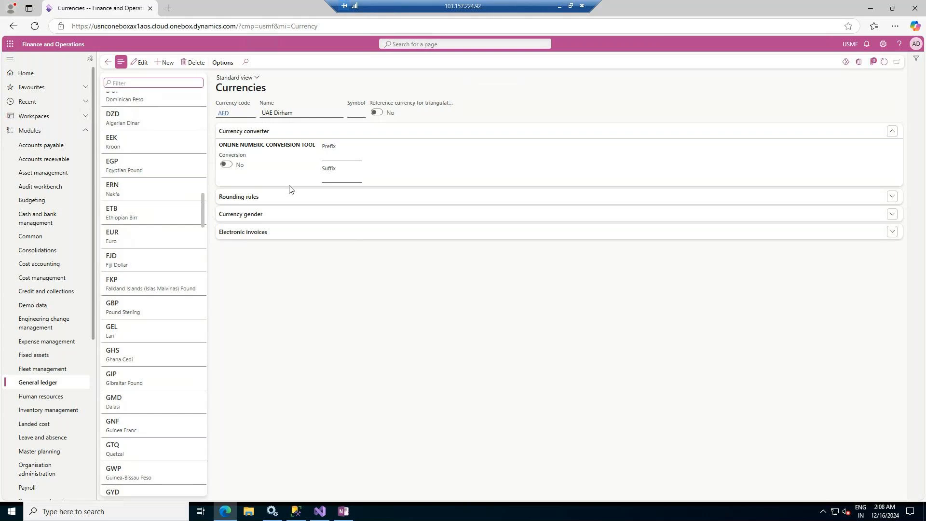
left_click(271, 203)
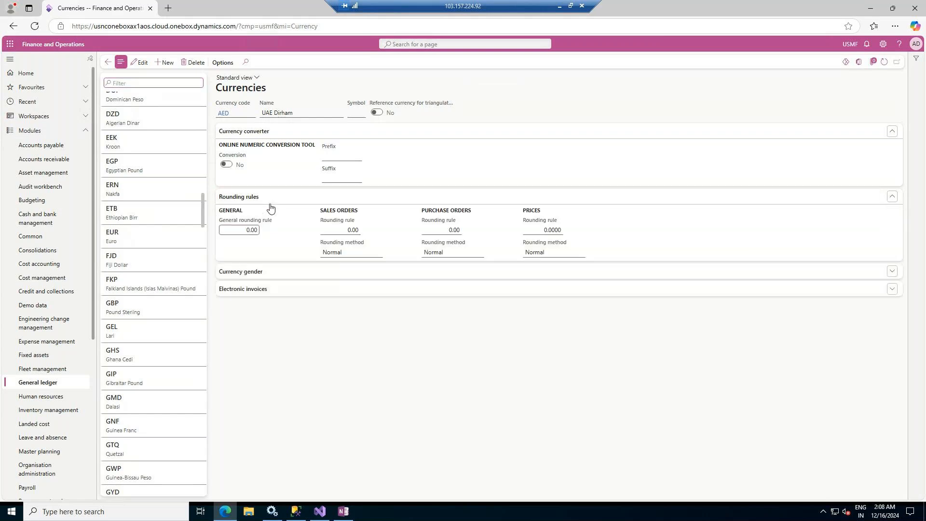
left_click(271, 269)
left_click(275, 308)
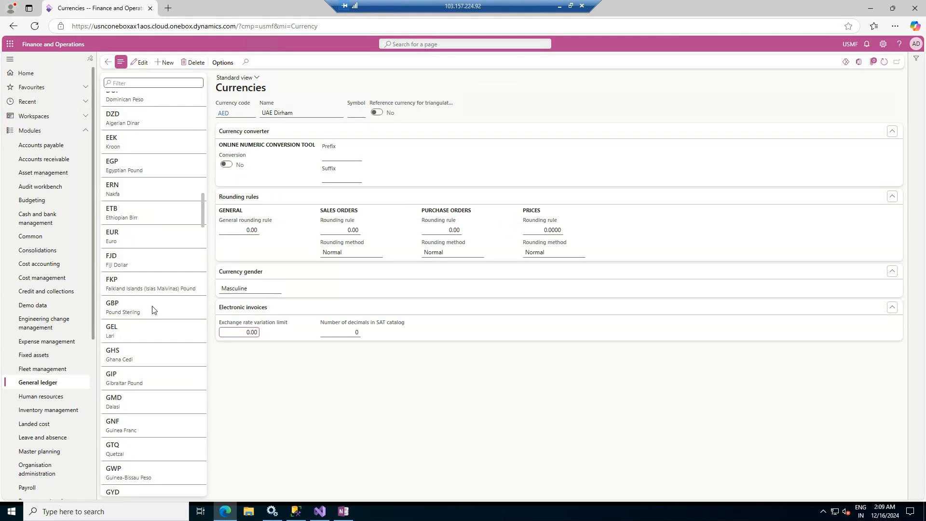
left_click(48, 389)
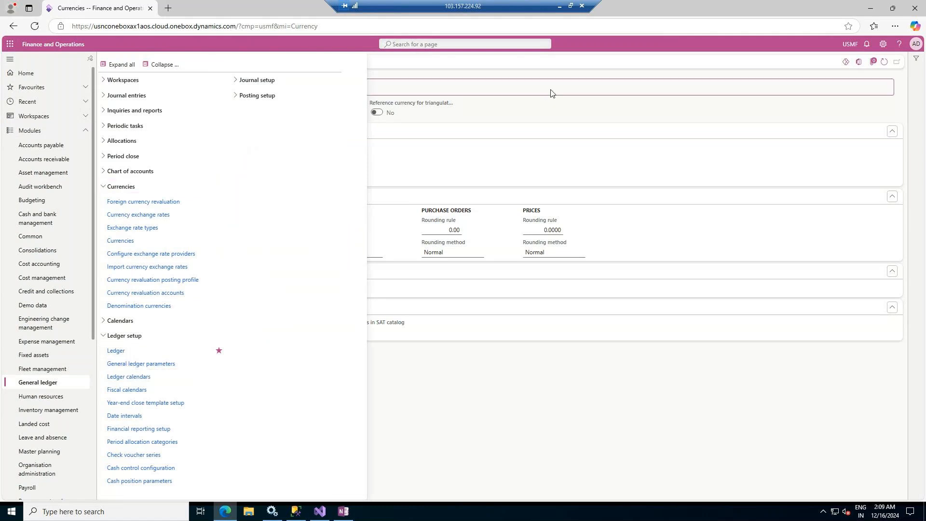
left_click(550, 92)
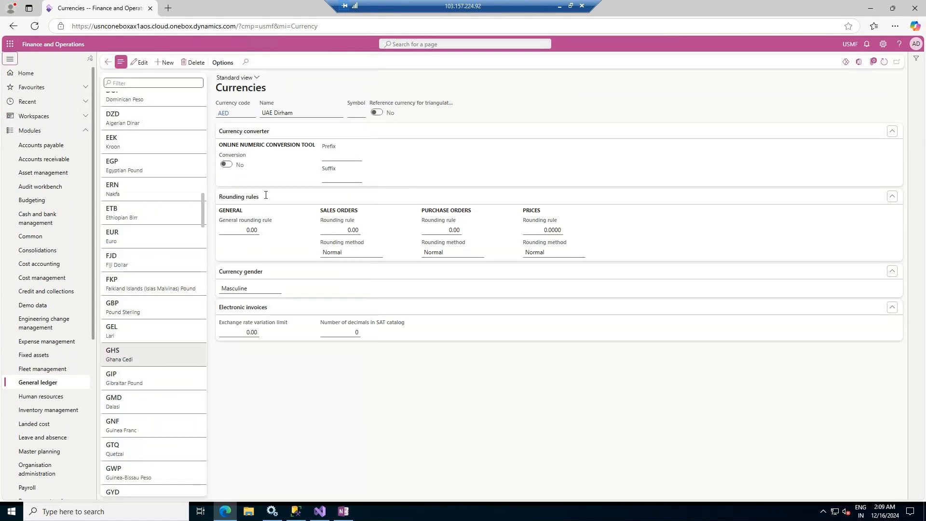
Change the company code in the Currencies page address to c001 and load the page
left_click(274, 27)
left_click(274, 27)
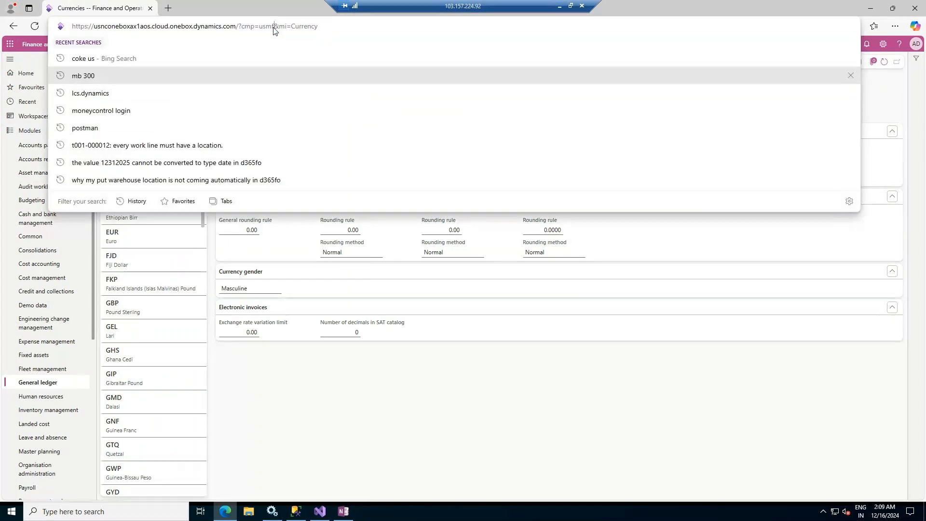
key("BackSpace")
key("BackSpace")
key("BackSpace")
key("BackSpace")
type("c00")
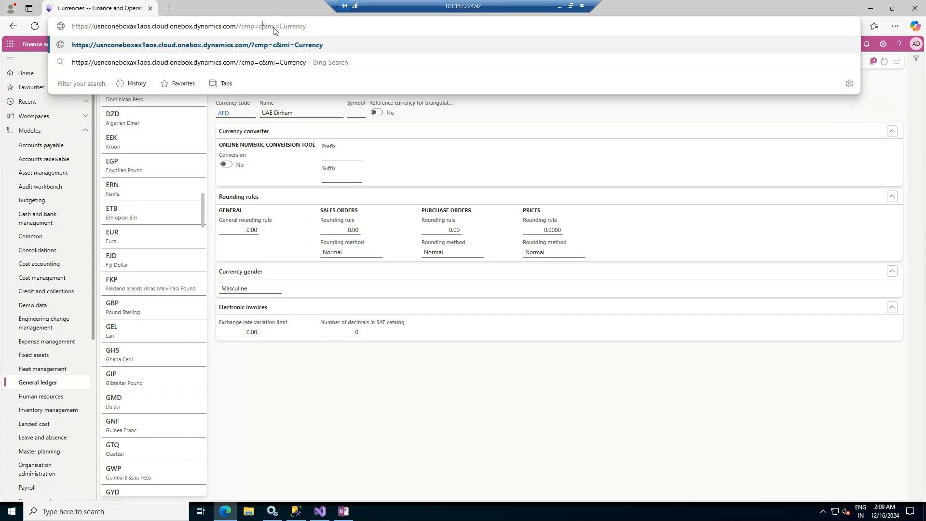
type("1")
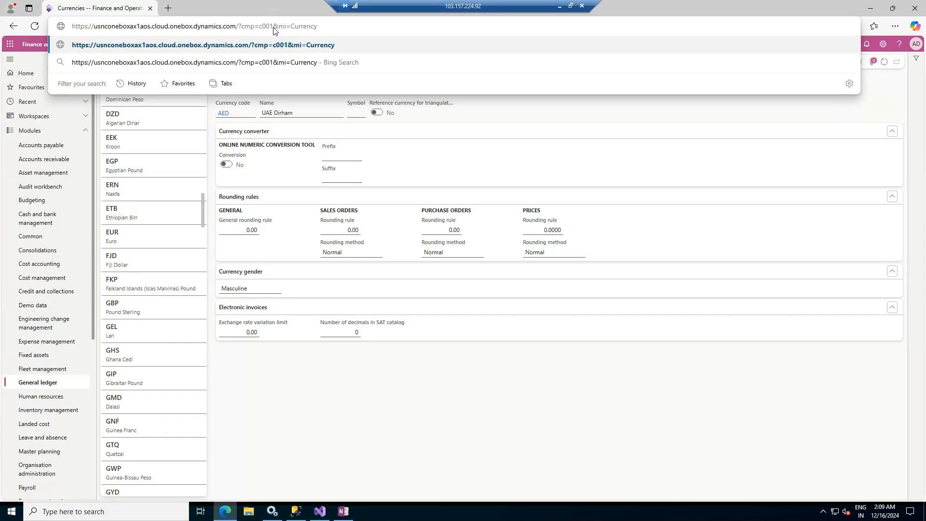
key("Return")
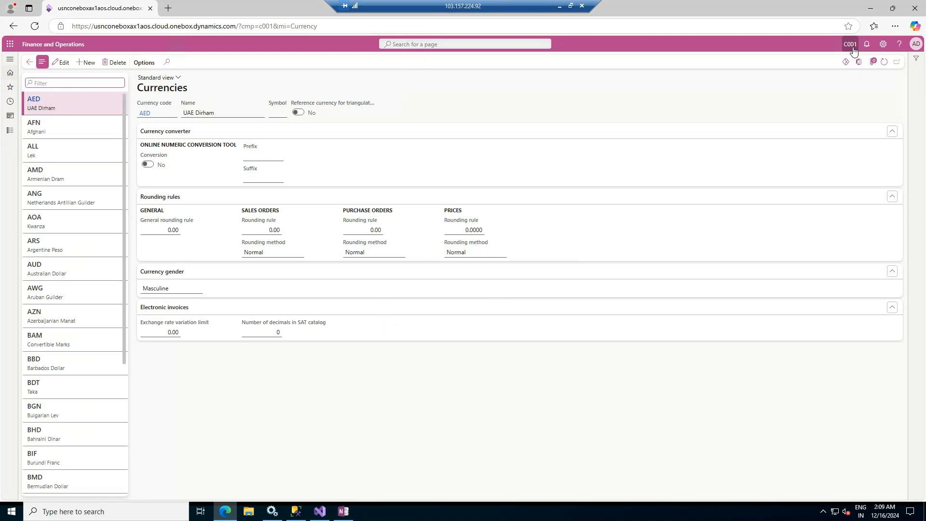
Review the list of available companies in the company selector without switching company
left_click(851, 44)
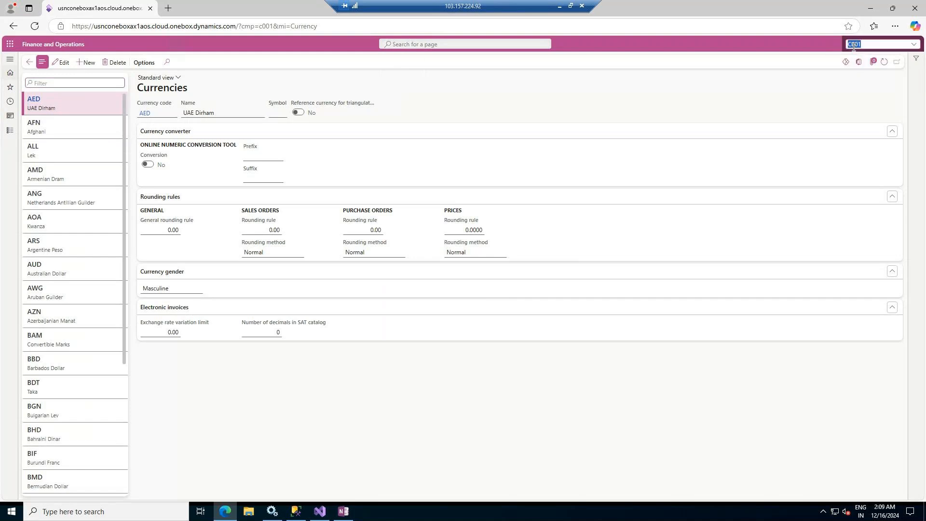
left_click(915, 44)
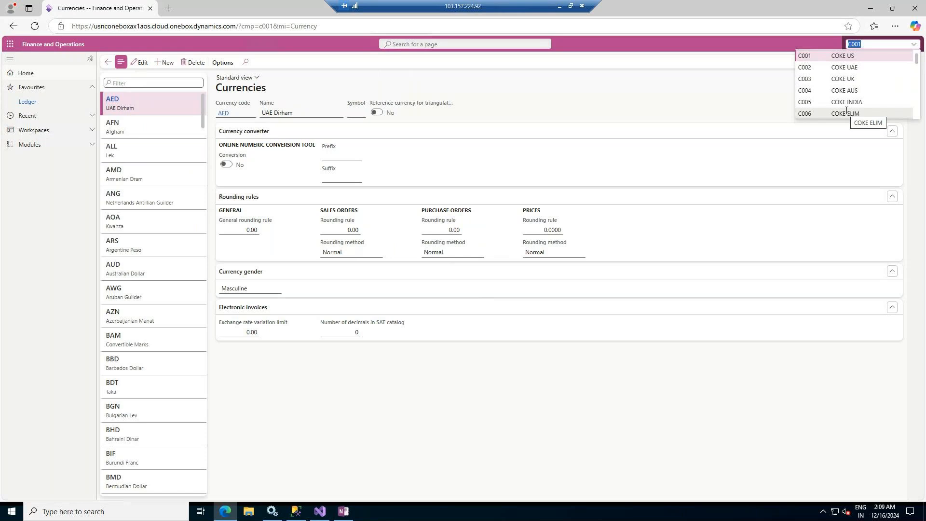
left_click(718, 104)
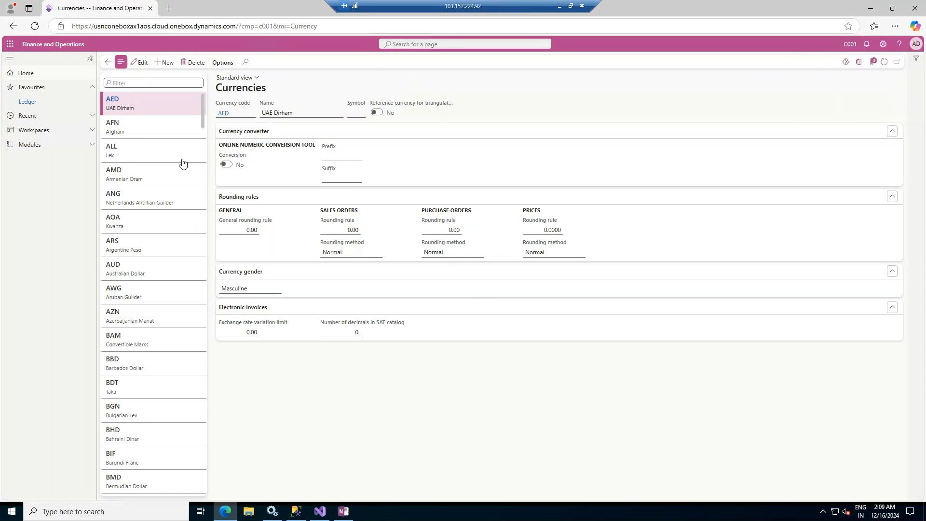
Switch to the OneNote notes, dismiss the search warning, and circle "A|C" and "R|P" in red
left_click(342, 516)
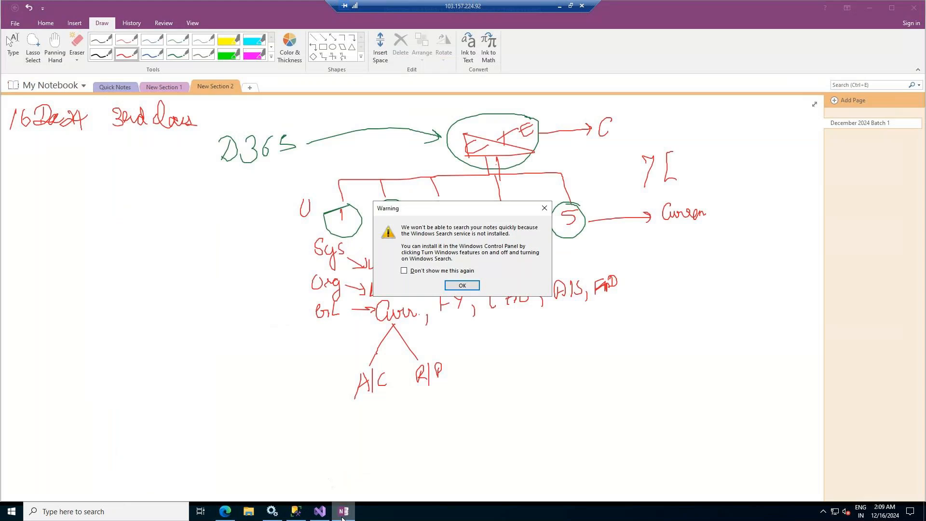
left_click(462, 286)
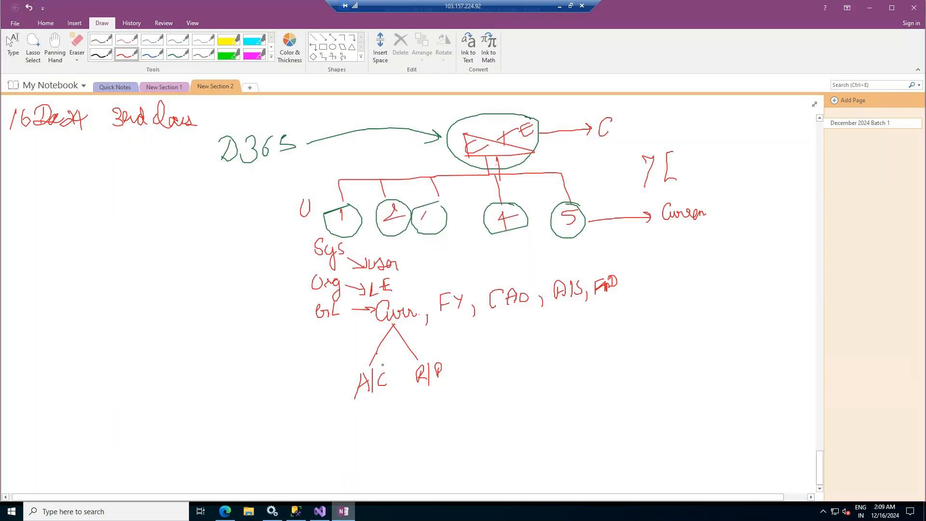
mouse_move(355, 373)
left_mouse_down()
mouse_move(376, 404)
mouse_move(385, 368)
mouse_move(450, 384)
mouse_move(439, 358)
mouse_move(420, 357)
left_mouse_up()
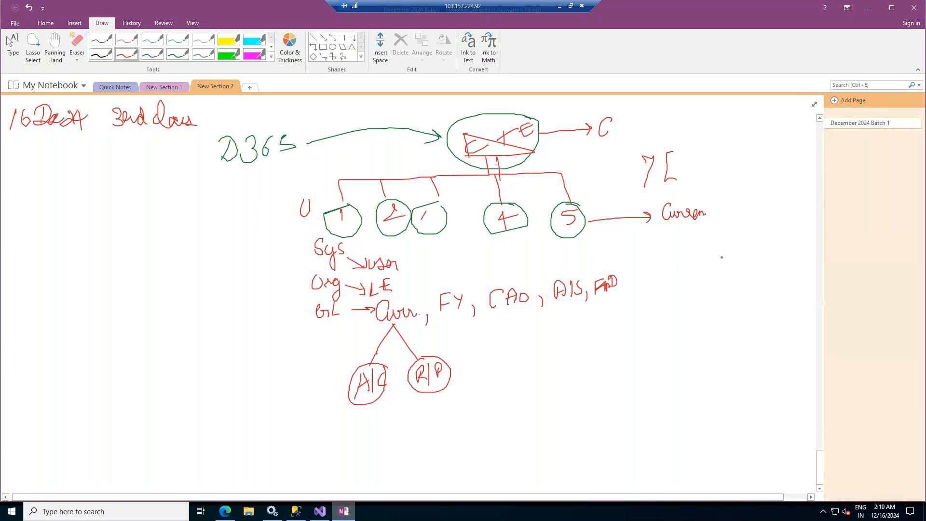
Draw a circled rupee symbol below "Curren" with a red arrow to the double-underlined word "Rupee"
mouse_move(726, 249)
left_mouse_down()
mouse_move(723, 274)
mouse_move(727, 244)
mouse_move(732, 256)
mouse_move(705, 241)
mouse_move(700, 278)
mouse_move(741, 251)
mouse_move(737, 239)
left_mouse_up()
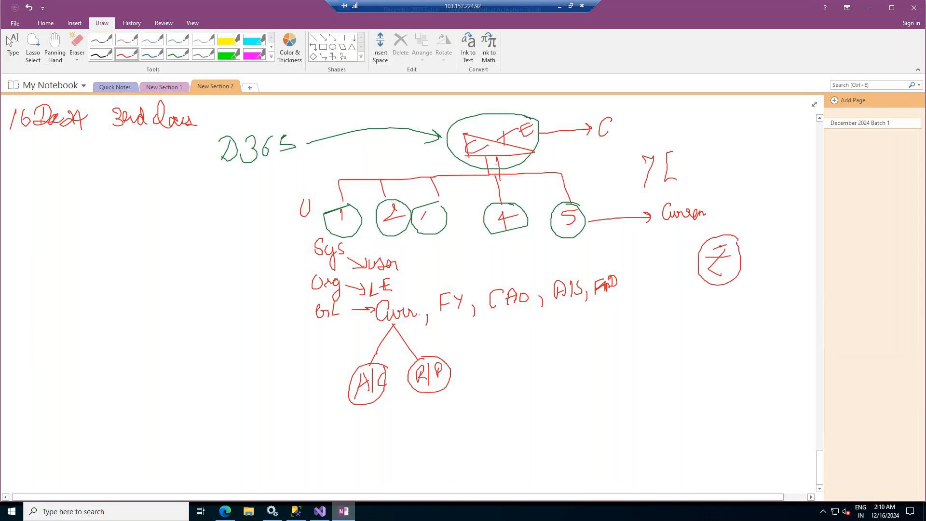
mouse_move(748, 265)
left_mouse_down()
mouse_move(772, 271)
mouse_move(775, 257)
left_mouse_up()
left_click_drag(783, 266, 806, 262)
left_click_drag(774, 279, 796, 272)
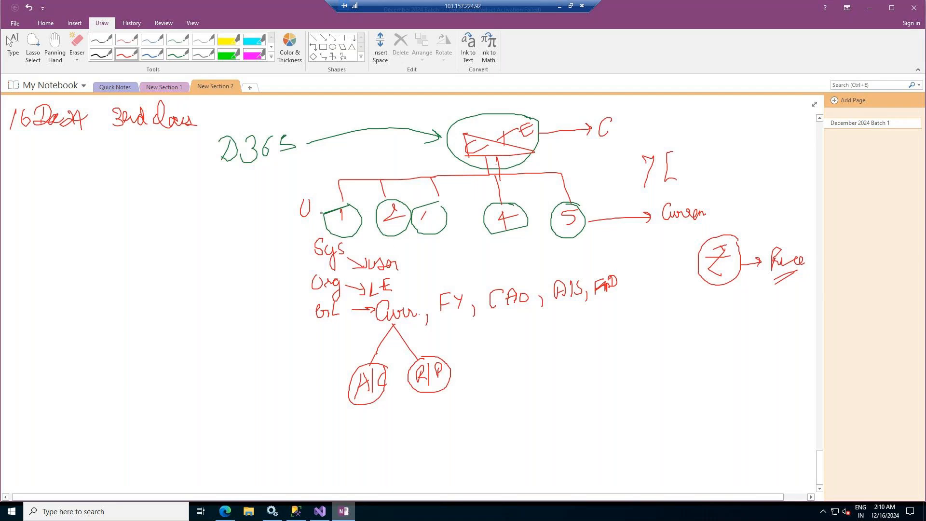
Label circle 1 "UK" and circle 2 "US $", and draw an arrow from circle 1 to A|C with "GBP" beneath it
mouse_move(317, 201)
left_mouse_down()
mouse_move(316, 218)
mouse_move(375, 206)
left_mouse_up()
left_click_drag(367, 216, 371, 230)
mouse_move(323, 222)
left_mouse_down()
mouse_move(294, 343)
mouse_move(339, 379)
left_mouse_up()
left_click_drag(366, 414, 384, 412)
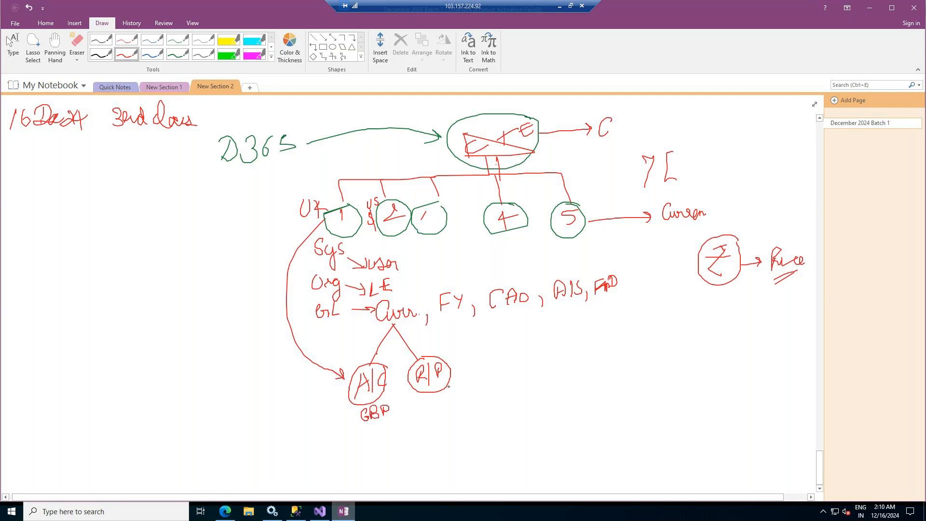
Write "$" beneath the circled R|P and draw a red arrow from circle 2 to "1 $"
left_click_drag(443, 392, 444, 413)
left_click_drag(400, 234, 495, 359)
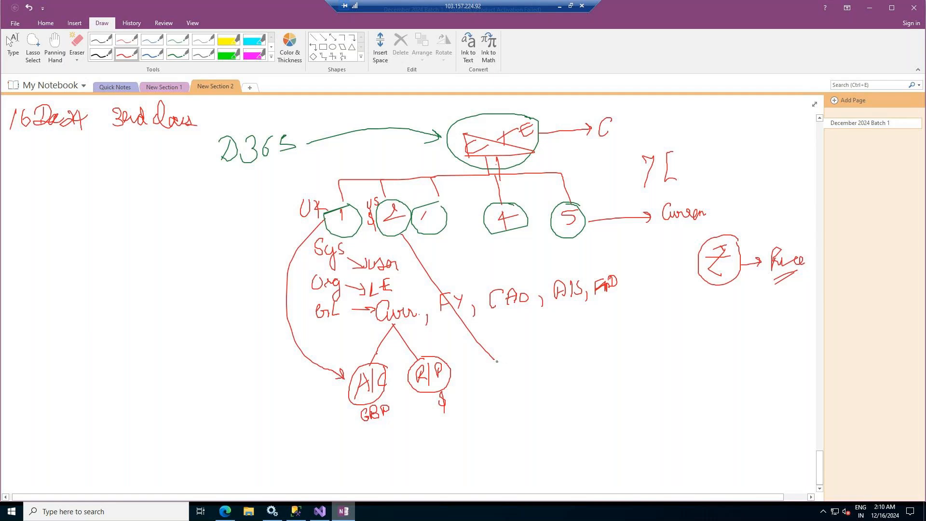
mouse_move(494, 349)
left_mouse_down()
mouse_move(483, 361)
mouse_move(505, 380)
mouse_move(529, 358)
mouse_move(519, 373)
mouse_move(530, 379)
left_mouse_up()
Complete the number 3 in its circle and draw a red arrow from it to the letters "AE US"
left_click_drag(420, 211, 593, 340)
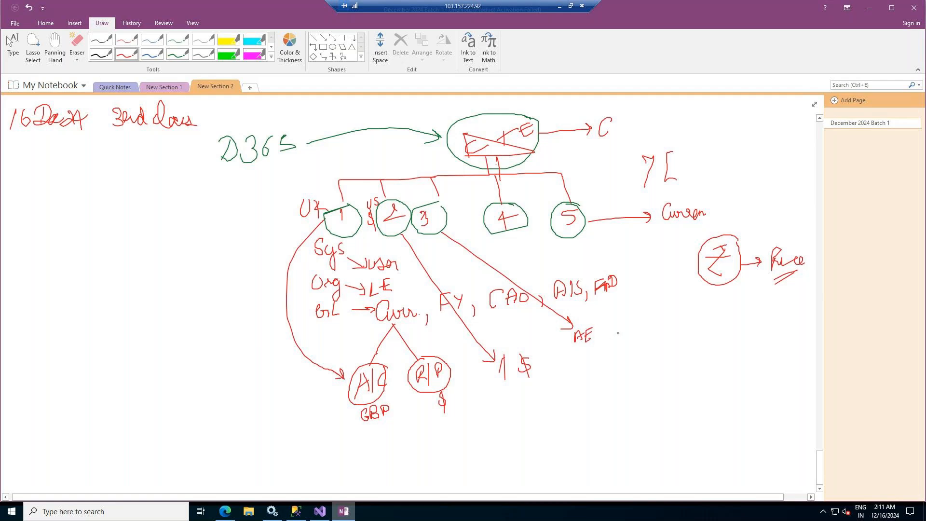
left_click_drag(611, 327, 620, 327)
left_click_drag(629, 327, 622, 339)
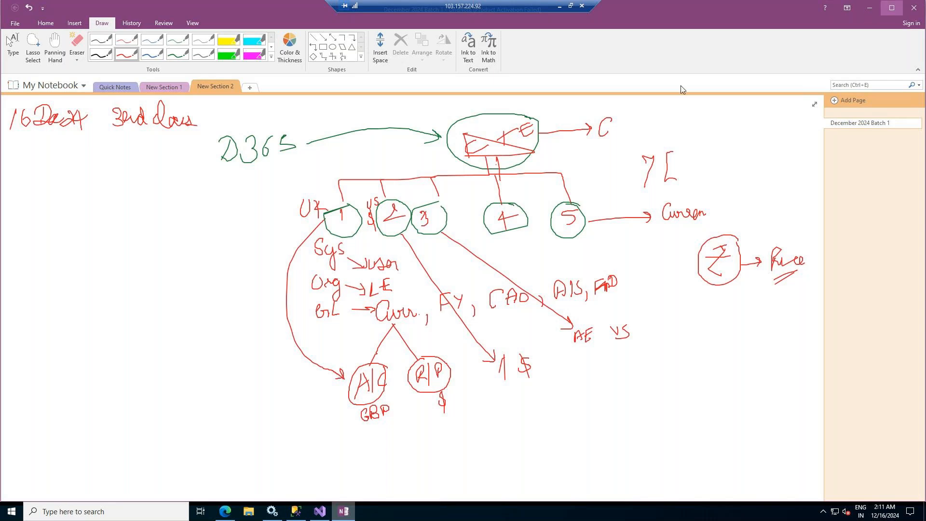
Return to Finance and Operations in the browser and duplicate the Currencies tab four times
left_click(870, 7)
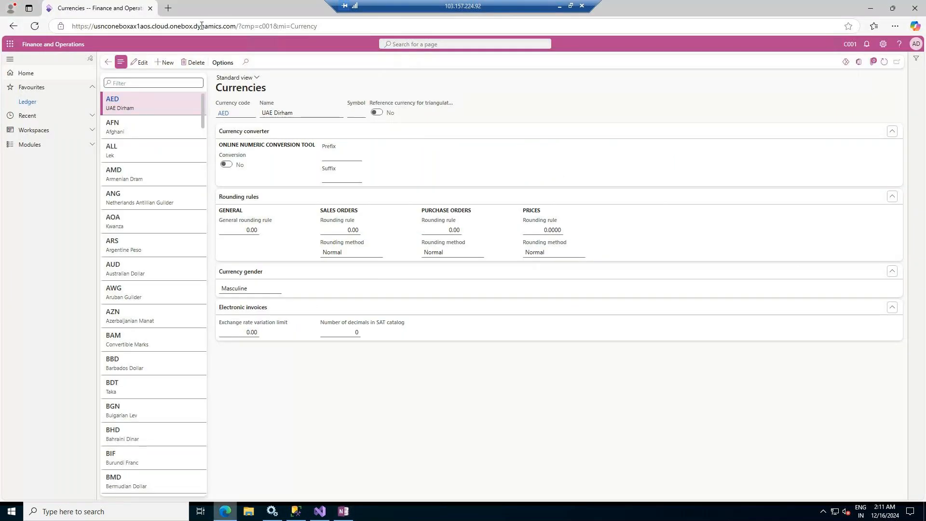
right_click(112, 7)
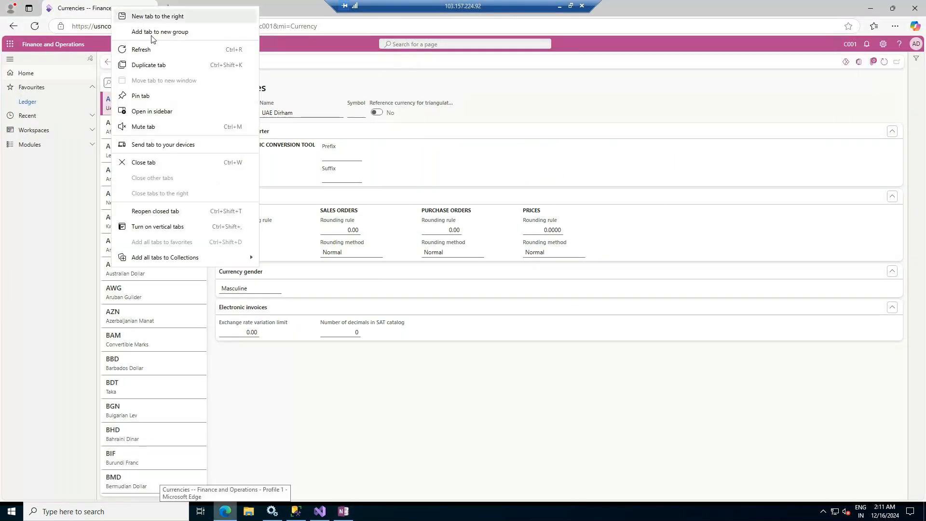
left_click(152, 66)
right_click(204, 7)
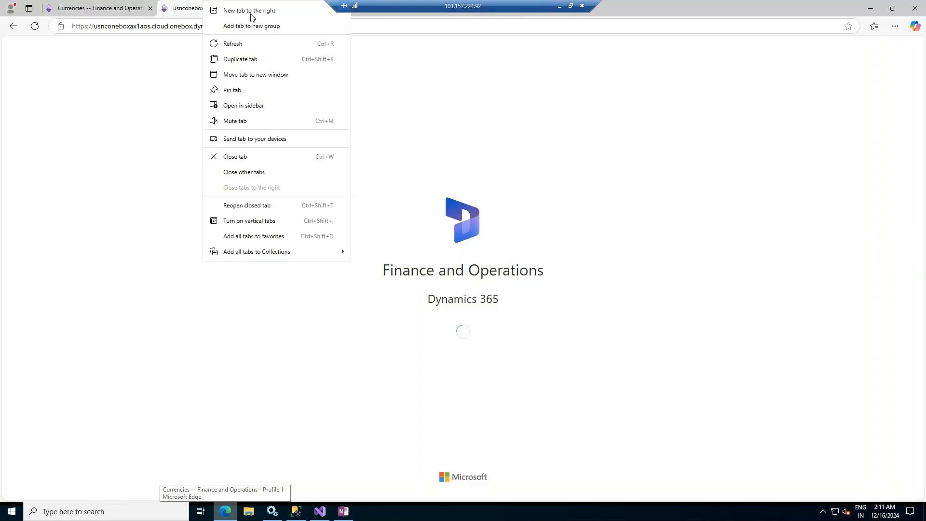
left_click(265, 60)
right_click(293, 13)
left_click(352, 70)
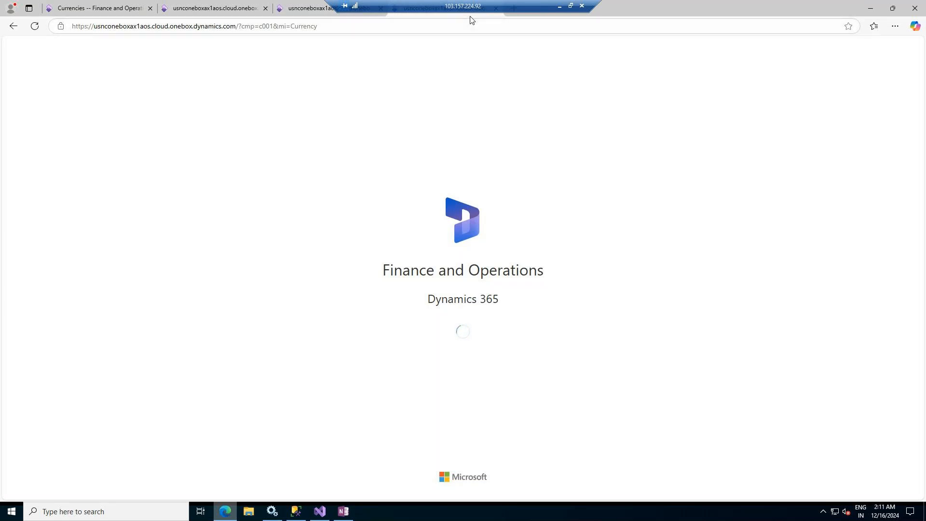
right_click(470, 18)
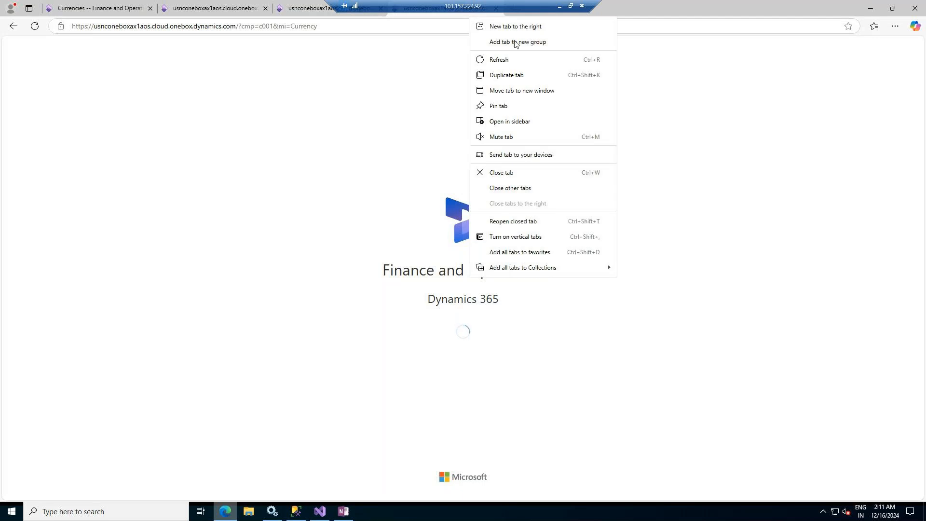
left_click(505, 76)
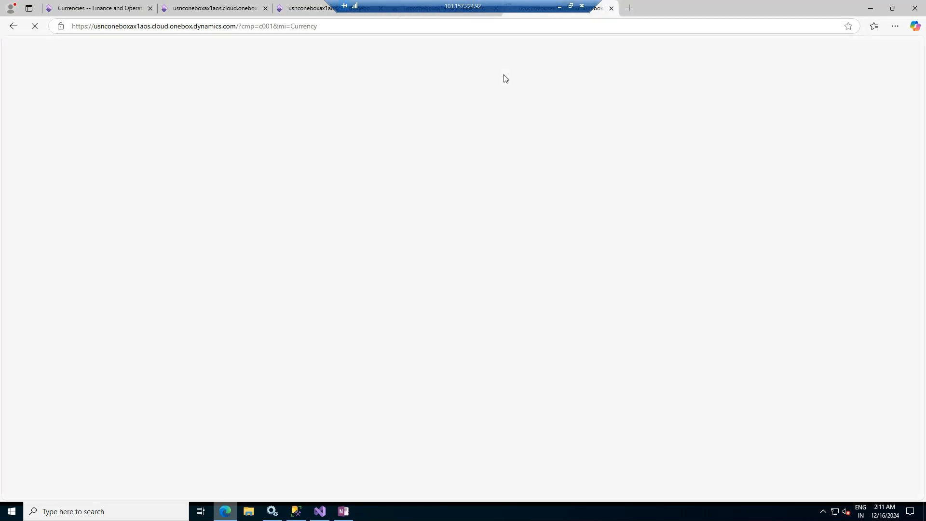
Change the company code in the second Currencies tab's address to c002
left_click(114, 6)
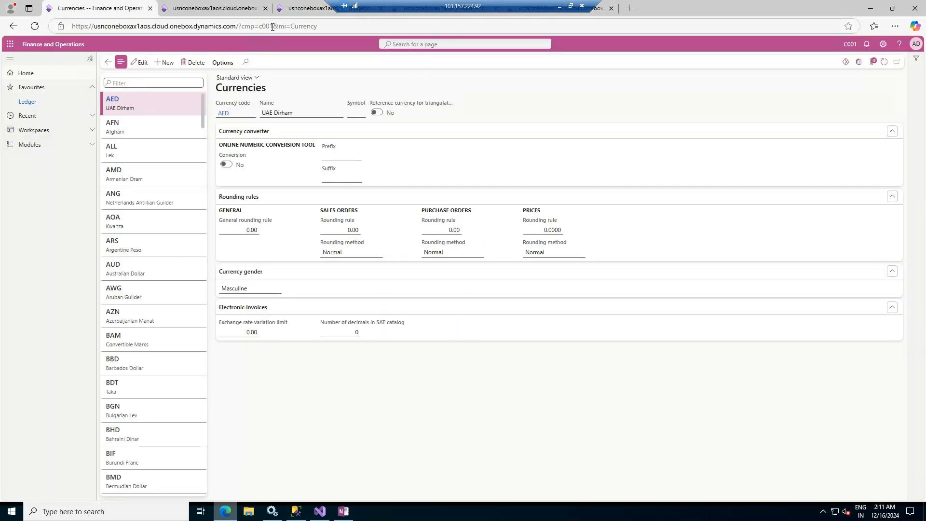
left_click(272, 26)
left_click(193, 6)
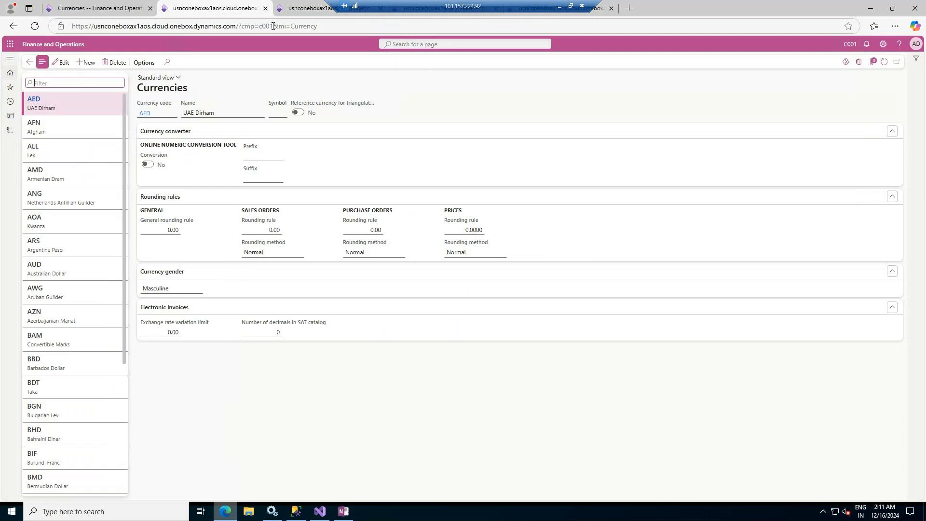
left_click(272, 26)
left_click(273, 27)
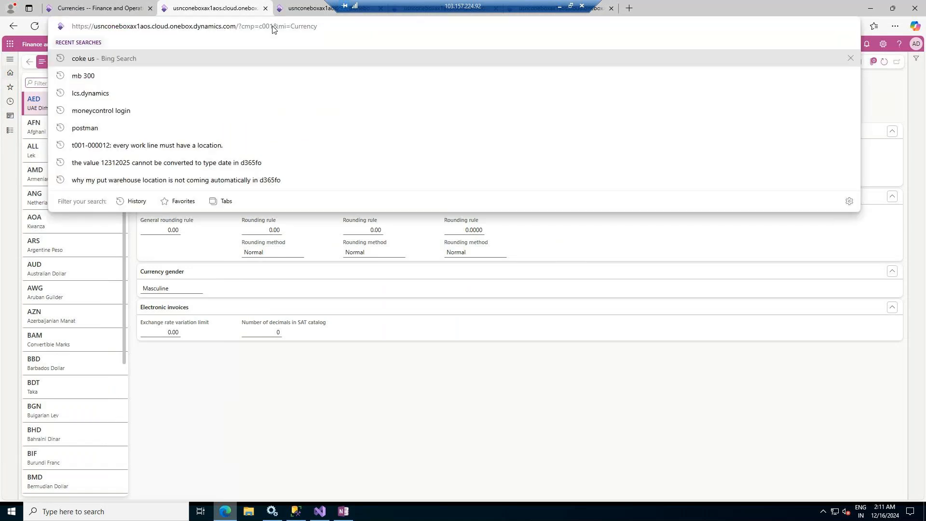
key("BackSpace")
type("2")
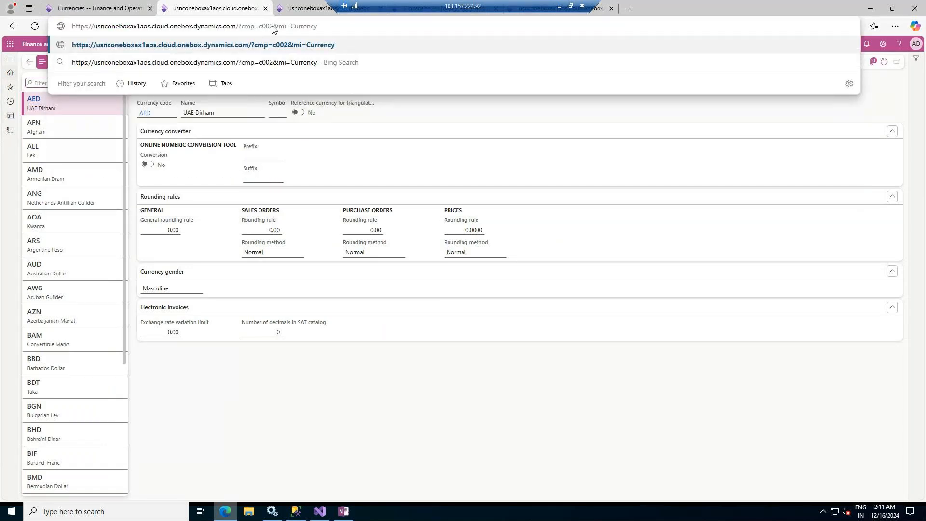
Change the company code in the third Currencies tab's address to c003
left_click(296, 12)
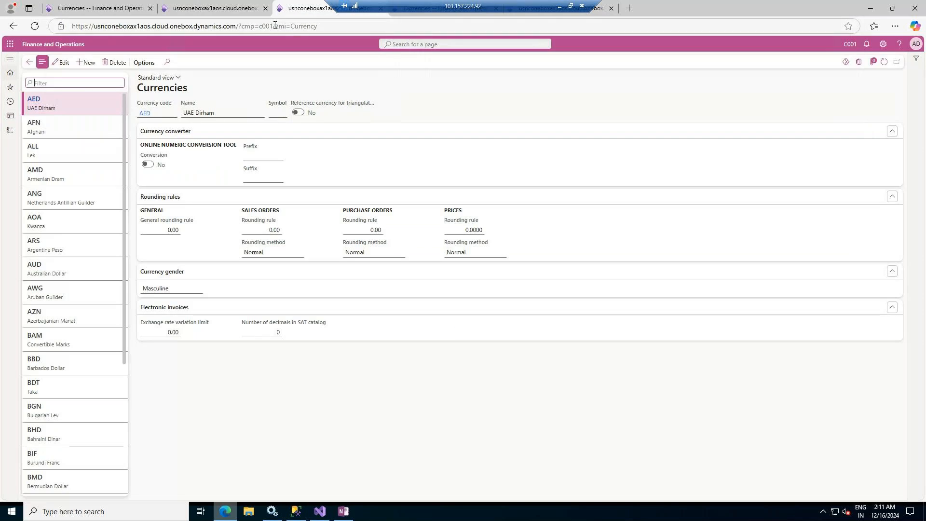
left_click(275, 25)
left_click(275, 27)
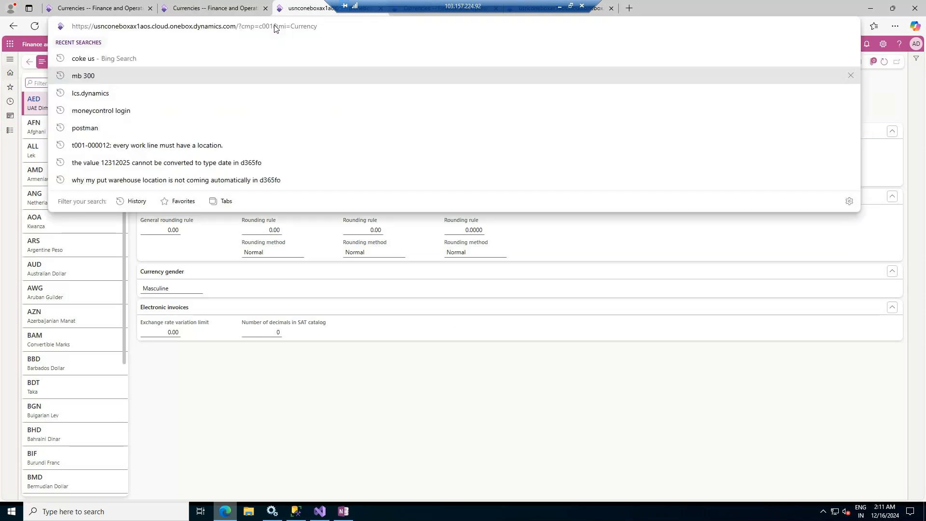
key("BackSpace")
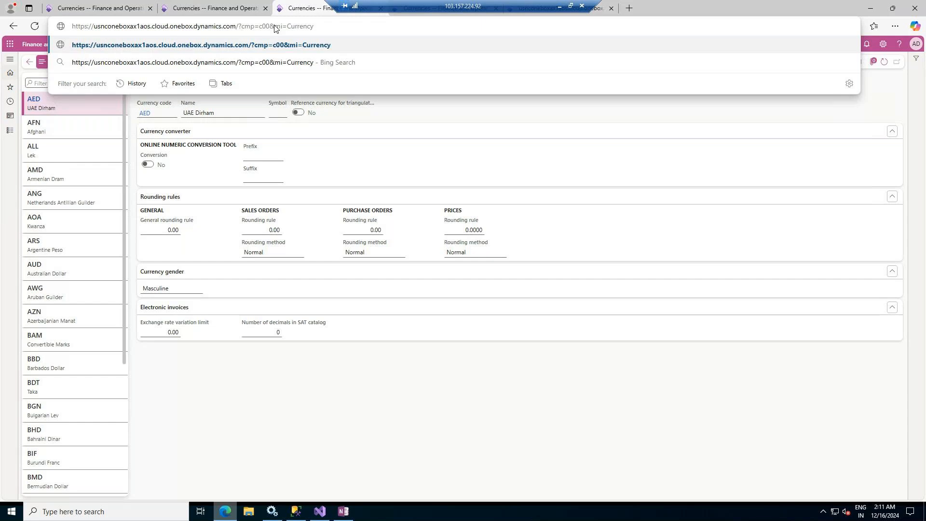
type("3")
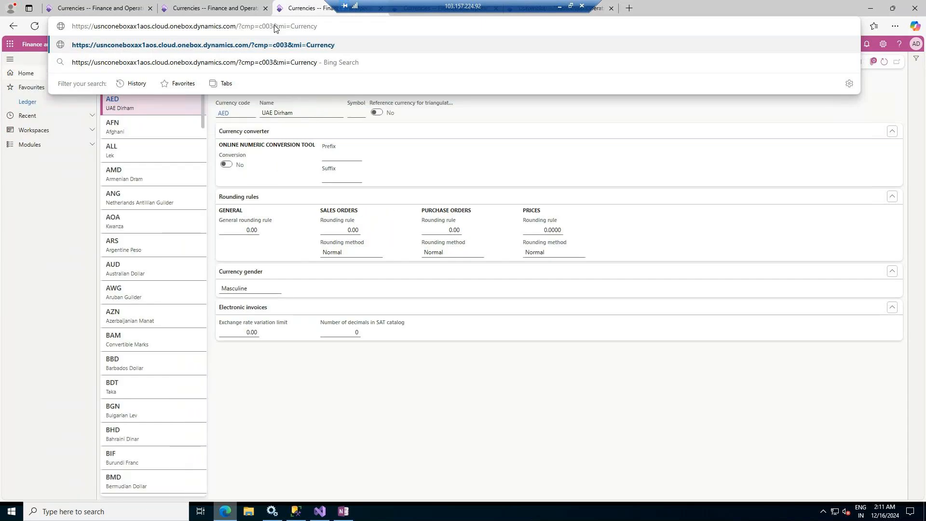
key("Escape")
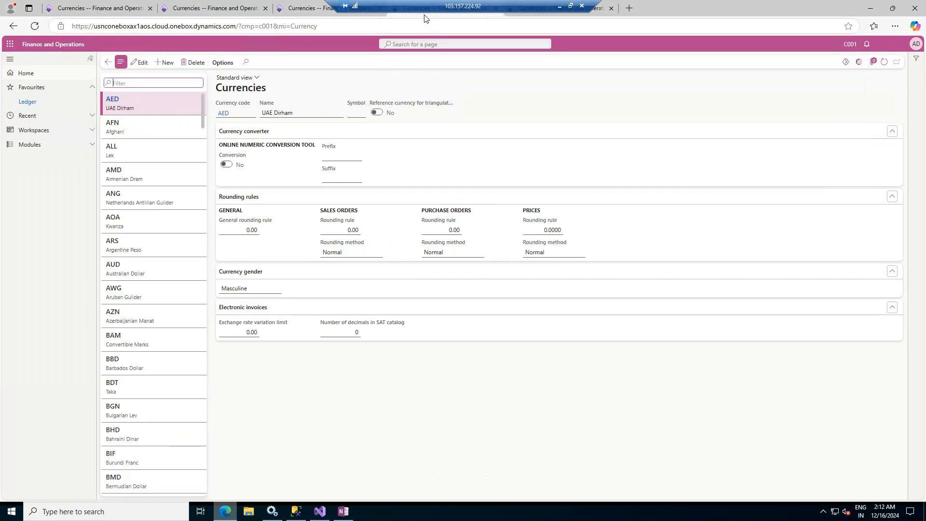
Change the company code in the fourth Currencies tab's address to c004 and load the page
left_click(270, 27)
left_click(273, 27)
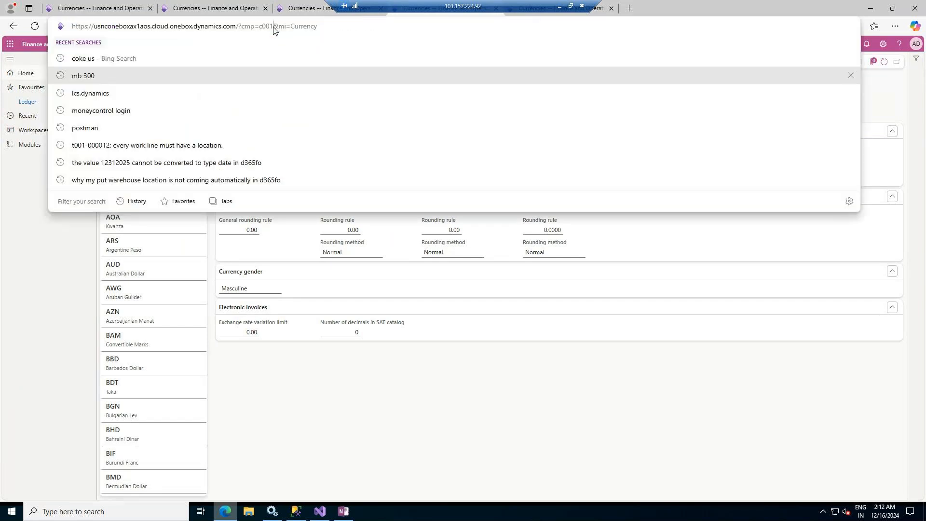
key("BackSpace")
type("4")
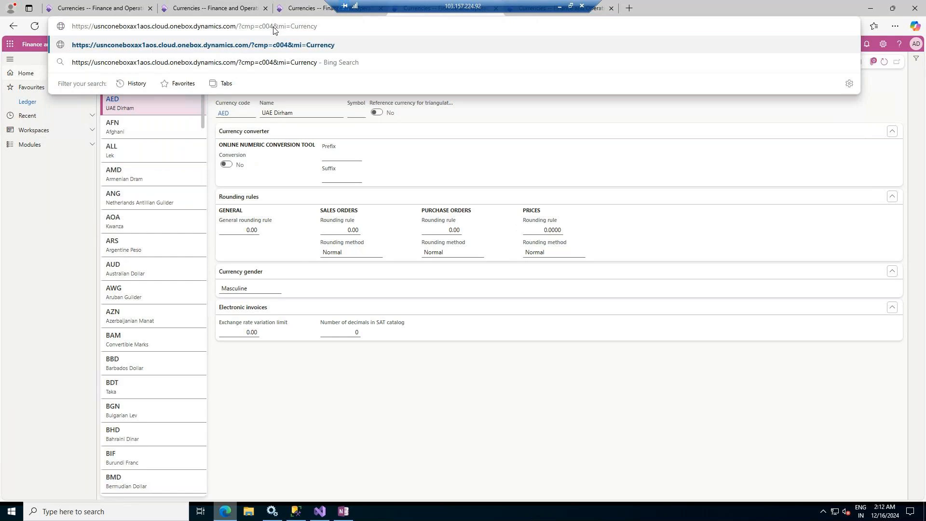
key("Return")
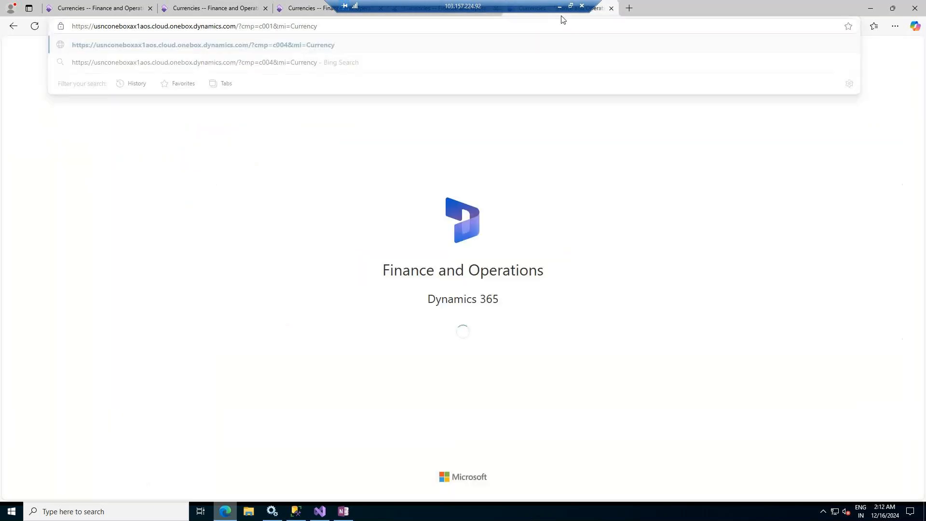
Change the company code in the fifth Currencies tab's address to c005
left_click(273, 27)
left_click(273, 27)
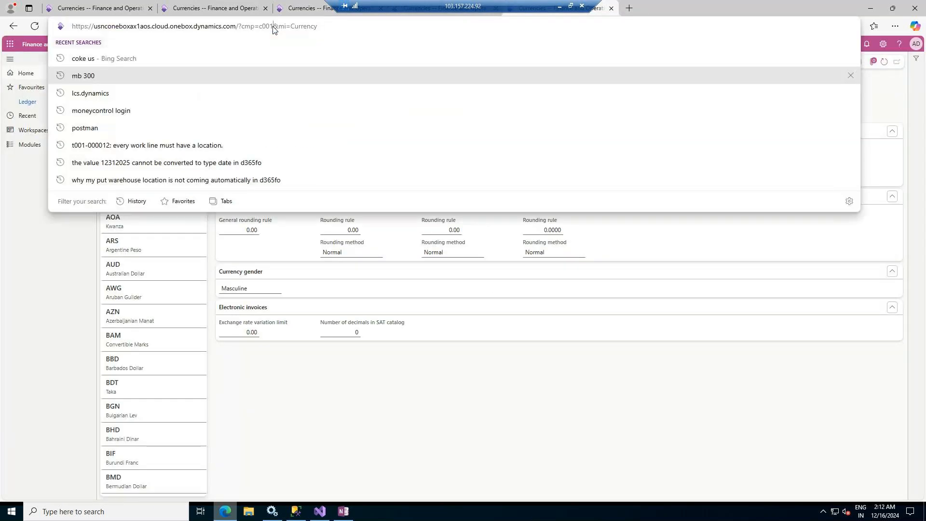
key("BackSpace")
type("5")
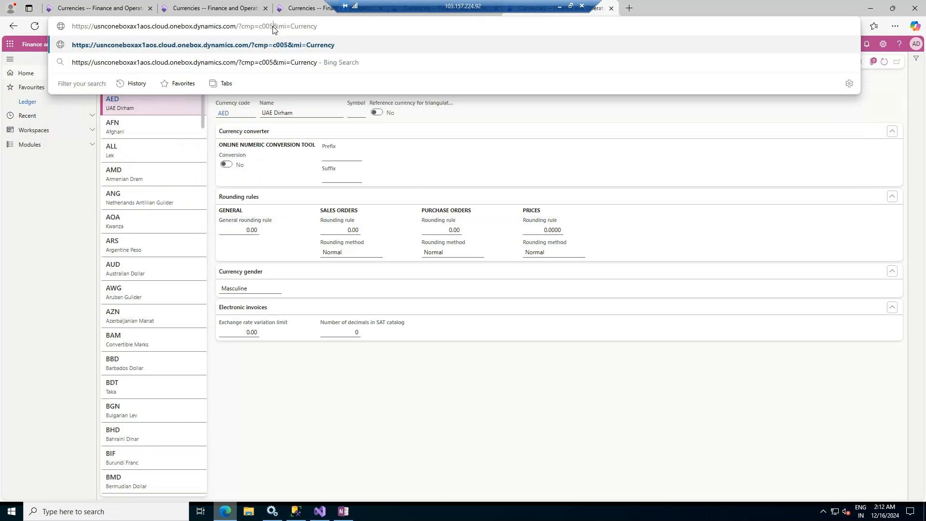
left_click(872, 96)
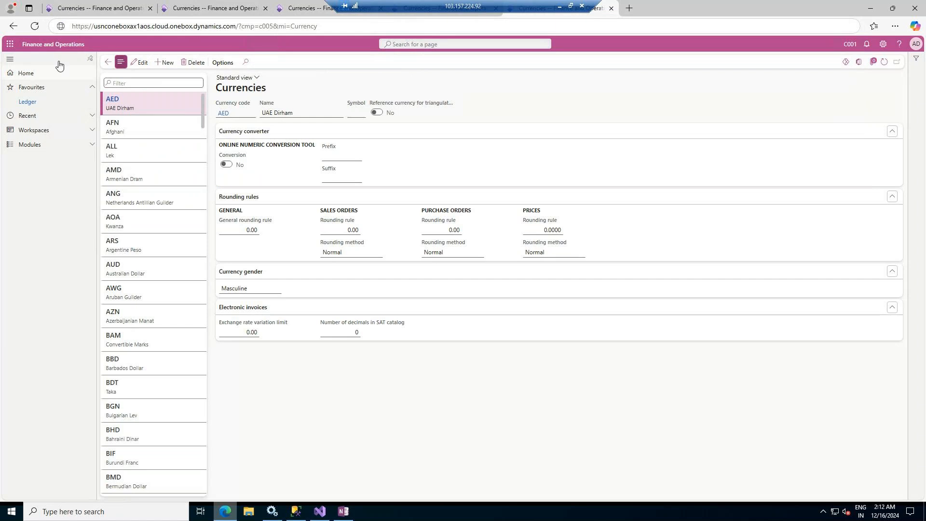
Open the Ledger page from the General ledger module's ledger setup in the first tab, for company C001
left_click(94, 13)
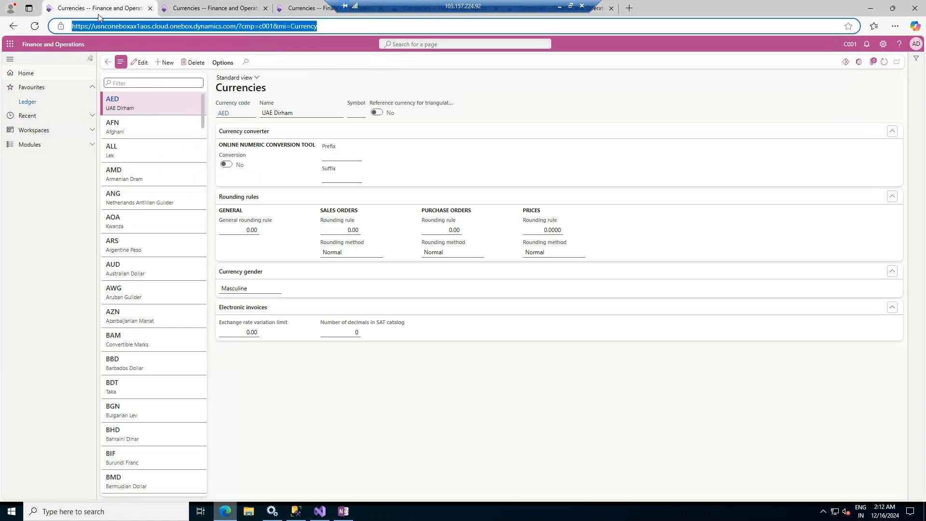
left_click(38, 144)
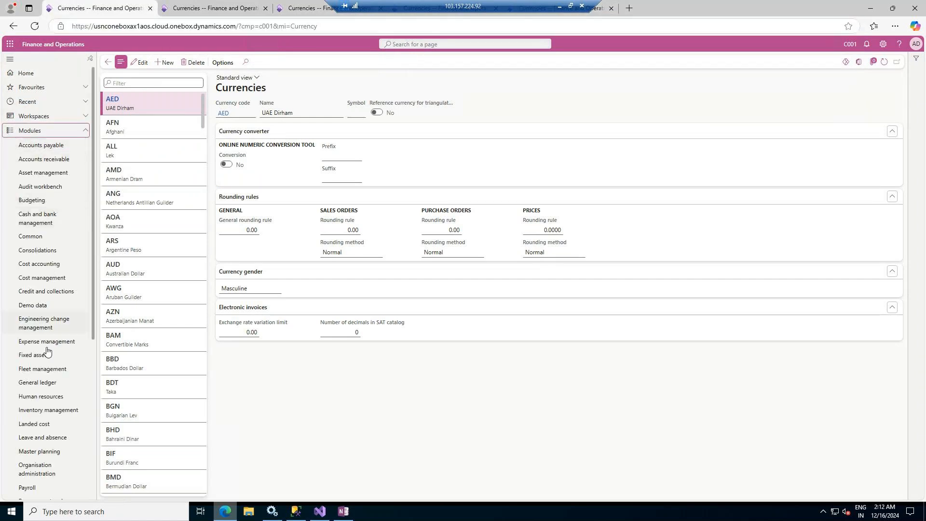
left_click(52, 385)
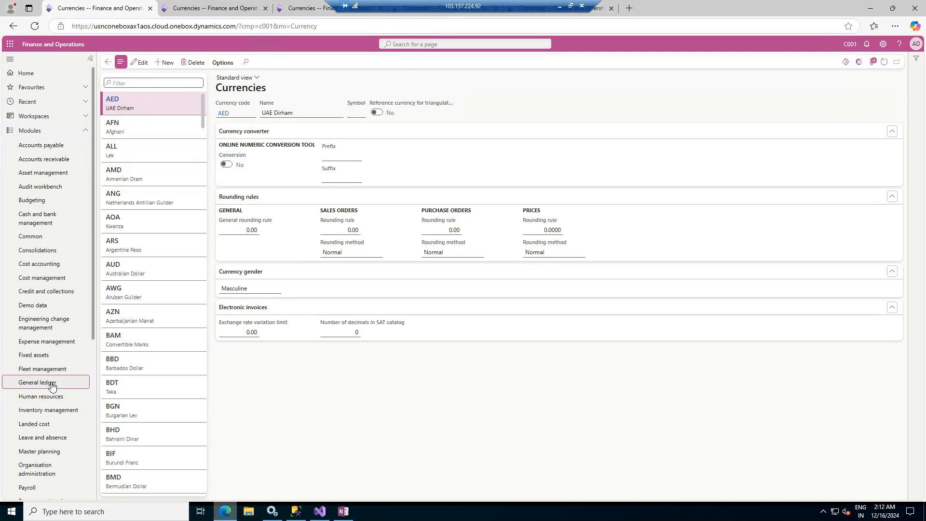
left_click(52, 385)
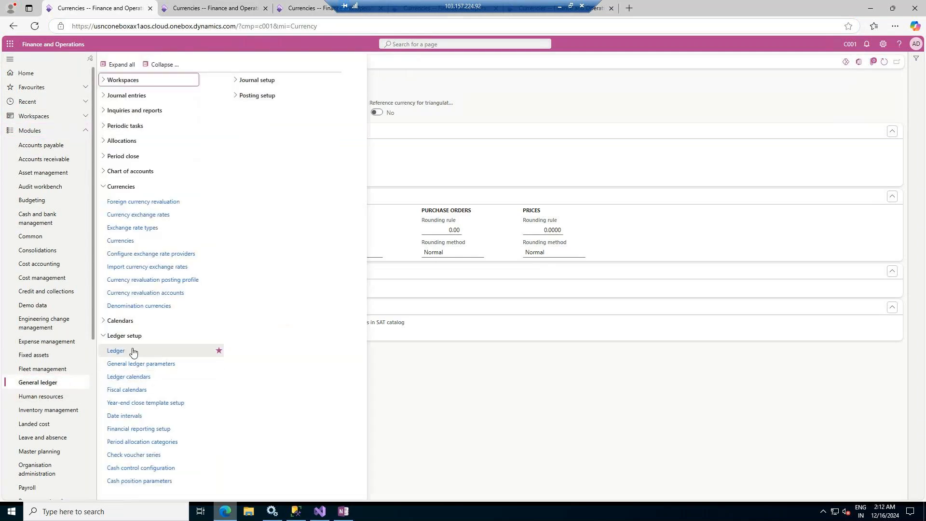
left_click(116, 350)
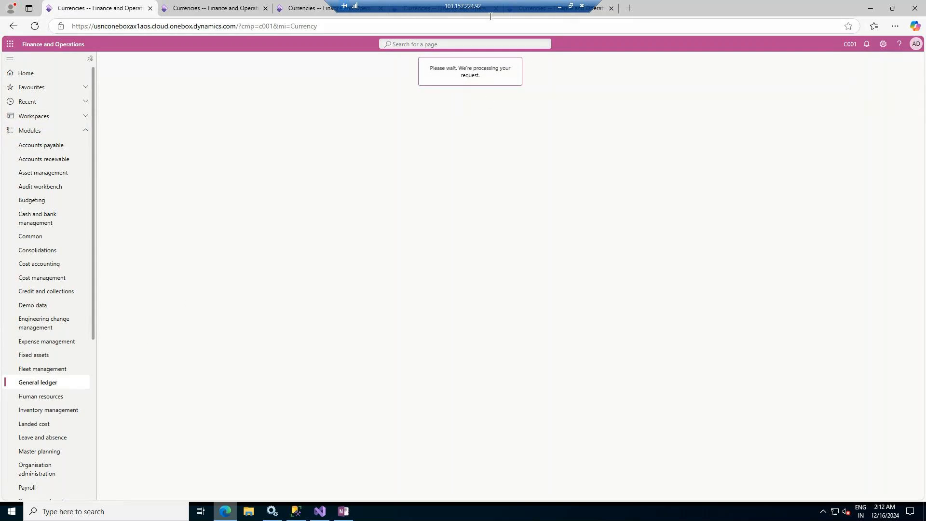
Check the GoTo Meeting window outside the remote session, and return to the Ledger page in the remote desktop
left_click(560, 6)
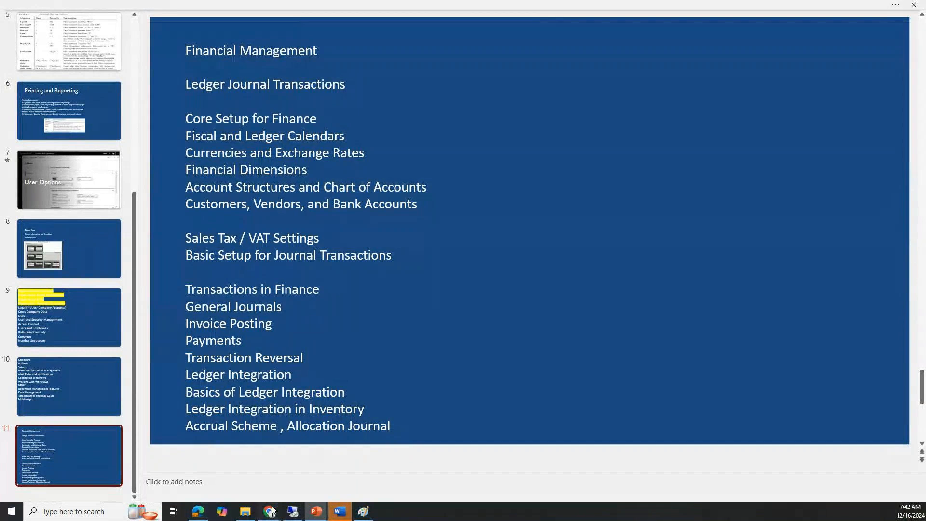
left_click(230, 476)
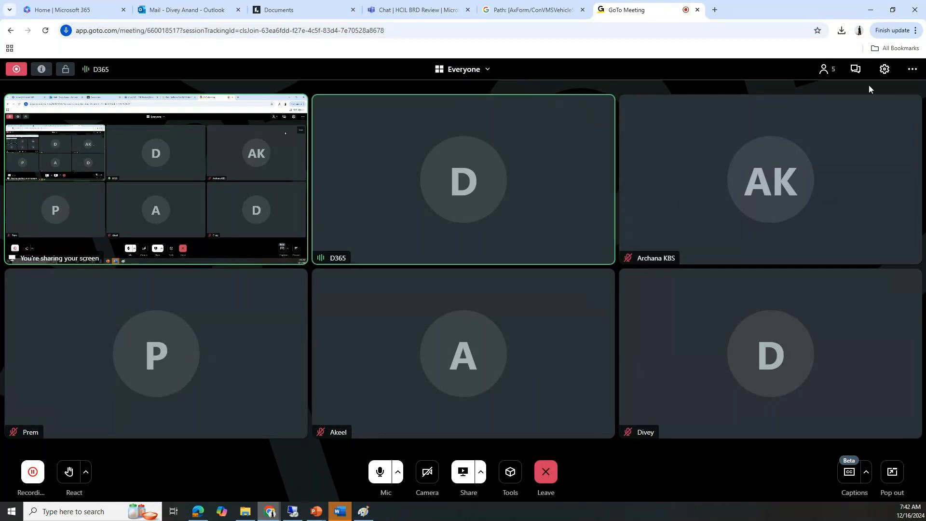
left_click(294, 514)
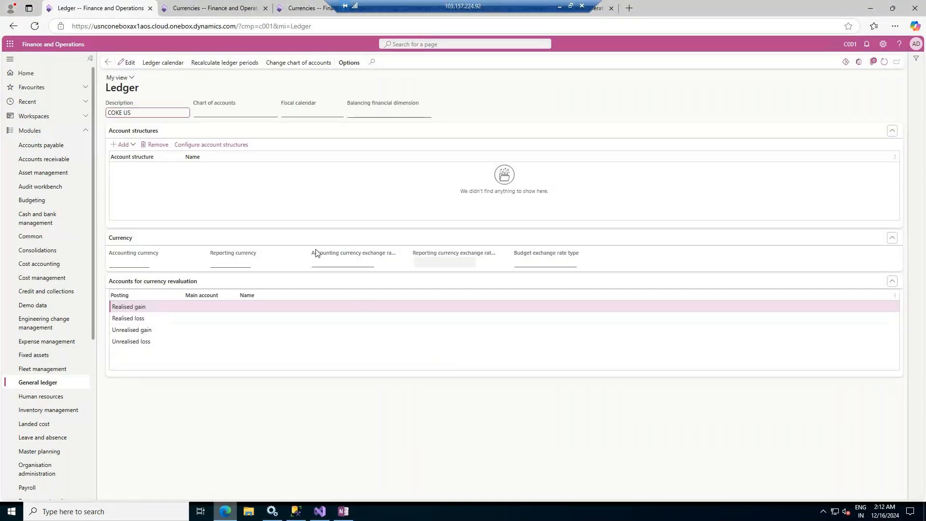
Edit the COKE US ledger and set both its accounting currency and its reporting currency to USD
left_click(129, 62)
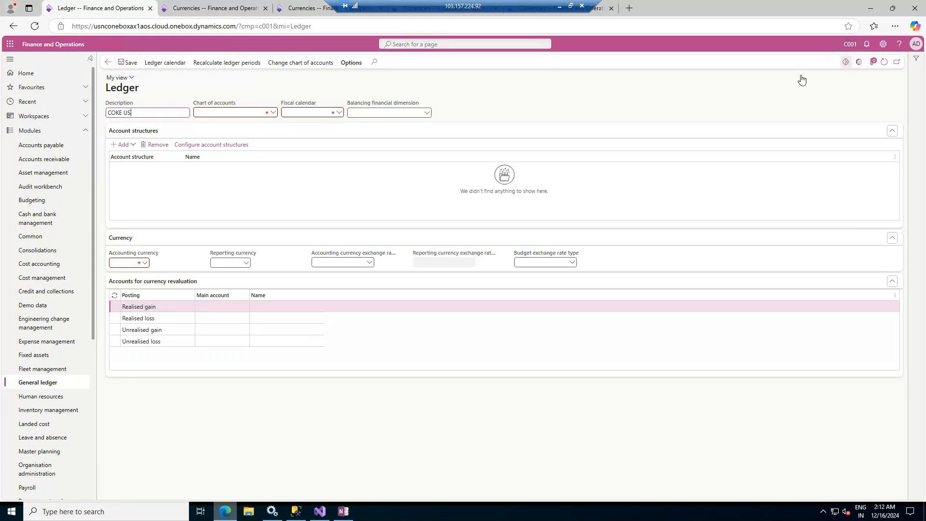
left_click(114, 262)
type("USD")
key("Tab")
type("usd")
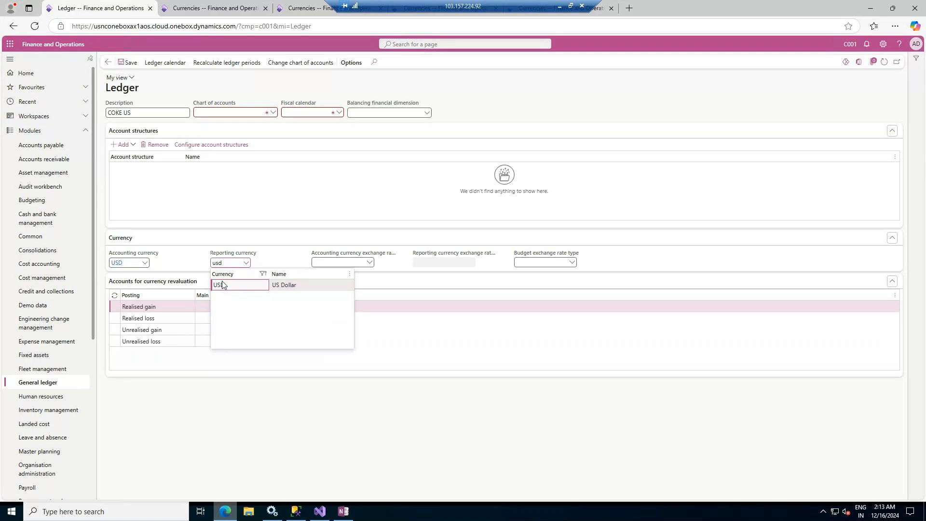
Set the company code in the second tab's Currencies address to c002 and load the page
left_click(208, 7)
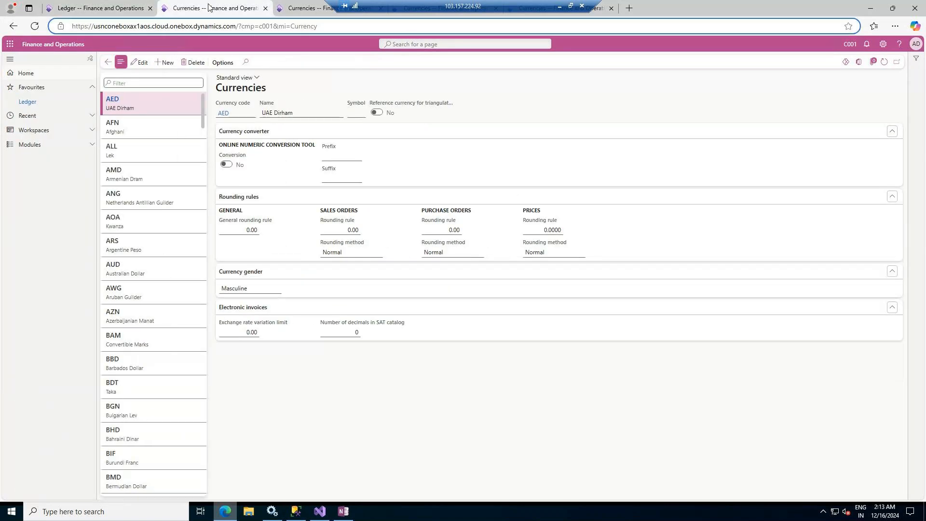
left_click(273, 26)
type("2")
key("Return")
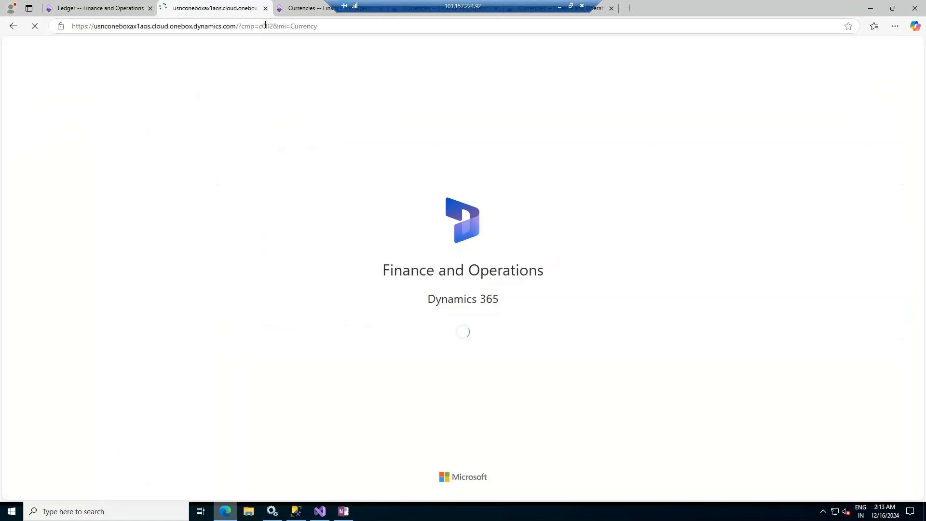
Examine the mi=Ledger part of the C001 Ledger page's address, dismiss the page's warning, and view the General ledger menu
left_click(108, 10)
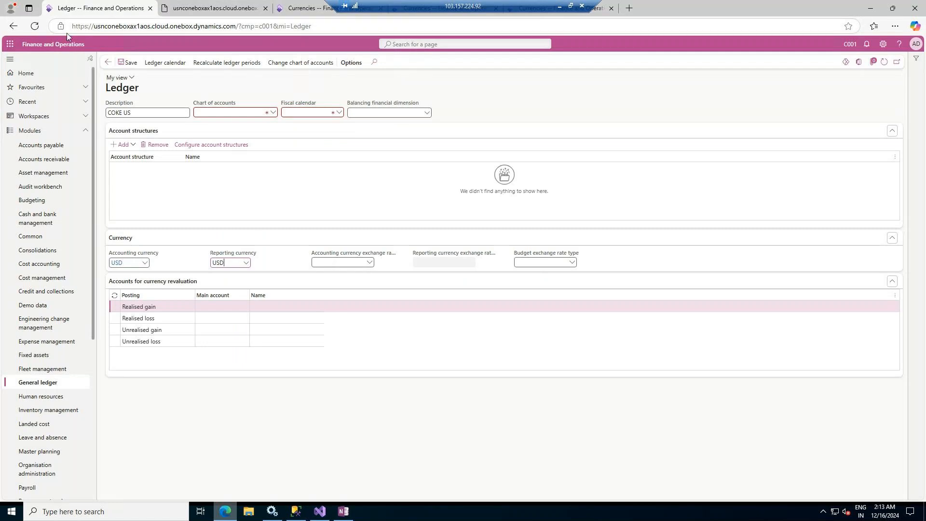
left_click_drag(71, 26, 278, 24)
left_click(241, 27)
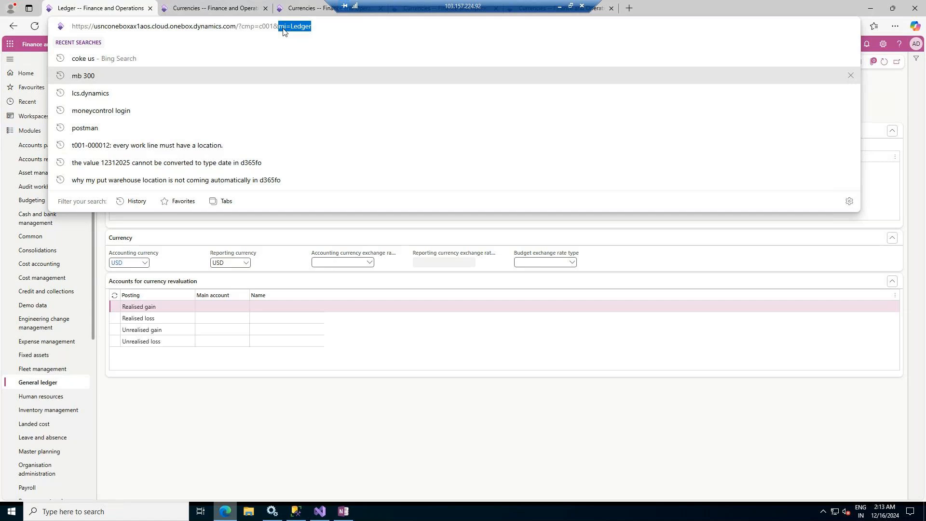
left_click(318, 28)
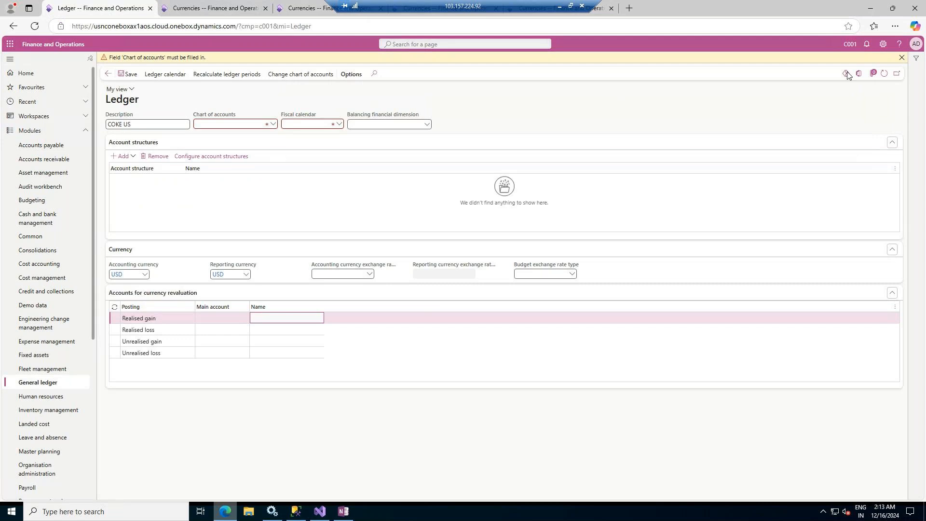
left_click(902, 58)
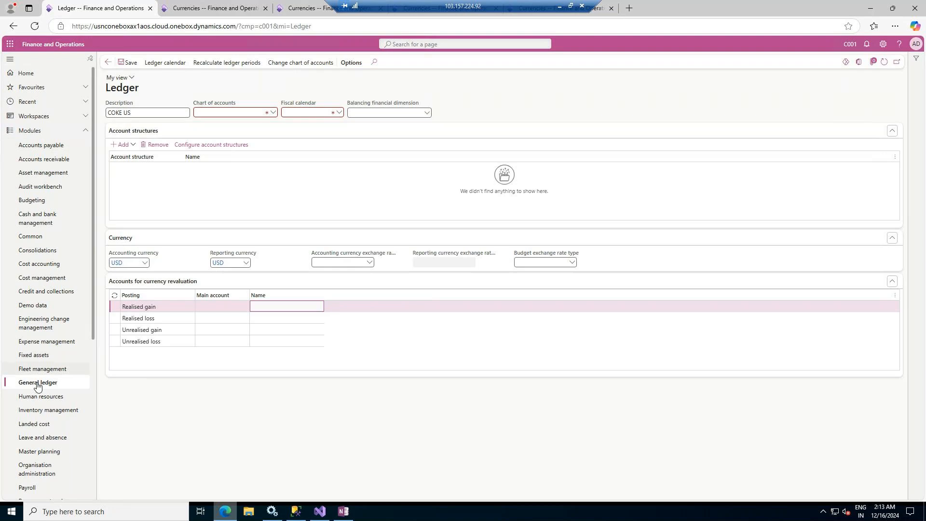
left_click(38, 382)
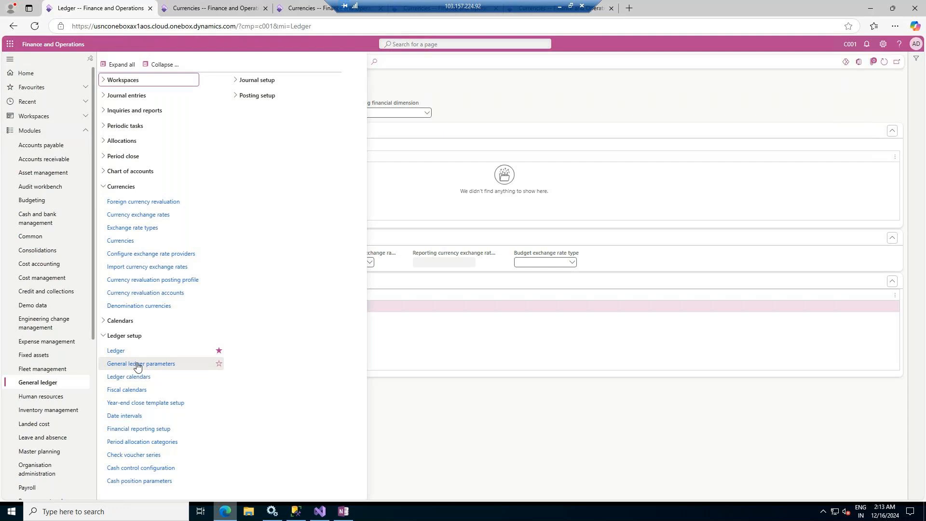
Replace Currency with ledger in the second tab's address and load the ledger page for company c002
left_click(245, 8)
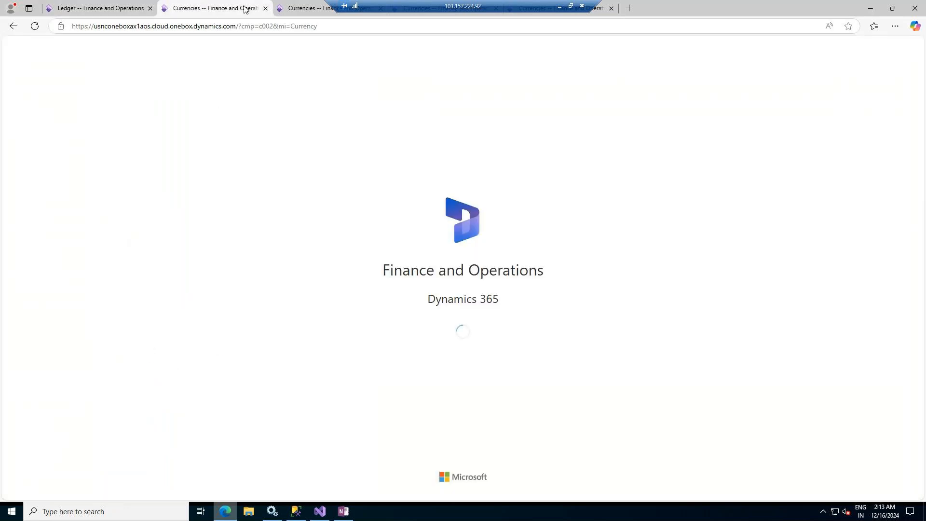
left_click(328, 27)
left_click(329, 28)
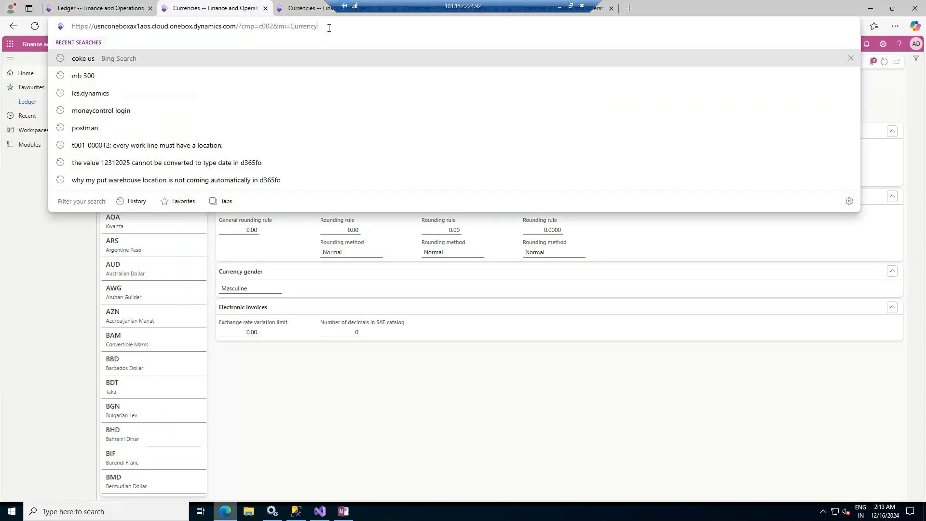
key("BackSpace")
key("BackSpace")
key("BackSpace")
key("BackSpace")
key("BackSpace")
key("BackSpace")
key("BackSpace")
key("BackSpace")
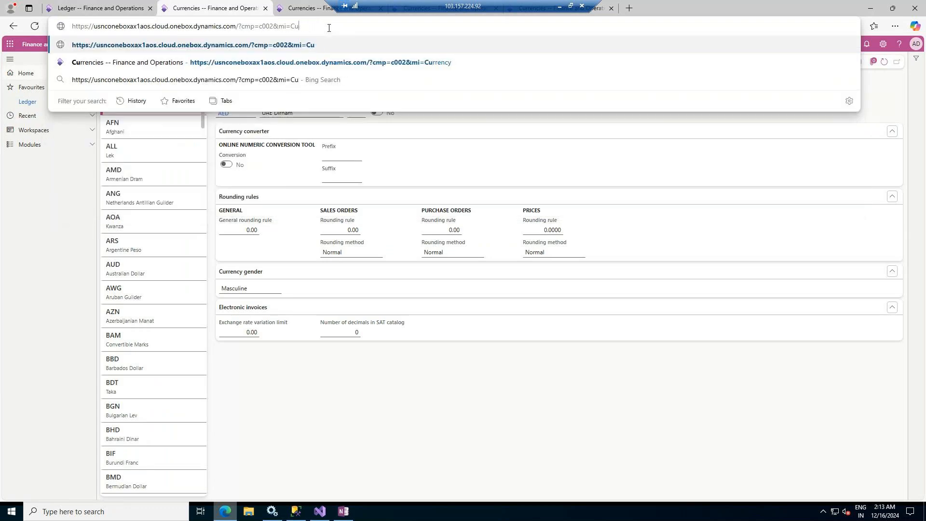
type("ledger")
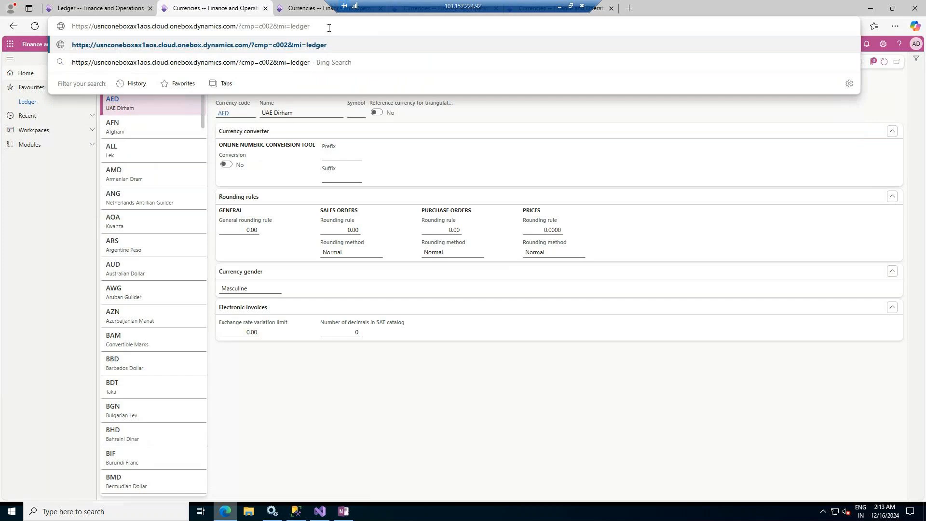
key("Return")
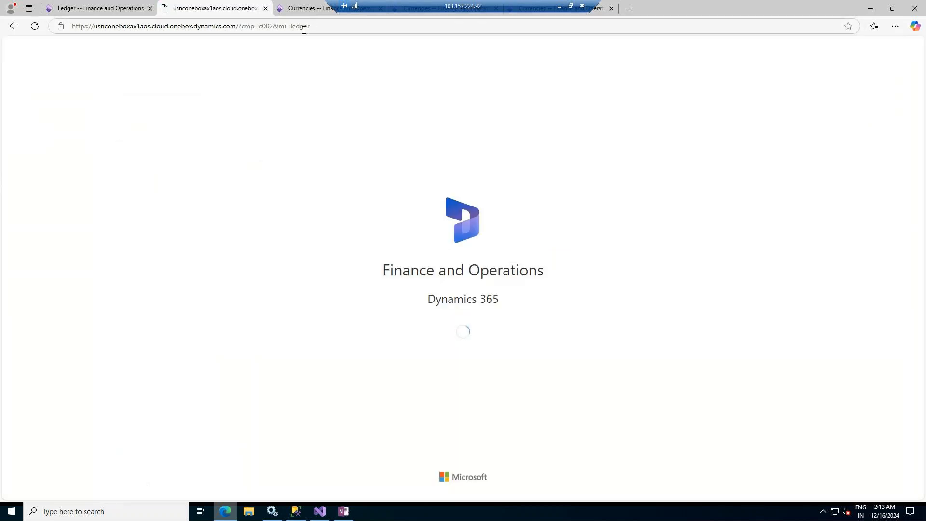
View the General ledger module in the third tab, and load its Currencies address for company c003
left_click(296, 11)
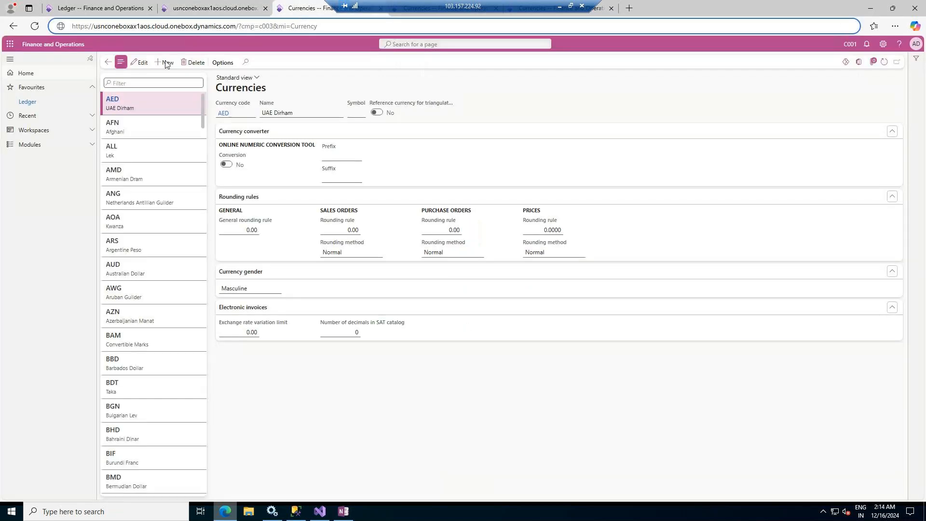
left_click(30, 144)
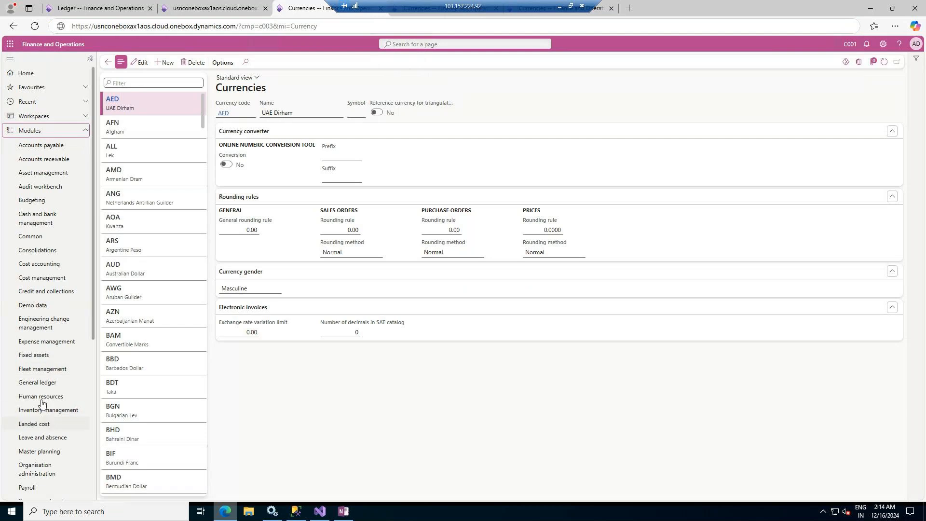
left_click(38, 383)
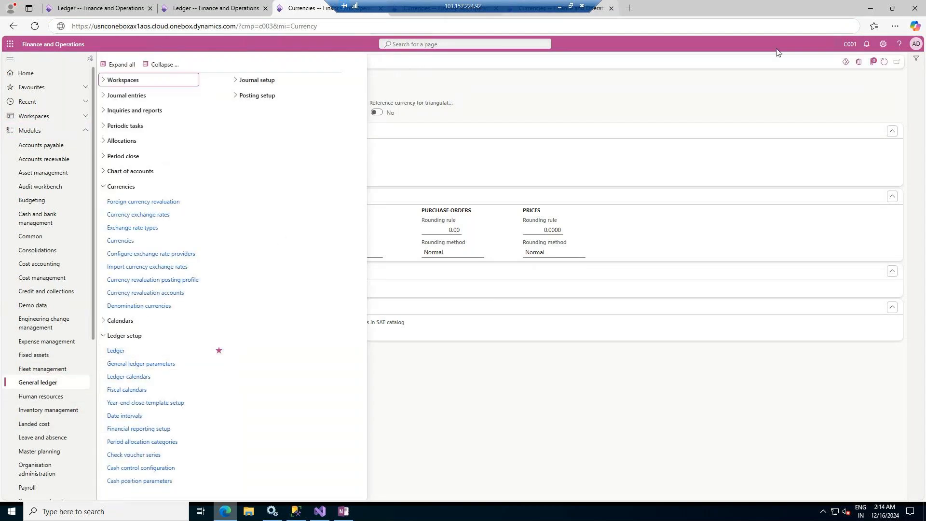
left_click(339, 28)
key("Return")
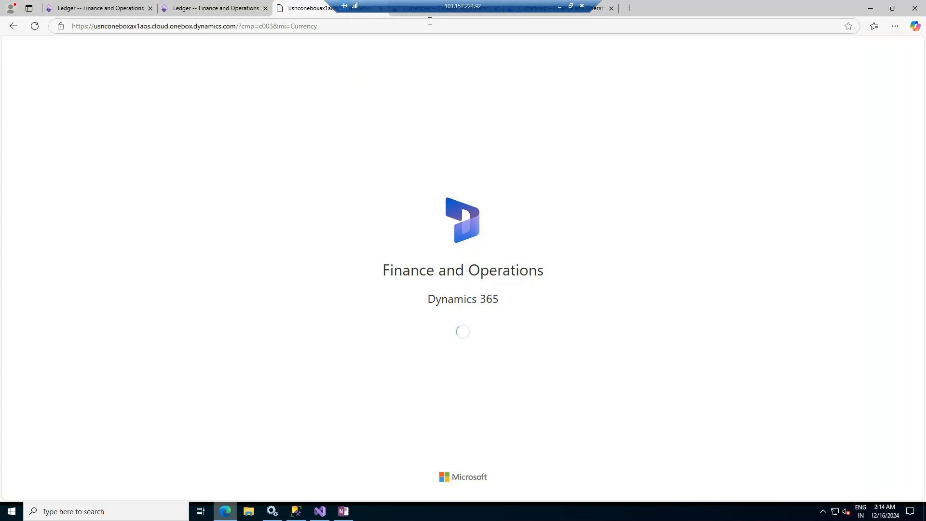
Close the open menu on the C001 ledger, and set the COKE UAE ledger's accounting currency to AED and reporting currency to USD
left_click(92, 10)
left_click(451, 90)
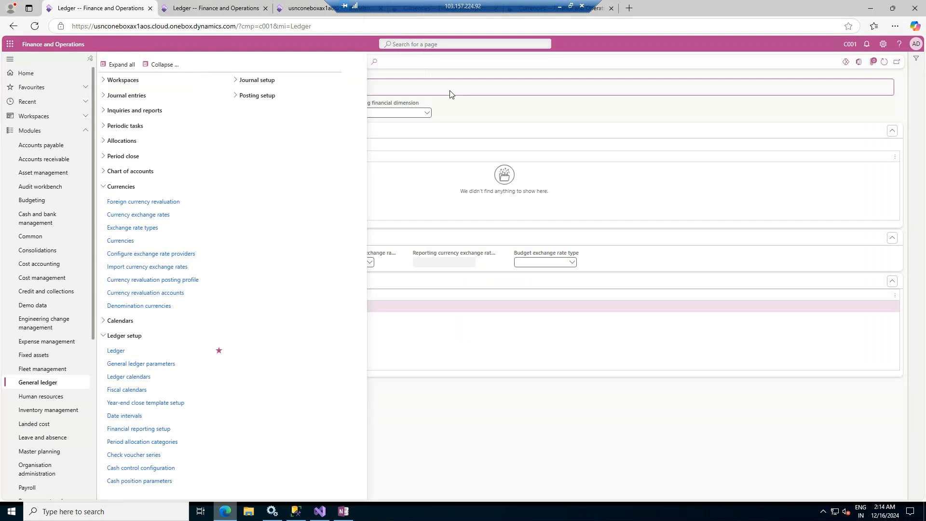
left_click(215, 10)
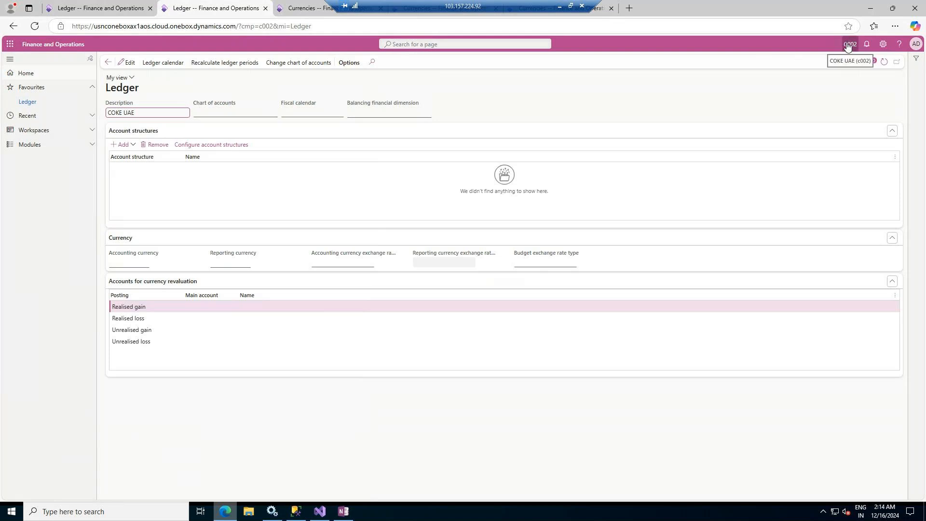
left_click(147, 265)
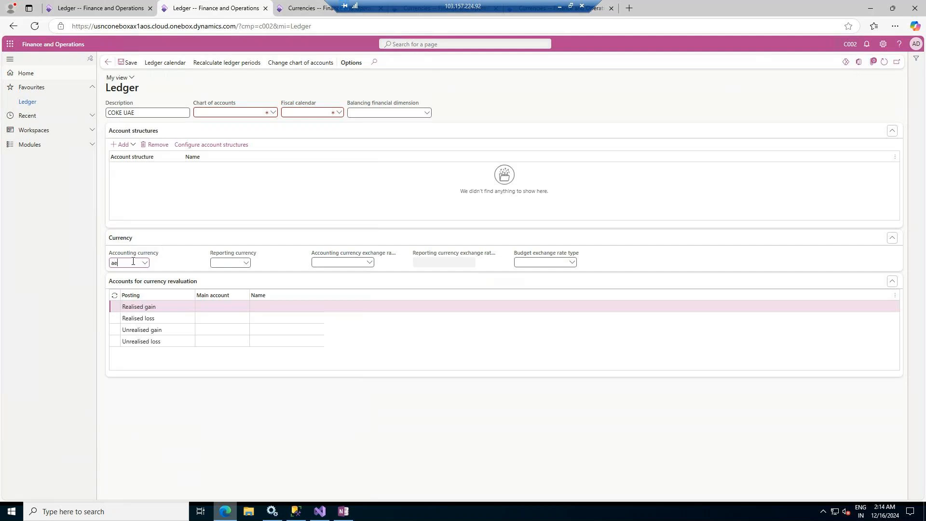
key("Tab")
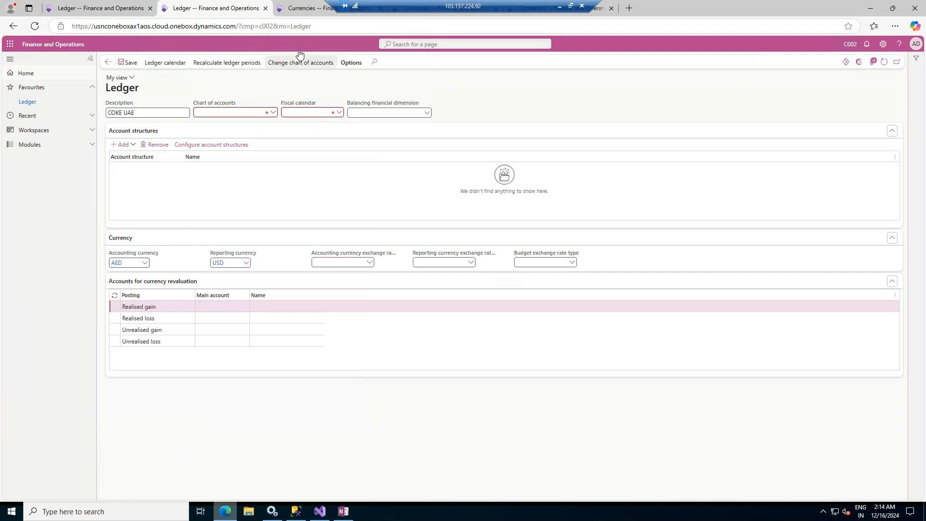
Open the General ledger module for company C003 in the third tab and search for the page "ledger"
left_click(322, 10)
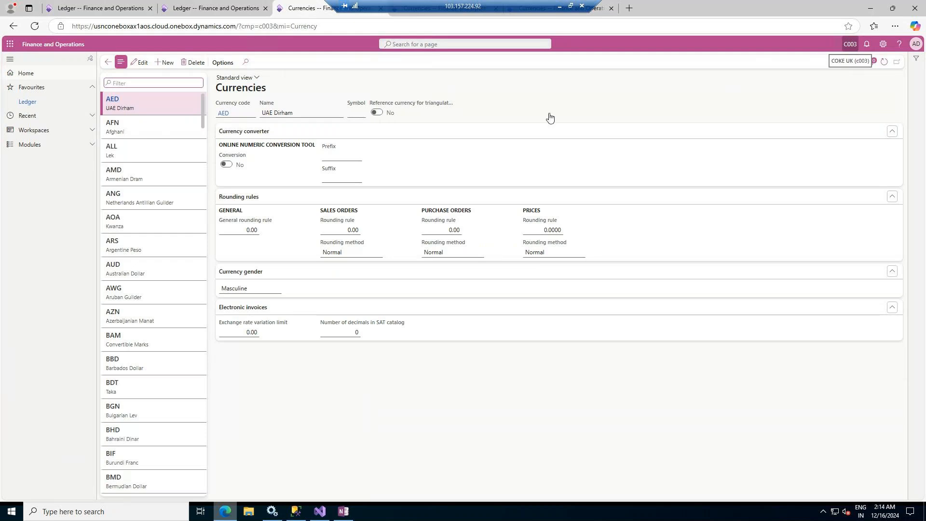
left_click(53, 150)
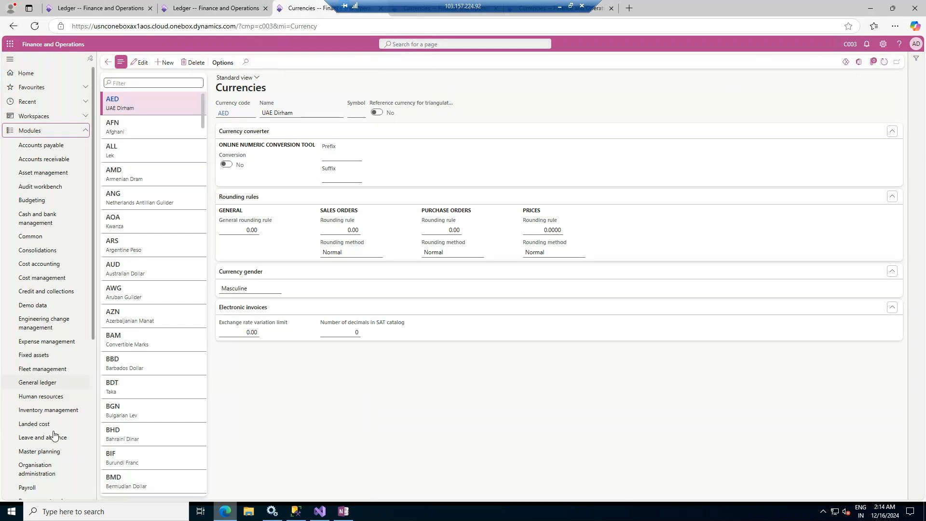
left_click(39, 383)
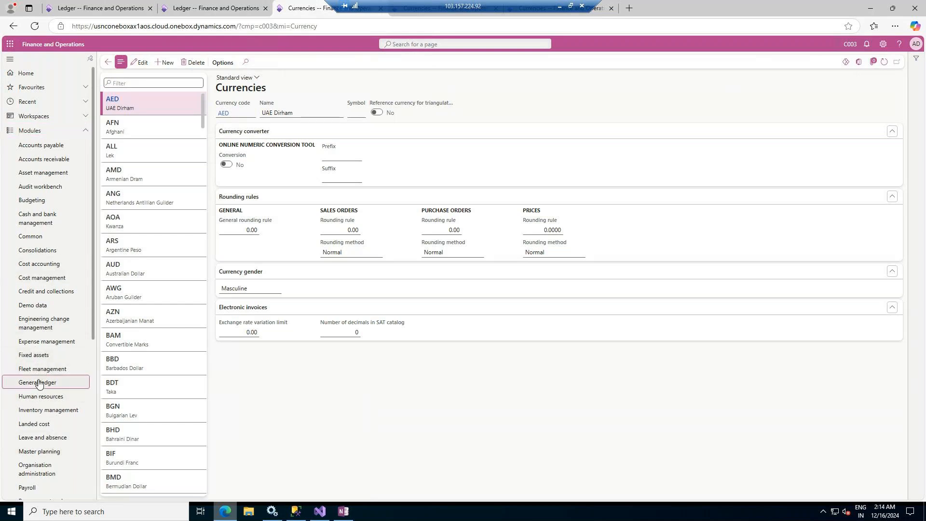
left_click(431, 45)
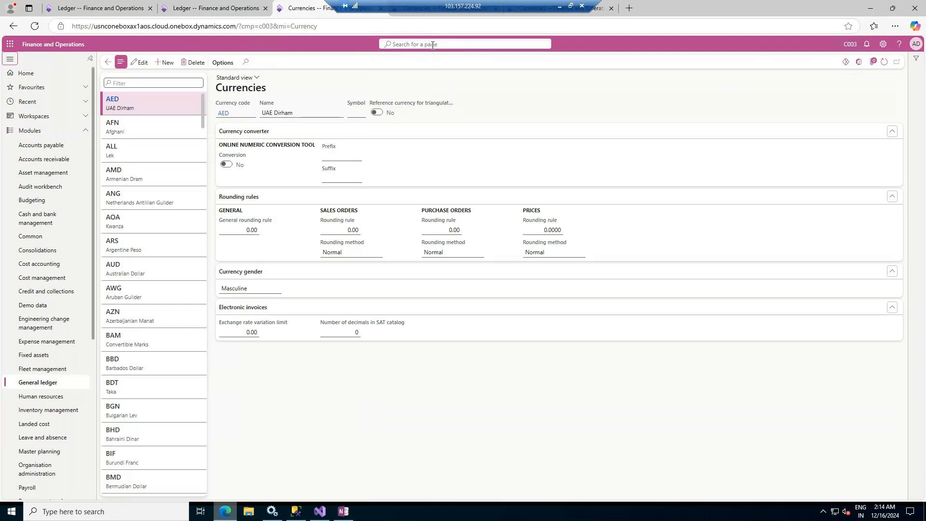
type("ledger")
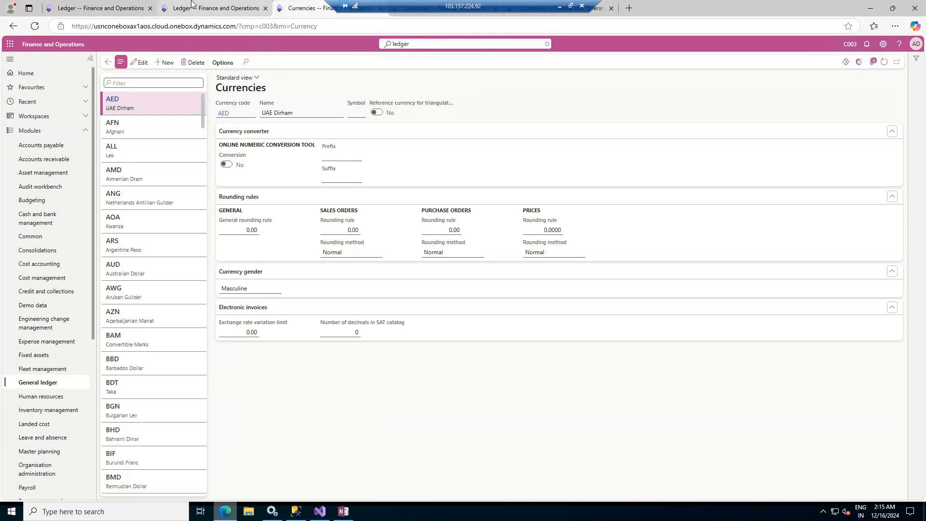
Move the remote connection bar clear of the browser tabs and open the Ledger page for company C003
left_click(212, 3)
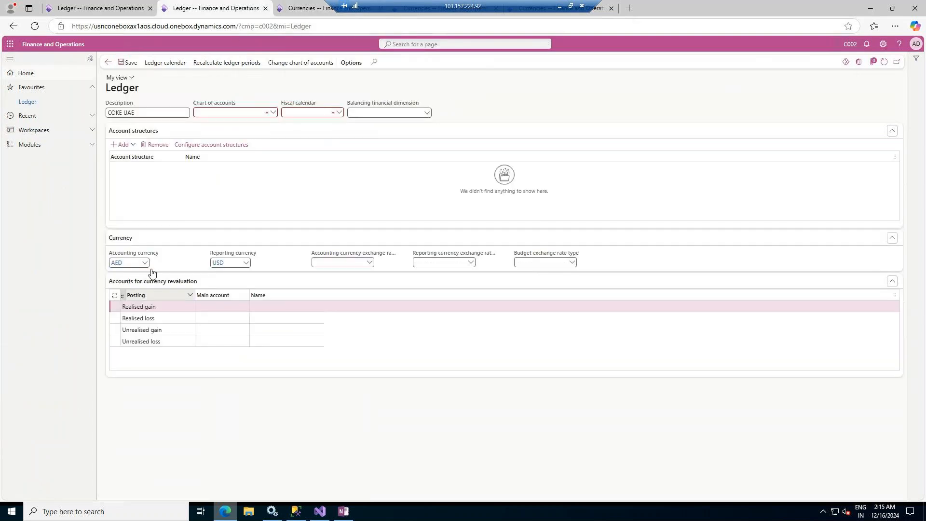
left_click_drag(451, 4, 769, 3)
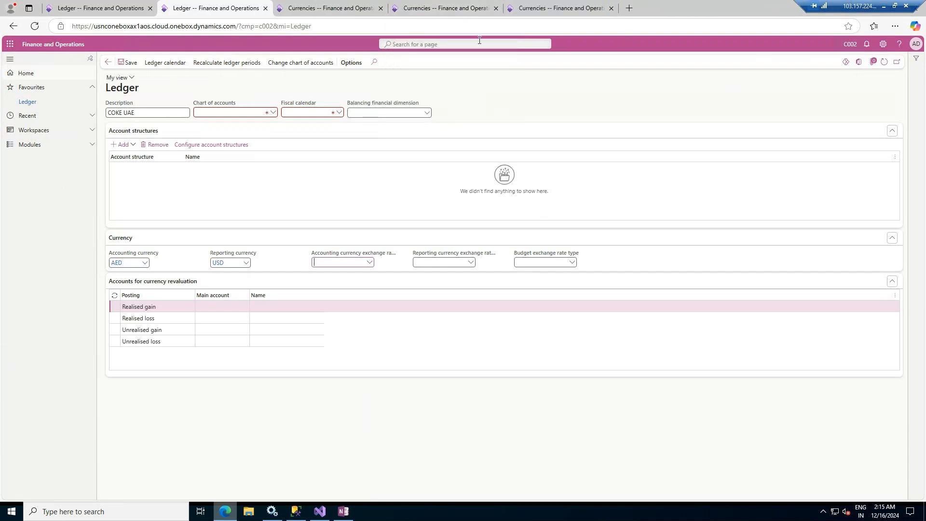
left_click(333, 7)
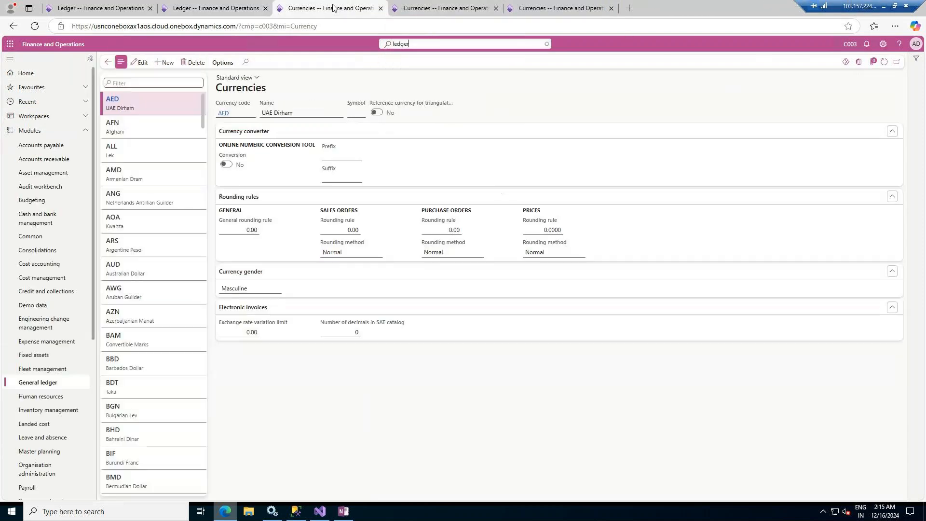
left_click(429, 44)
left_click(35, 384)
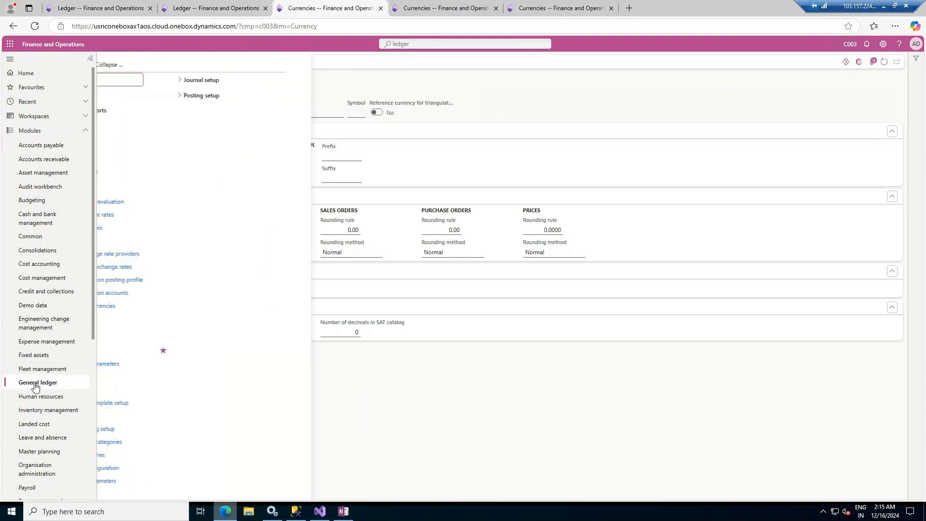
left_click(128, 352)
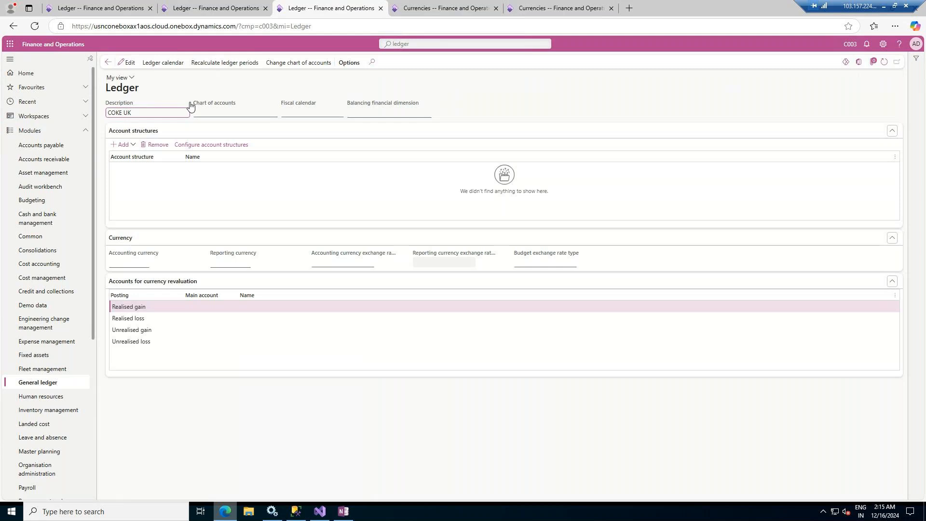
Edit the COKE UK ledger and set its accounting currency to GBP and its reporting currency to USD
left_click(126, 65)
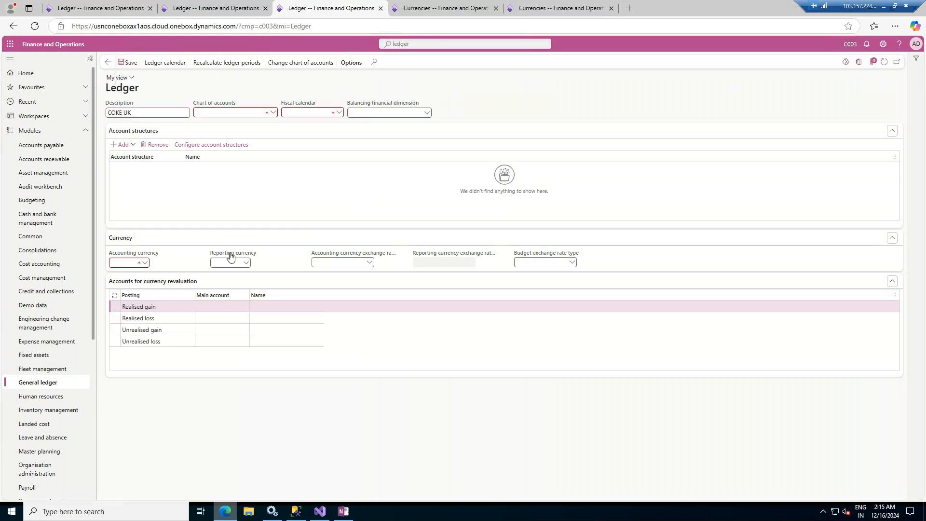
left_click(124, 265)
key("Tab")
key("Tab")
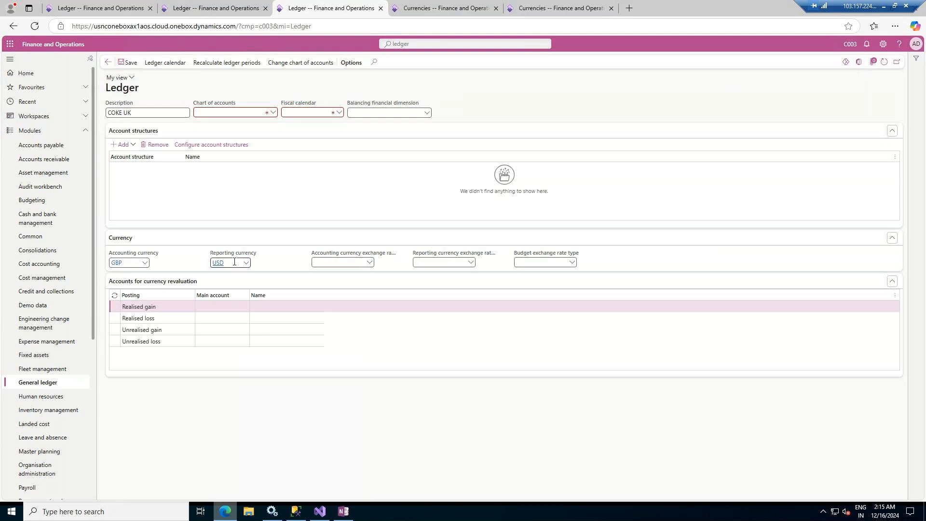
Load the Currencies address for company c004 in the fourth tab and for company c005 in the fifth tab
left_click(444, 8)
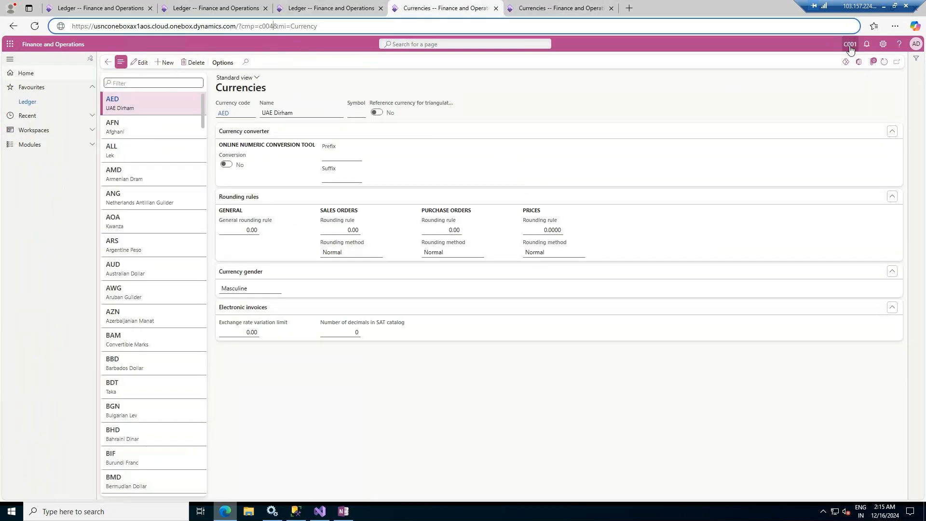
key("Return")
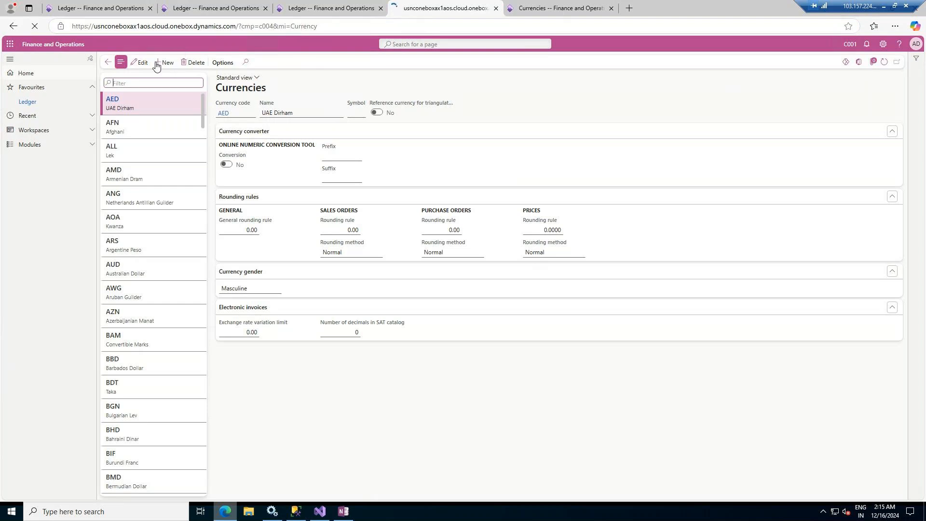
left_click(574, 7)
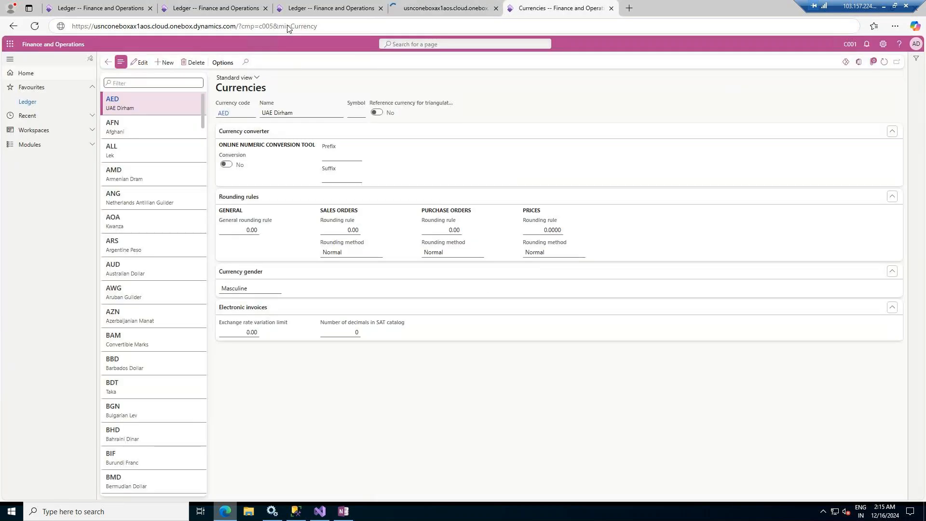
left_click(332, 25)
key("Return")
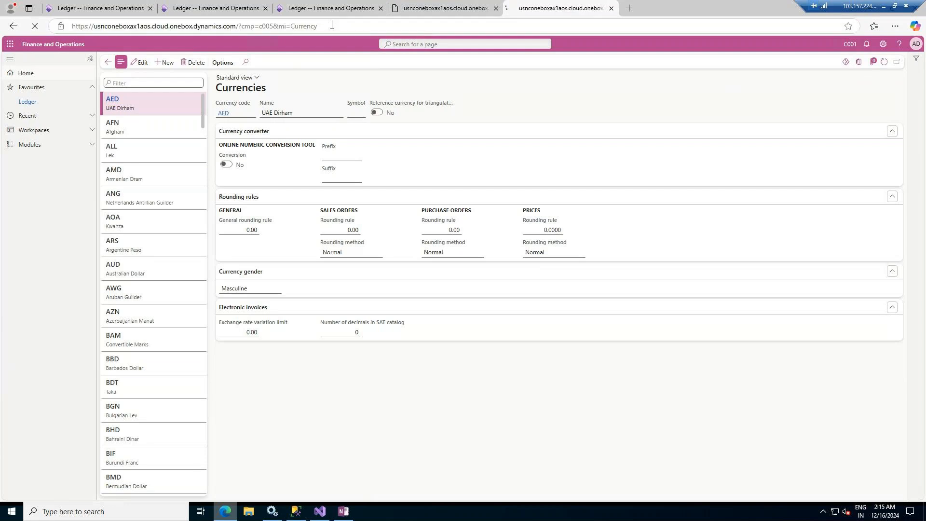
Open the Ledger page of the General ledger module for company C004 in the fourth tab
left_click(420, 8)
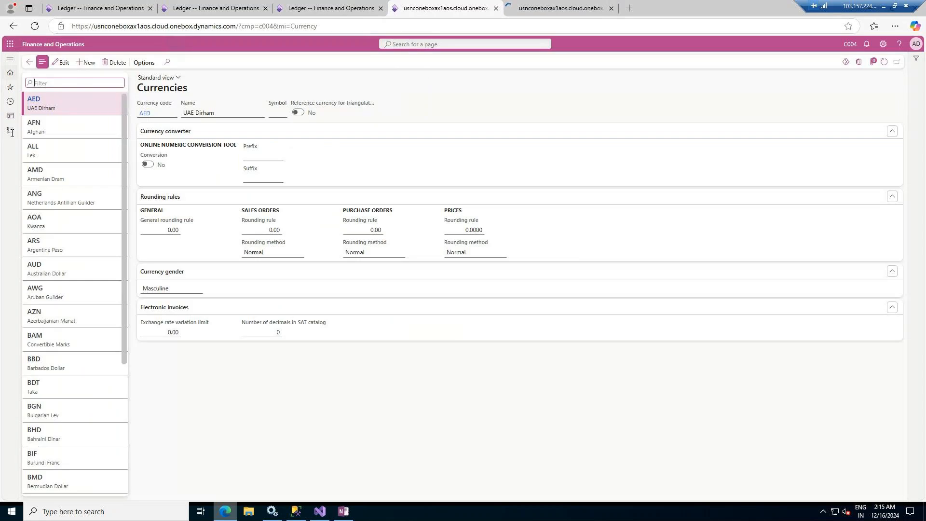
left_click(11, 132)
left_click(50, 131)
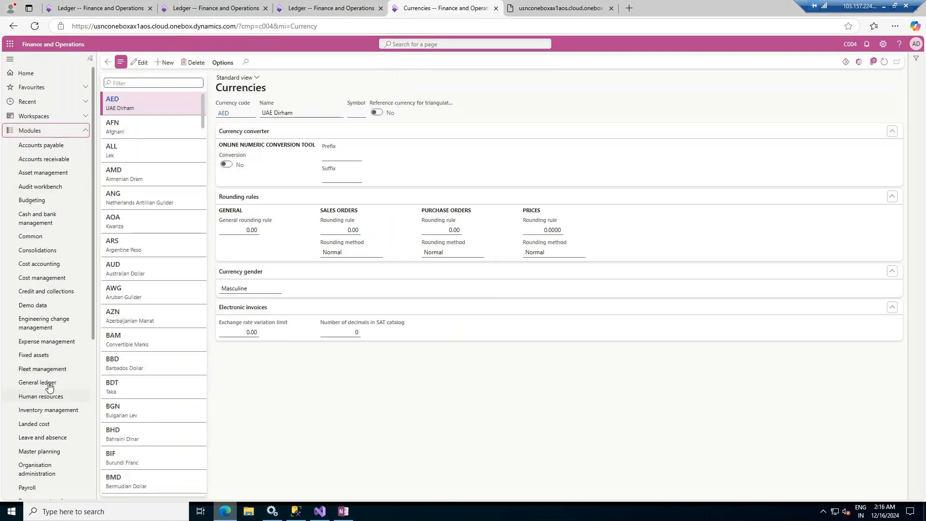
left_click(49, 384)
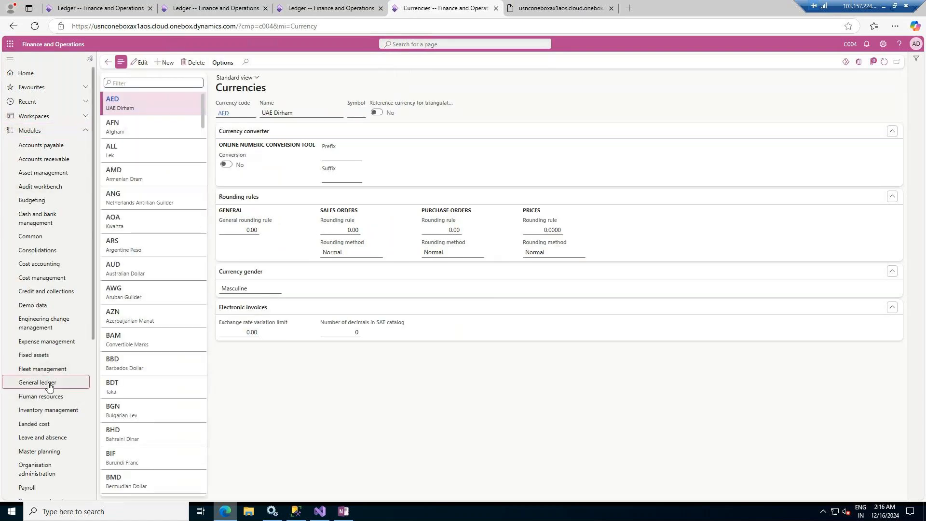
left_click(48, 385)
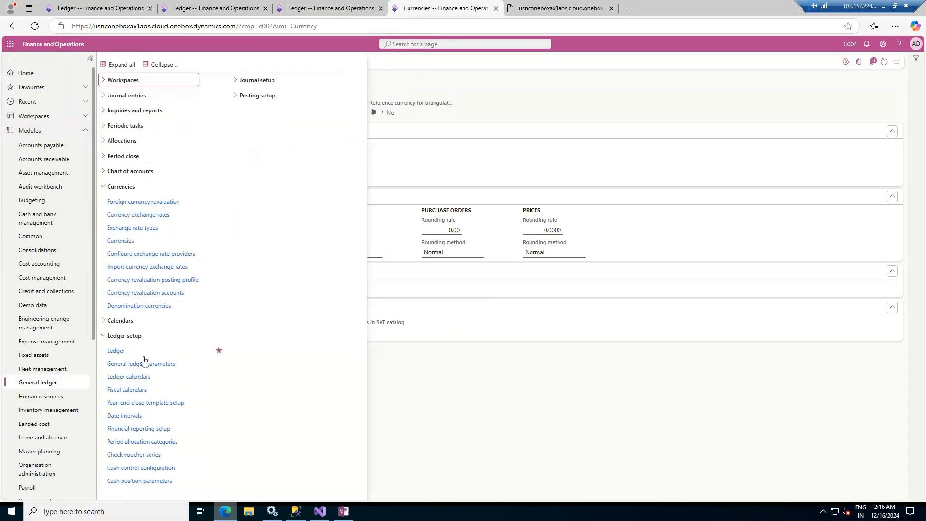
left_click(122, 352)
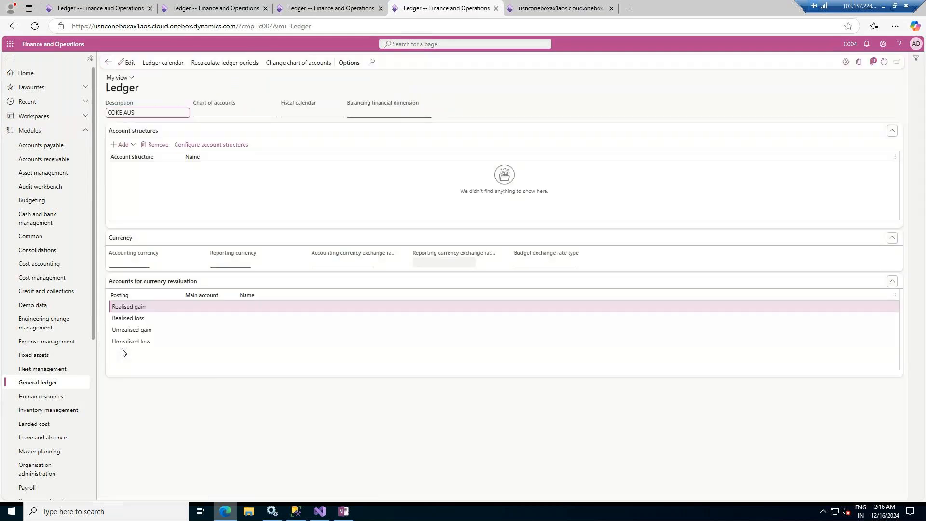
Edit the COKE AUS ledger and set its accounting currency to AUD and its reporting currency to USD
left_click(126, 63)
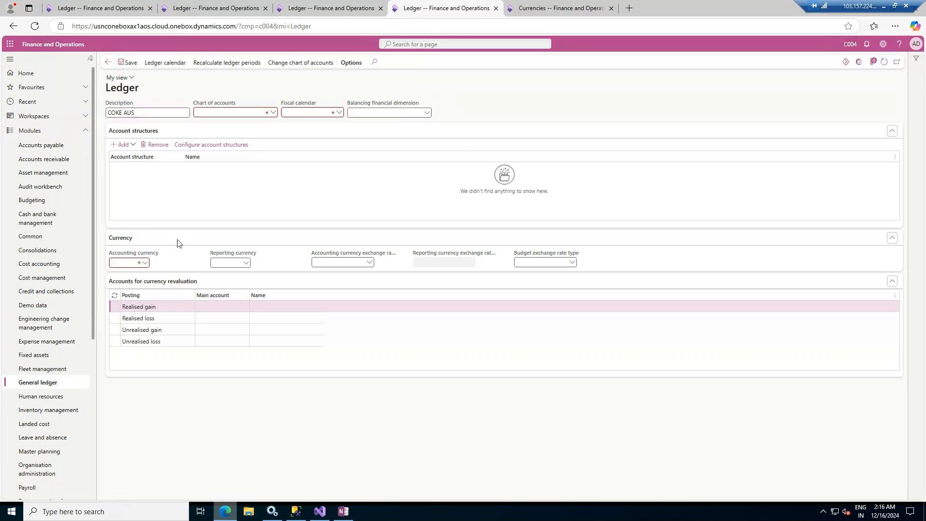
left_click(123, 264)
type("Au")
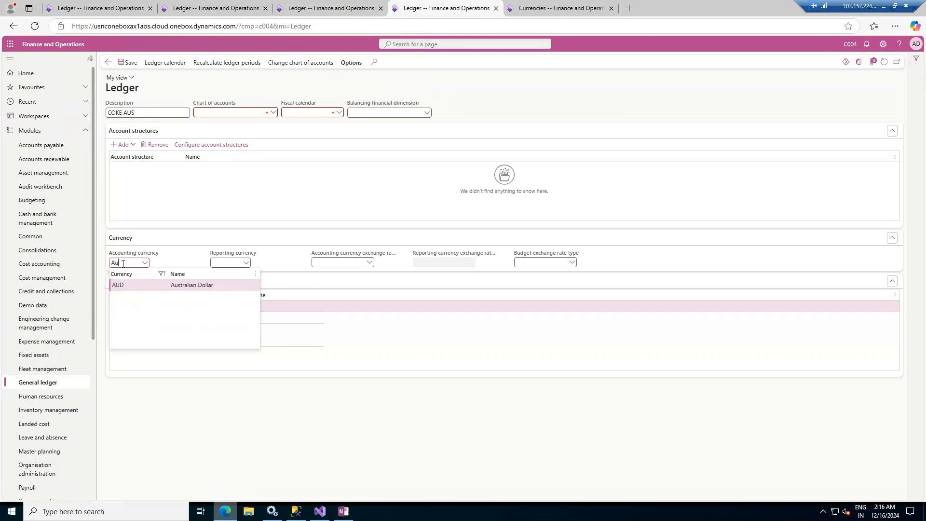
key("Return")
left_click(222, 263)
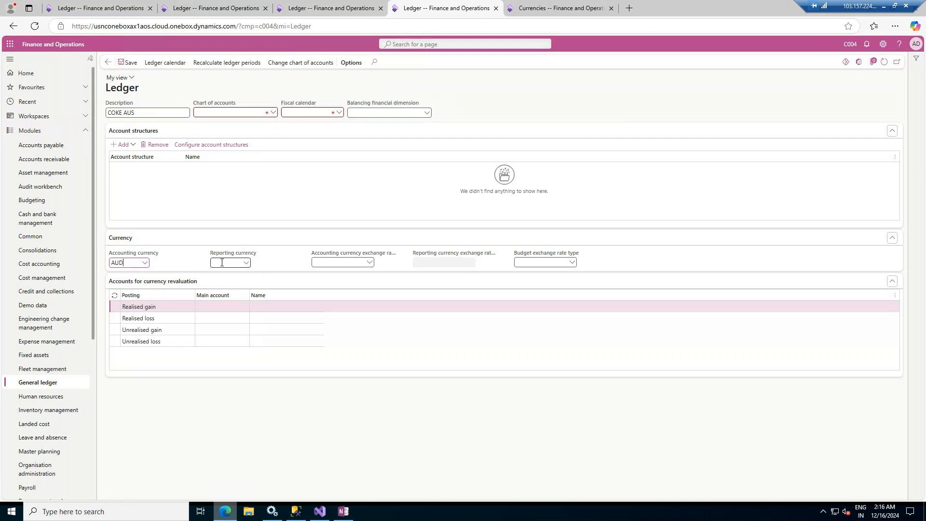
key("Tab")
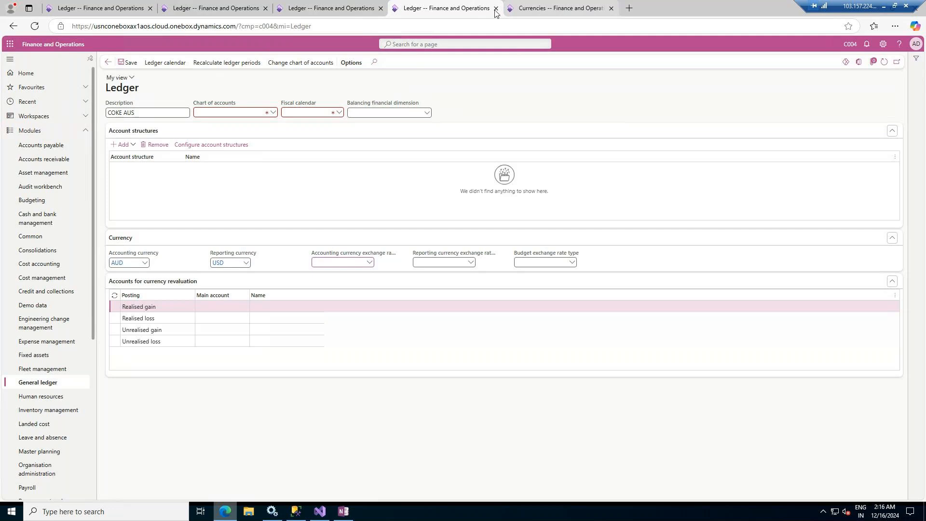
Open the Ledger page for company C005 in the fifth browser tab
left_click(556, 8)
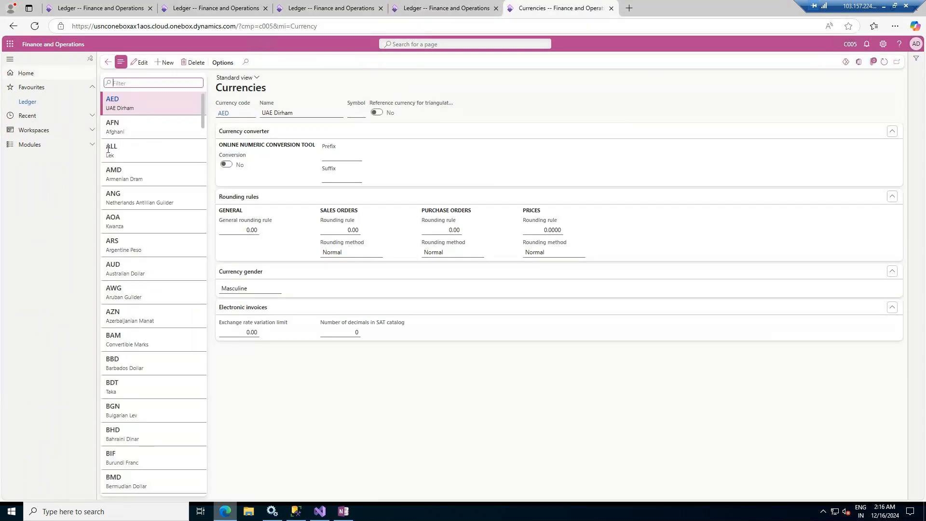
left_click(45, 144)
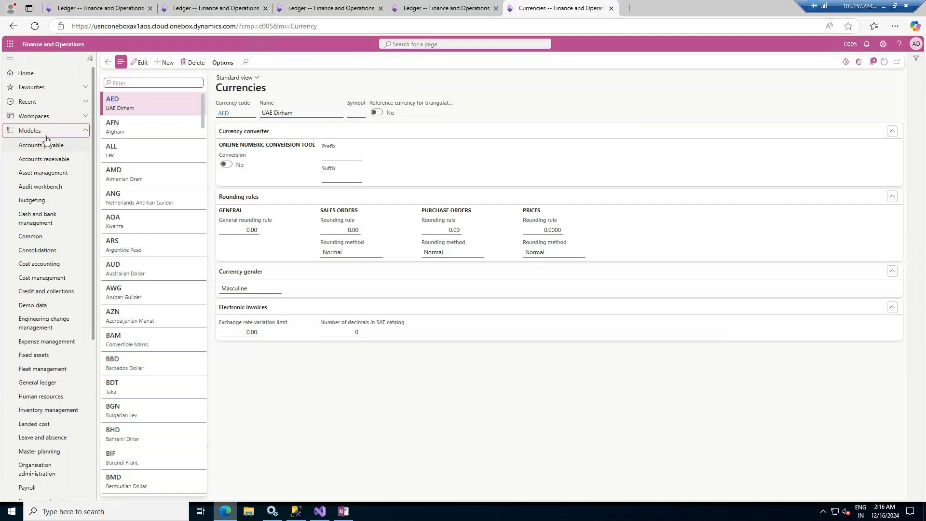
left_click(56, 101)
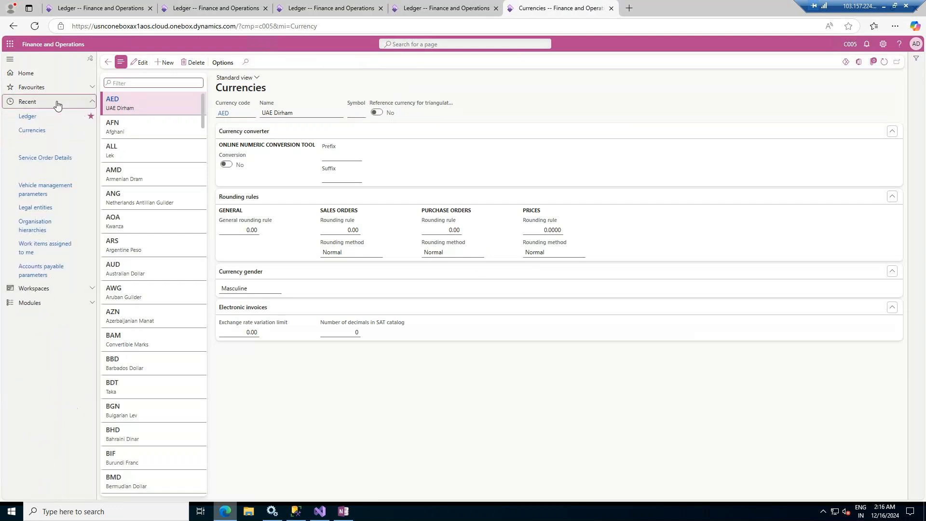
left_click(21, 118)
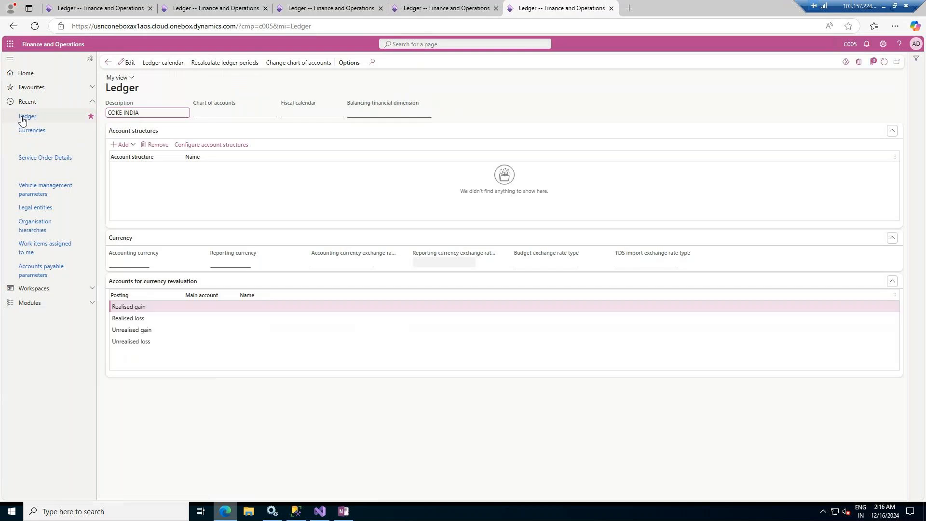
Edit the COKE INDIA ledger and set its accounting currency to INR and its reporting currency to USD
left_click(129, 63)
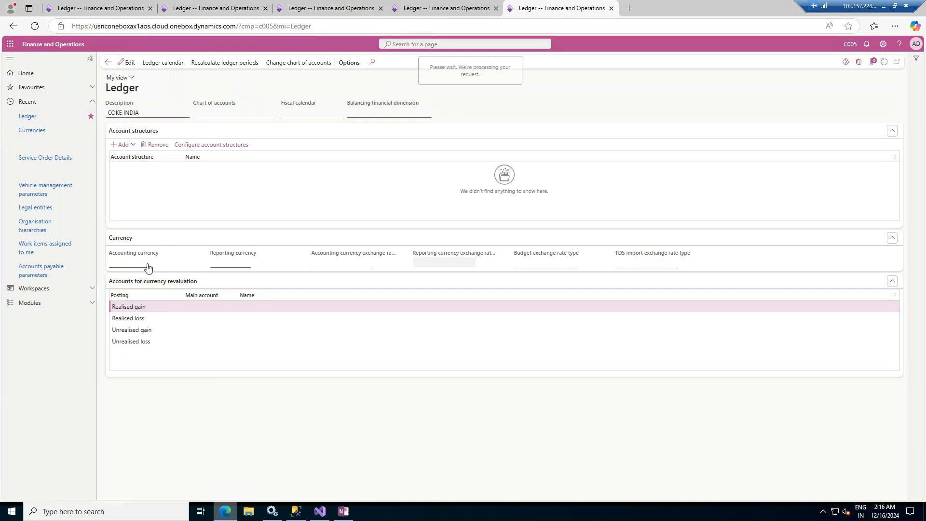
left_click(129, 263)
type("inr")
key("Tab")
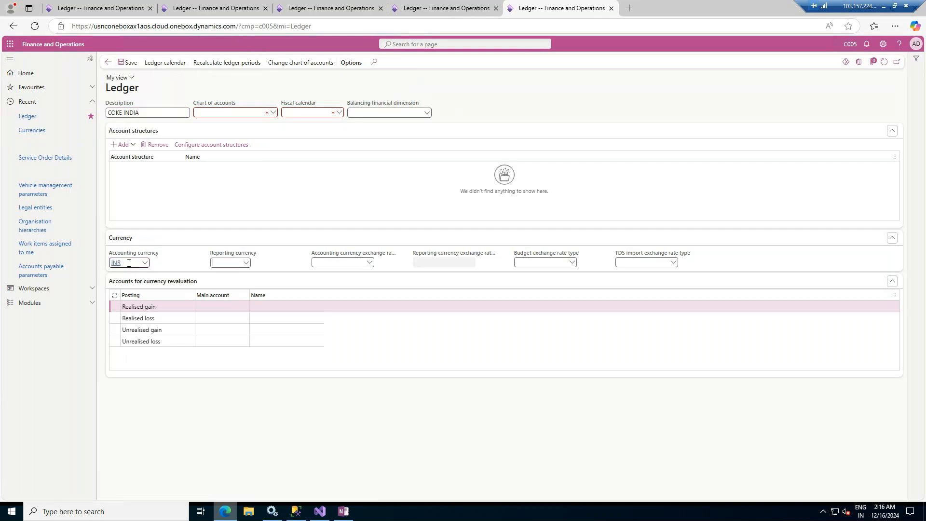
type("usd")
key("Tab")
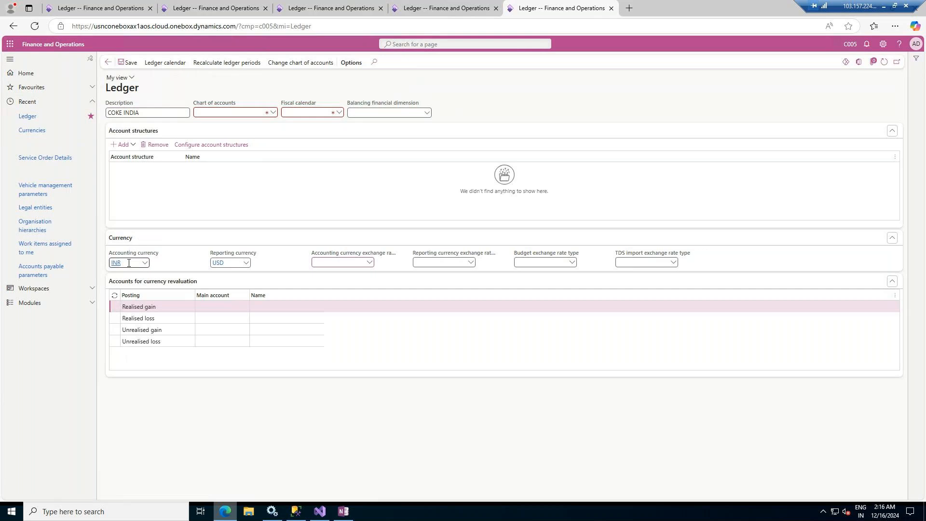
Duplicate the C005 Ledger tab twice and load the Ledger address for company c006 in the seventh tab
right_click(530, 11)
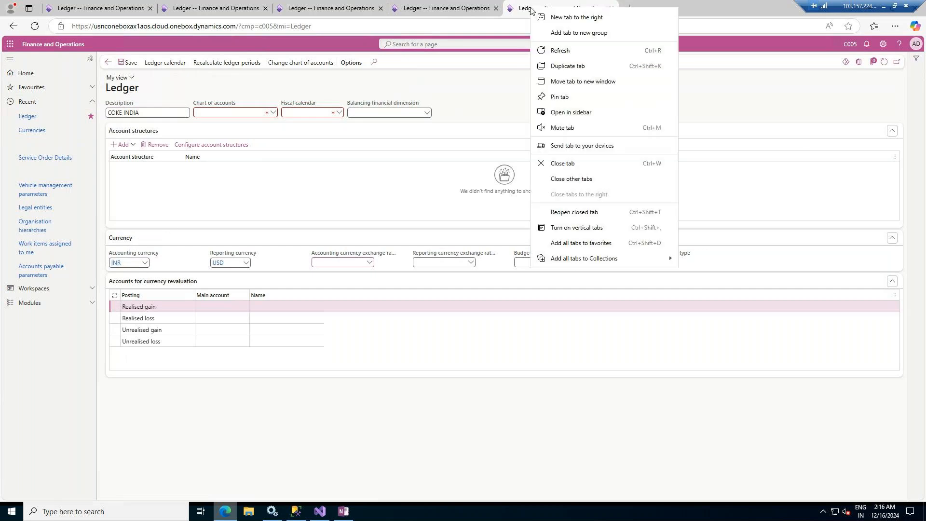
left_click(571, 70)
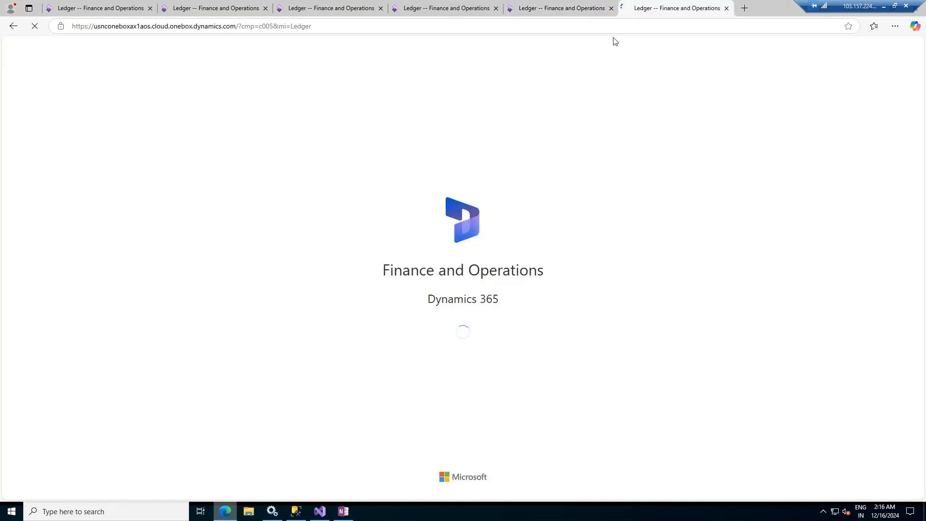
right_click(679, 9)
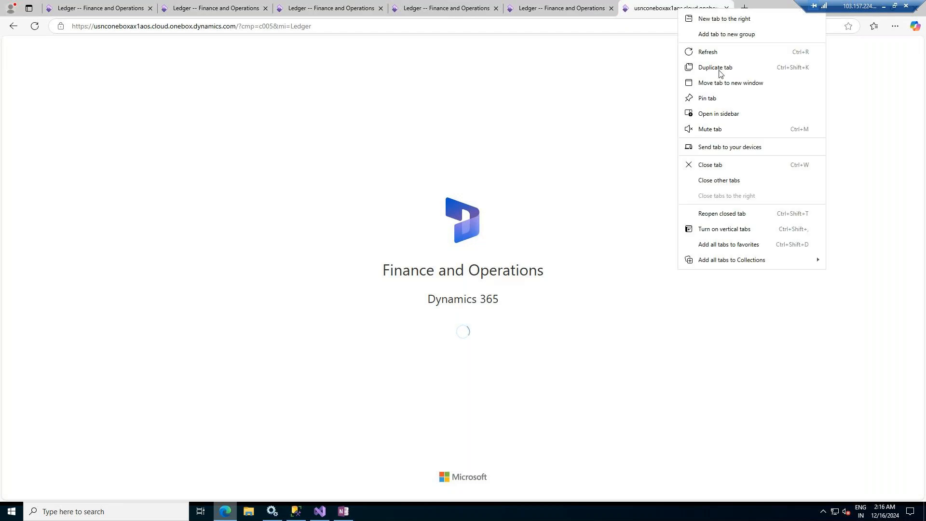
left_click(713, 69)
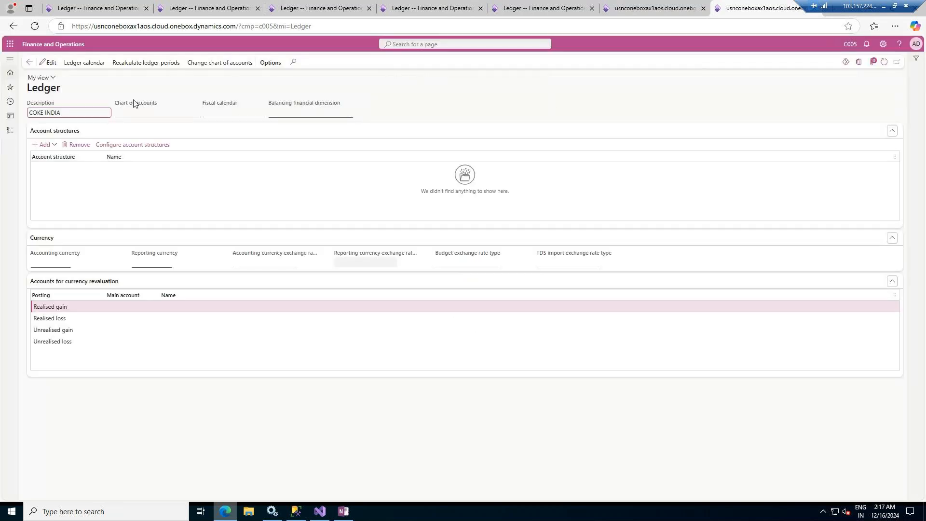
left_click(274, 27)
left_click(273, 27)
key("BackSpace")
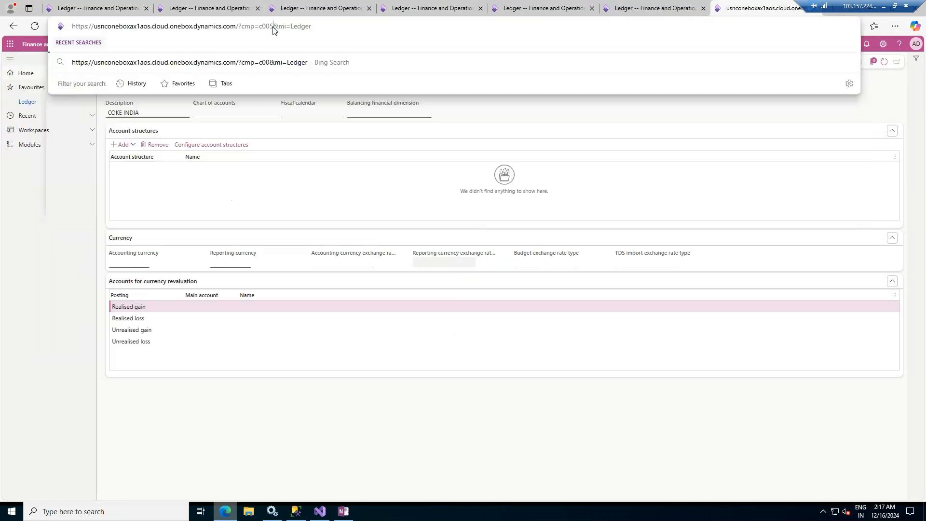
type("6")
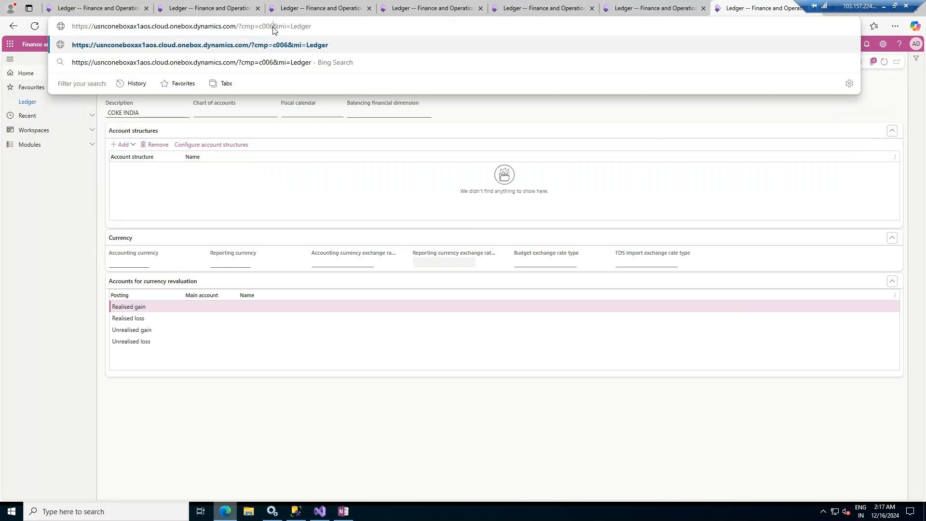
key("Return")
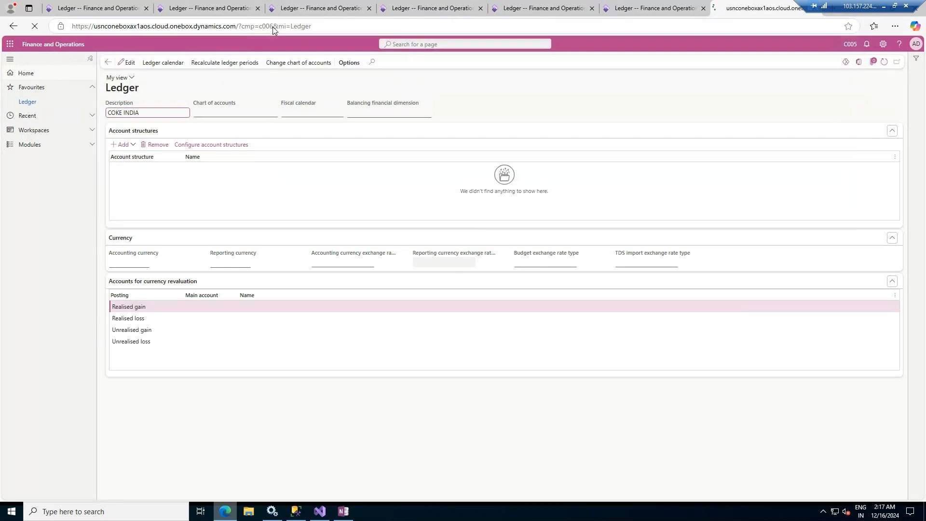
Load the Ledger address for company c007 in the sixth tab
left_click(683, 5)
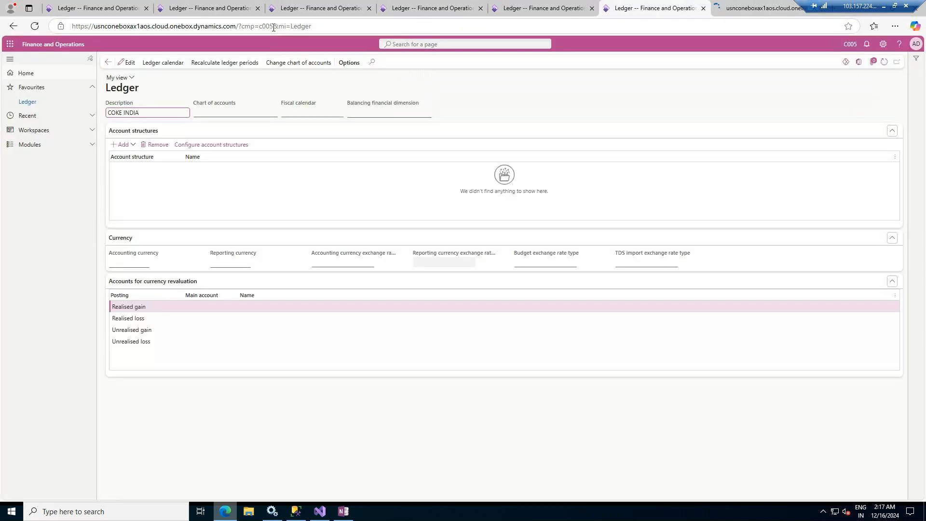
left_click(463, 27)
left_click(733, 5)
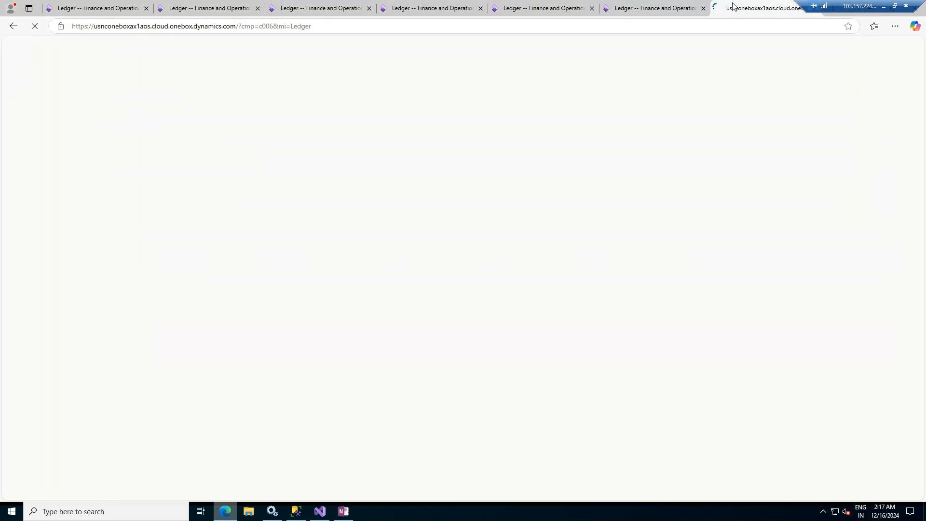
left_click(656, 8)
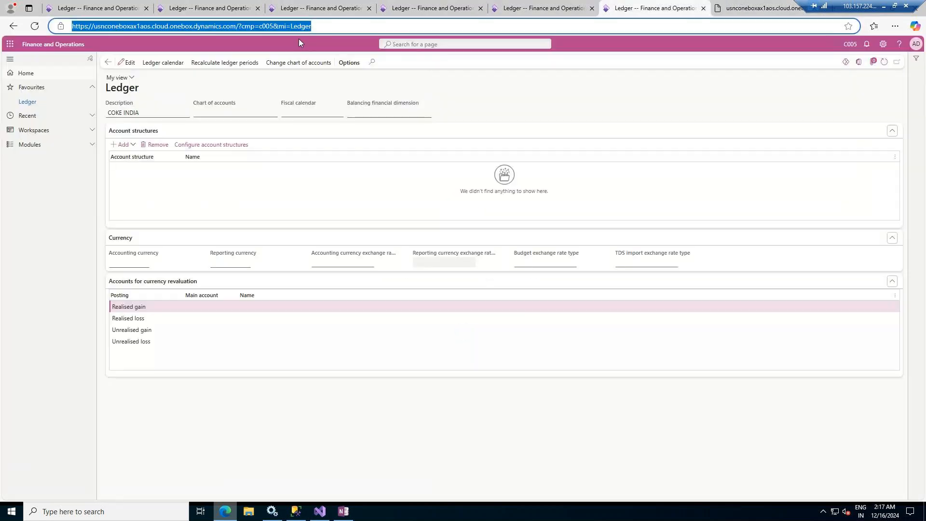
left_click(272, 27)
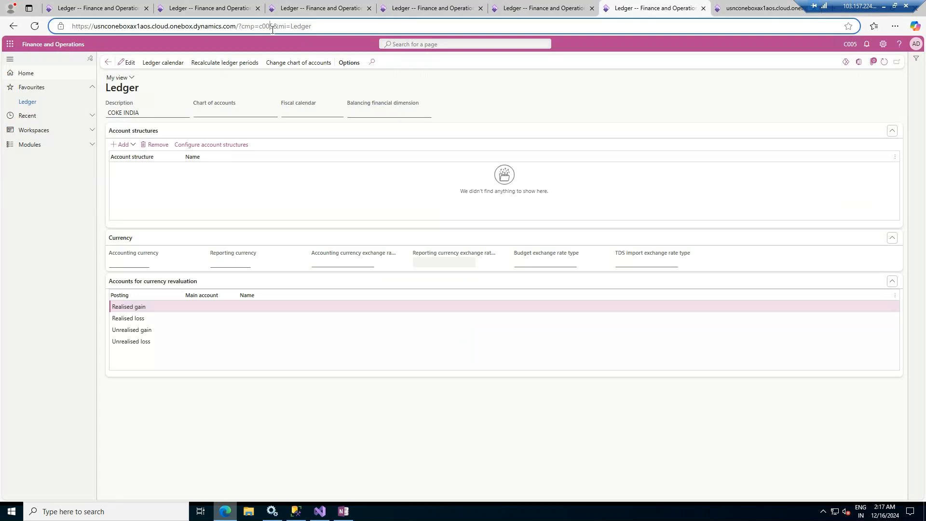
key("BackSpace")
type("7")
key("Return")
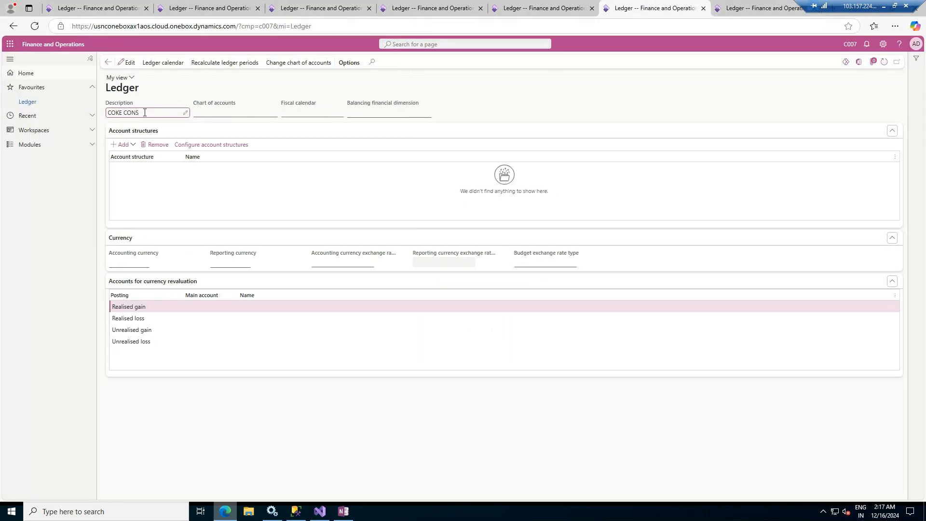
Edit the COKE CONS ledger and set both its accounting and reporting currencies to USD
left_click(123, 66)
left_click(126, 263)
type("usd")
key("Tab")
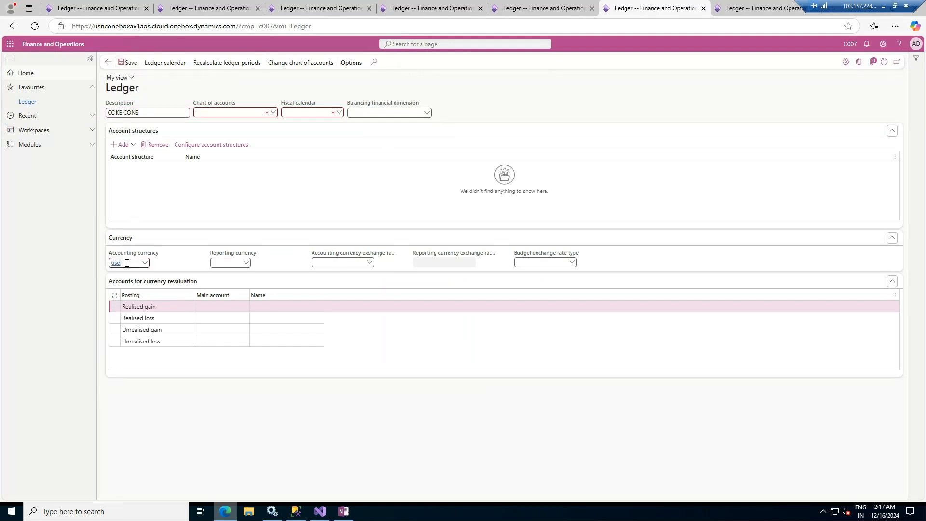
type("usd")
key("Tab")
Edit the COKE ELIM ledger in the seventh tab and set both its accounting and reporting currencies to USD
key("ctrl+Tab")
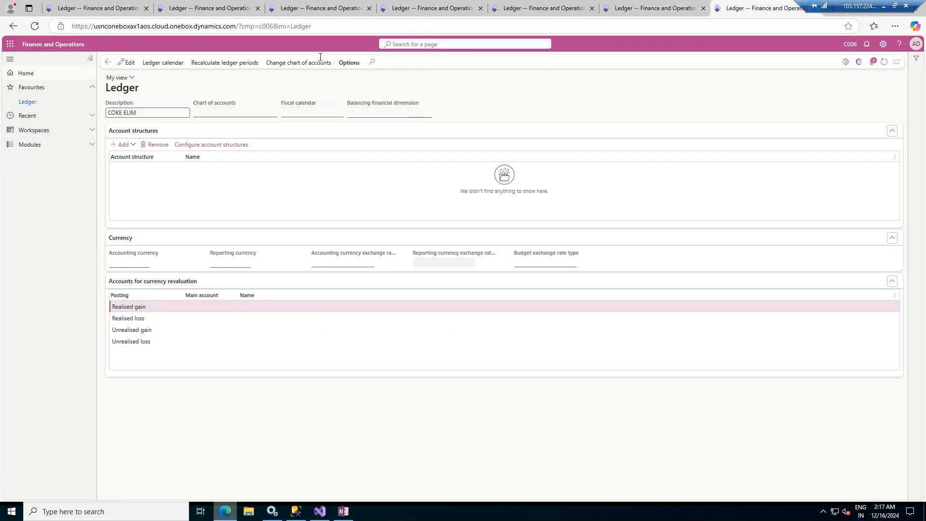
left_click(143, 262)
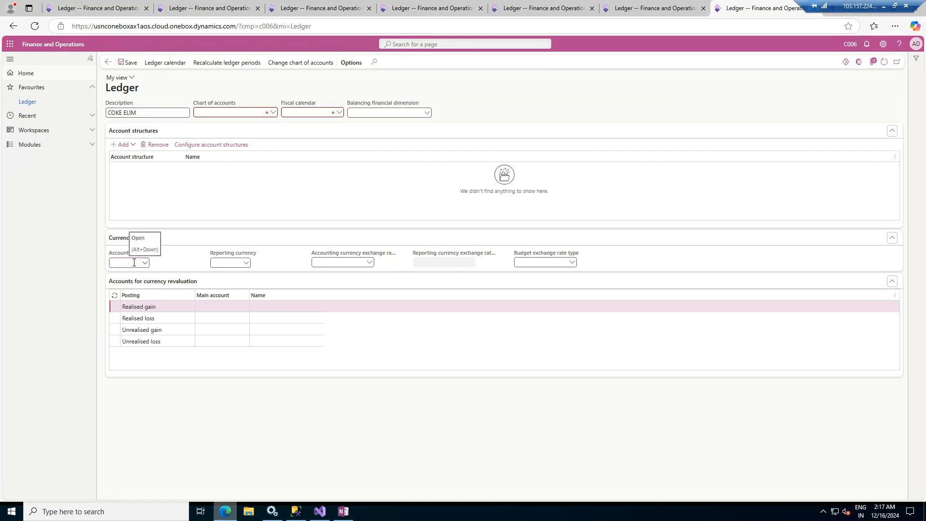
type("USD")
key("Tab")
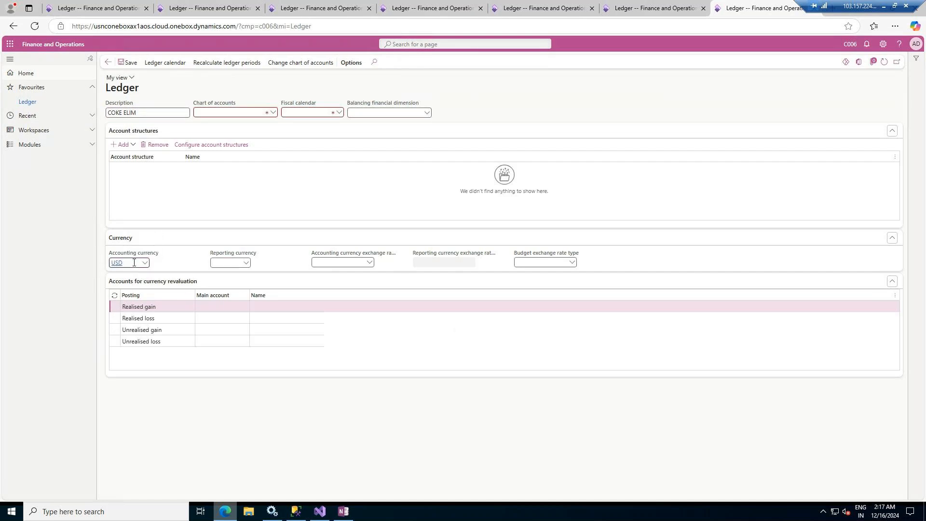
type("usd")
key("Tab")
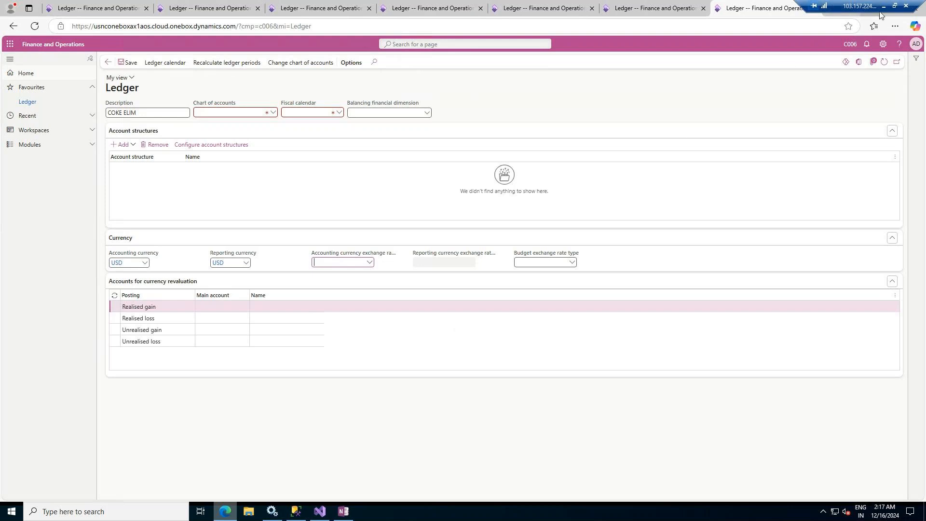
Switch to OneNote and handwrite a conversion note with 365, an arrow to 5 $ and an arrow to 83 in a blank area
left_click(350, 510)
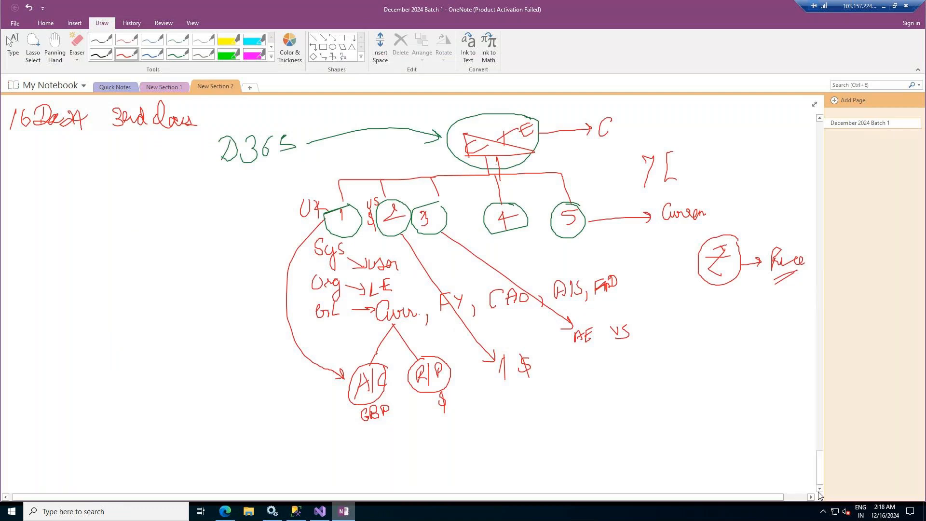
left_click(819, 489)
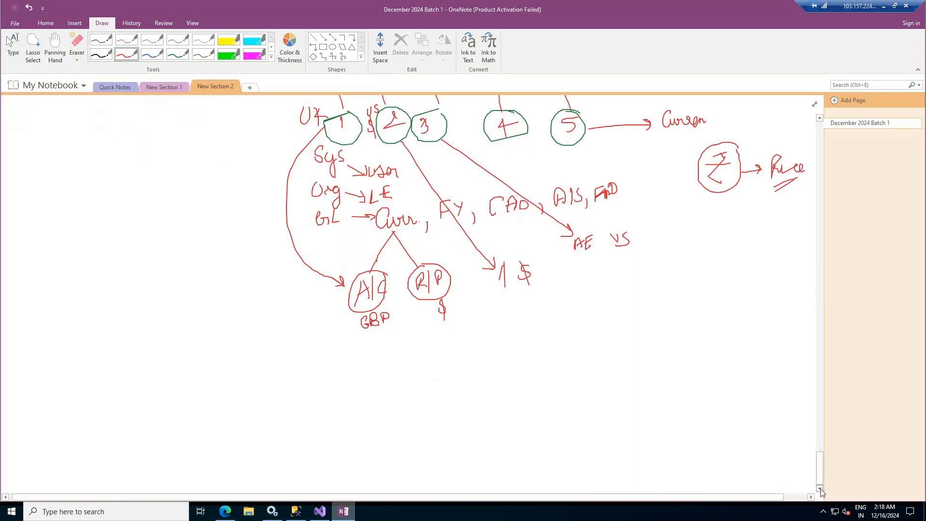
scroll(114, 386, "down", 10)
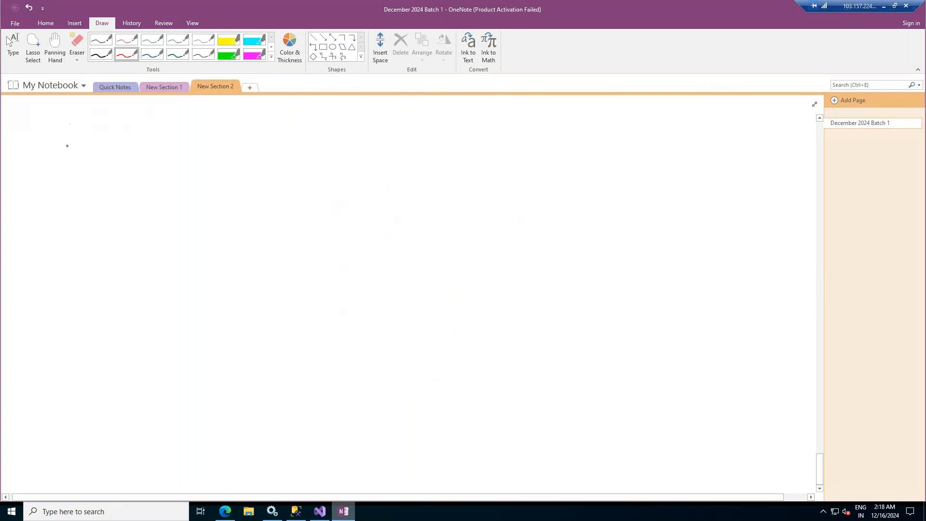
mouse_move(64, 133)
left_mouse_down()
mouse_move(65, 152)
mouse_move(64, 132)
mouse_move(103, 123)
left_mouse_up()
mouse_move(115, 122)
left_mouse_down()
mouse_move(129, 126)
mouse_move(115, 136)
mouse_move(158, 136)
mouse_move(155, 124)
mouse_move(226, 131)
mouse_move(214, 137)
left_mouse_up()
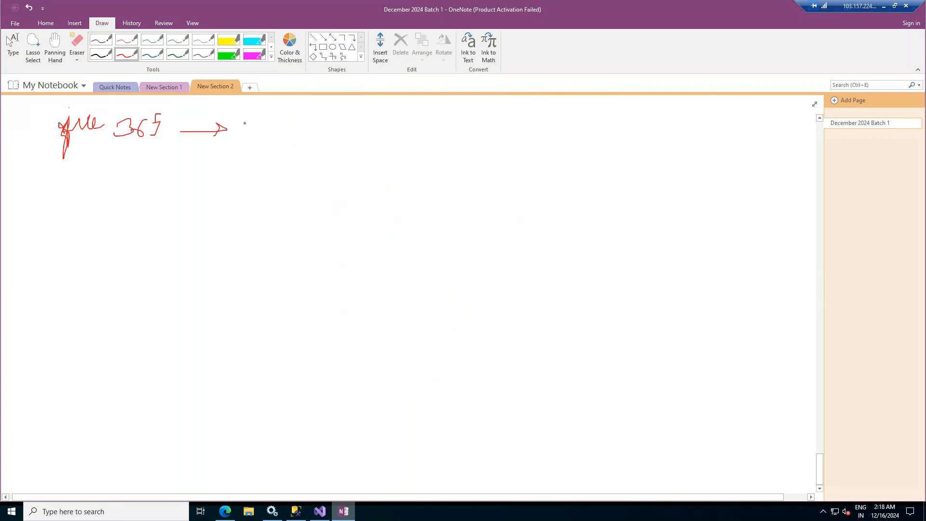
left_click_drag(251, 122, 239, 138)
mouse_move(266, 118)
left_mouse_down()
mouse_move(257, 136)
mouse_move(264, 147)
mouse_move(265, 130)
mouse_move(257, 141)
left_mouse_up()
left_click_drag(285, 130, 325, 135)
mouse_move(361, 120)
left_mouse_down()
mouse_move(361, 134)
mouse_move(349, 135)
mouse_move(358, 133)
left_mouse_up()
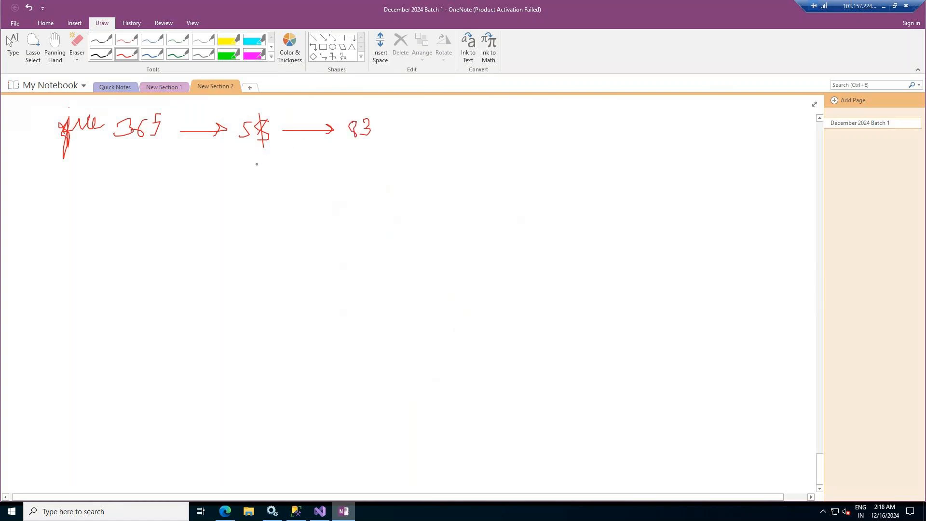
Handwrite a 1 with an arrow under the dollar amount and sketch a labelled box farther along the same line
left_click_drag(256, 155, 256, 166)
left_click_drag(291, 156, 351, 154)
left_click_drag(513, 122, 529, 130)
mouse_move(582, 144)
left_mouse_down()
mouse_move(675, 137)
mouse_move(590, 153)
mouse_move(584, 145)
mouse_move(590, 132)
mouse_move(585, 141)
mouse_move(629, 138)
left_mouse_up()
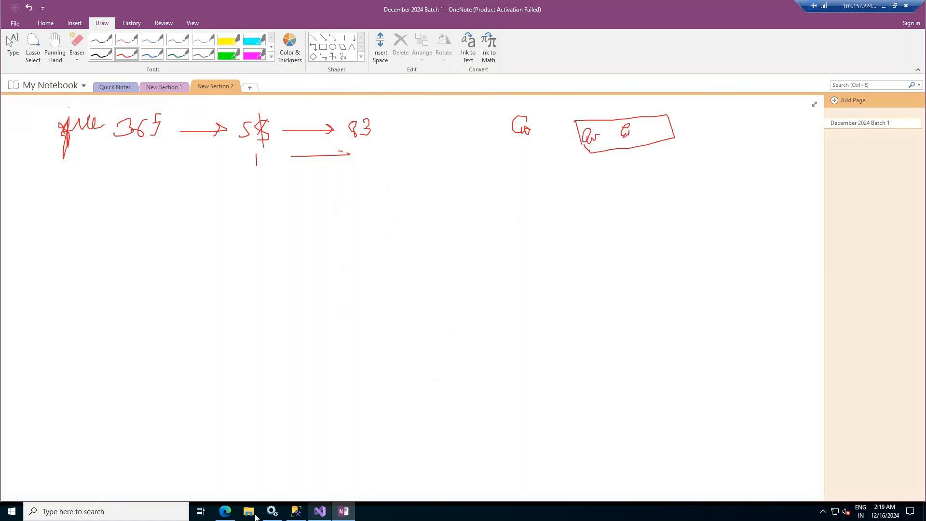
Switch back to the Finance and Operations browser and look through the accounting currency exchange rate types offered on the C001 ledger
left_click(225, 512)
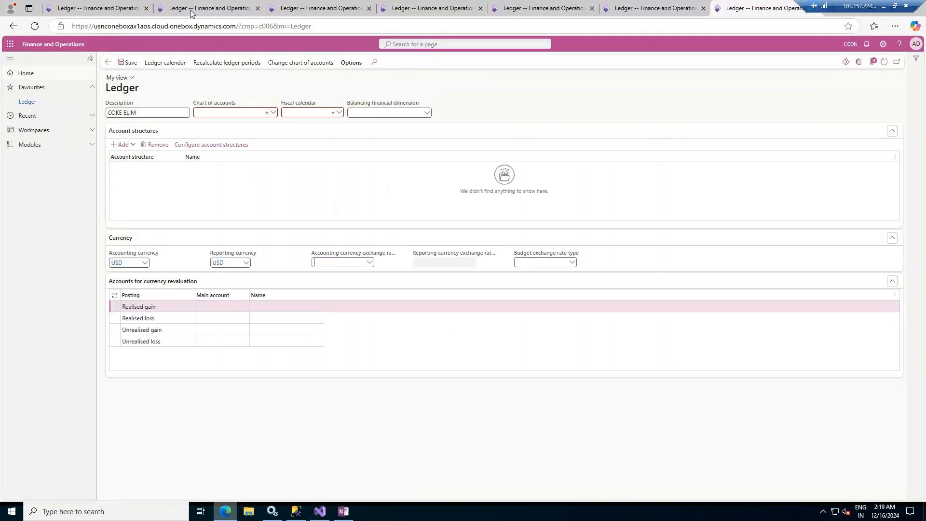
left_click(90, 10)
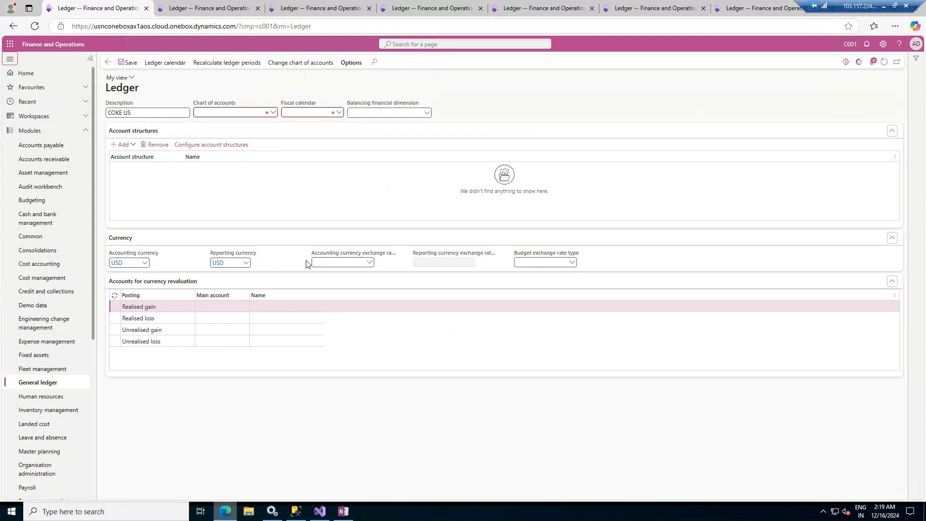
left_click(371, 263)
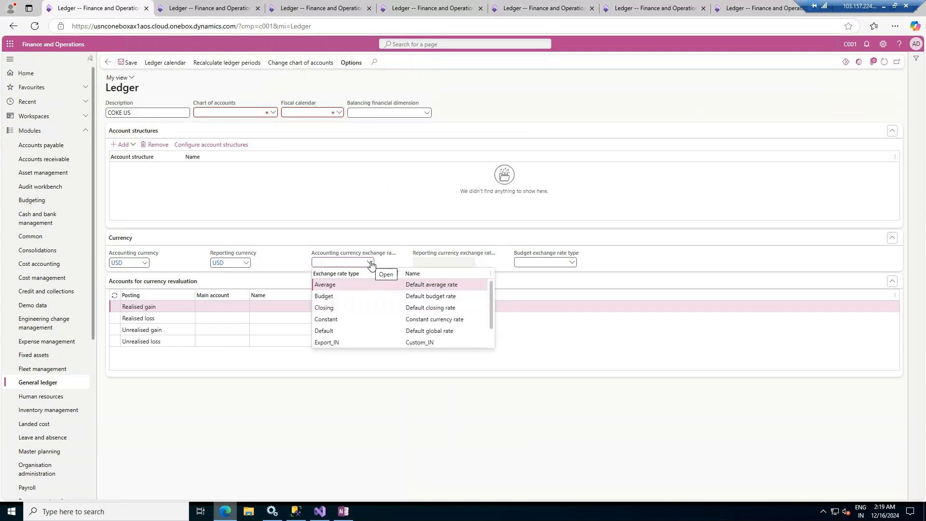
scroll(341, 308, "down", 1)
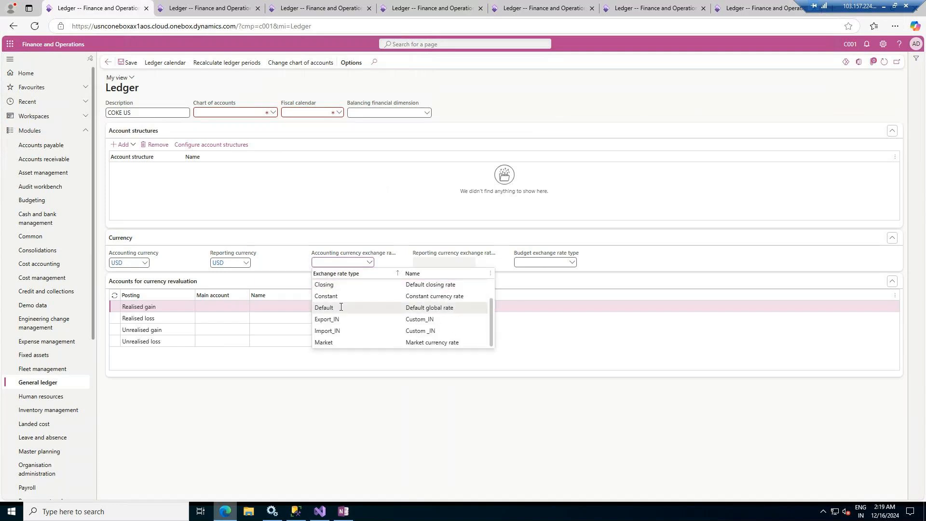
scroll(340, 307, "up", 1)
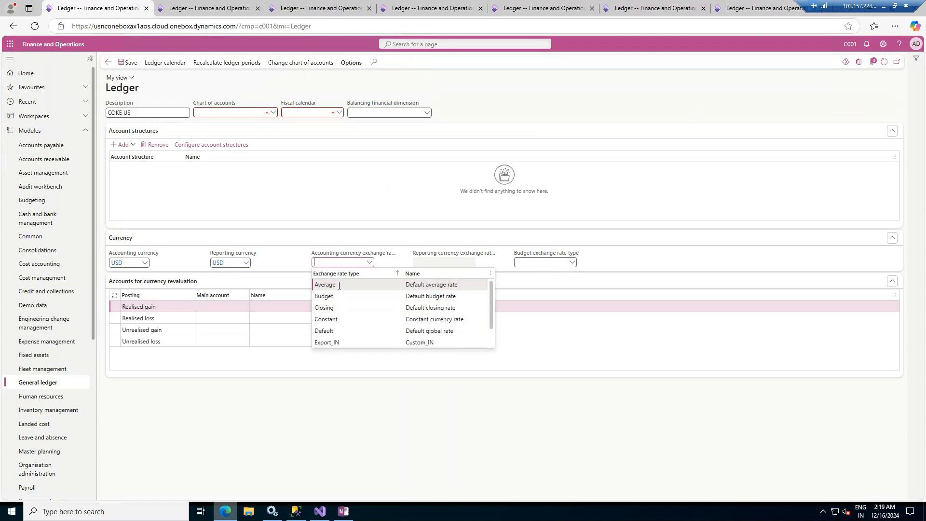
View the details of the C001 accounting currency exchange rate type and reset the record filter to list all exchange rate types
right_click(368, 264)
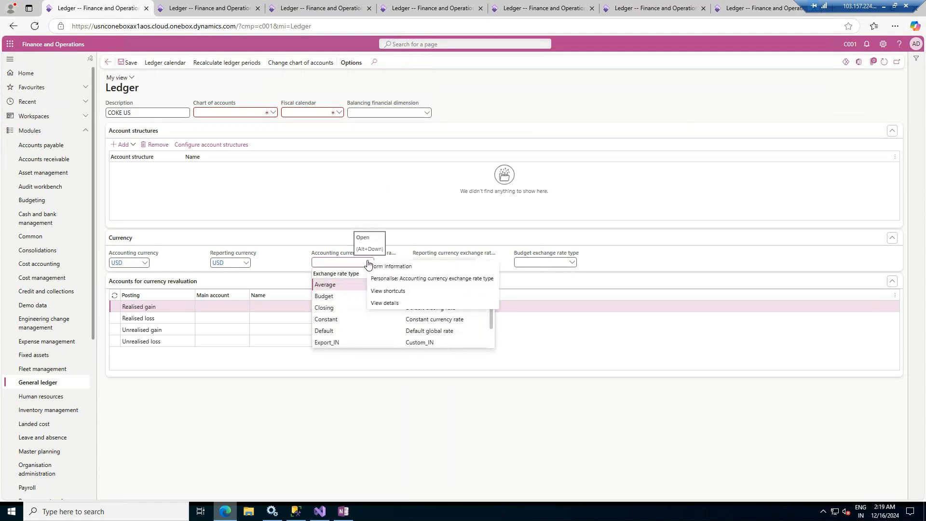
left_click(391, 303)
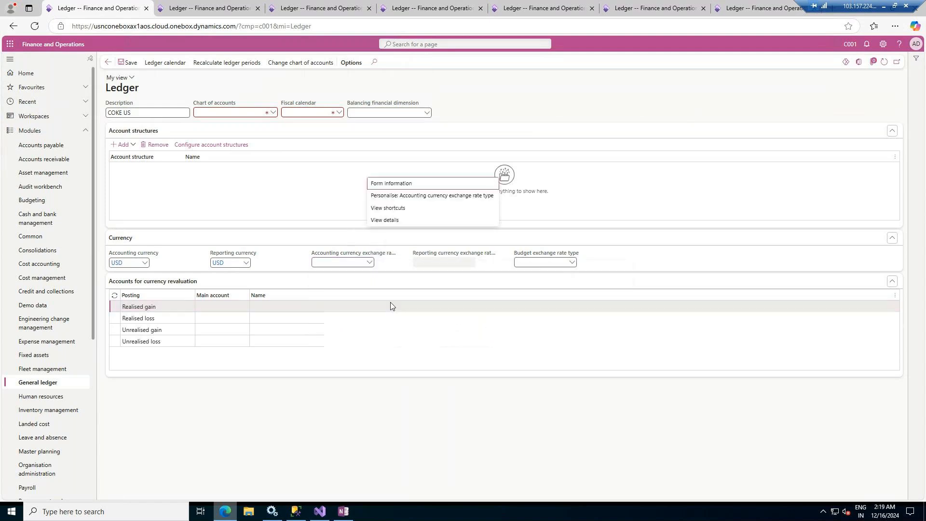
right_click(372, 264)
mouse_move(376, 273)
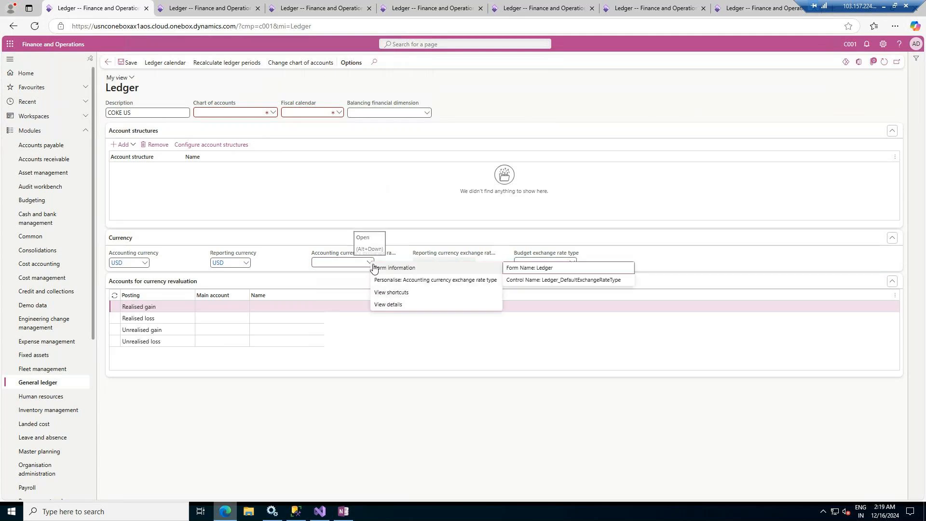
left_click(388, 306)
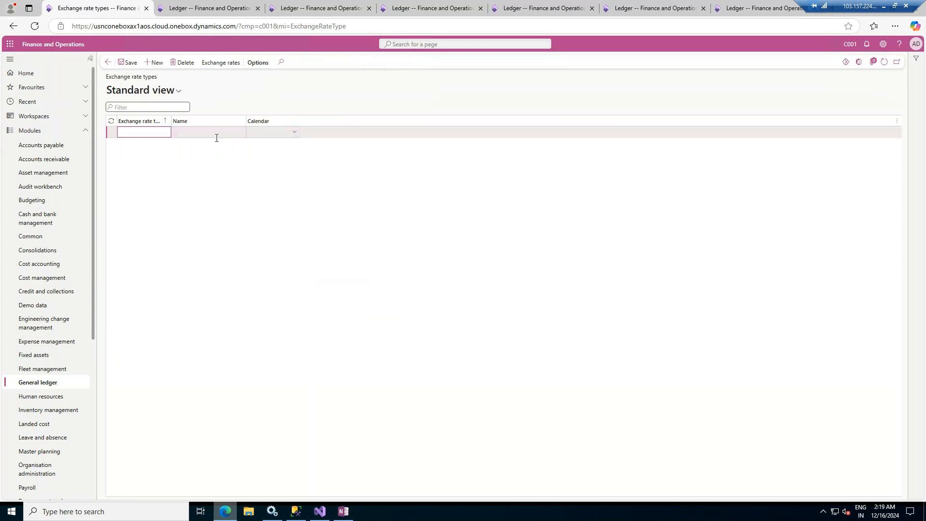
left_click(917, 60)
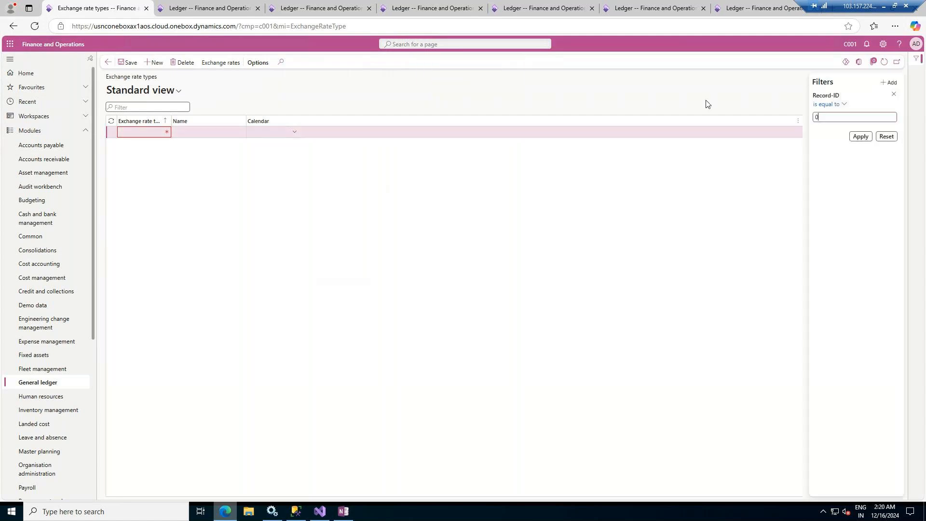
left_click(886, 137)
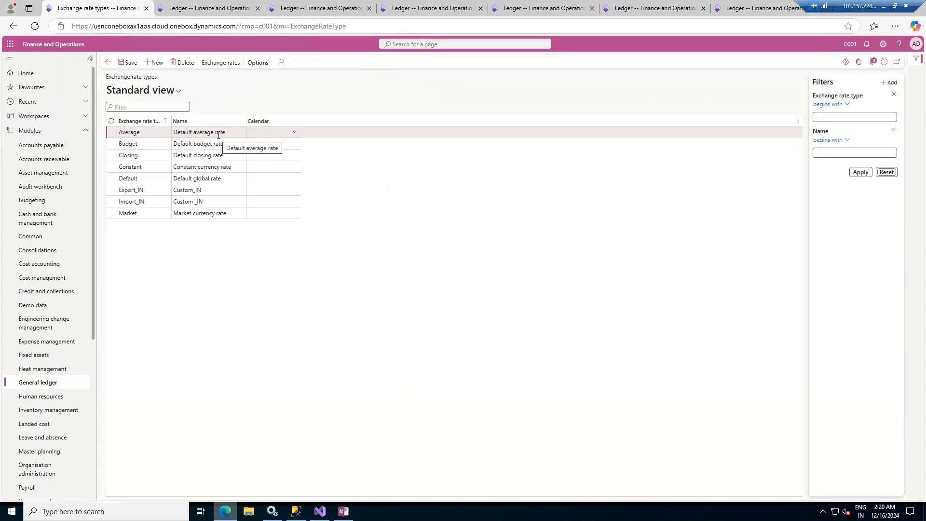
Open the exchange rate types from the C002 ledger's accounting currency exchange rate type and reset the record filter
left_click(211, 8)
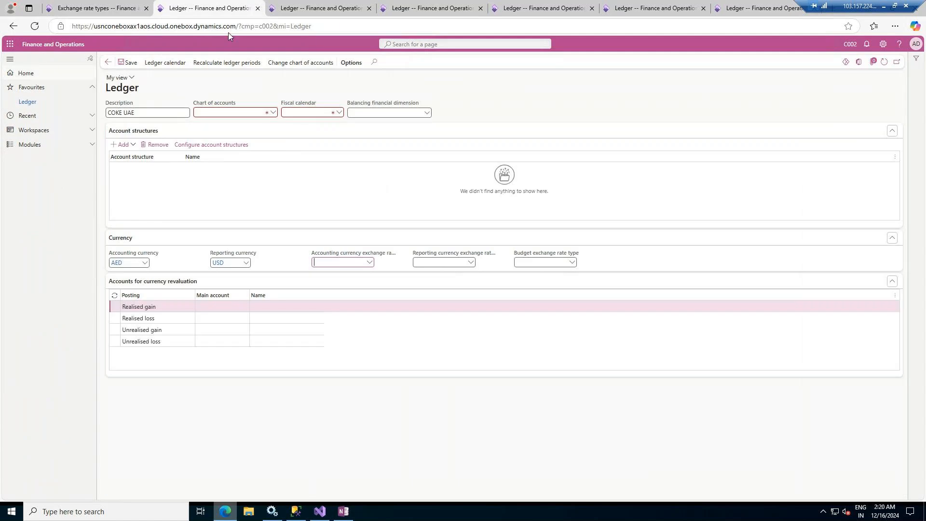
right_click(368, 264)
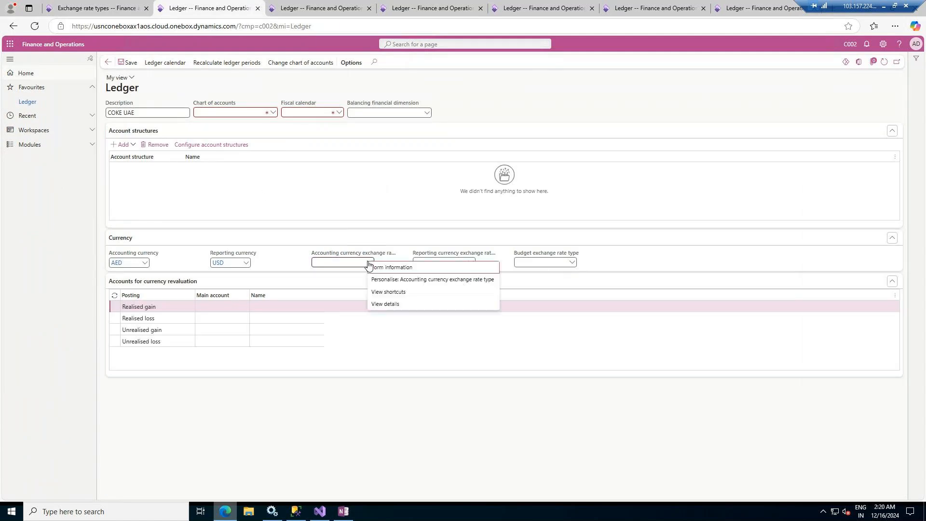
left_click(385, 304)
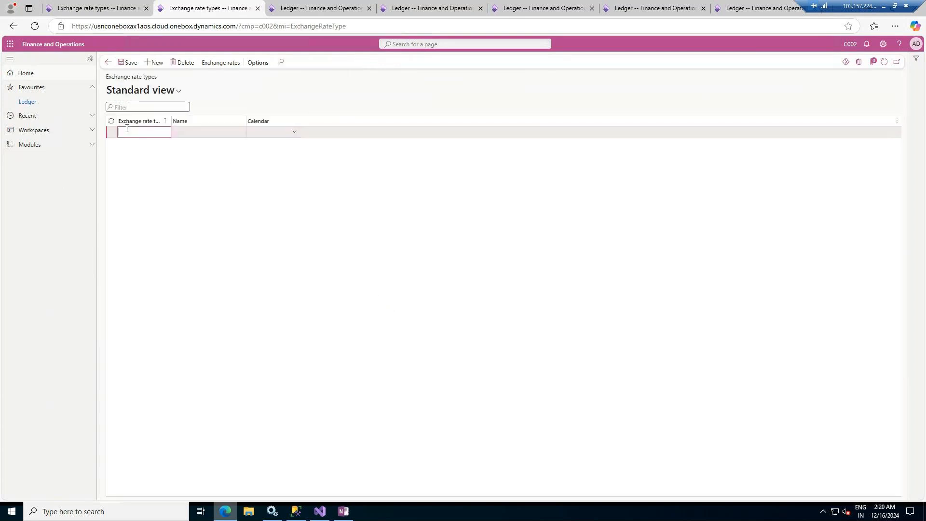
left_click(916, 59)
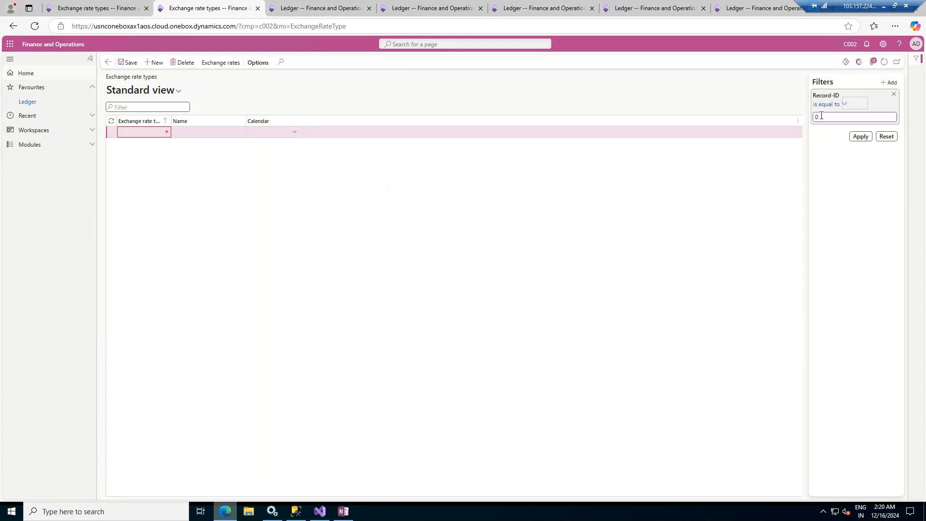
left_click(887, 137)
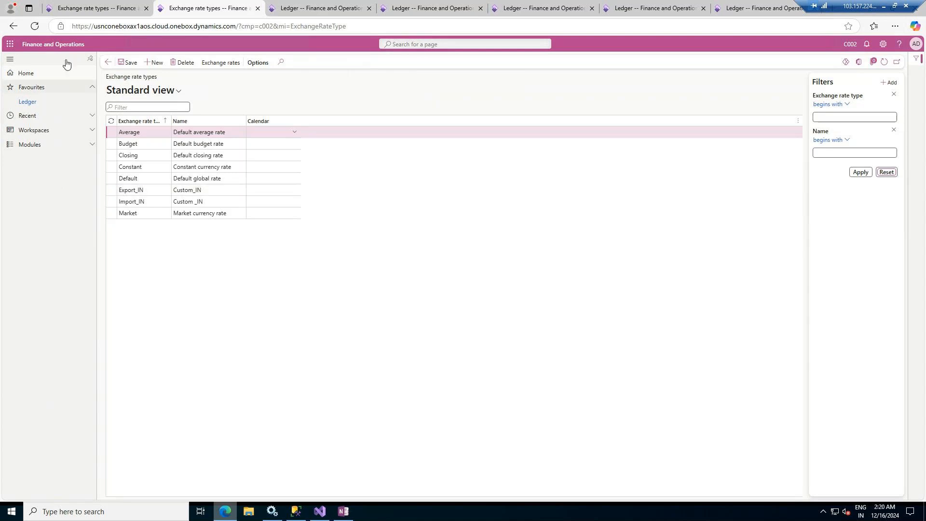
Return to the C001 exchange rate types and open the currency exchange rates for the Default type
left_click(96, 8)
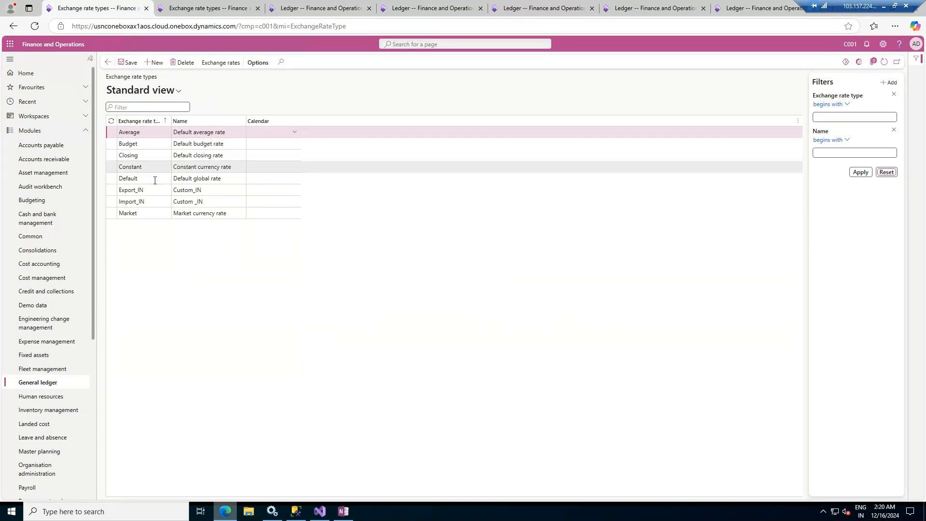
left_click(188, 179)
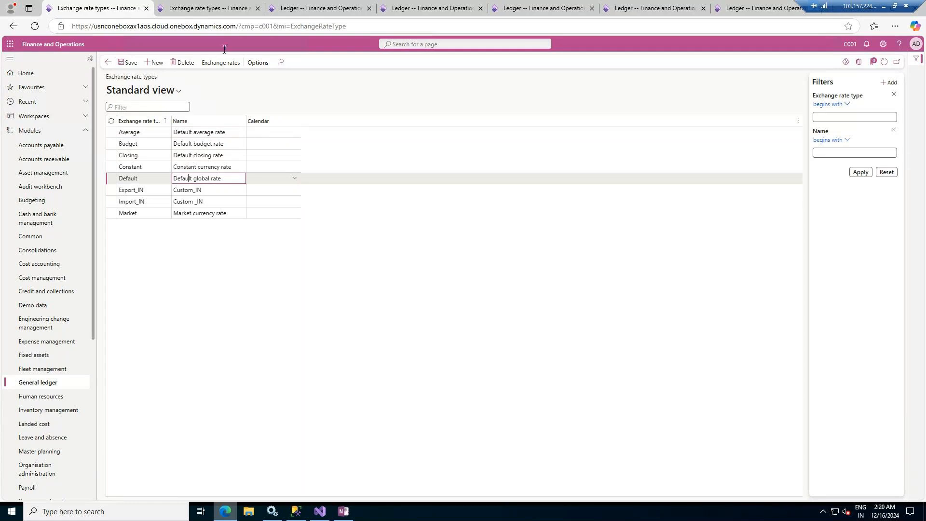
left_click(215, 66)
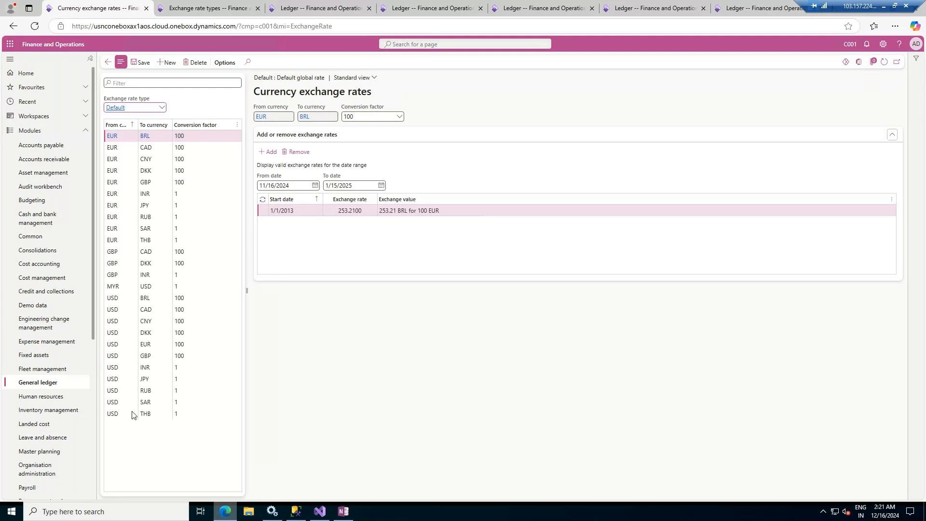
Try to add and save a currency pair from GBP to USD under the Default exchange rate type
left_click(162, 63)
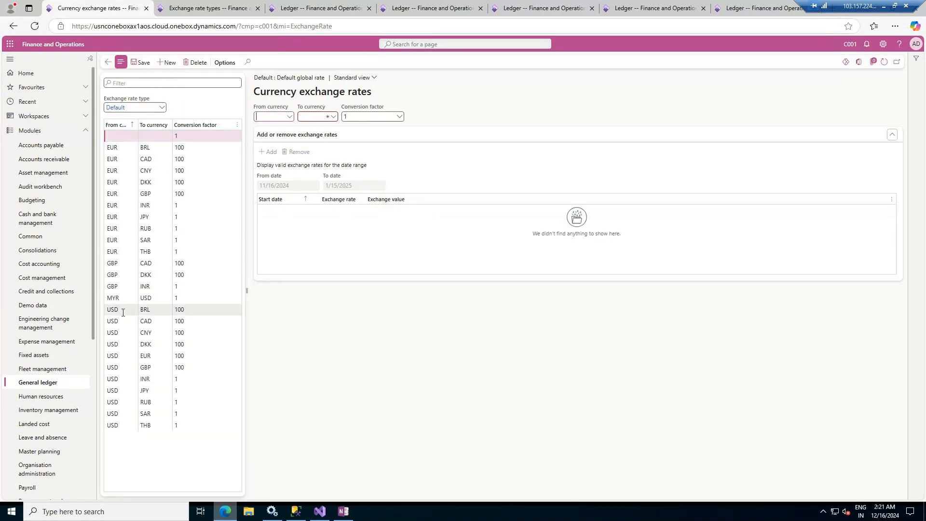
left_click(290, 118)
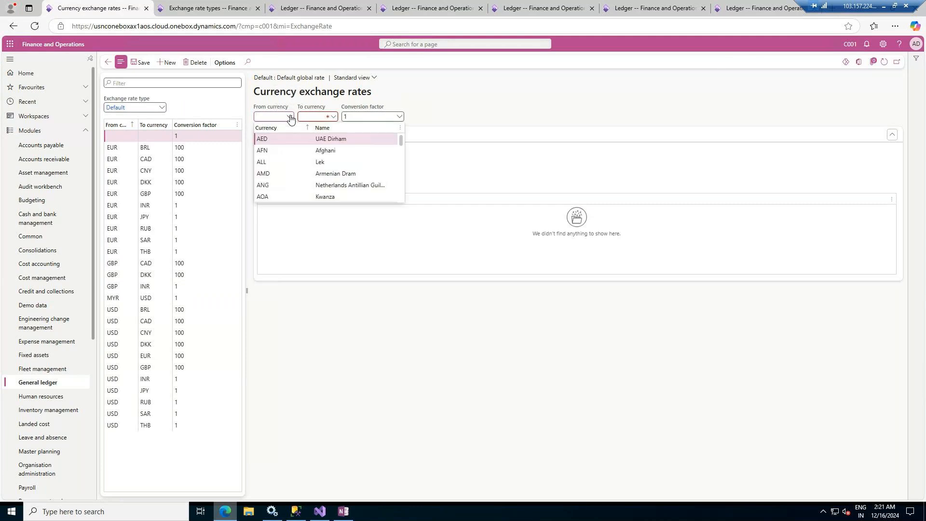
type("gbp")
key("Tab")
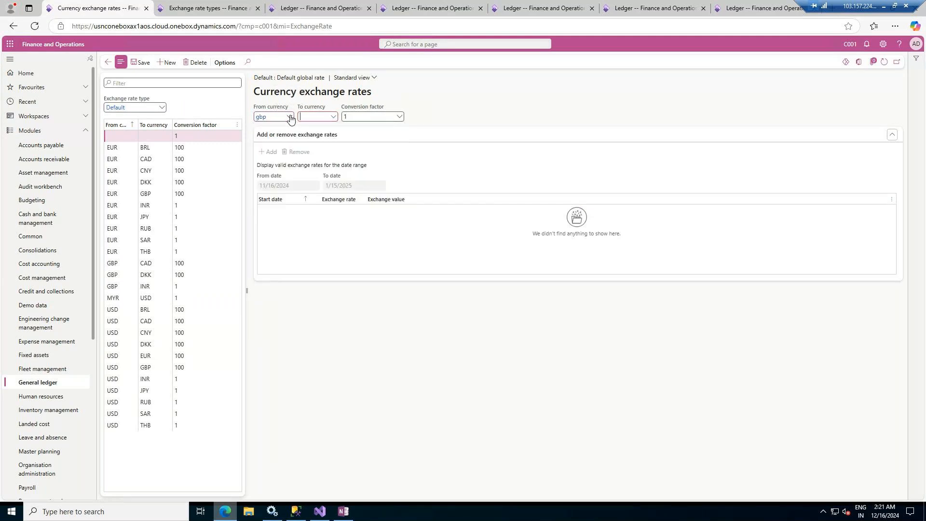
type("usd")
key("Tab")
left_click(141, 62)
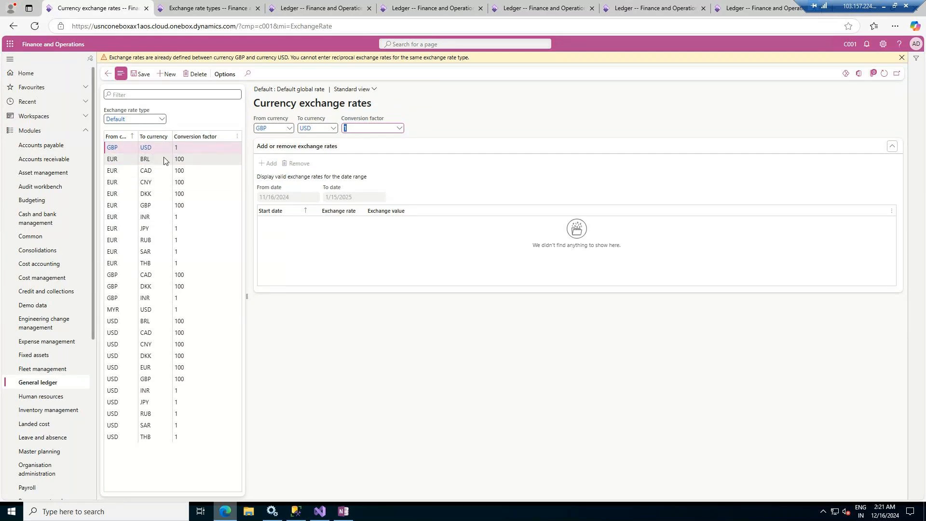
Dismiss the validation messages and delete the new GBP to USD currency pair
left_click(156, 379)
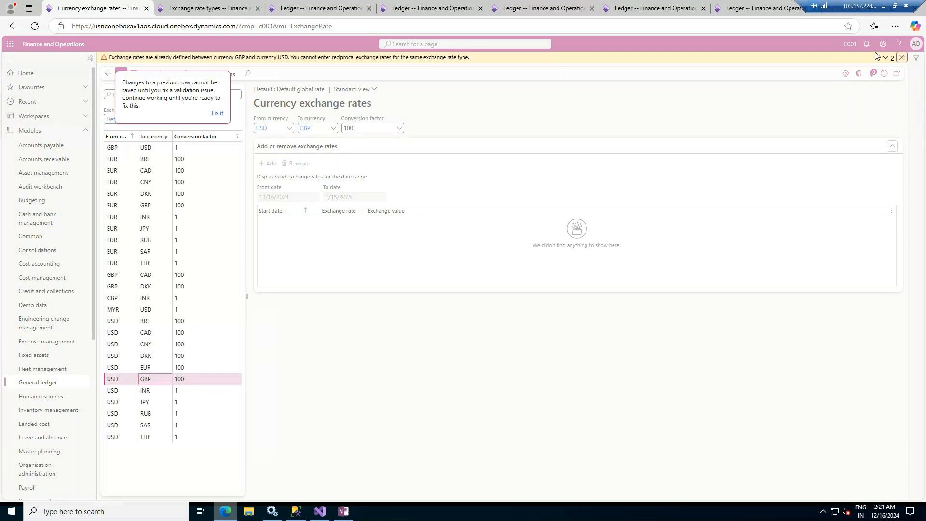
left_click(902, 57)
left_click(217, 113)
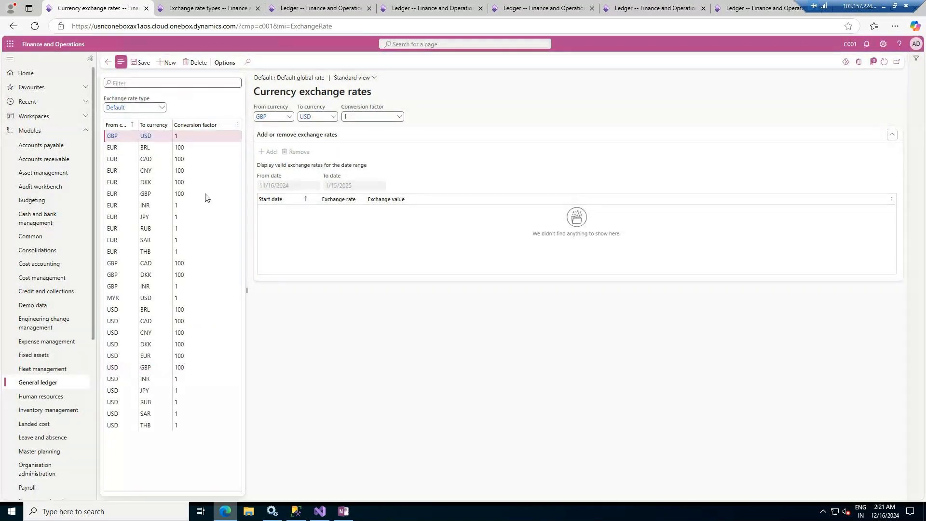
left_click(155, 372)
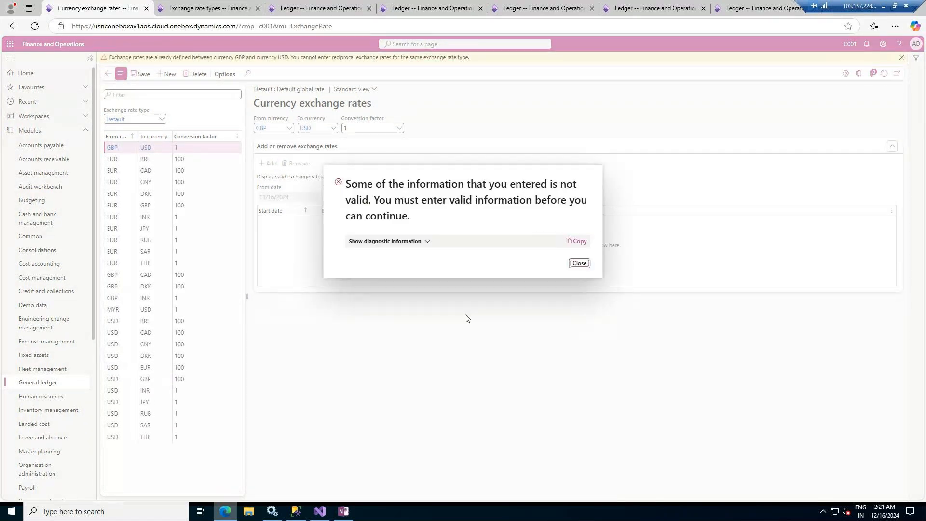
key("Escape")
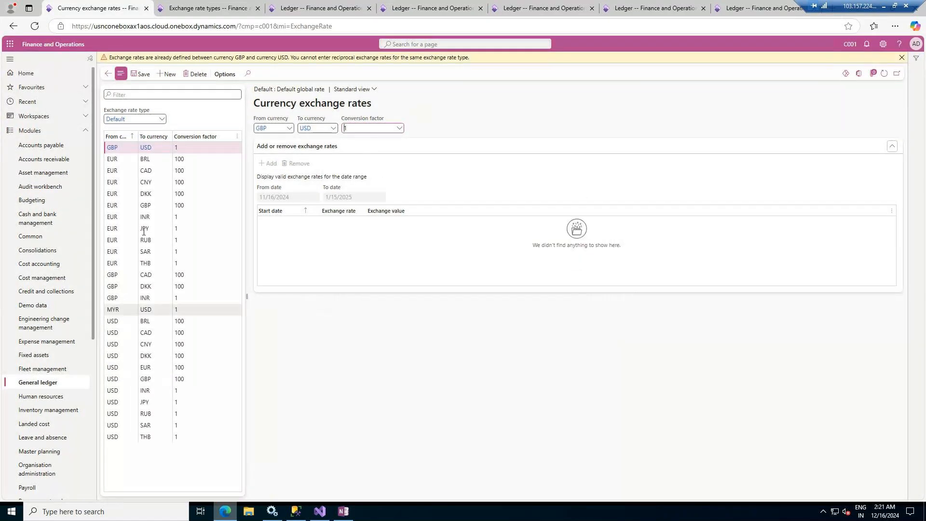
left_click(902, 58)
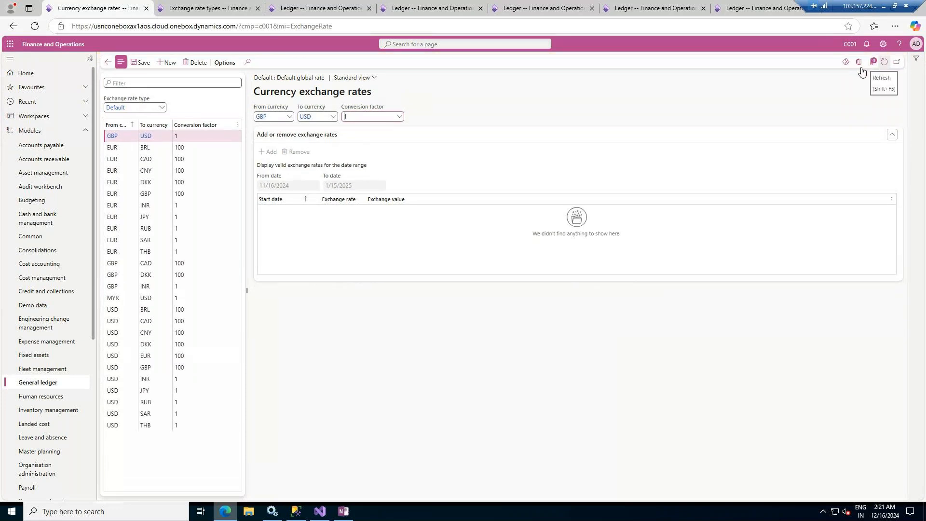
left_click(195, 62)
Select the existing USD to GBP pair and examine its conversion factor and exchange rate
left_click(146, 357)
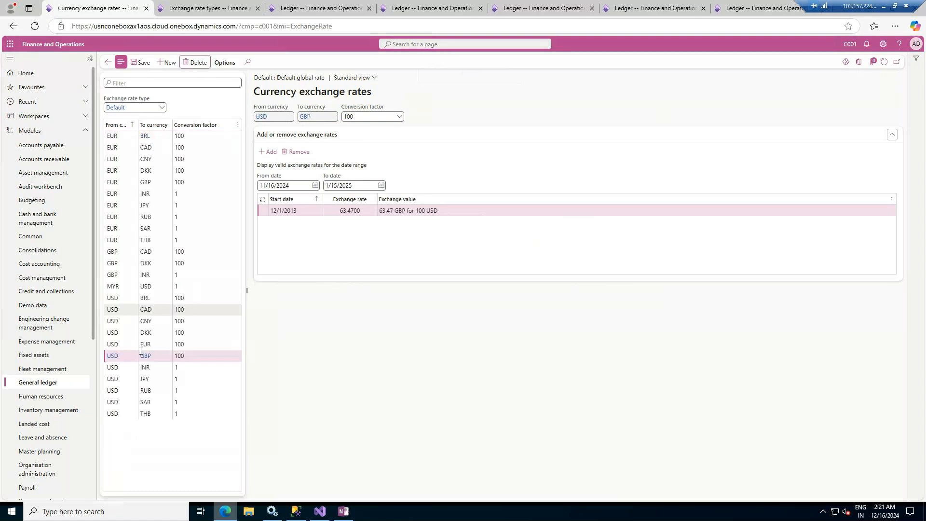
left_click(185, 357)
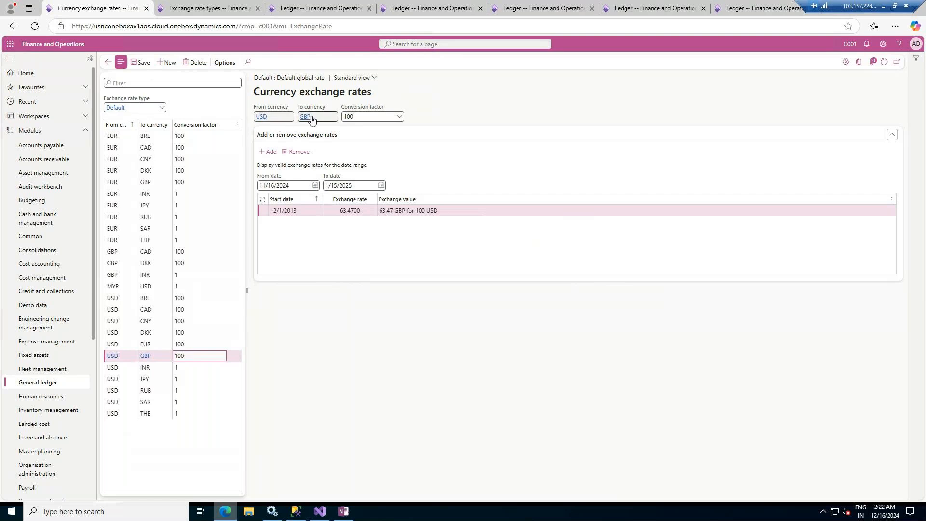
mouse_move(312, 119)
Try to open the exchange rate provider configuration from the General ledger module in C001
left_click(46, 383)
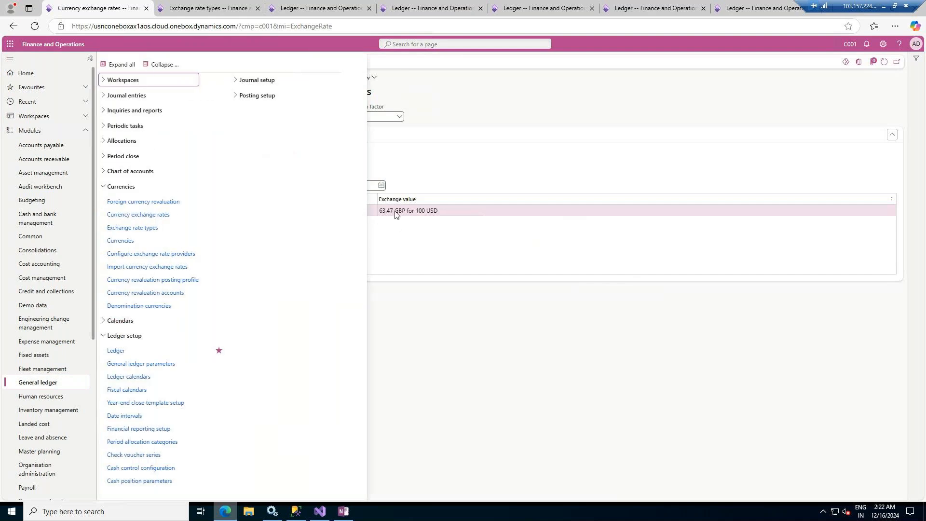
left_click(462, 122)
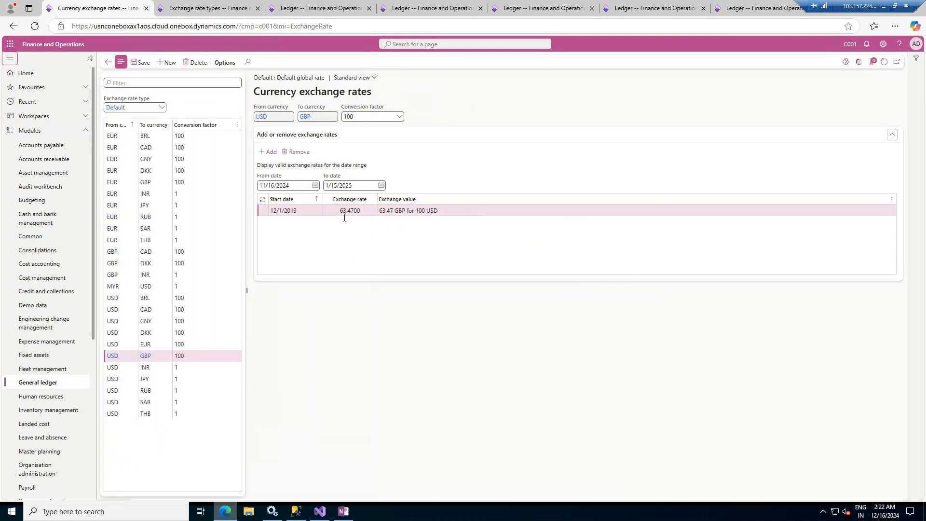
left_click(45, 385)
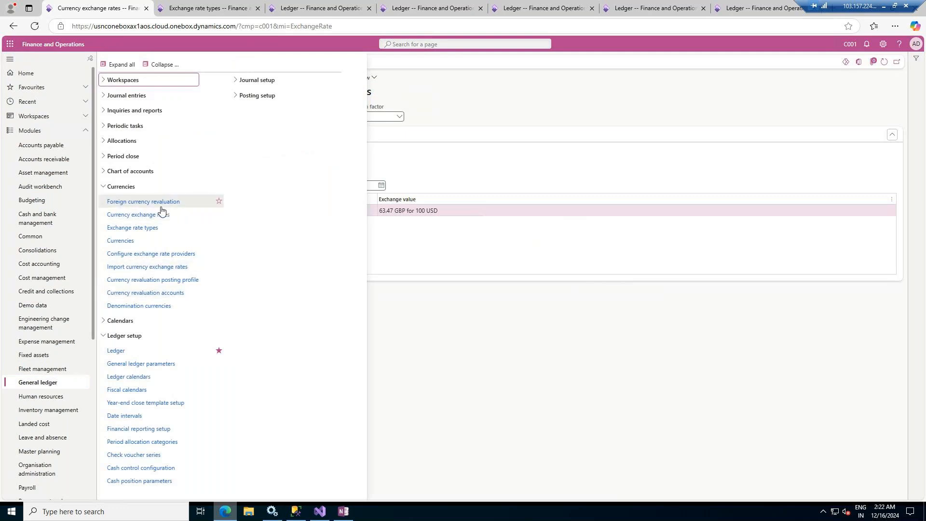
left_click(146, 254)
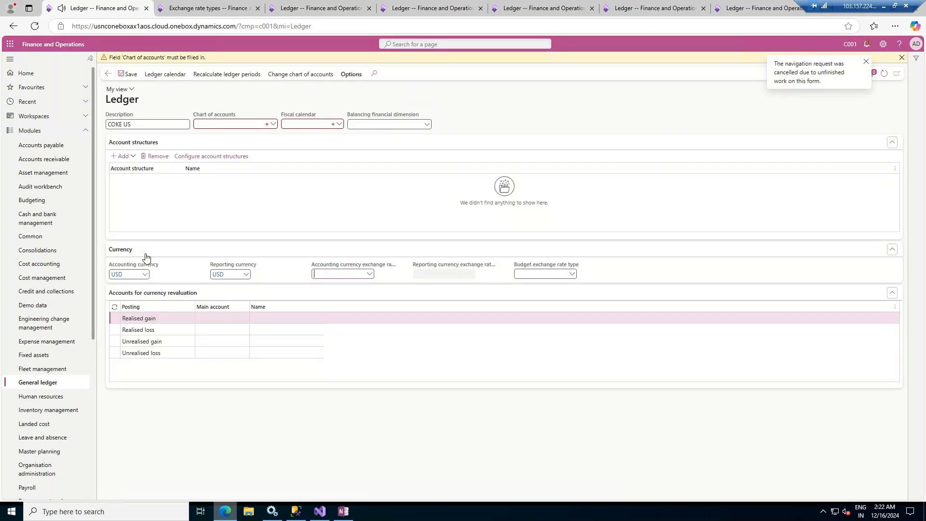
Open the exchange rate provider configuration from the General ledger module in C002
left_click(164, 9)
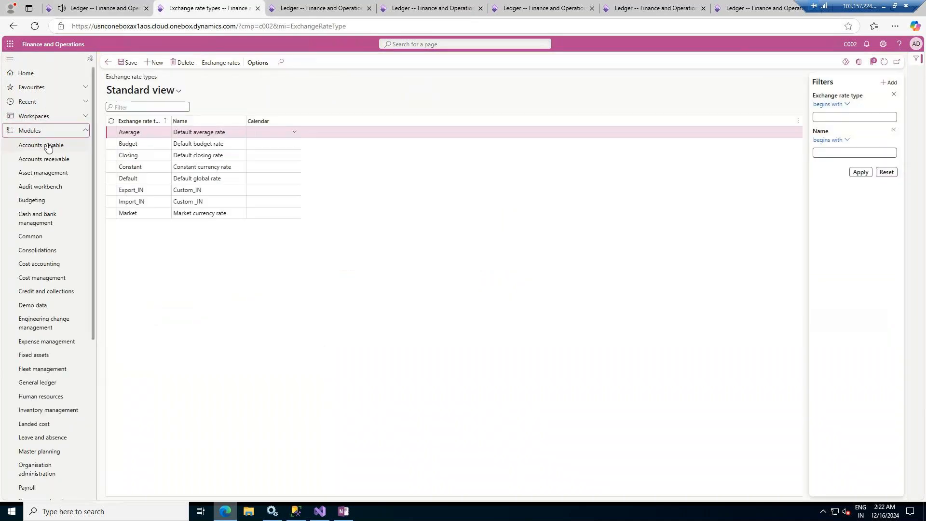
left_click(43, 382)
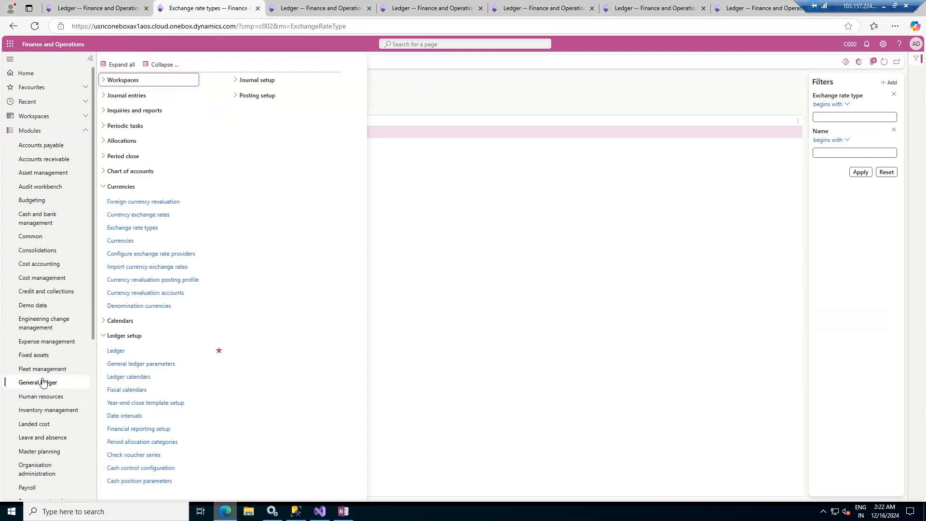
left_click(152, 255)
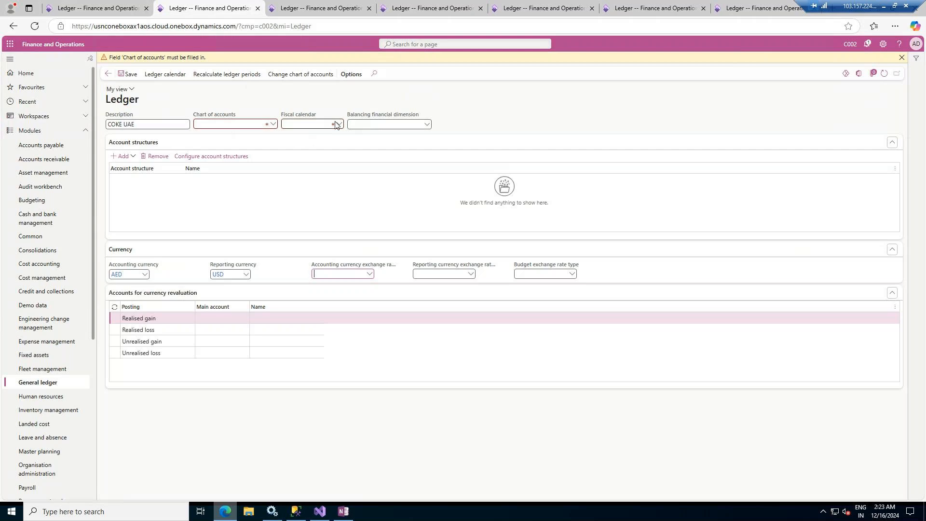
Compare the ledger currencies of C001 and C004, and review C004's accounting exchange rate type and chart of accounts options
left_click(115, 7)
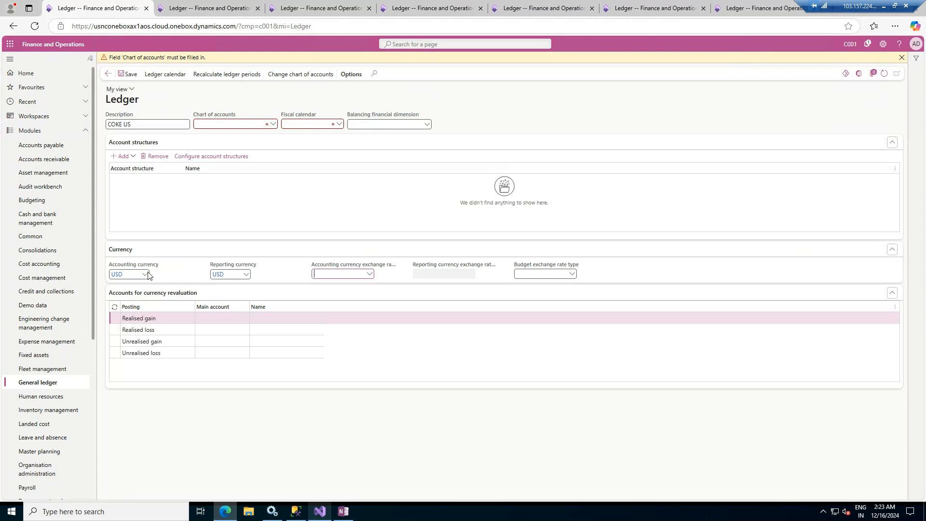
left_click(445, 4)
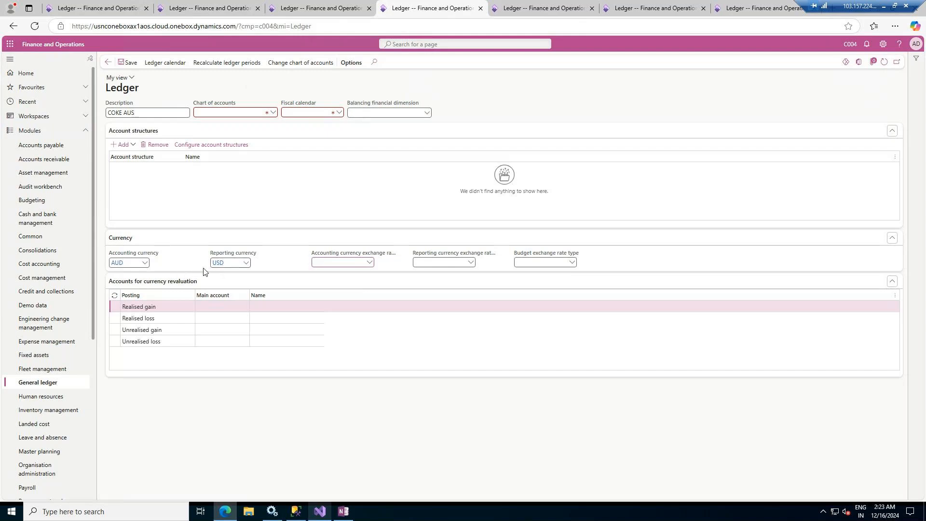
left_click(370, 263)
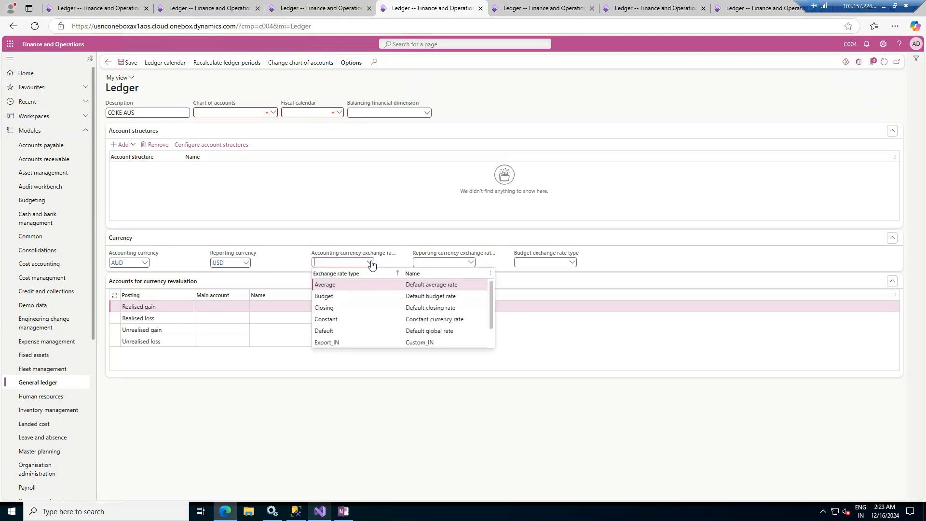
left_click(291, 88)
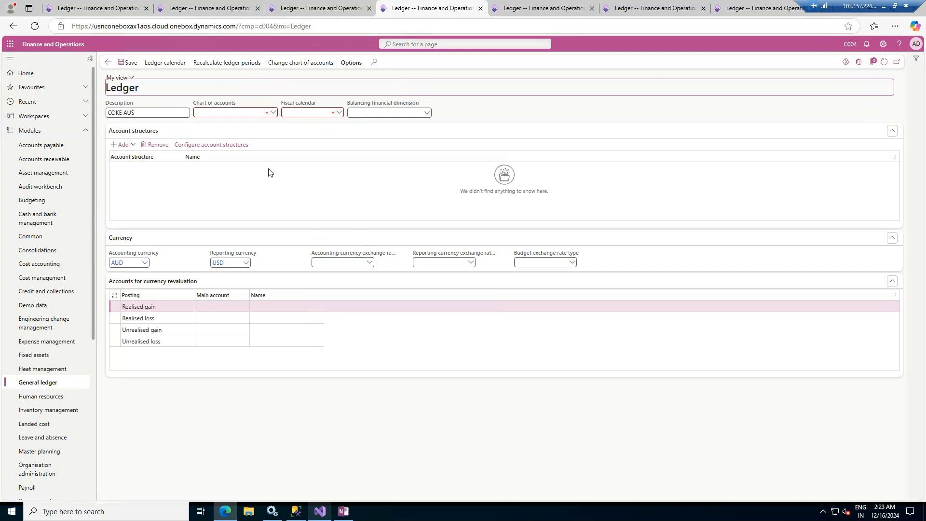
left_click(273, 113)
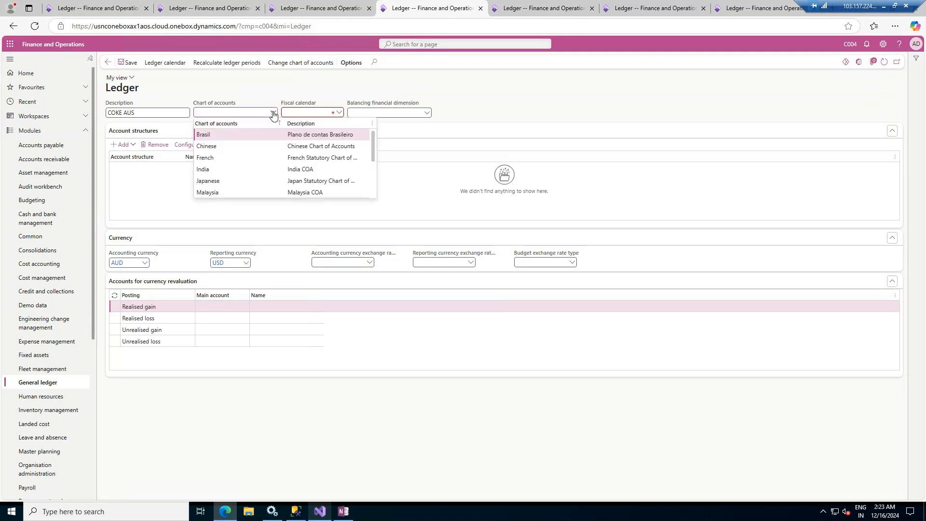
left_click(273, 113)
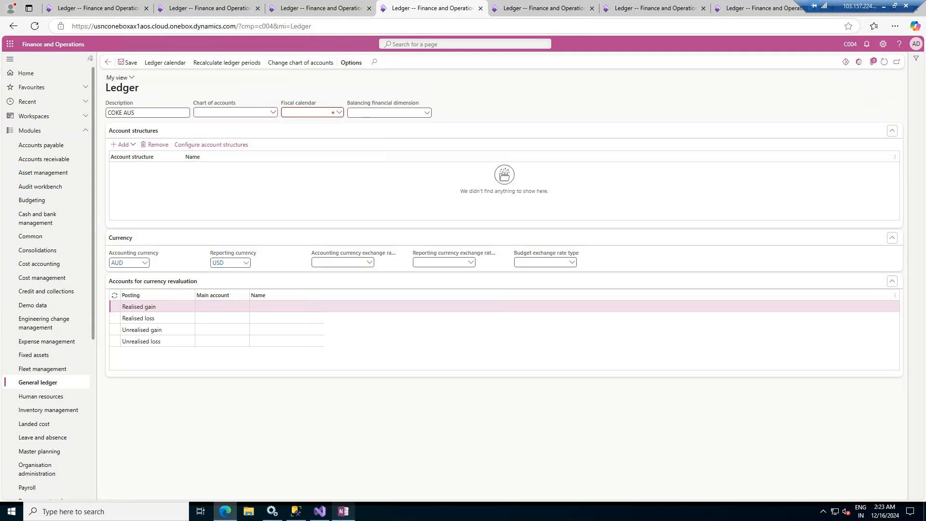
Switch to the OneNote page and draw short vertical red pen strokes below the currency conversion sketch
left_click(343, 511)
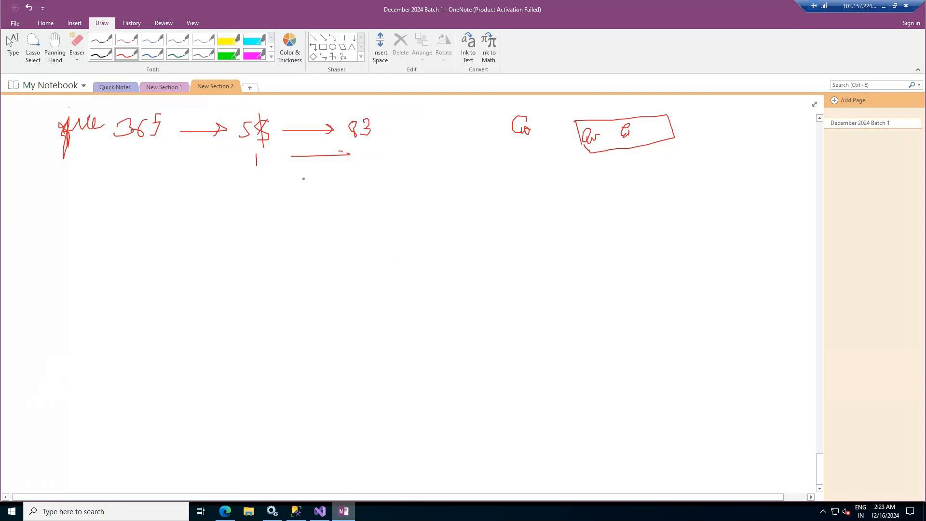
left_click_drag(296, 183, 299, 200)
left_click(297, 178)
left_click(883, 9)
left_click(11, 512)
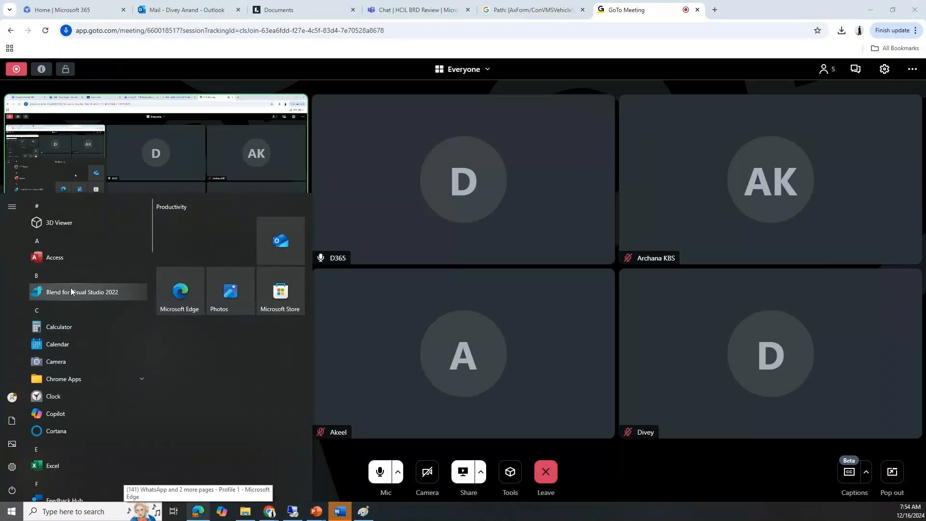
scroll(75, 311, "down", 10)
scroll(77, 315, "down", 10)
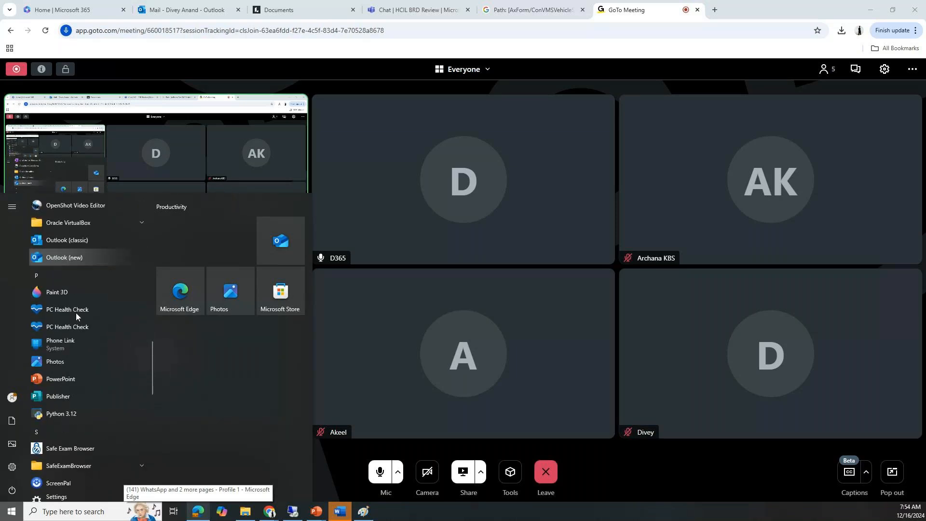
scroll(76, 313, "down", 5)
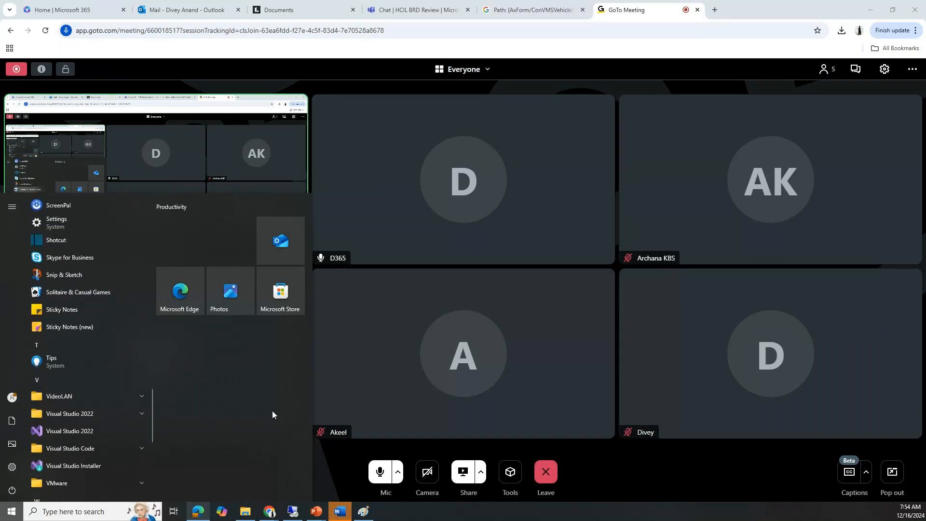
left_click(293, 513)
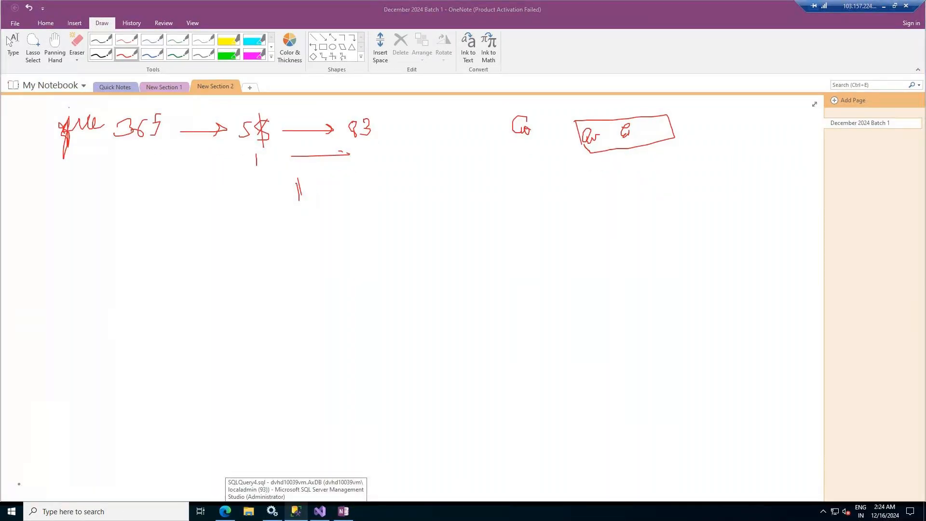
Launch PowerPoint 2016 in the remote desktop session
left_click(15, 507)
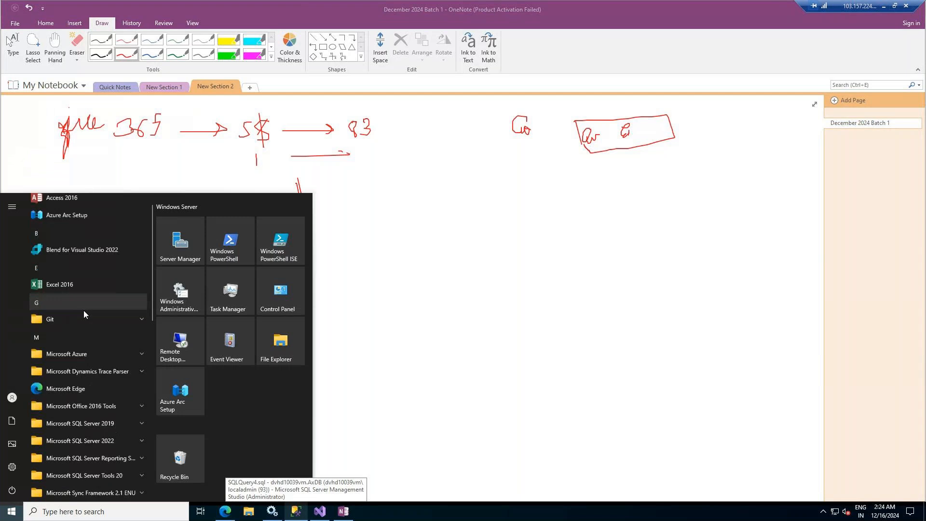
scroll(84, 314, "down", 5)
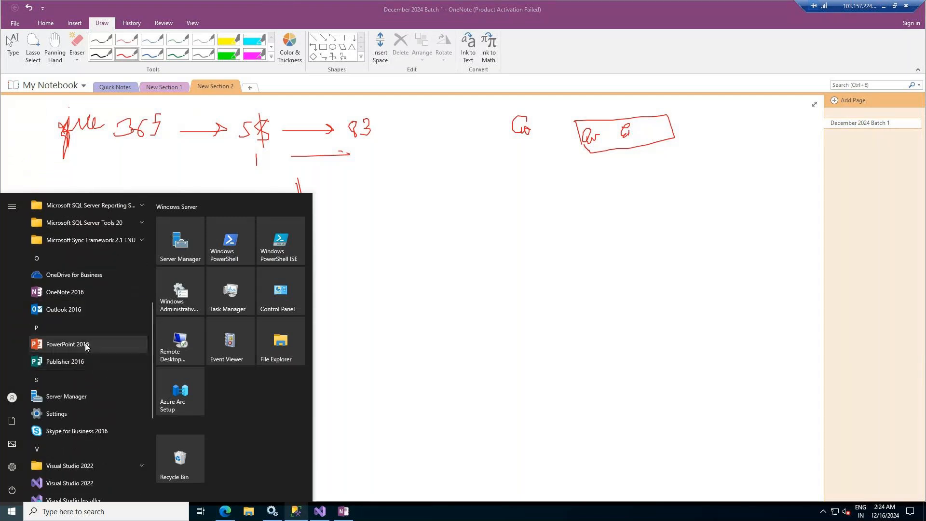
left_click(86, 345)
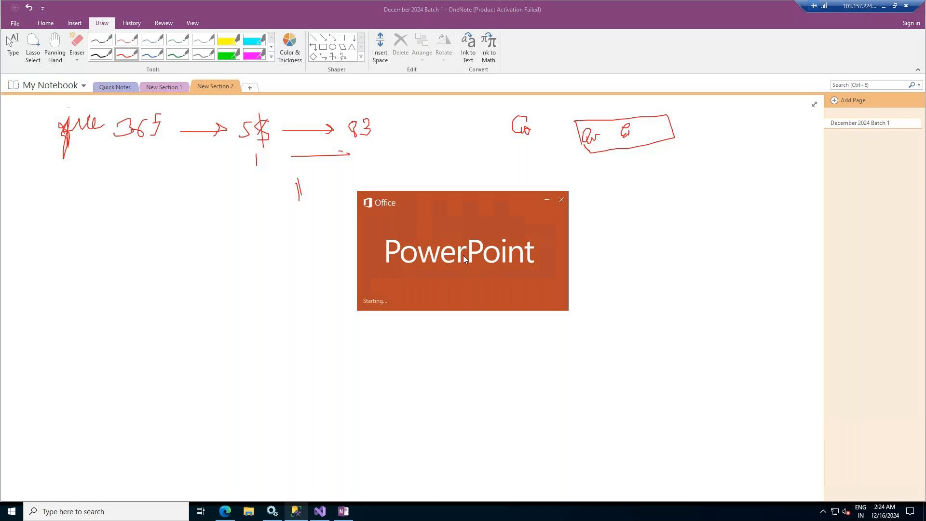
Switch to the Functional Class presentation on the local machine and set the ribbon to stay shown
left_click(886, 6)
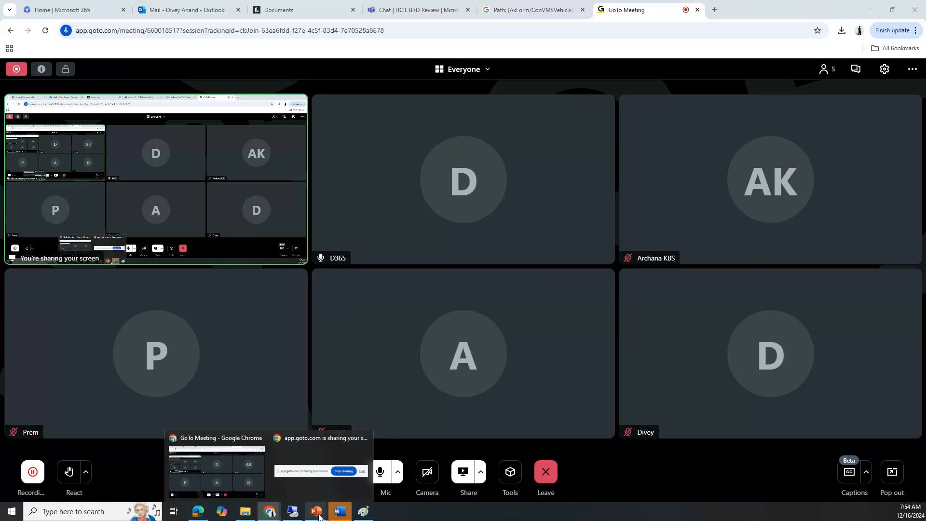
mouse_move(316, 511)
left_click(355, 444)
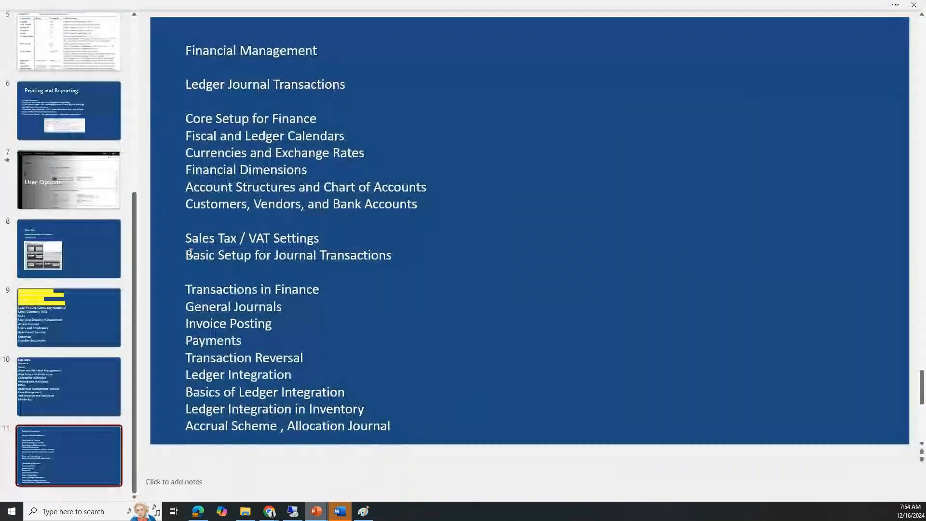
left_click(896, 6)
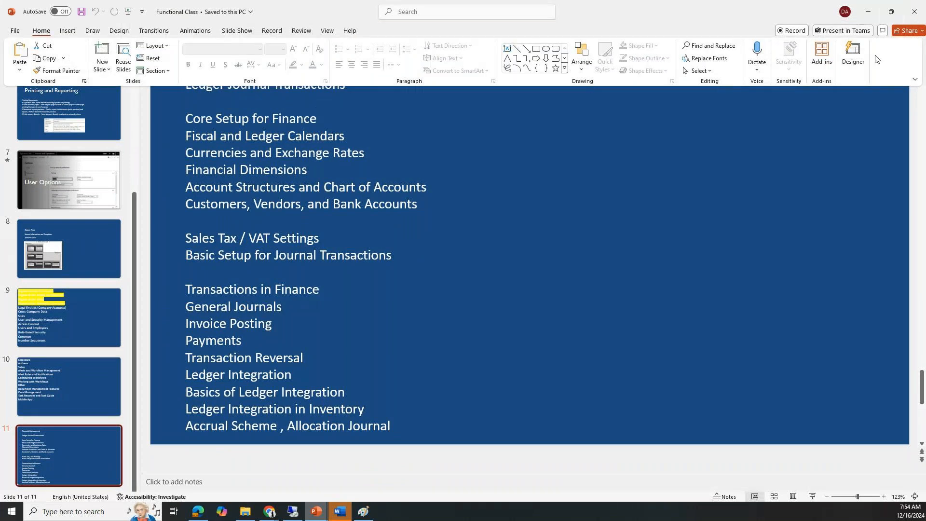
left_click(916, 79)
left_click(866, 106)
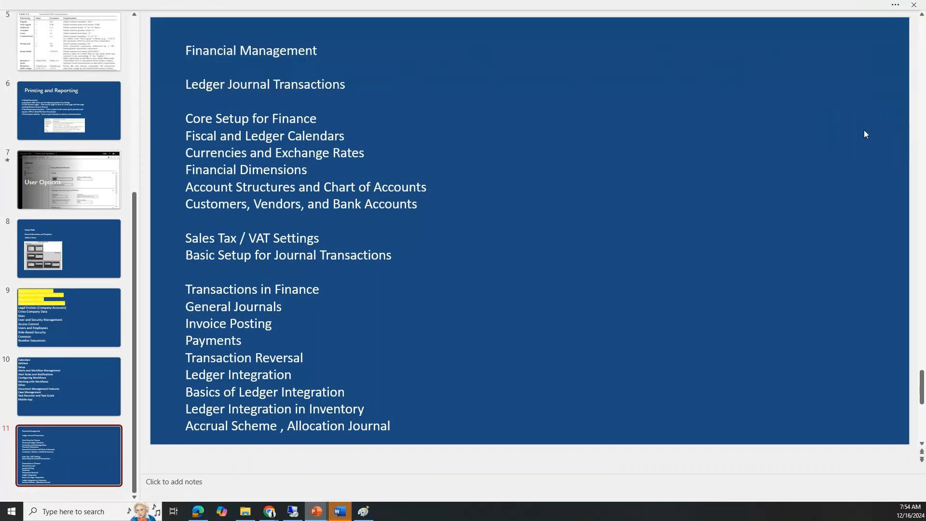
Duplicate slide 11 with the Financial Management topics and delete all text from the copy
left_click(73, 461)
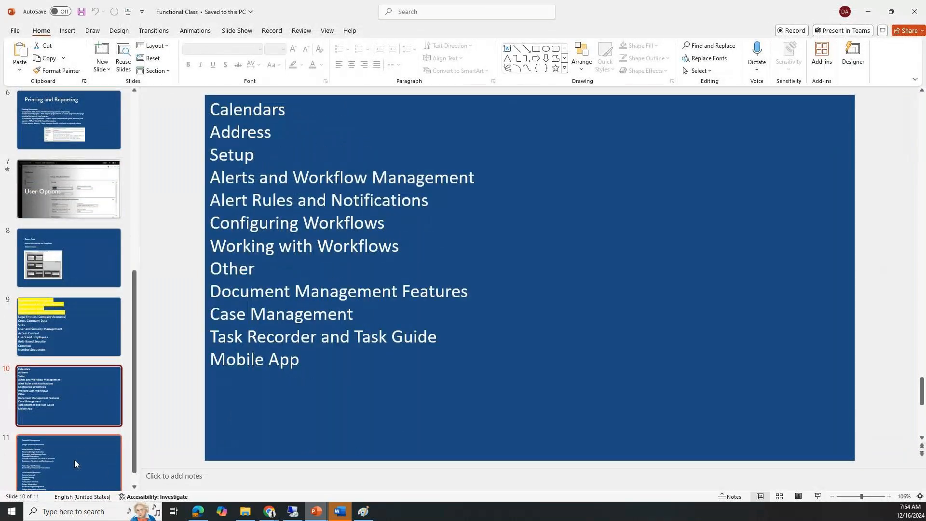
right_click(80, 448)
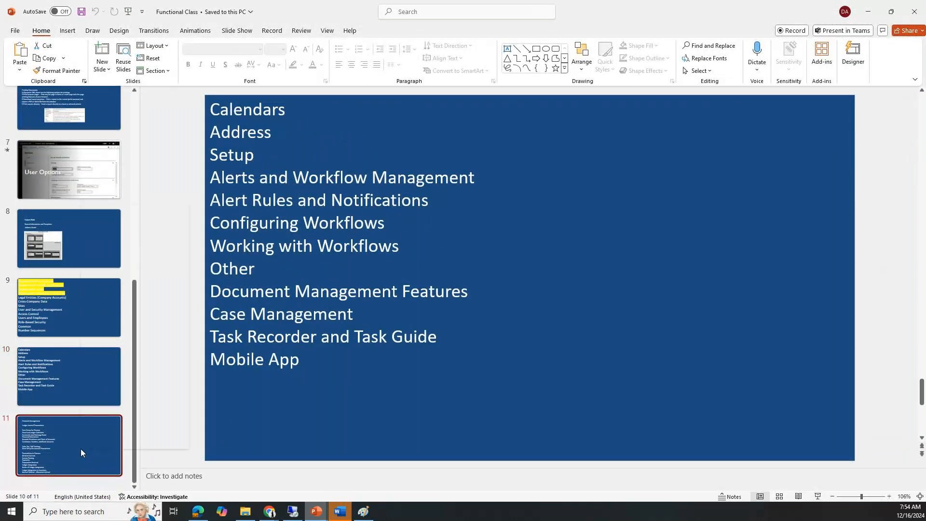
left_click(118, 314)
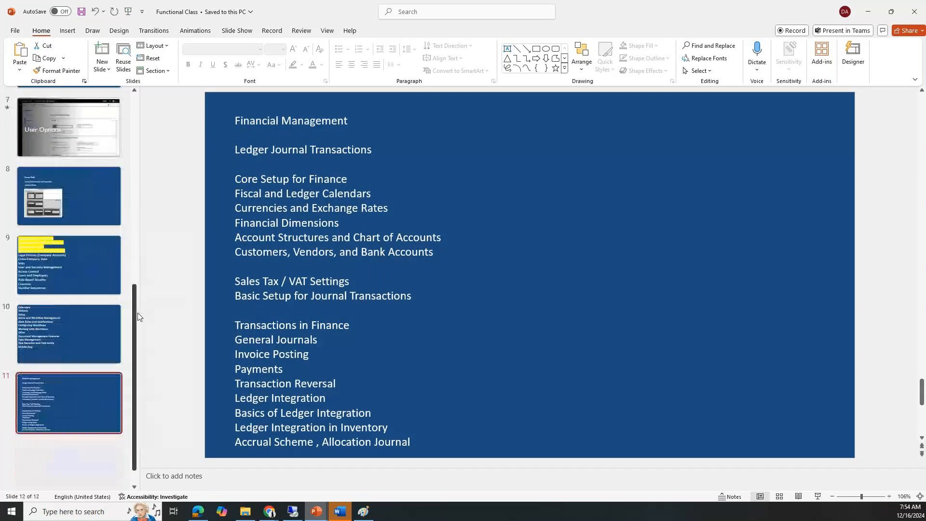
left_click(313, 199)
key("ctrl+a")
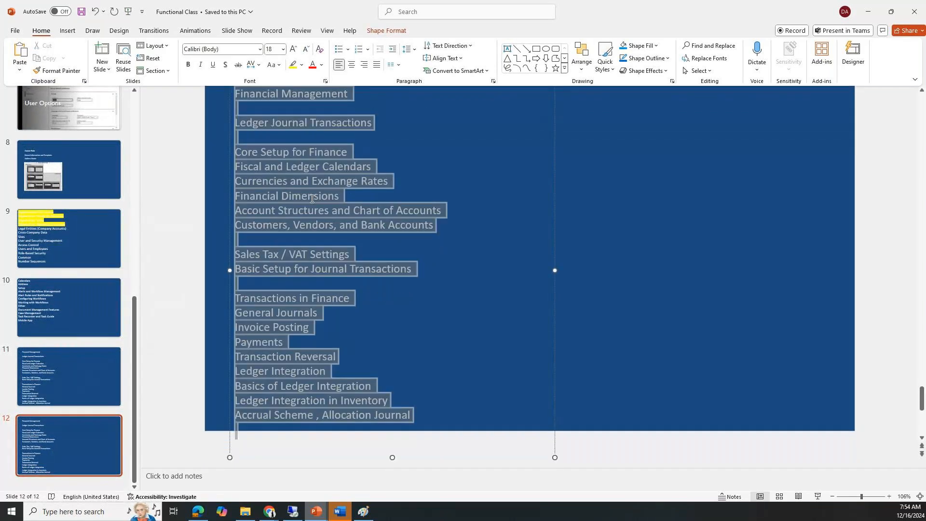
key("Delete")
left_click(311, 198)
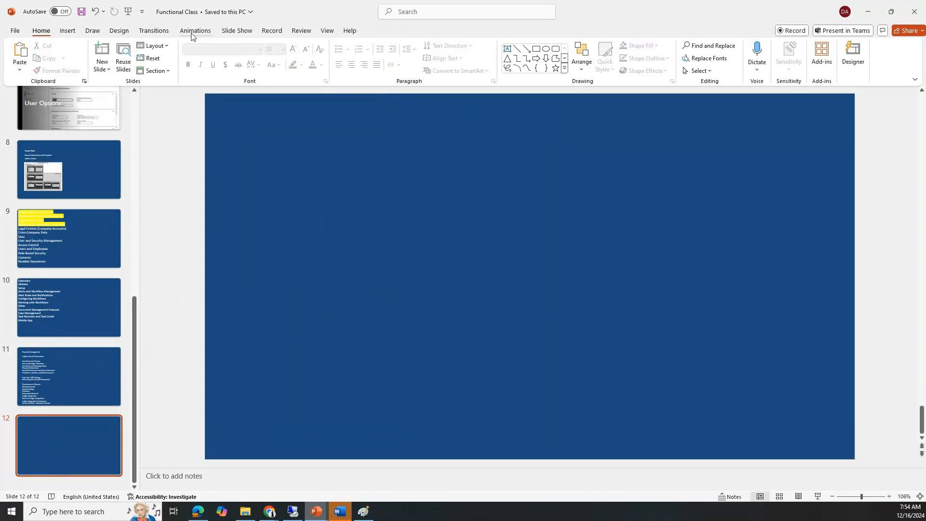
Draw an open curved stroke with the red pen on the emptied slide 12
left_click(93, 31)
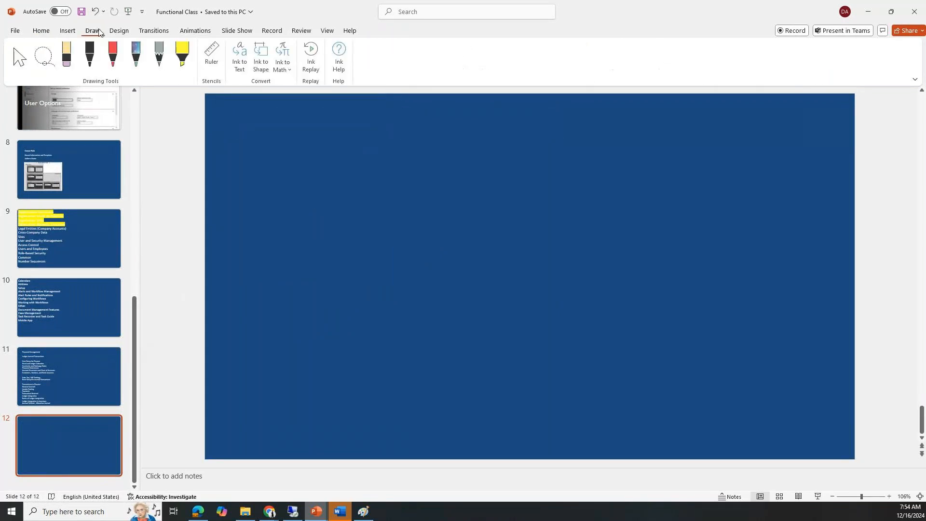
left_click(114, 54)
left_click_drag(397, 159, 384, 174)
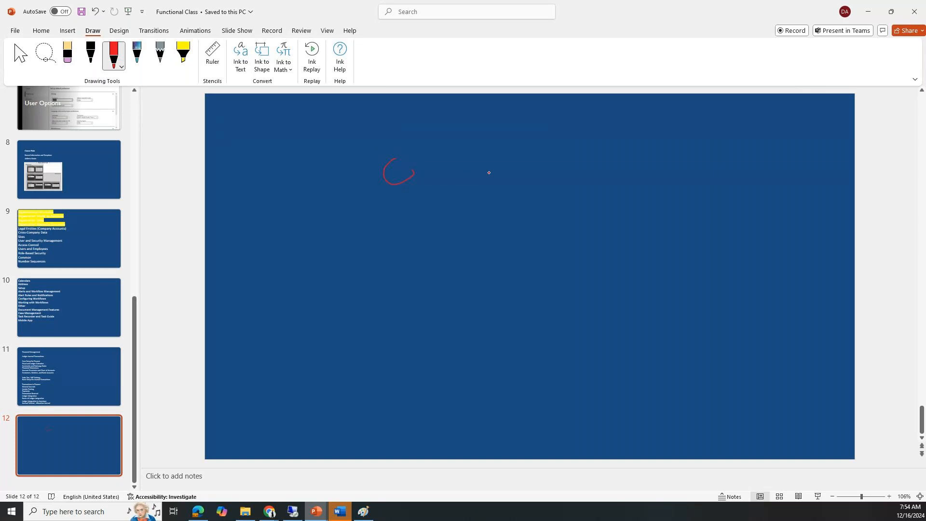
Switch back to the remote desktop session and create a blank presentation in PowerPoint
left_click(294, 514)
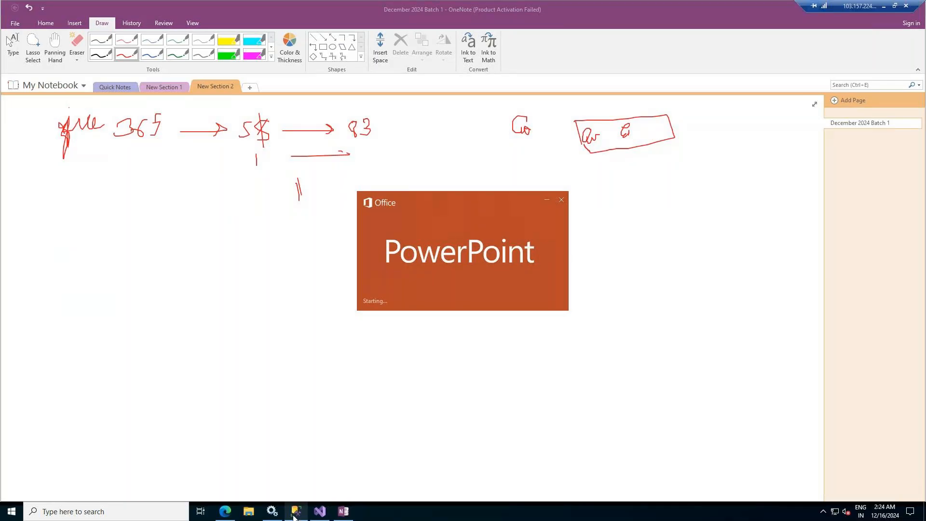
left_click(576, 146)
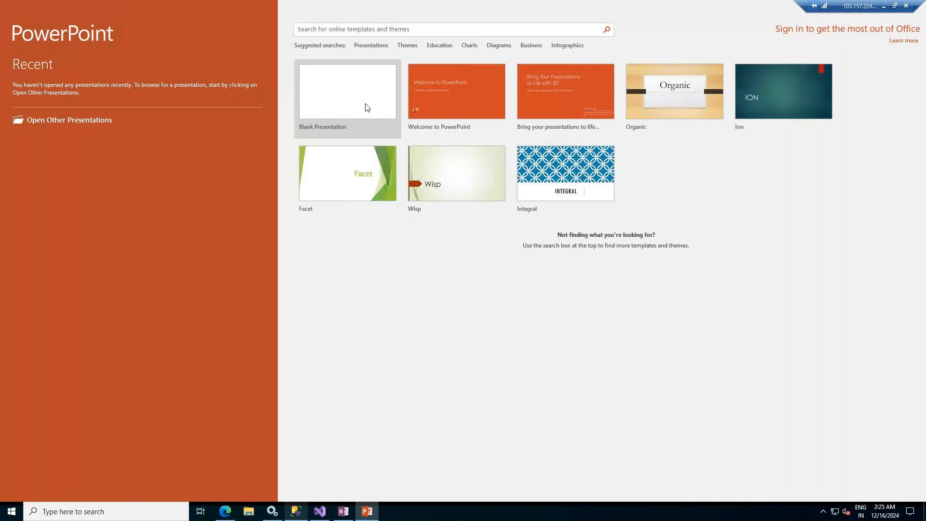
left_click(365, 104)
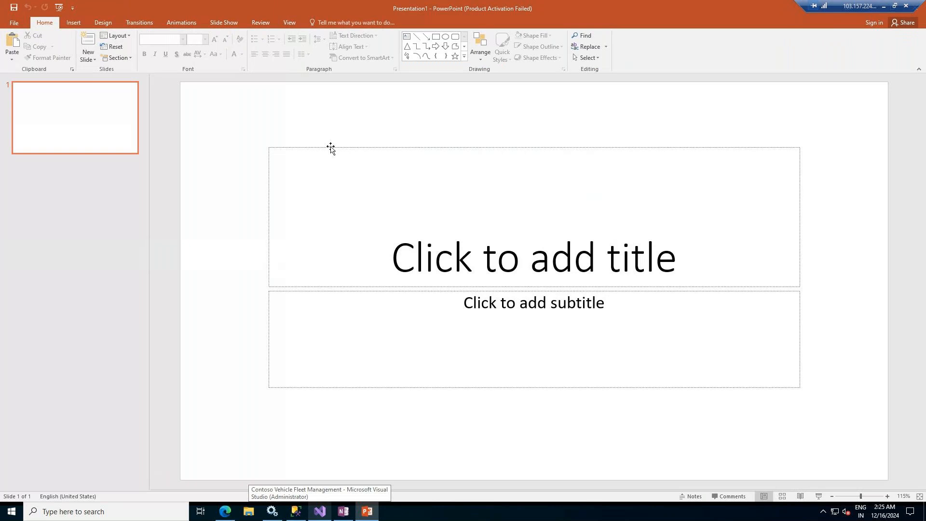
Delete the title and subtitle placeholders from slide 1 of the new presentation
left_click(331, 147)
key("Delete")
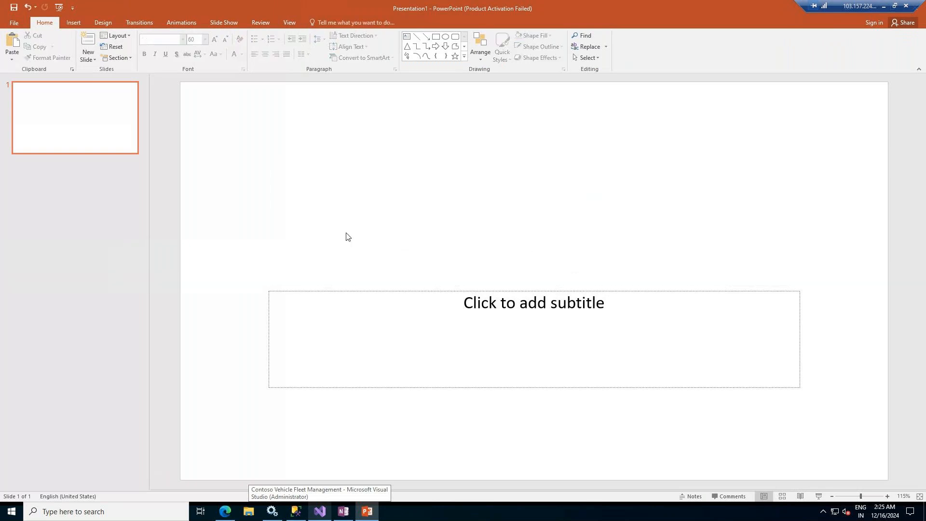
left_click(375, 290)
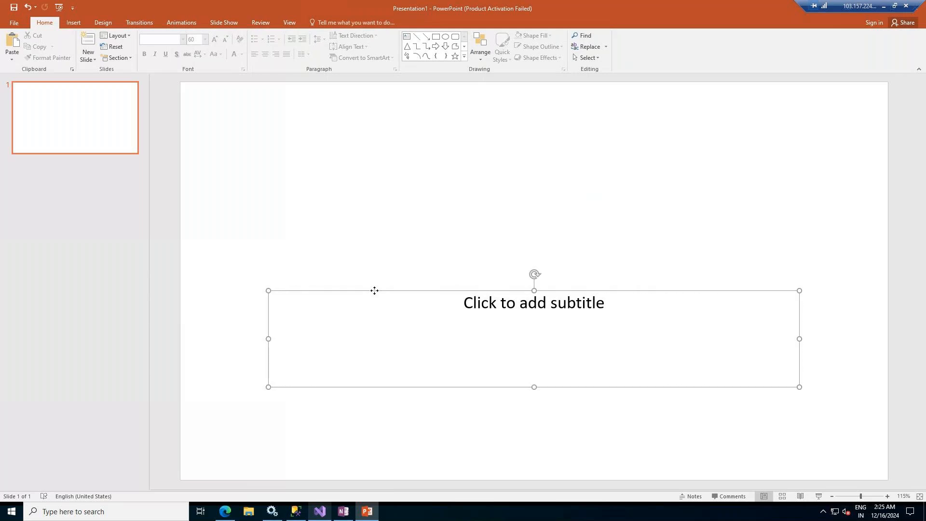
key("Delete")
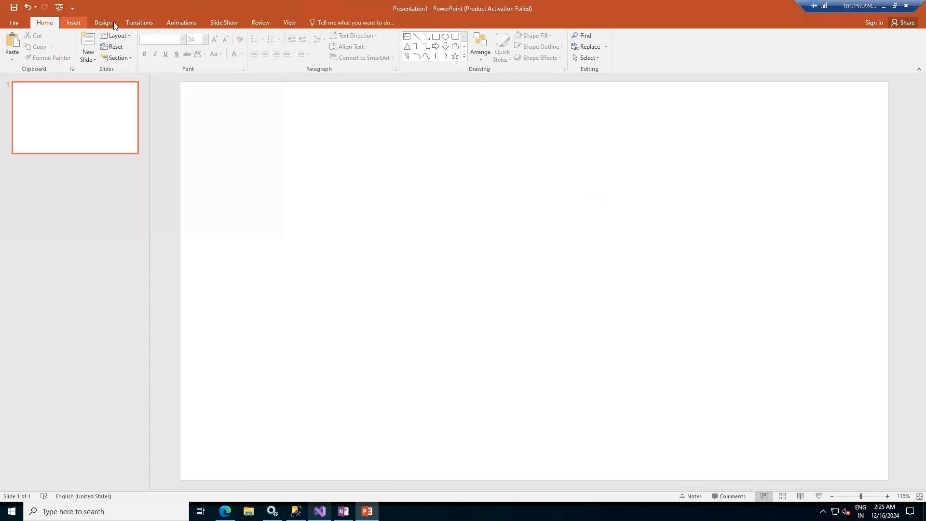
scroll(103, 22, "down", 2)
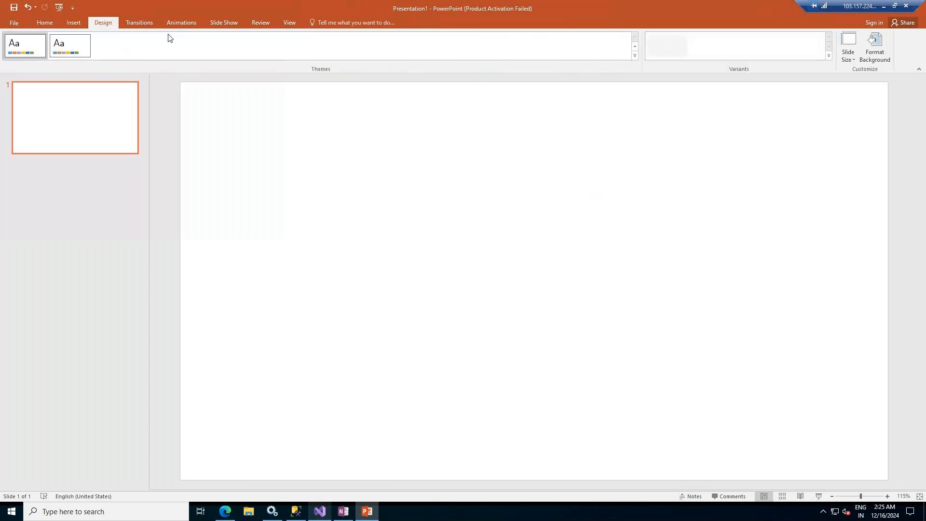
left_click(131, 27)
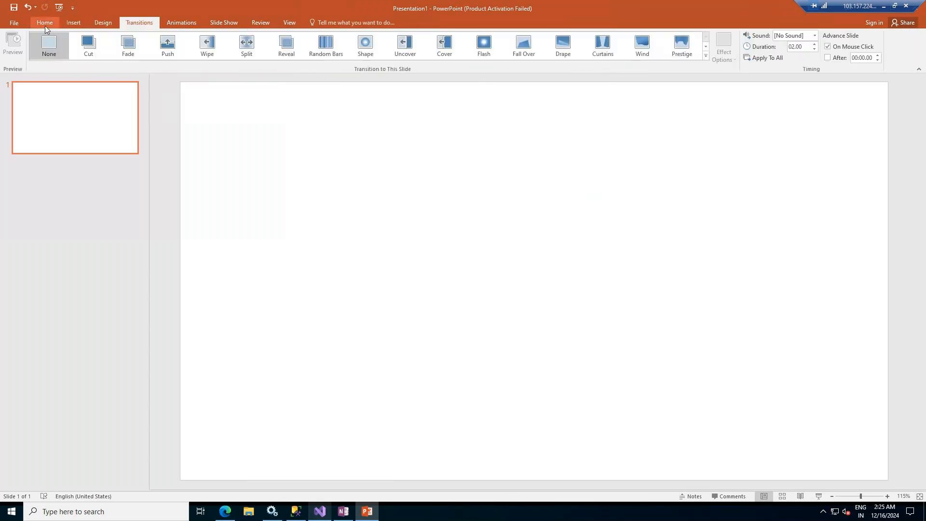
left_click(44, 25)
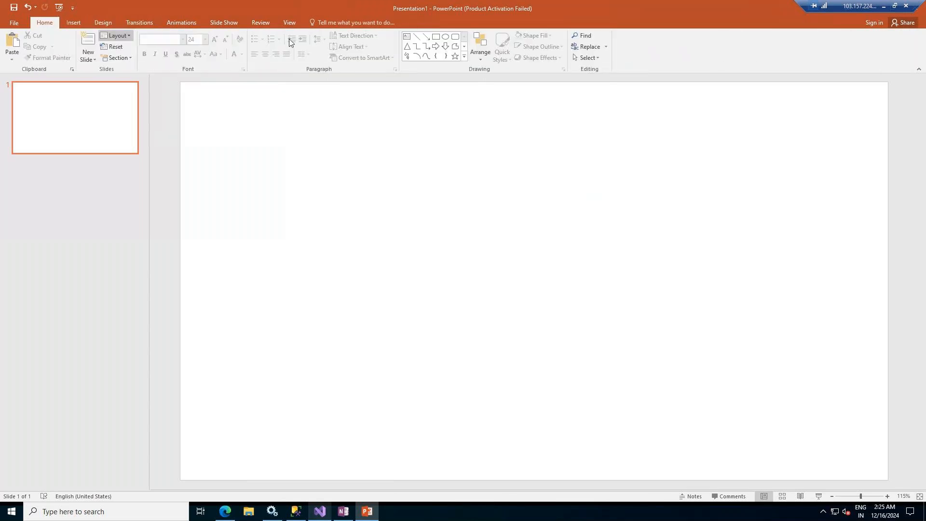
Switch back to slide 12 of the Functional Class presentation and handwrite COA in red with an arrow to MA and an A beneath it
left_click(882, 7)
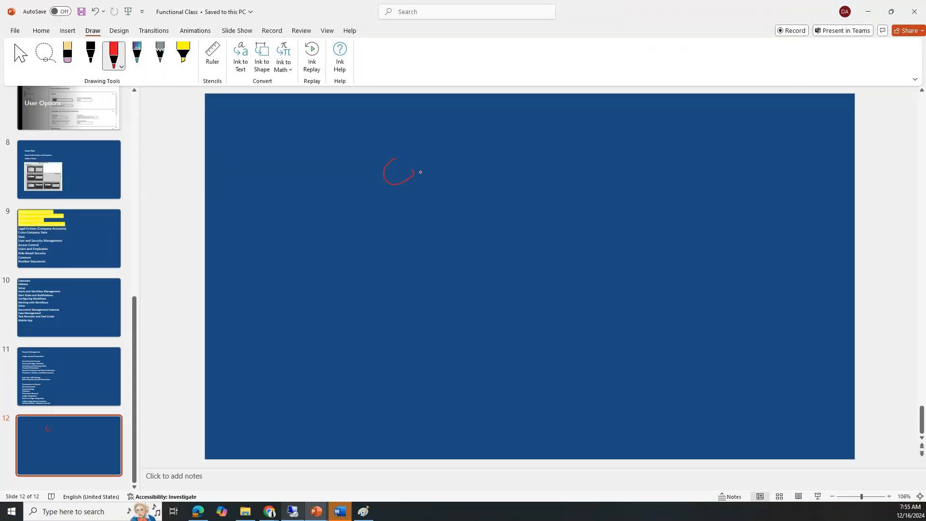
left_click_drag(425, 178, 440, 167)
left_click_drag(451, 171, 500, 167)
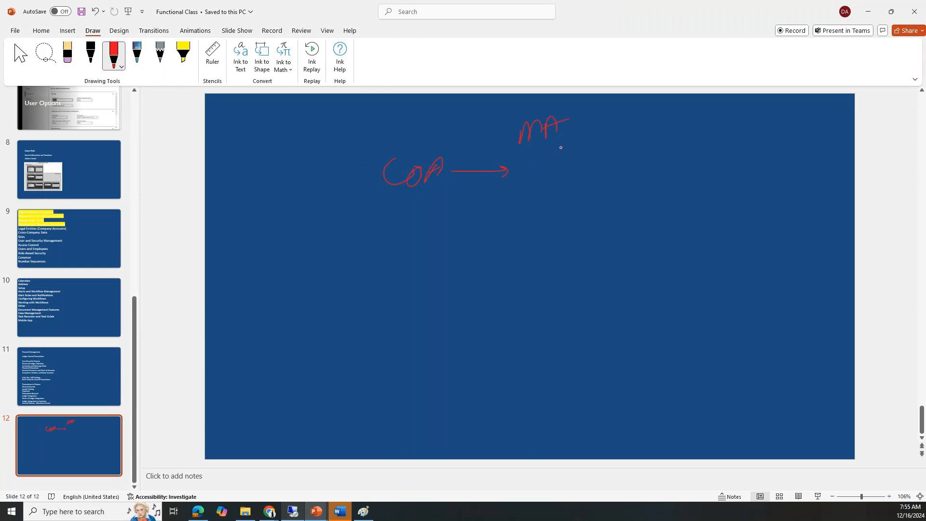
left_click_drag(564, 151, 564, 158)
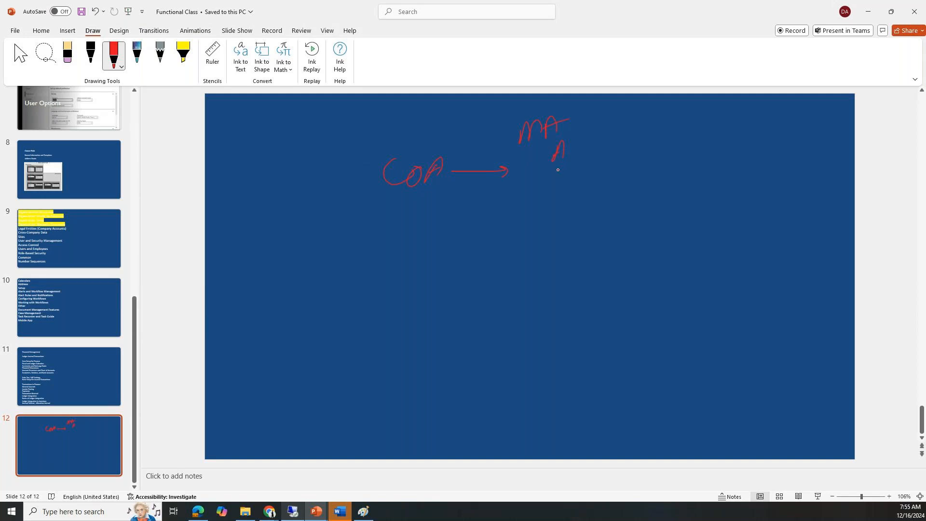
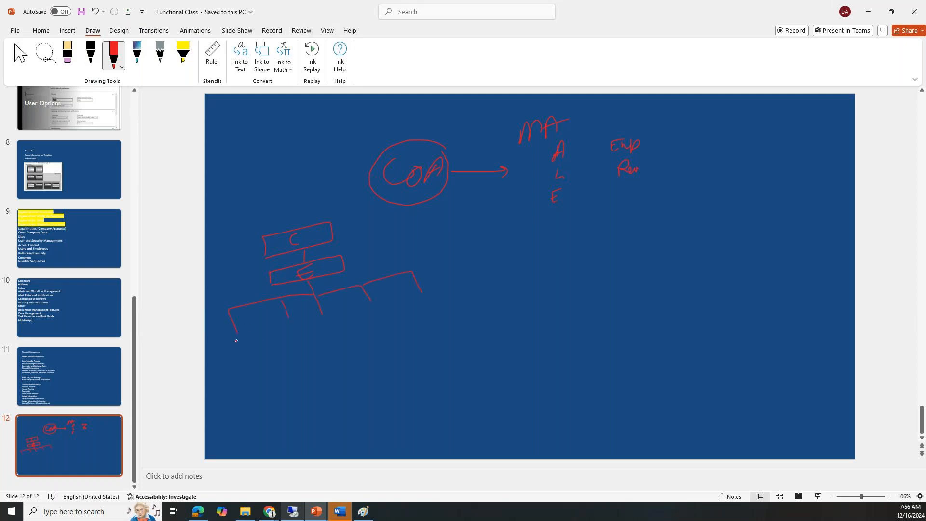
Sketch a red hierarchy with boxes C and E branching to entities numbered 1 to 5, and outline a long band beneath the numbers
left_click_drag(336, 327, 345, 332)
left_click_drag(424, 299, 436, 294)
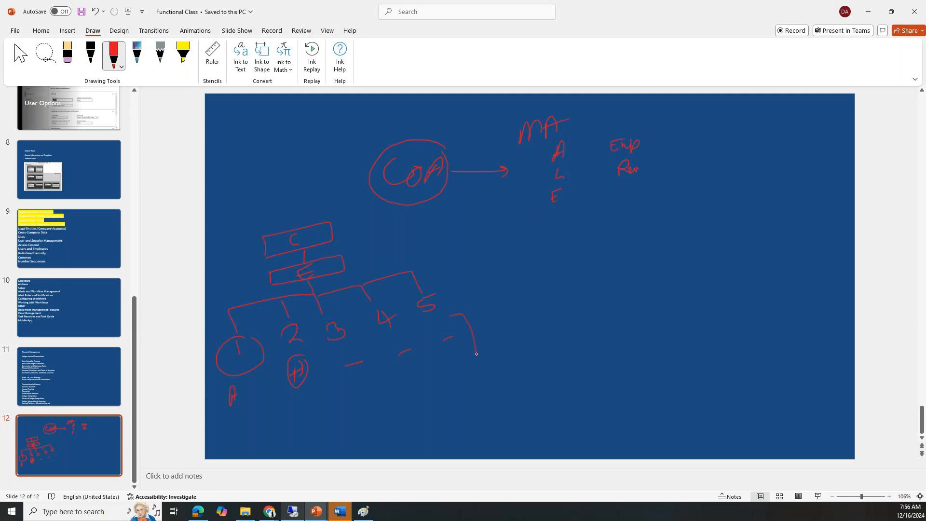
left_click_drag(205, 421, 333, 365)
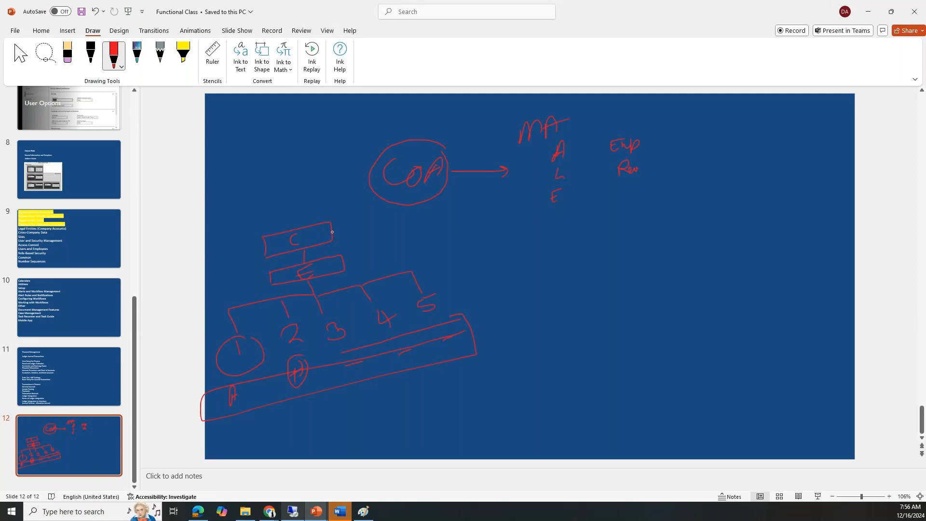
Draw an arrow from box C to the handwritten note Shared/Common, and write Coke 7 LE with an arrow to 1 Common
left_click_drag(334, 232, 458, 221)
mouse_move(463, 202)
left_mouse_down()
mouse_move(464, 226)
mouse_move(515, 205)
left_mouse_up()
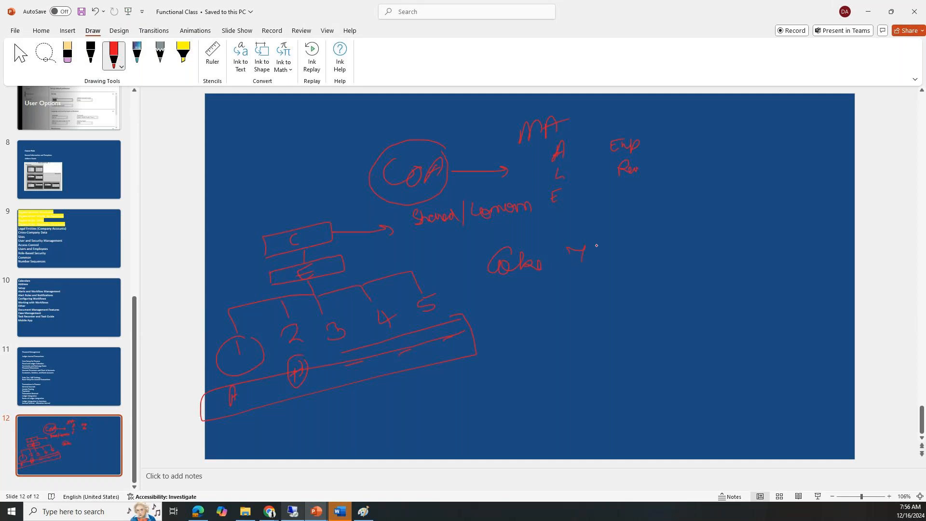
mouse_move(632, 243)
left_mouse_down()
mouse_move(685, 232)
mouse_move(678, 240)
left_mouse_up()
left_click_drag(743, 233, 762, 227)
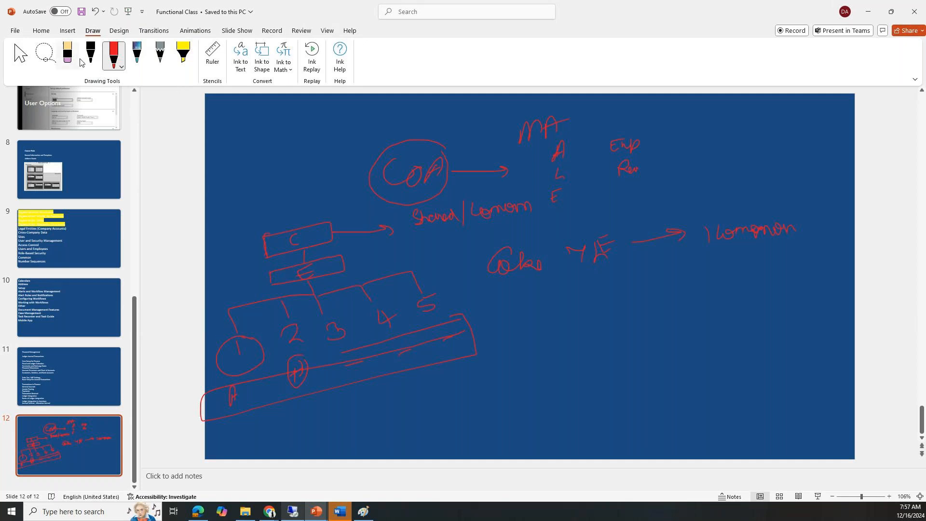
Change the pen colour to green and circle entities 1 to 4 together, entity 5, and the C and E labels
left_click(121, 67)
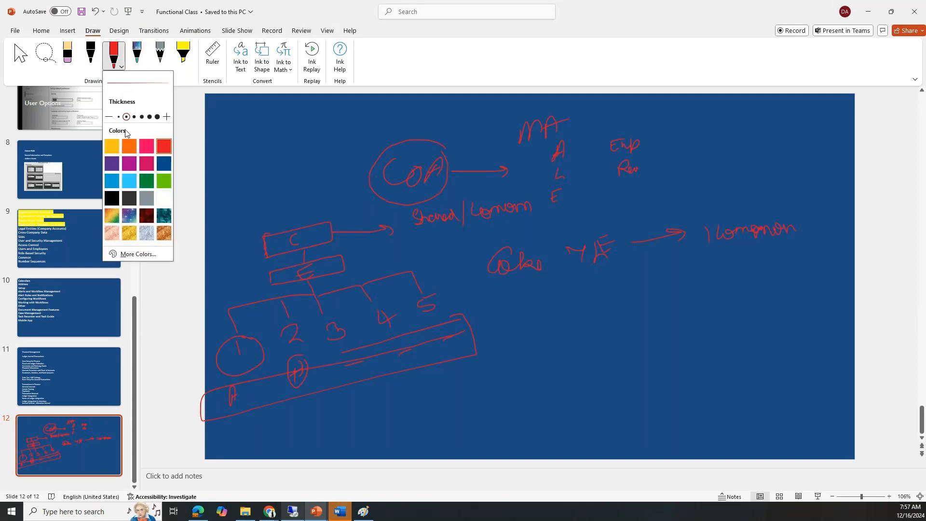
left_click(146, 180)
left_click_drag(212, 347, 241, 327)
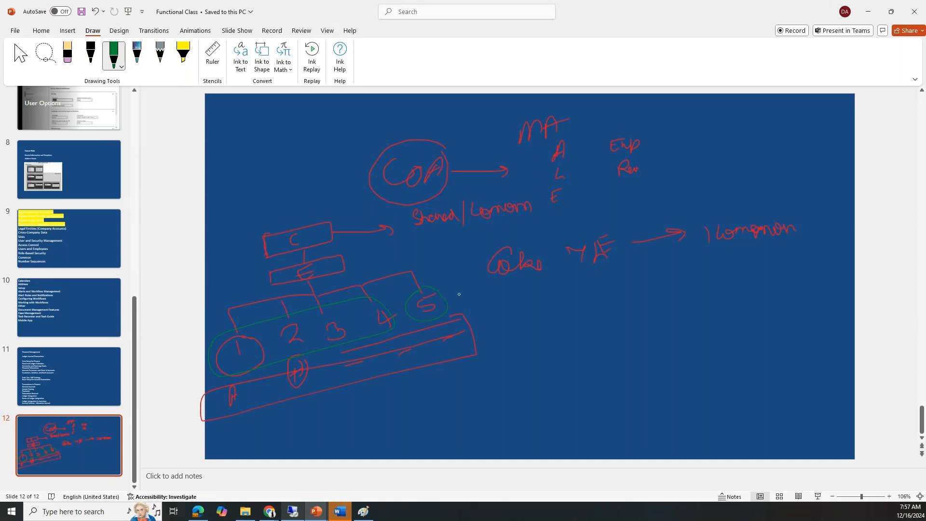
left_click_drag(328, 218, 319, 246)
Switch to the remote desktop session and close the blank presentation without saving it
mouse_move(297, 513)
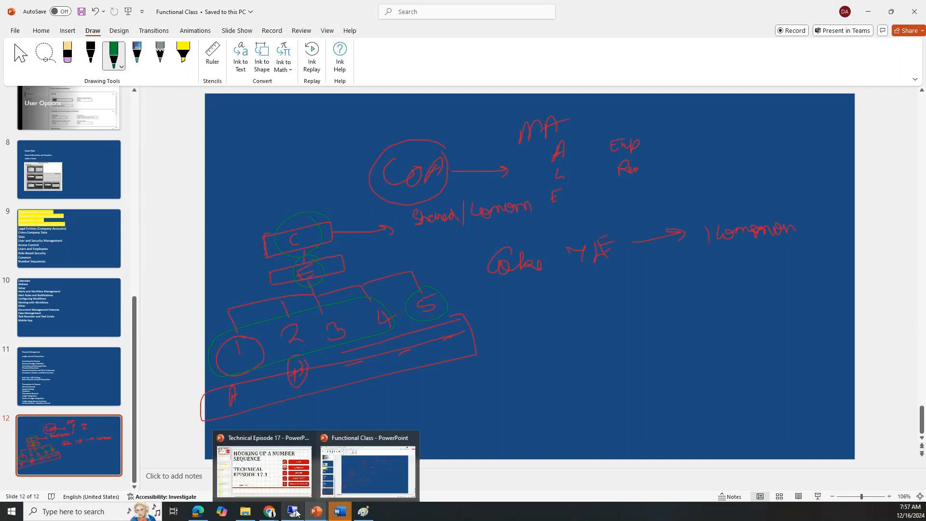
left_click(295, 512)
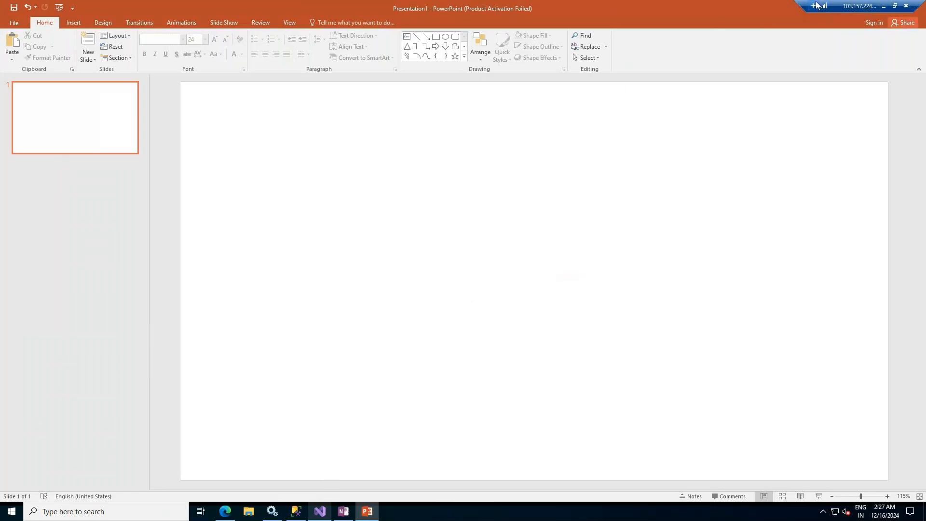
left_click_drag(837, 7, 717, 9)
left_click(915, 7)
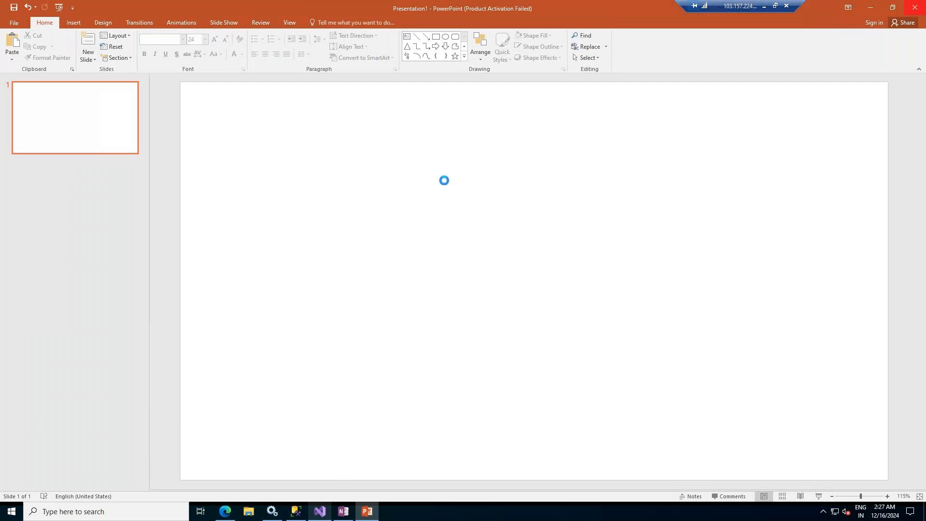
left_click(463, 266)
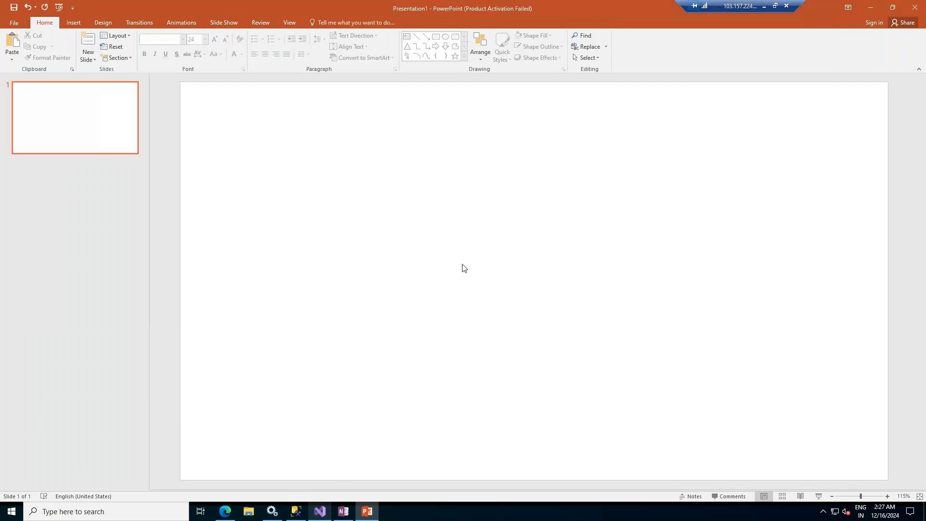
Draw a short zigzag red stroke on the OneNote page and minimize OneNote to return to the ledger pages
mouse_move(343, 215)
left_mouse_down()
mouse_move(345, 232)
mouse_move(398, 223)
left_mouse_up()
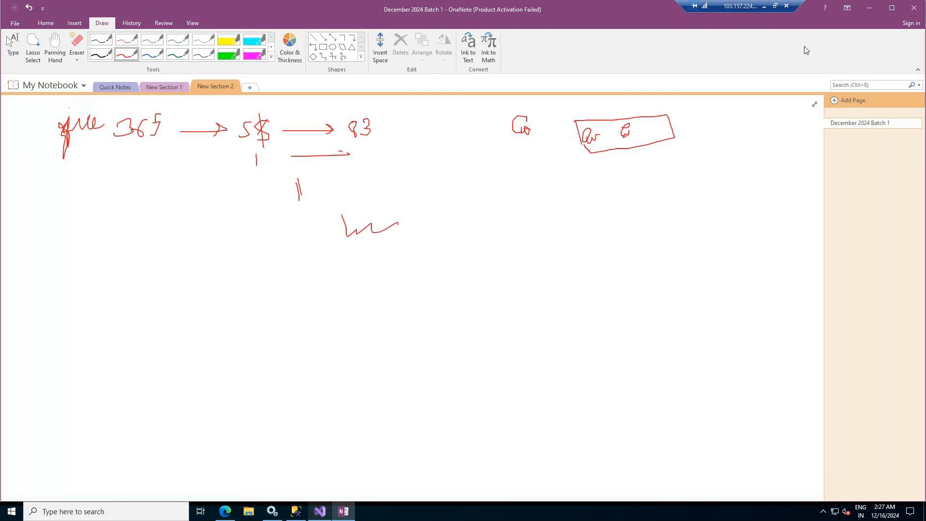
left_click(870, 8)
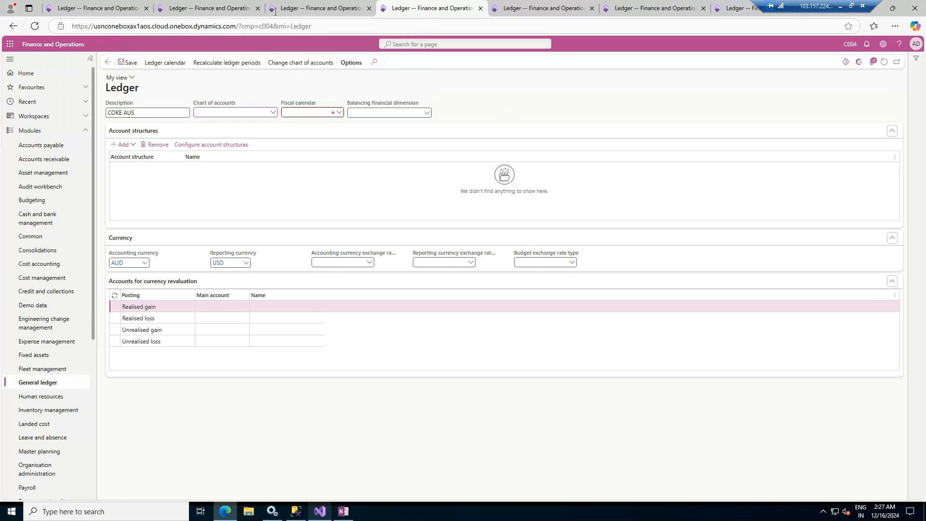
Review the ledger pages of the Coke companies one after another, comparing their chart of accounts and currency fields
left_click(114, 8)
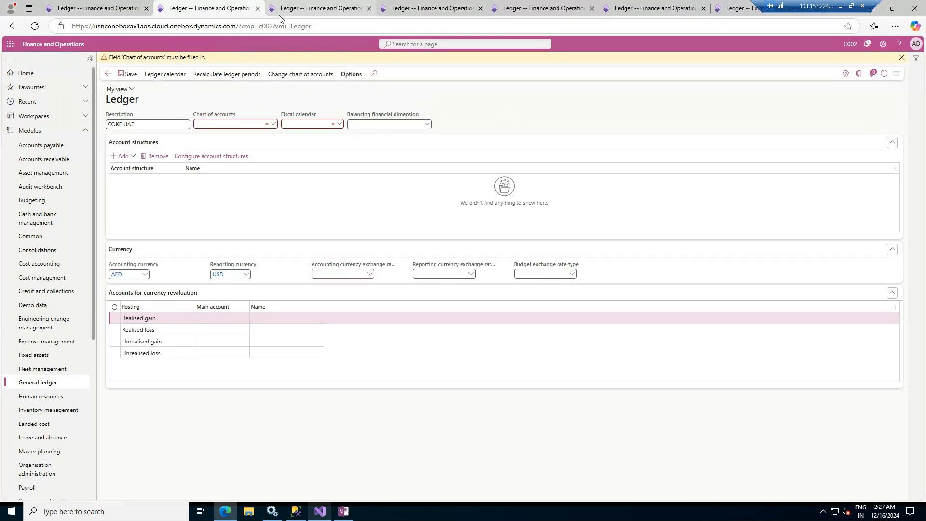
left_click(318, 8)
left_click(418, 4)
left_click(526, 5)
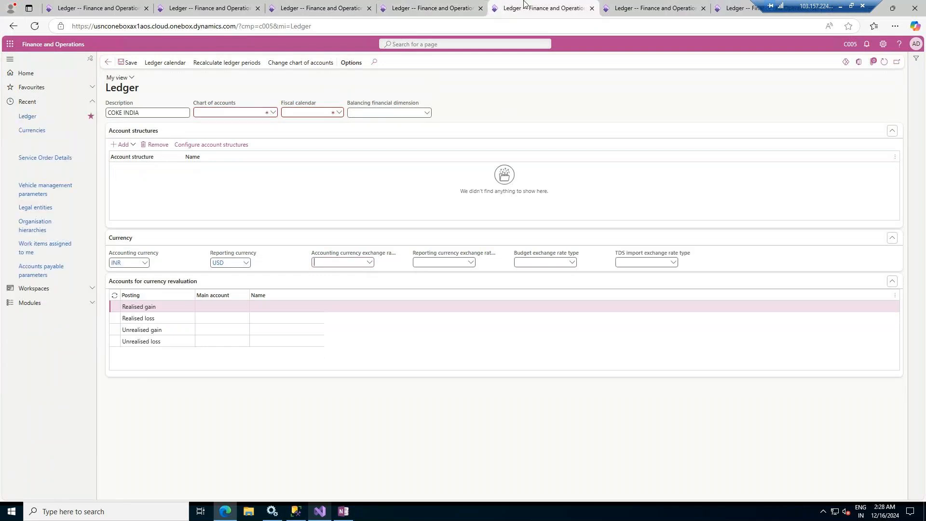
left_click(631, 3)
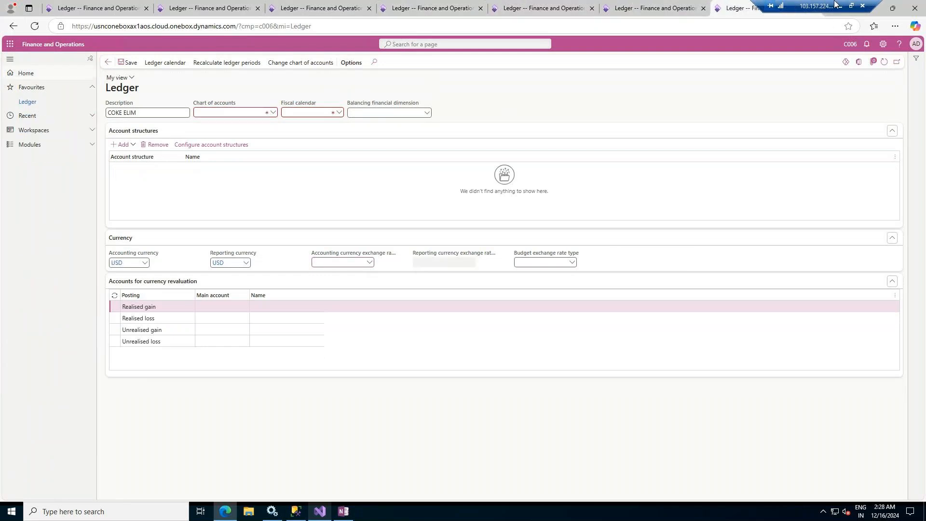
Duplicate the browser tab showing the ledger page of company C006
right_click(753, 7)
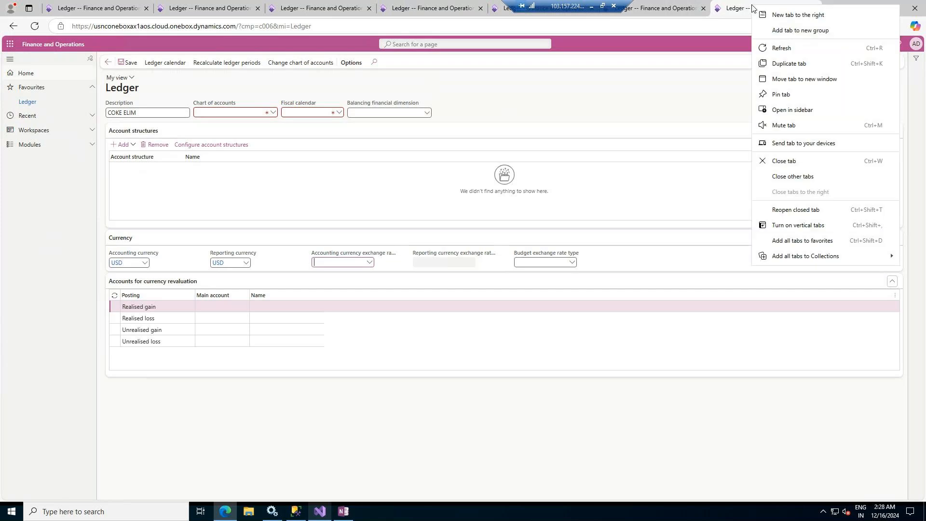
left_click(798, 63)
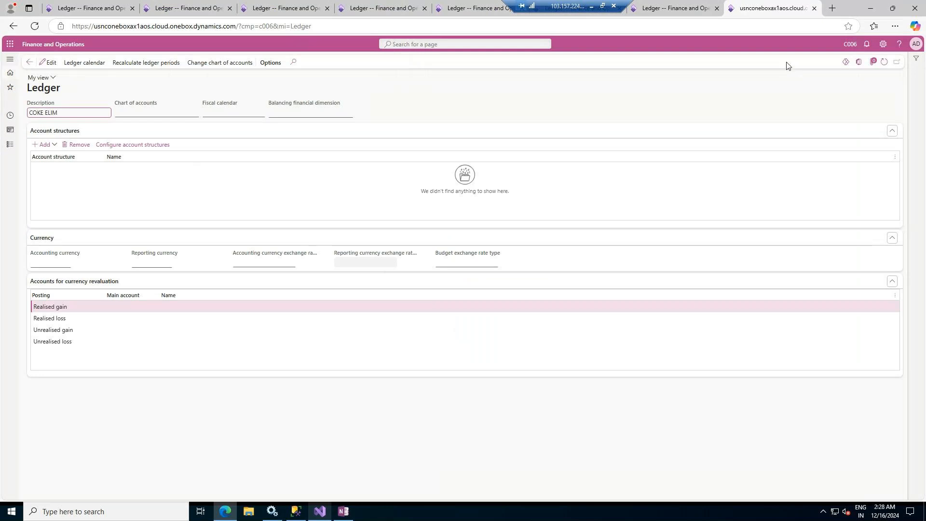
left_click_drag(313, 26, 278, 28)
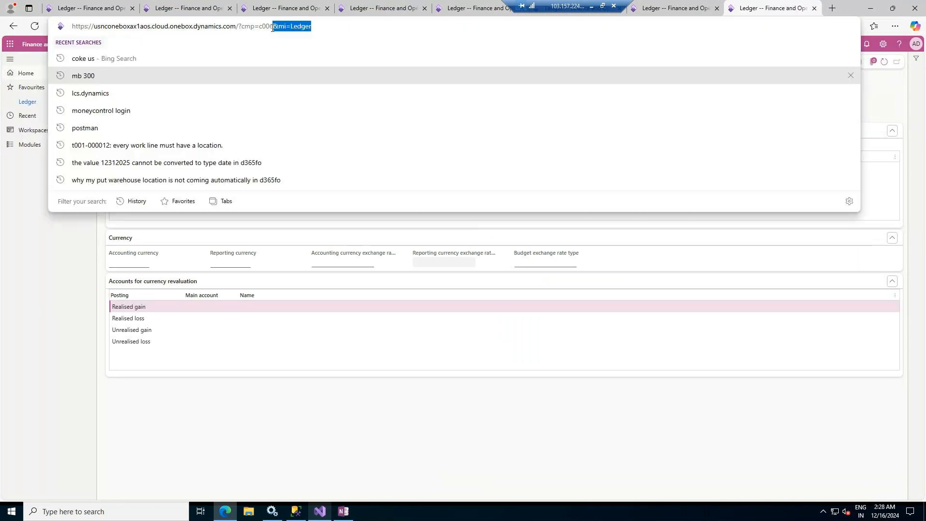
left_click(1, 183)
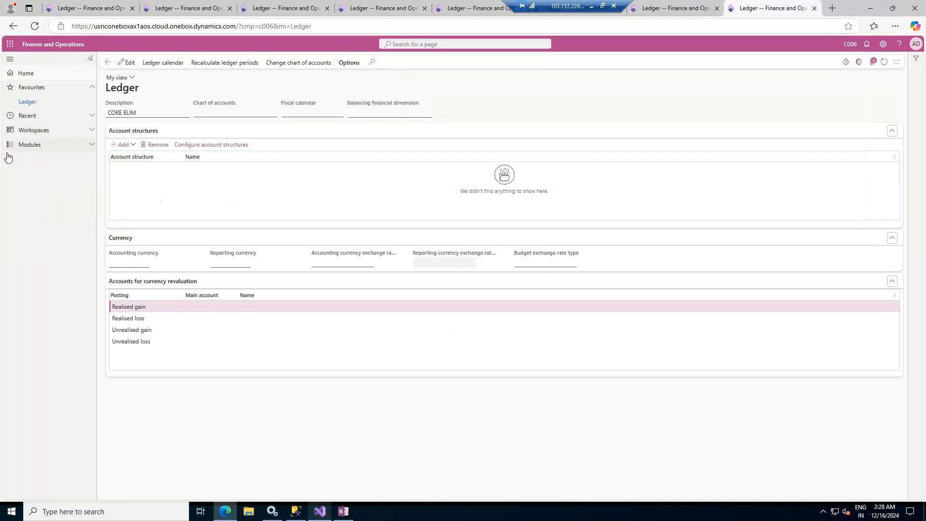
Open the Charts of accounts page from the General ledger module in the duplicated C006 tab
left_click(40, 150)
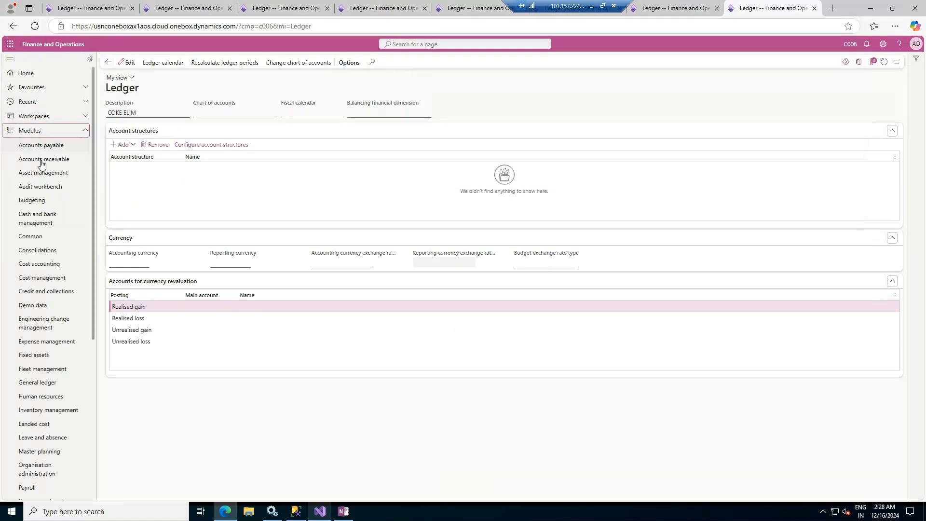
left_click(35, 384)
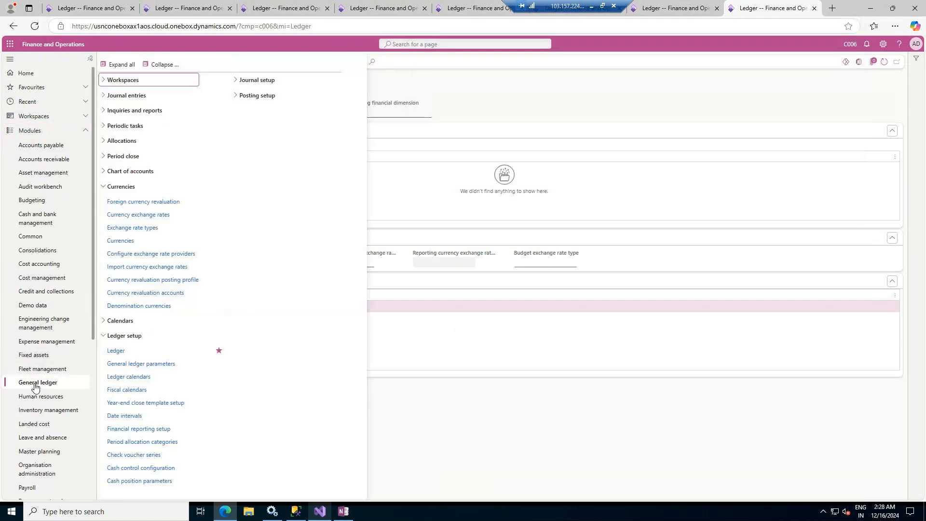
left_click(137, 171)
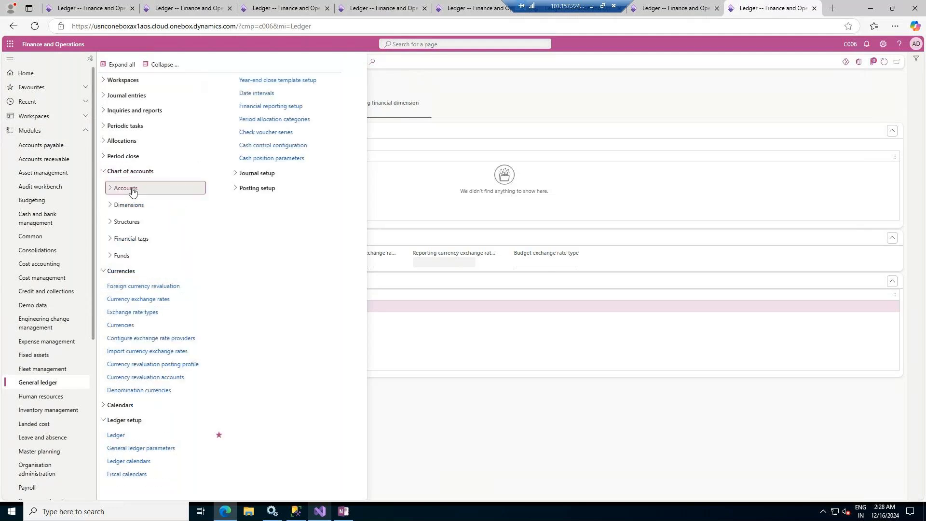
left_click(133, 192)
left_click(135, 215)
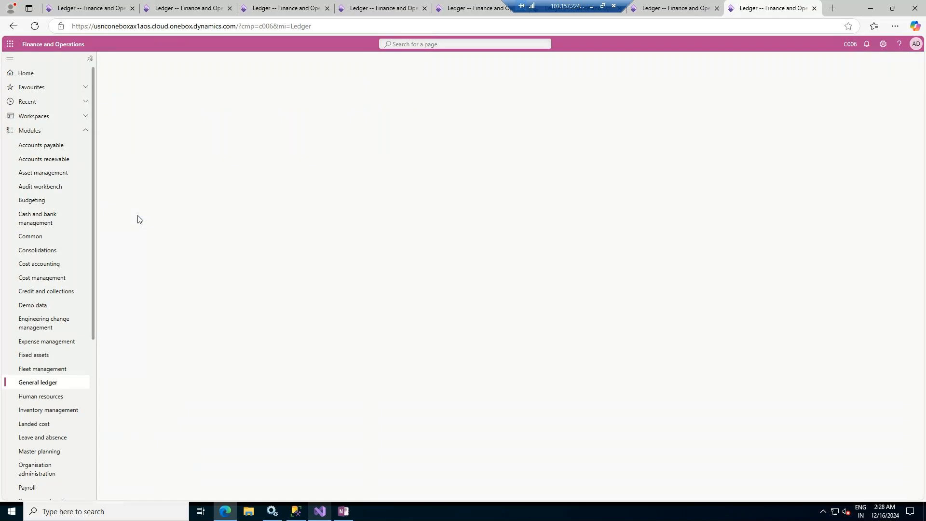
Circle the MA account list with Exp and Rev in green on slide 12, and return to the Charts of accounts page
left_click(592, 7)
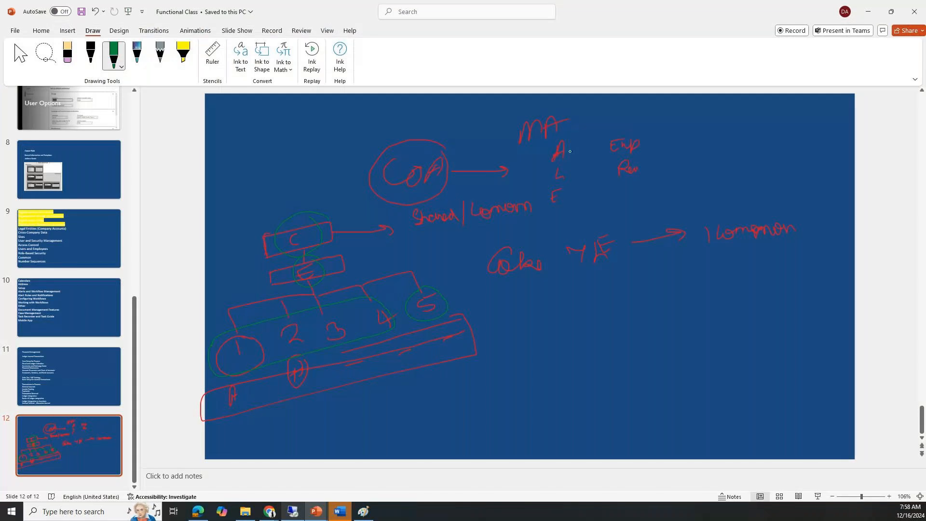
left_click_drag(609, 110, 626, 197)
mouse_move(295, 514)
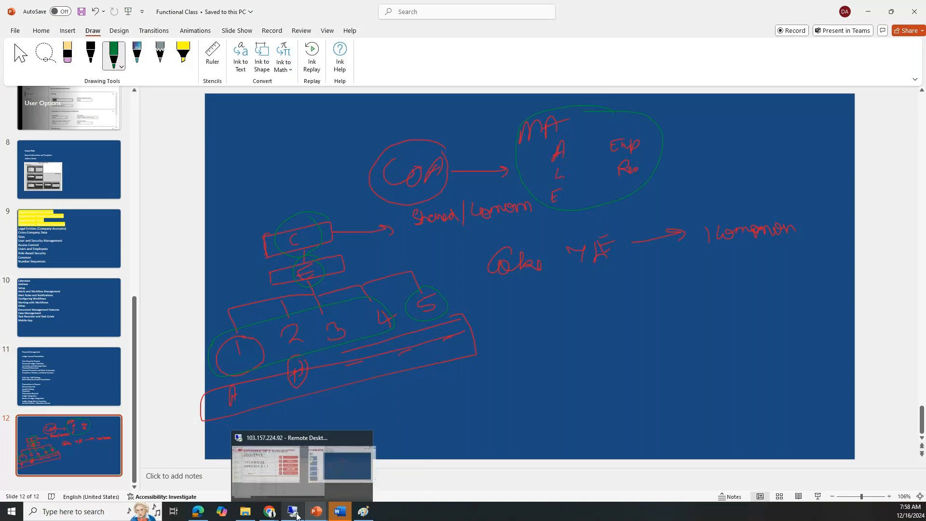
left_click(296, 514)
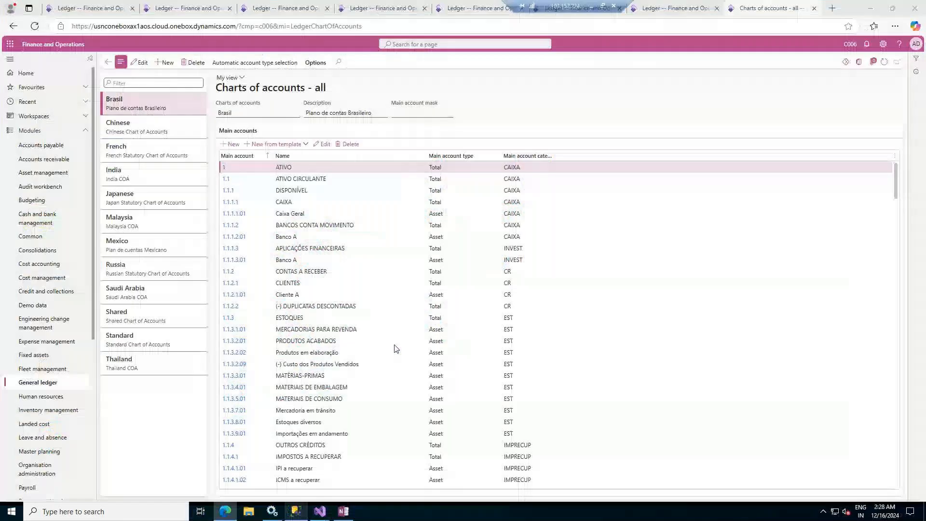
Create a new chart of accounts and name it Coke
left_click(168, 63)
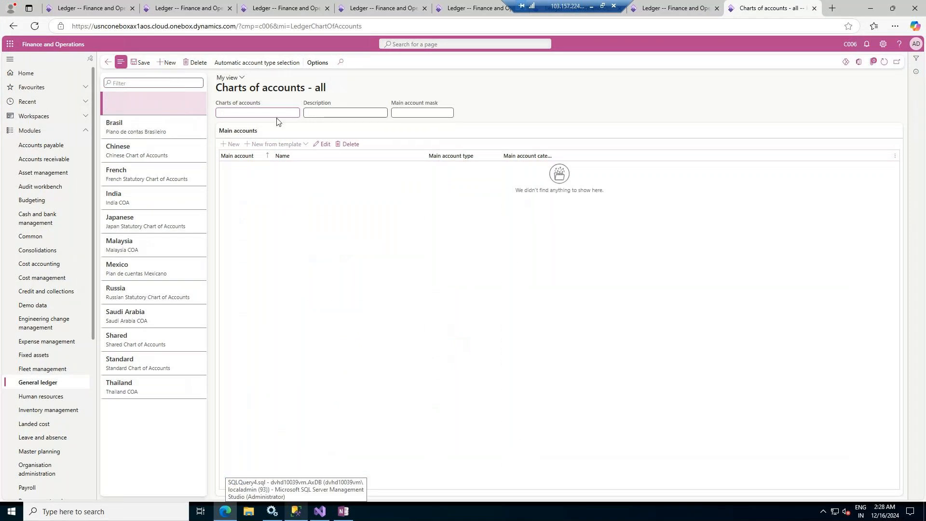
type("COA")
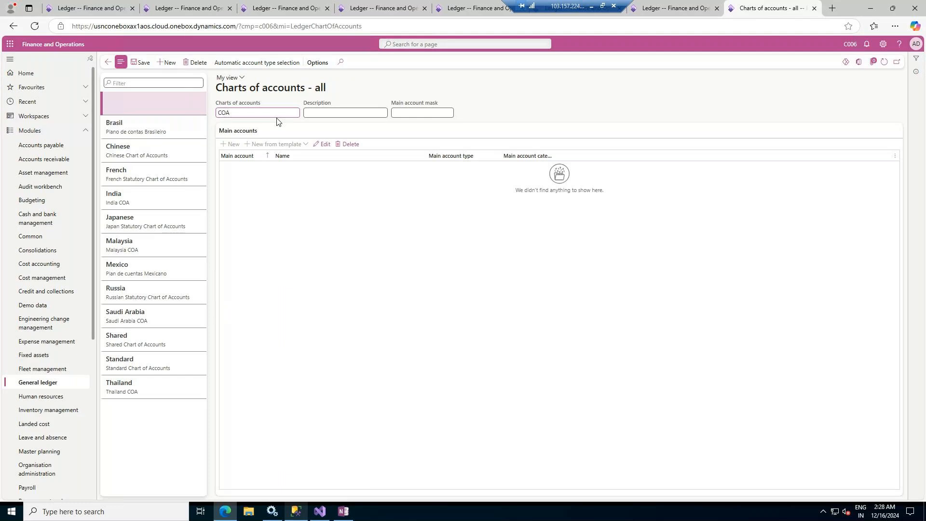
type(" Coke")
double_click(239, 113)
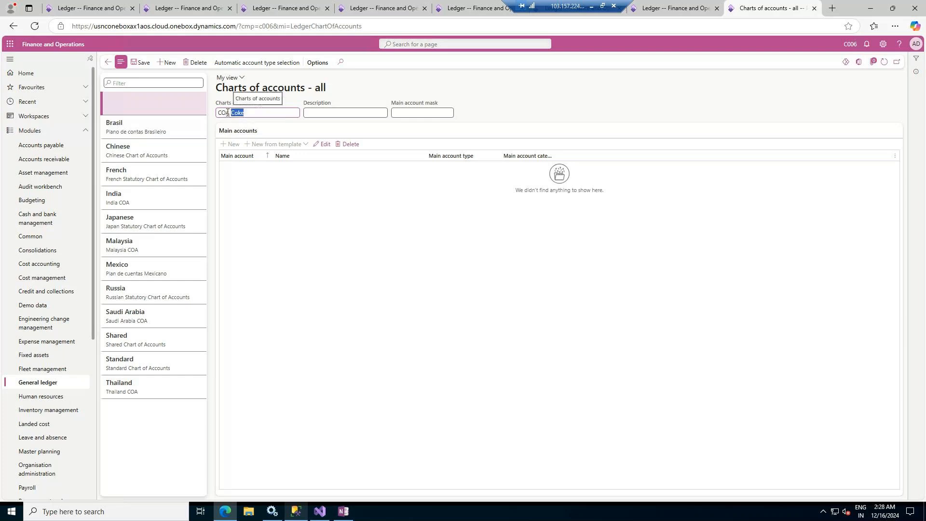
left_click(227, 113)
key("Delete")
key("Delete")
key("Delete")
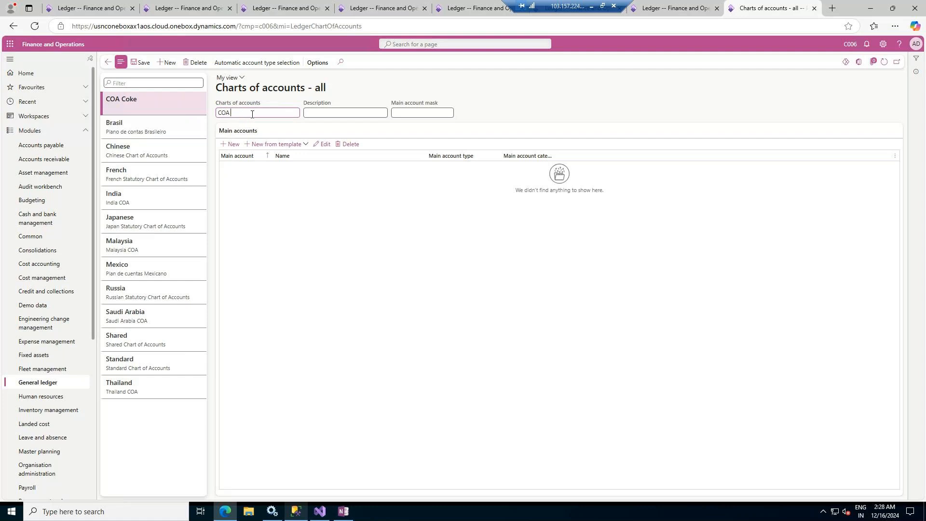
key("BackSpace")
key("BackSpace")
type("Coke")
Give the Coke chart the description "Chart of Accounts for Coke" and the main account mask ######, and save it
key("Tab")
type("Chart of Accoun")
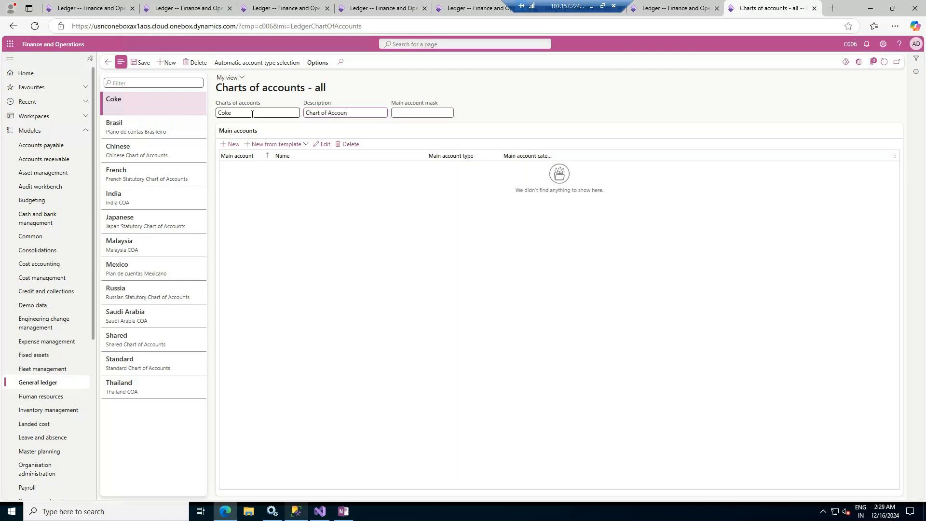
type("ts for Coke")
key("Tab")
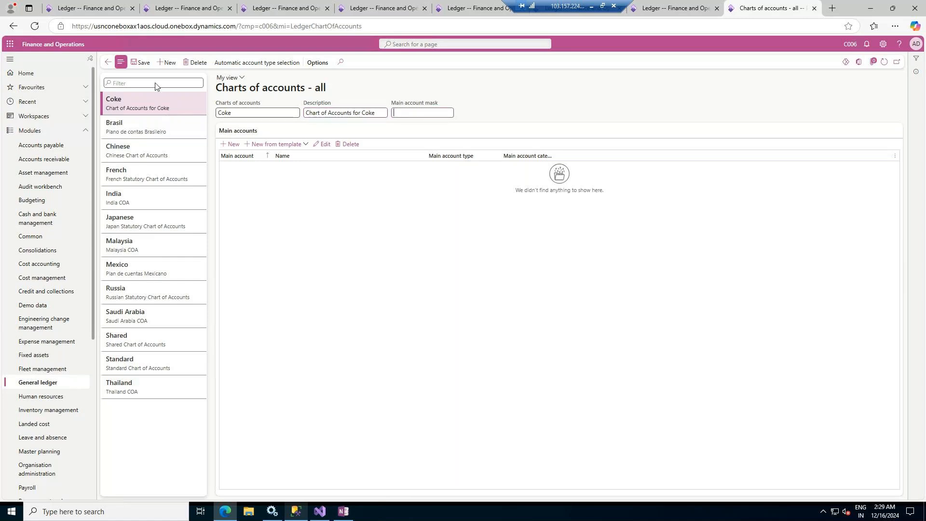
left_click(408, 113)
type("######")
left_click(136, 65)
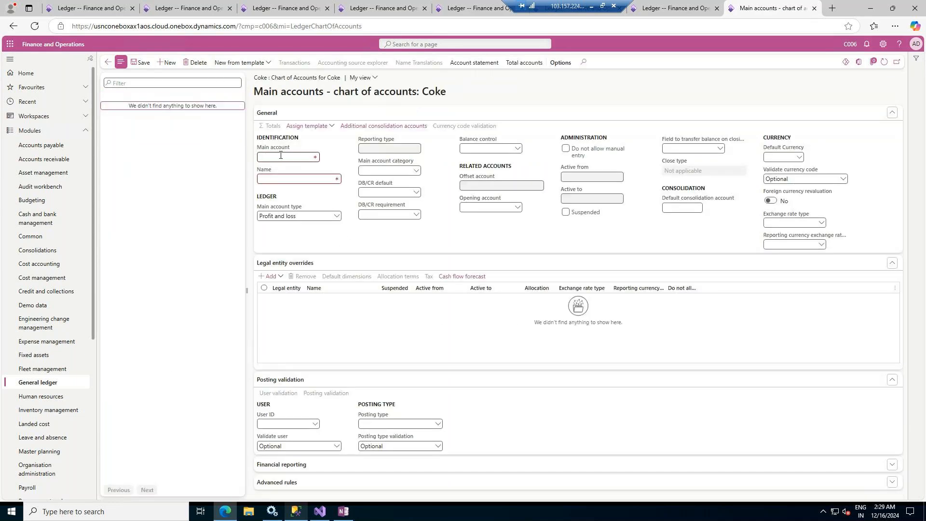
Enter a main account in the Coke chart with number 10001, name Current Assets and main account type Asset
left_click(282, 158)
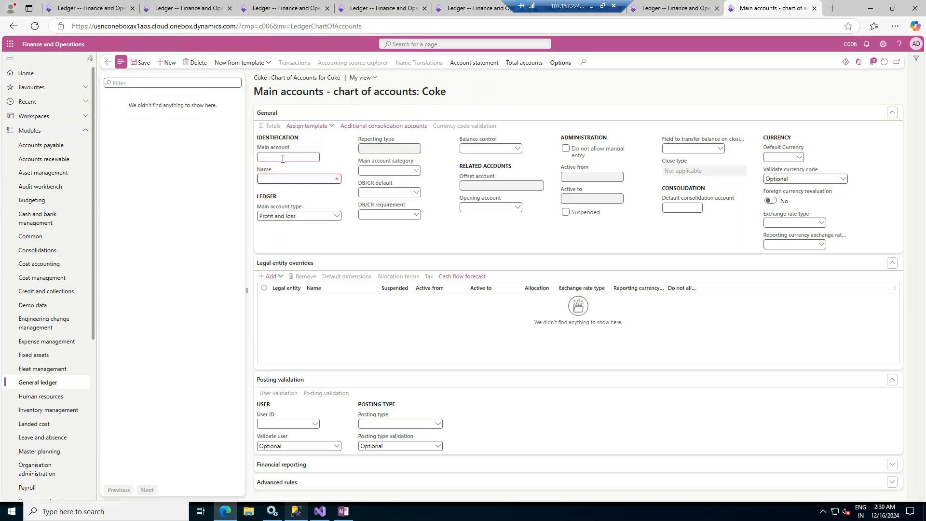
type("10001")
key("Tab")
left_click(261, 180)
type("Current Assets")
left_click(337, 216)
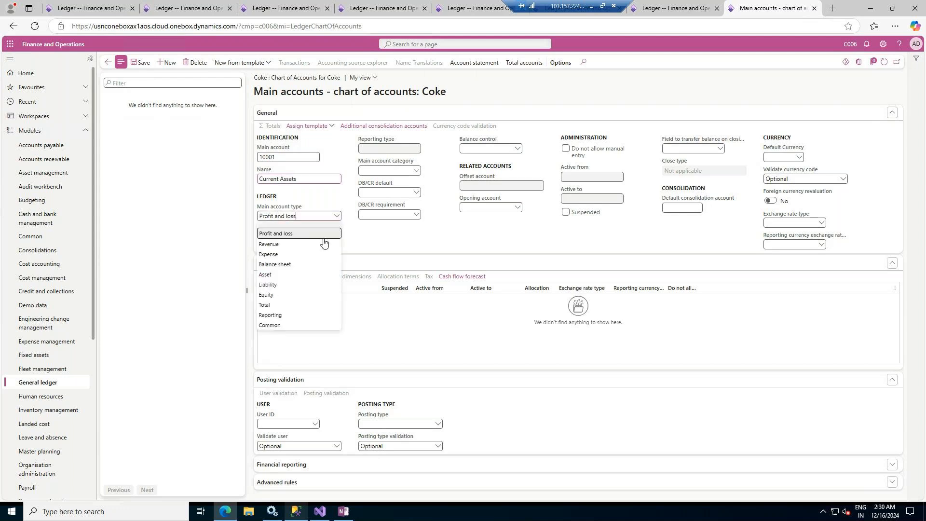
left_click(267, 276)
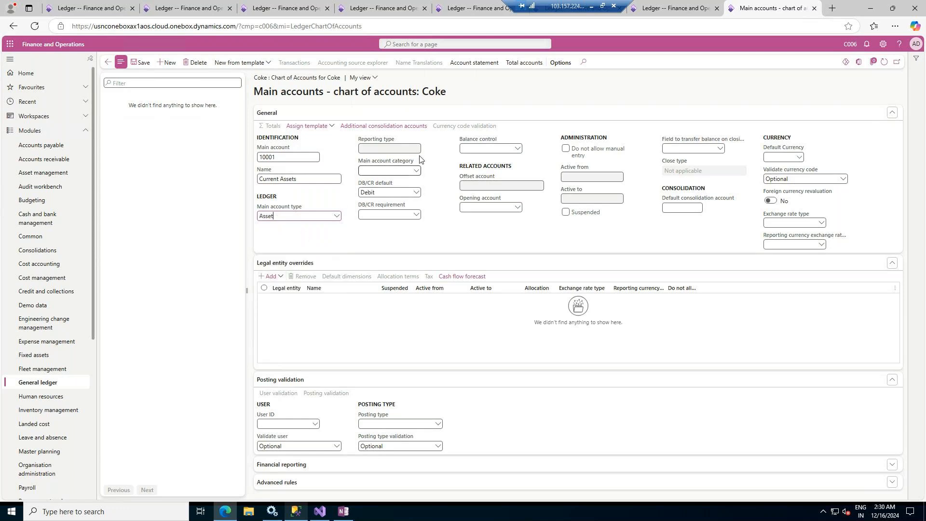
Set the Current Assets account's main account category to INTANASSET
left_click(416, 172)
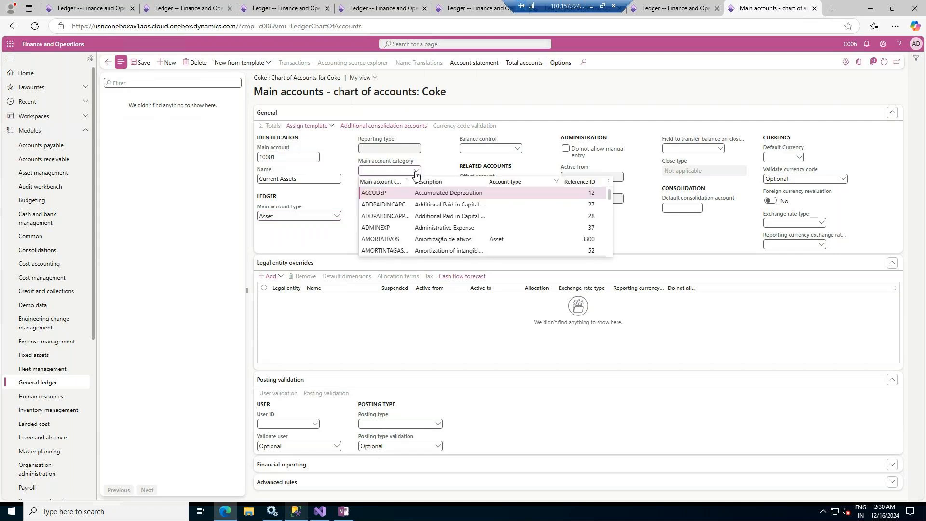
type("Asset")
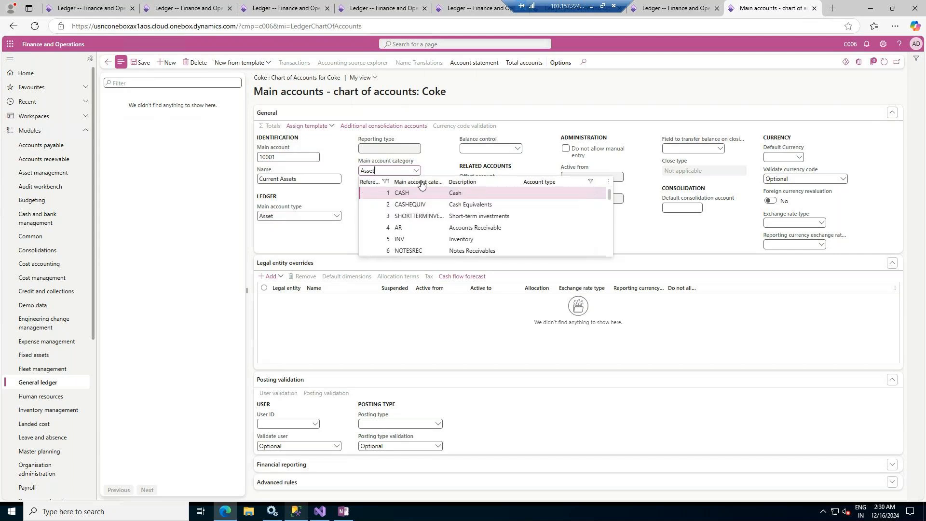
scroll(444, 222, "down", 7)
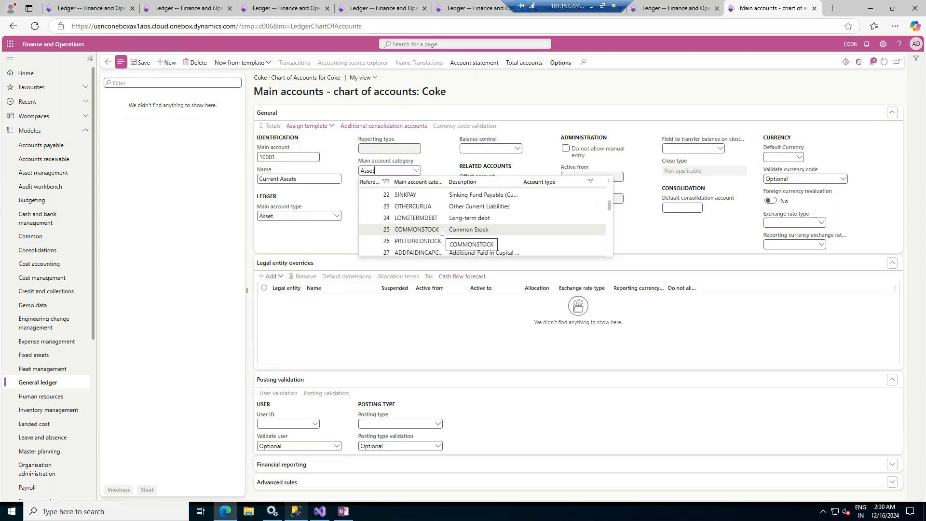
scroll(441, 232, "down", 3)
scroll(442, 232, "down", 6)
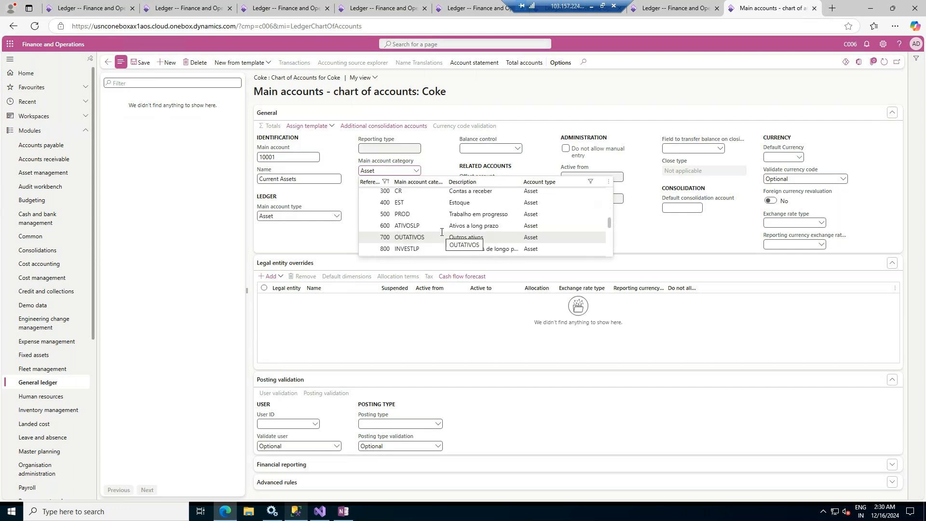
scroll(442, 232, "down", 6)
scroll(442, 232, "up", 15)
scroll(442, 232, "up", 5)
scroll(442, 232, "down", 1)
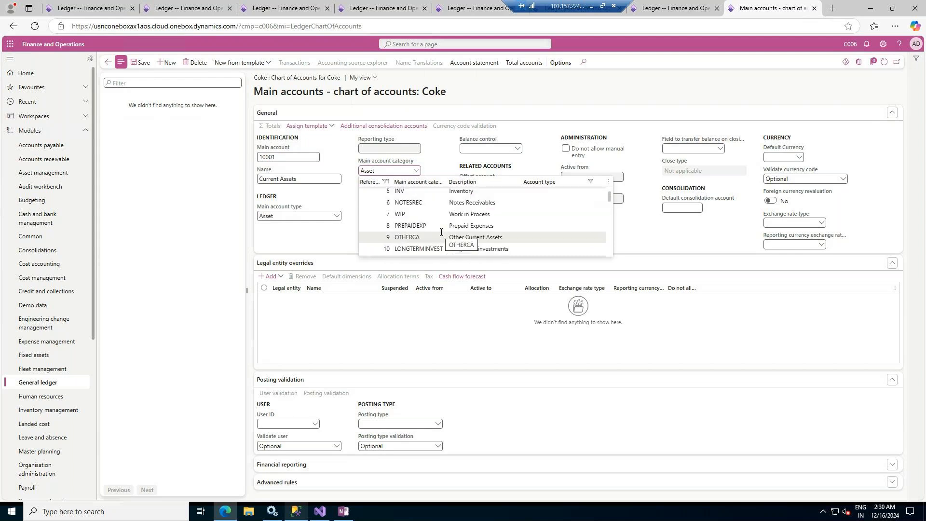
scroll(442, 232, "down", 1)
scroll(441, 232, "down", 1)
scroll(441, 232, "up", 1)
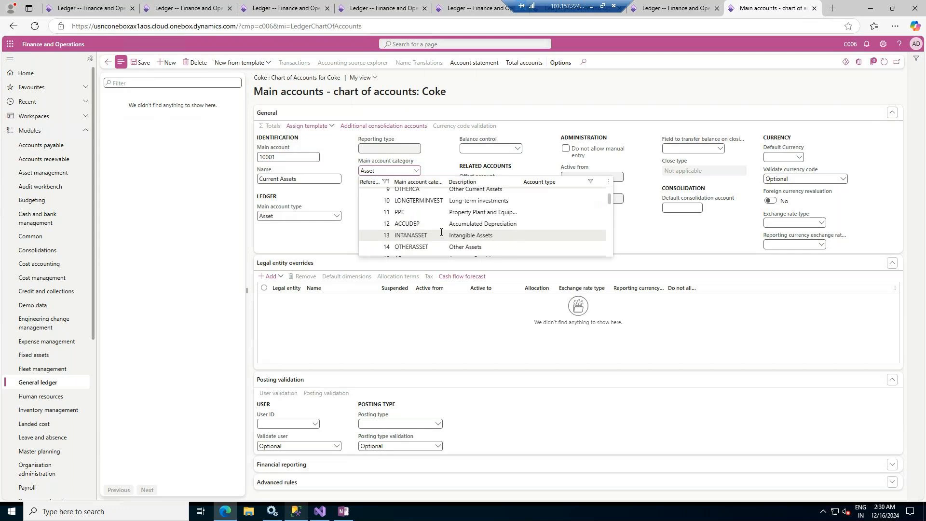
left_click(481, 235)
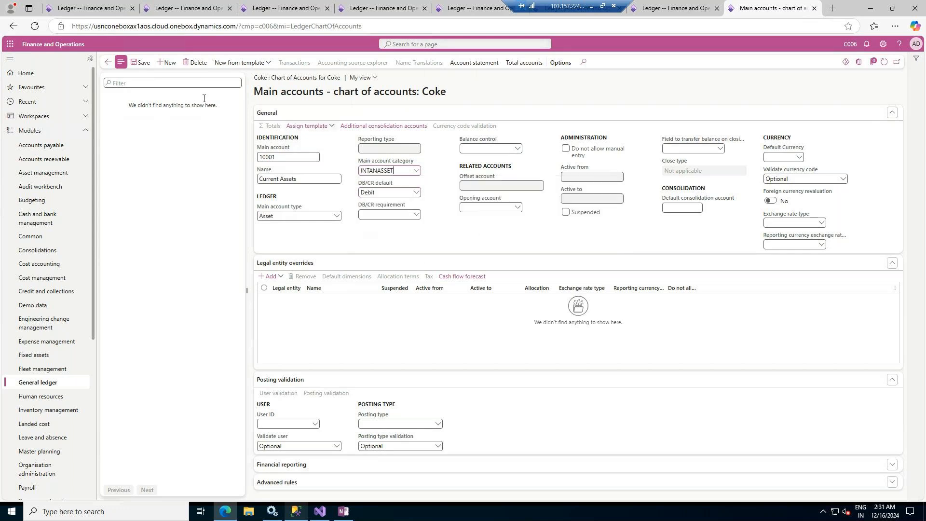
Correct the Current Assets account number to 100001, save the account and return to the charts of accounts
left_click(142, 65)
left_click_drag(111, 61, 213, 59)
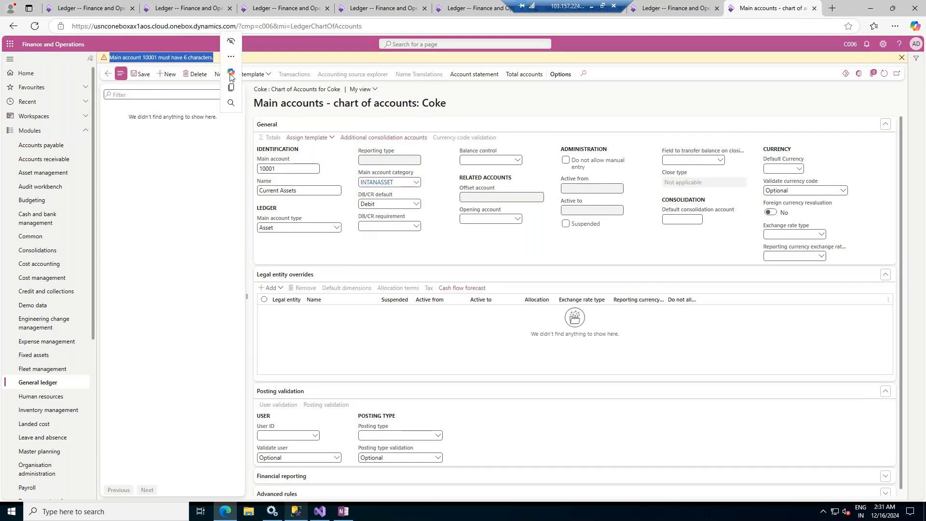
left_click(274, 168)
key("BackSpace")
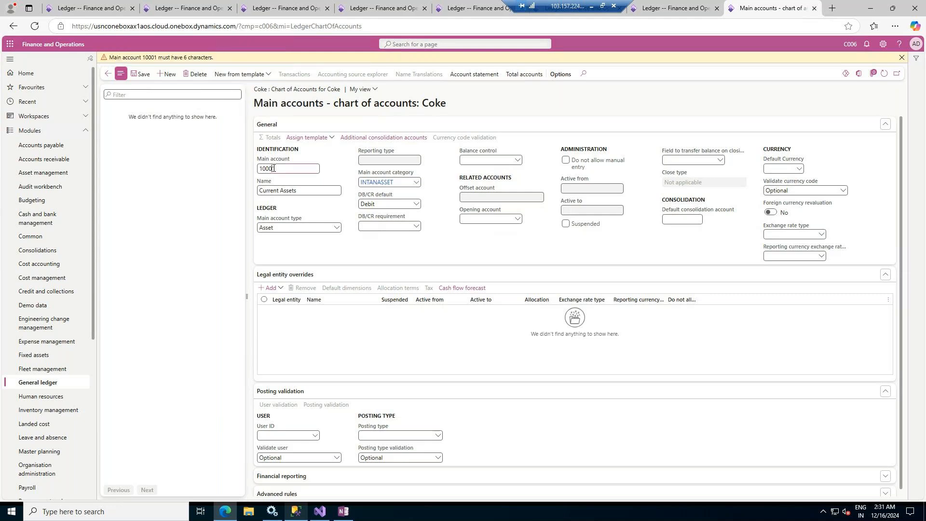
type("01")
left_click(142, 74)
left_click(108, 67)
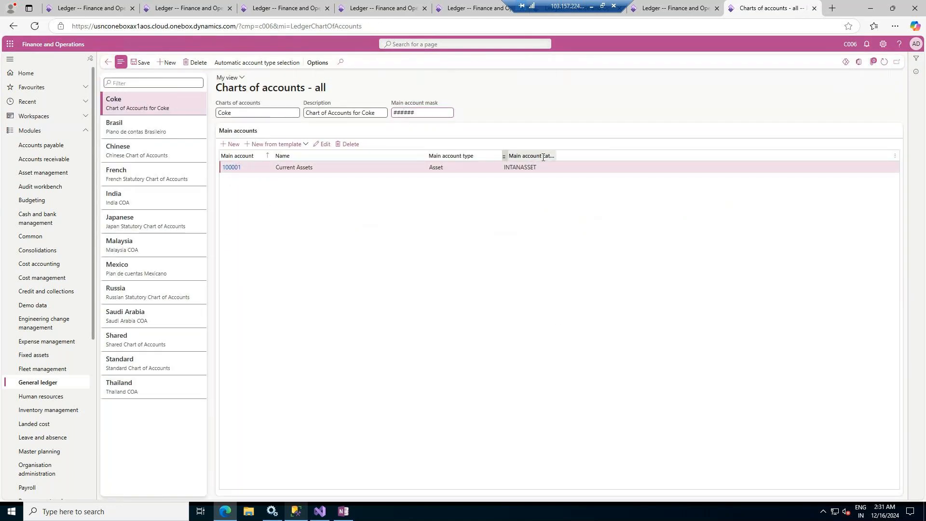
Start another Coke main account, and draw a green stroke beside the A, L, E list on slide 12 before returning to the form
left_click(229, 144)
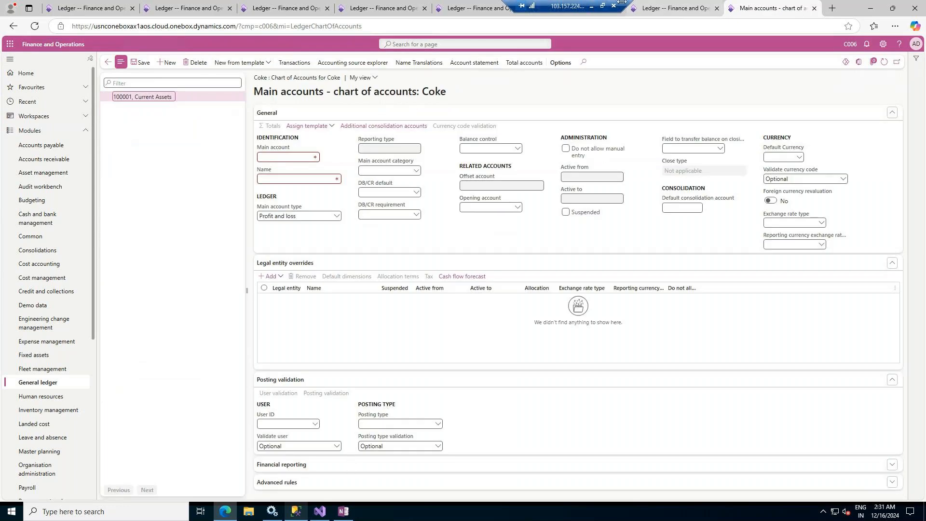
left_click(591, 6)
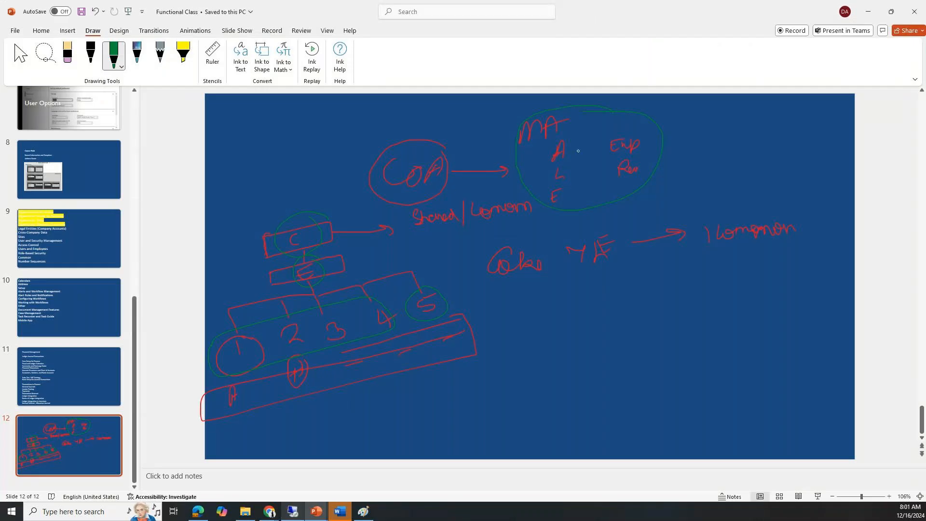
left_click_drag(577, 145, 579, 178)
left_click(294, 510)
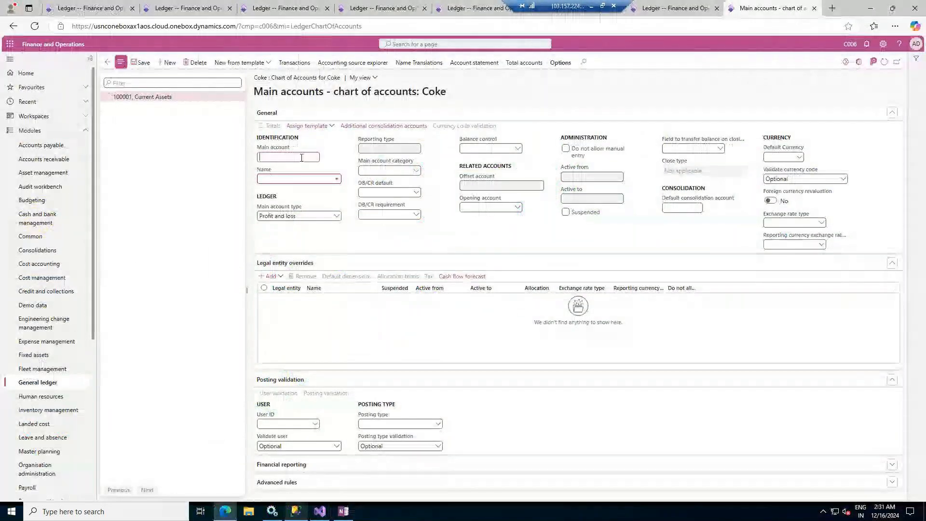
Enter main account number 200001 with the name Current Liability and main account type Liability
type("200")
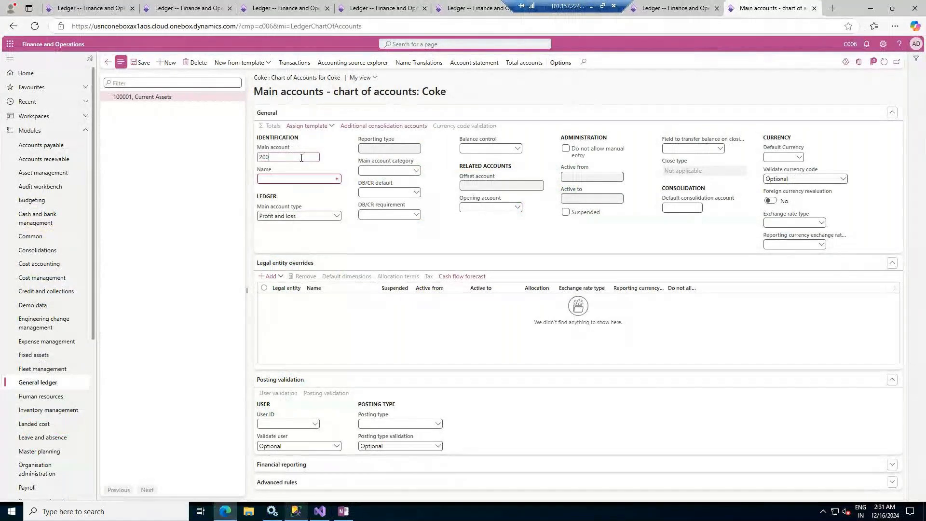
type("001")
key("Tab")
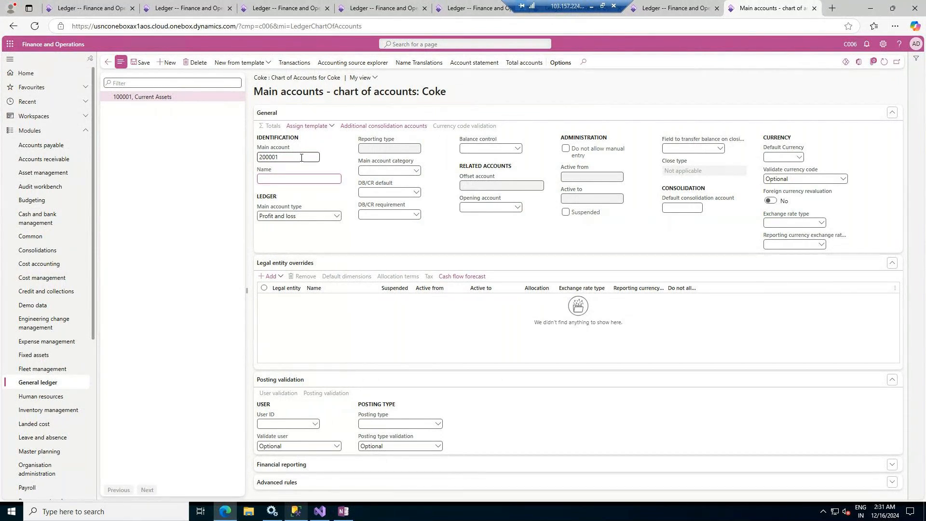
type("Currenct Liability")
key("Tab")
left_click(281, 179)
key("BackSpace")
left_click(316, 217)
left_click(335, 216)
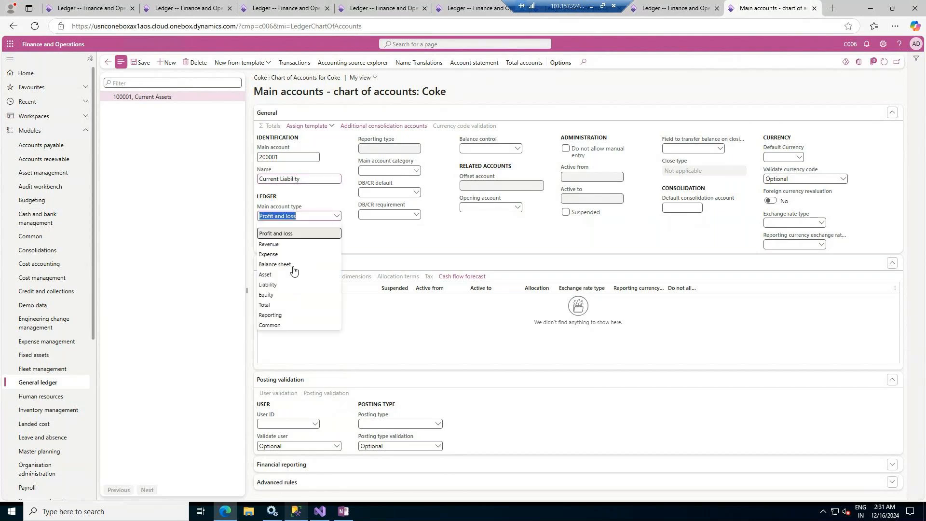
left_click(268, 284)
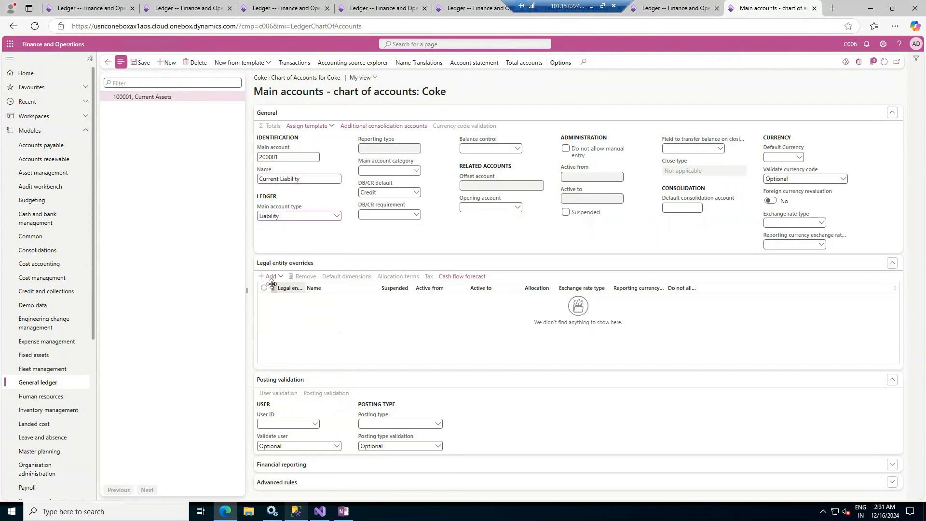
Set the Current Liability account's category to OTHERCURLIA, save it and return to the charts of accounts
left_click(415, 171)
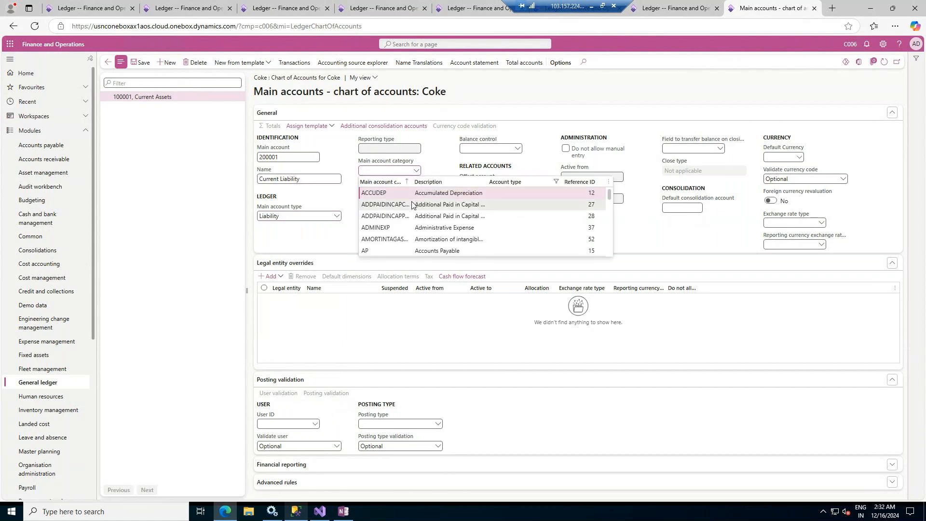
type("Liab")
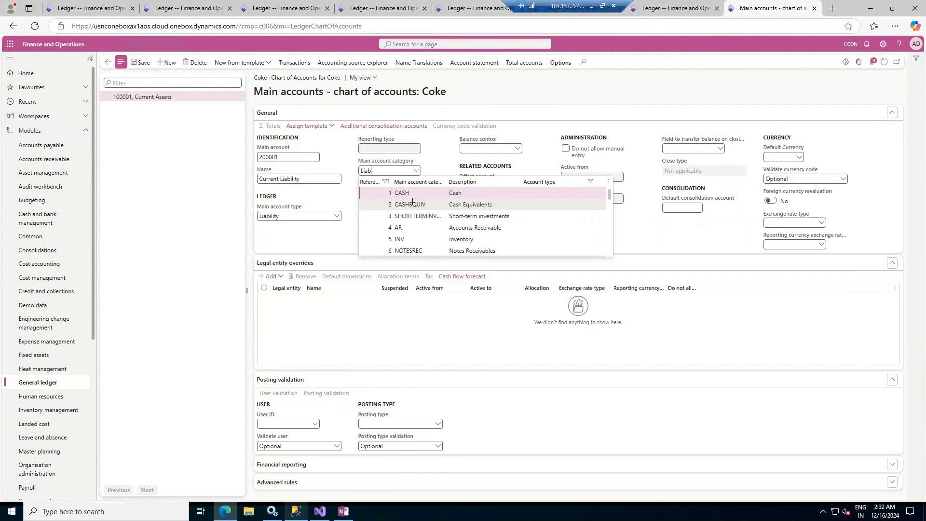
type("ility")
scroll(432, 221, "down", 2)
scroll(432, 221, "down", 7)
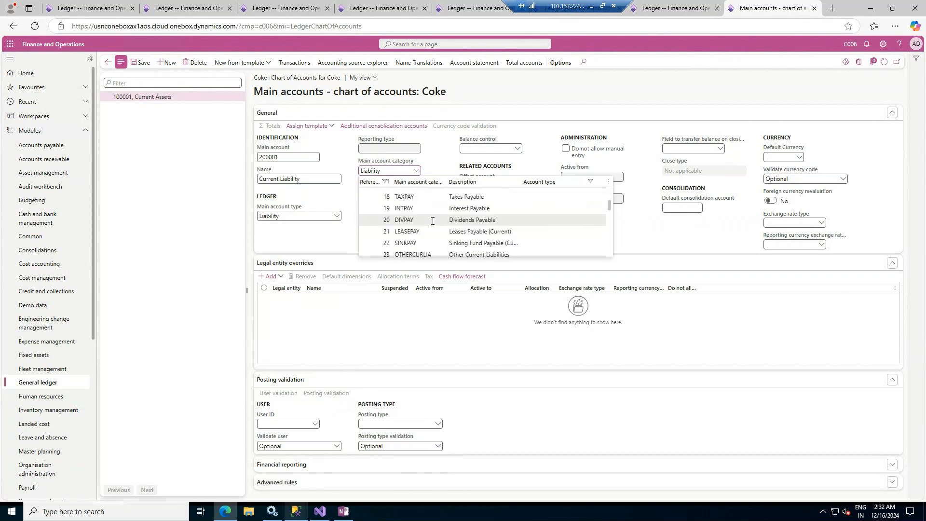
scroll(432, 221, "down", 2)
scroll(434, 214, "up", 2)
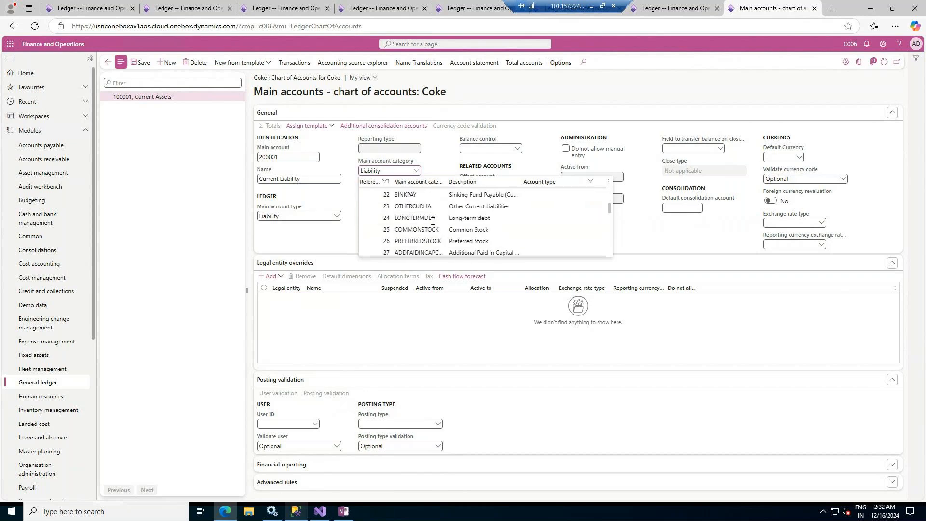
left_click(437, 206)
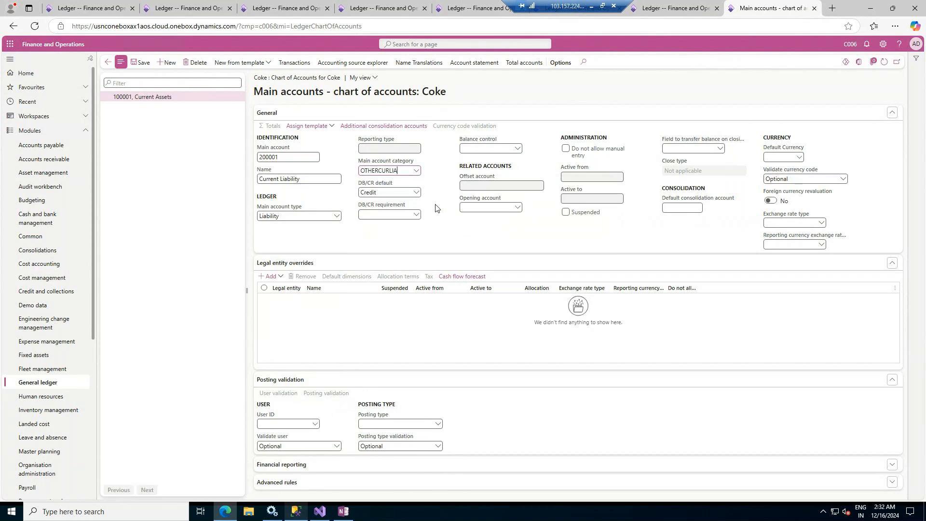
left_click(144, 63)
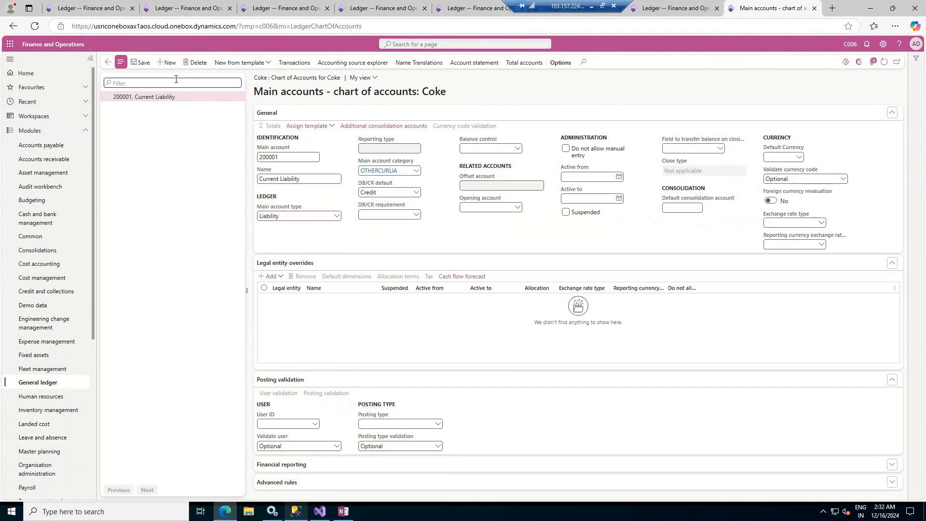
left_click(108, 61)
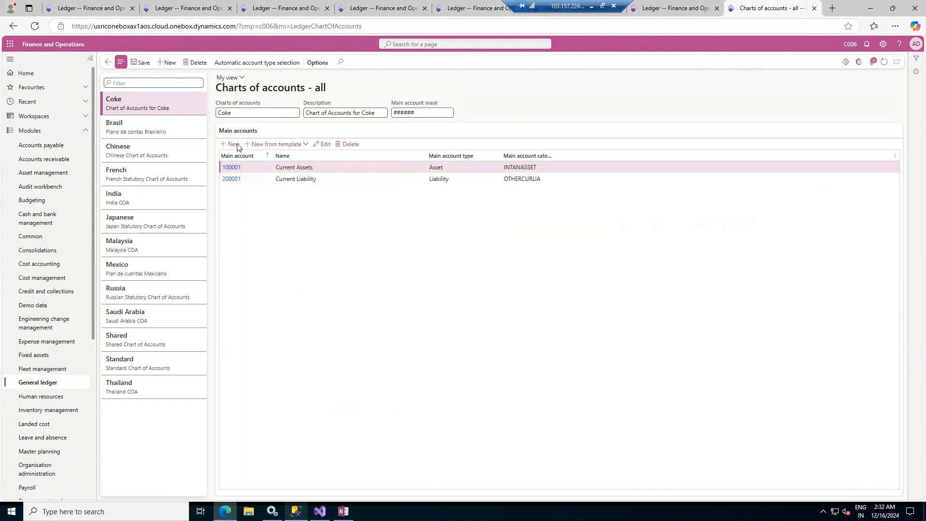
Add a Coke main account numbered 300001 with the name Equity and main account type Equity
left_click(232, 144)
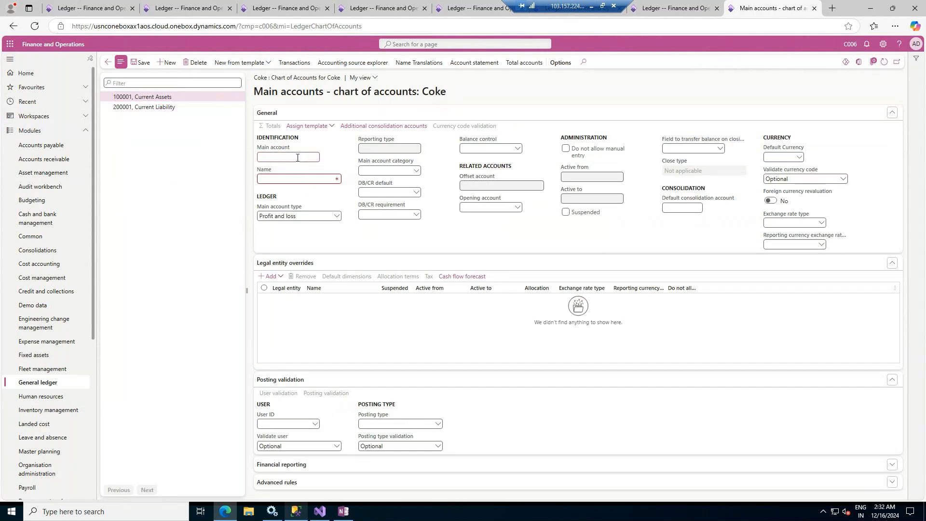
type("300001")
key("Tab")
type("E")
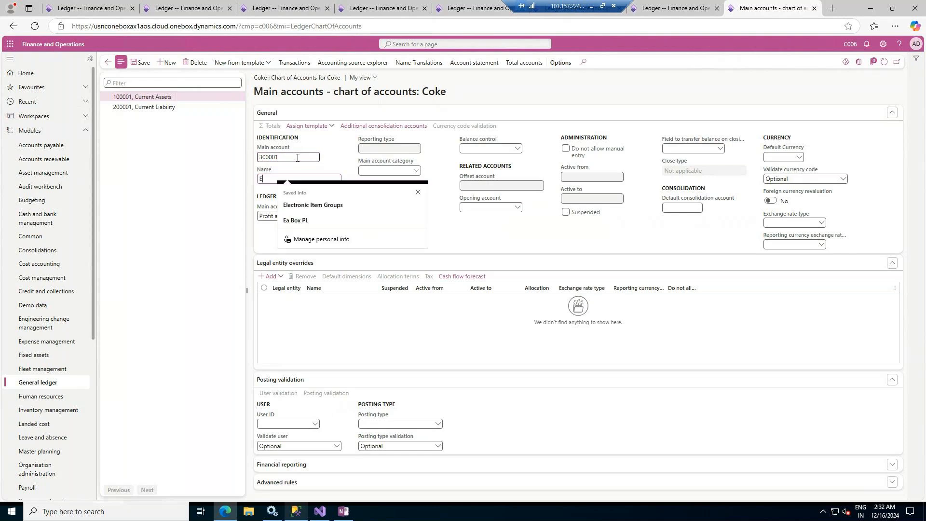
type("quity")
key("Tab")
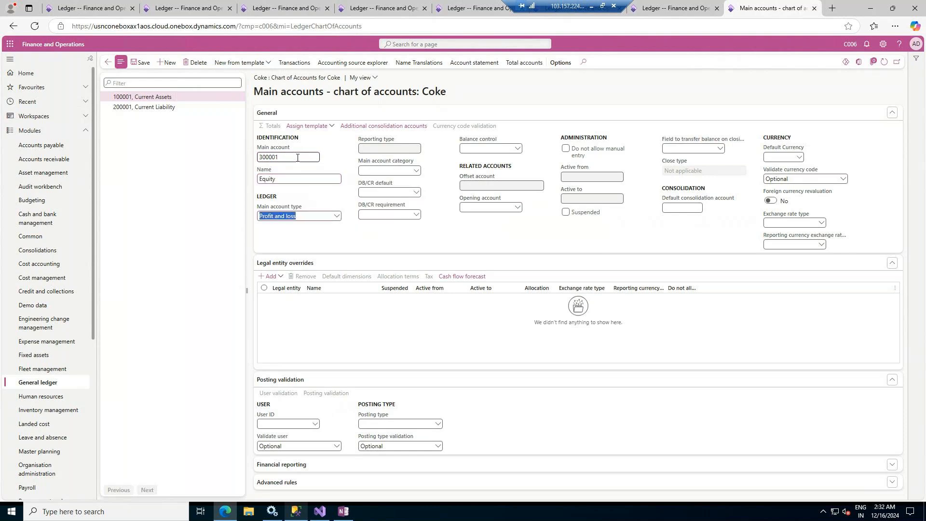
left_click(337, 217)
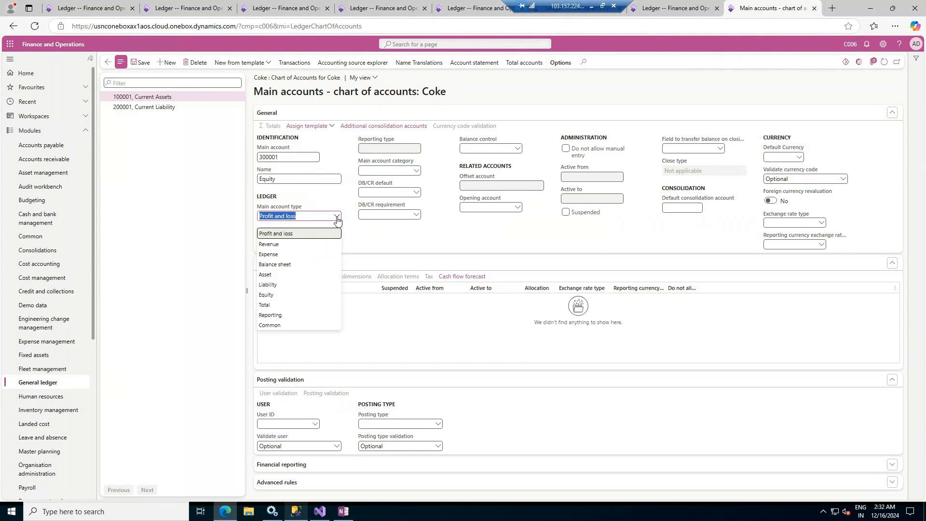
left_click(265, 296)
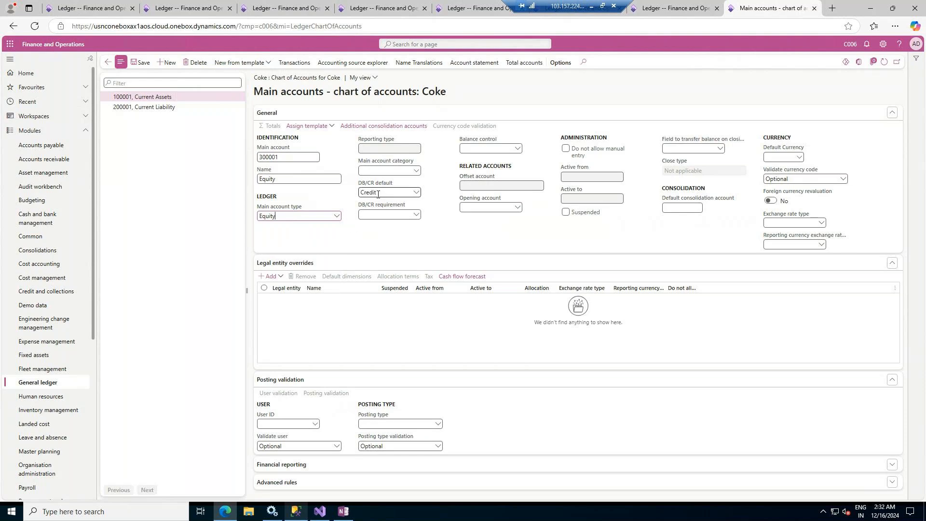
Try to find a main account category for the Equity account by searching for Equity, and clear the entry
left_click(416, 171)
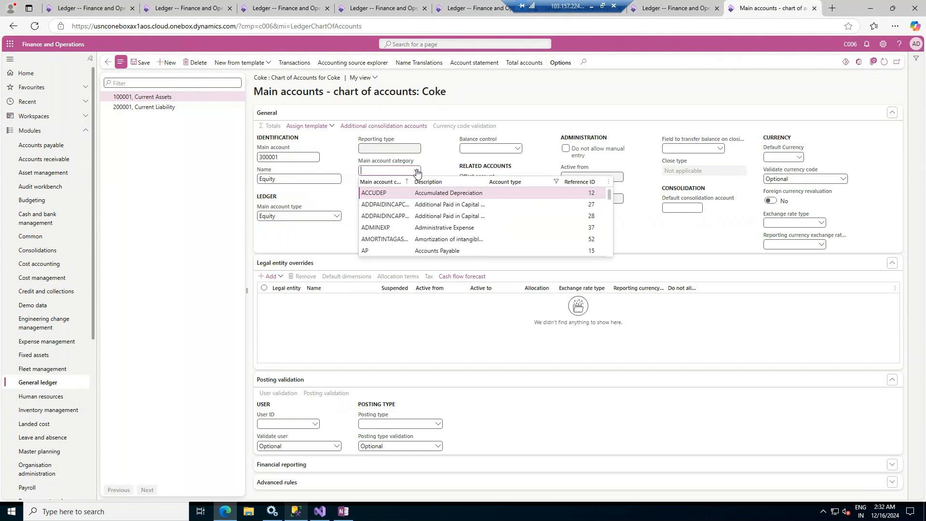
type("Equity")
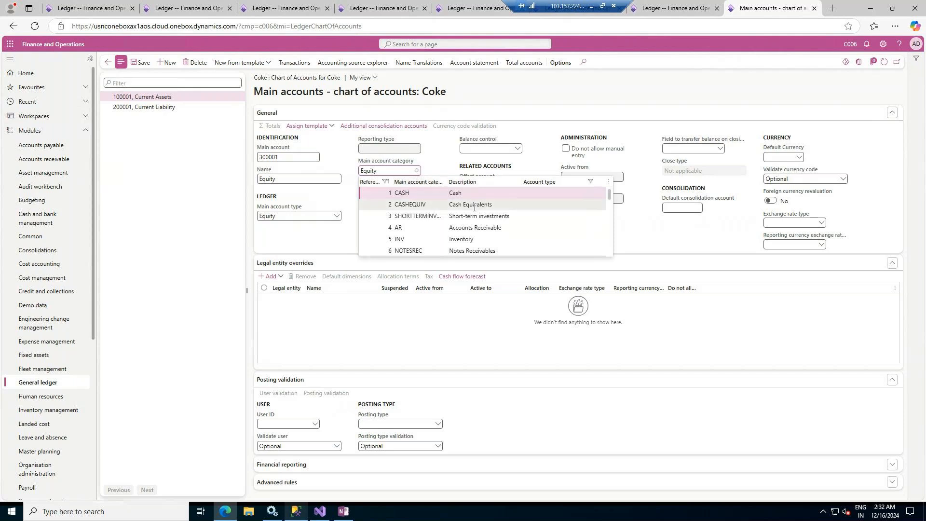
scroll(469, 216, "down", 1)
scroll(468, 216, "down", 3)
scroll(468, 217, "down", 3)
scroll(468, 216, "down", 8)
scroll(469, 217, "down", 5)
scroll(469, 217, "down", 1)
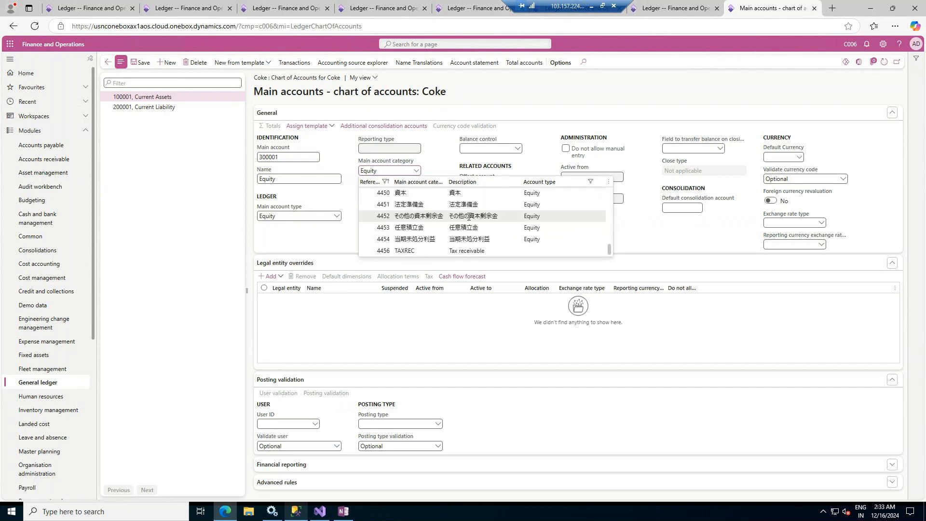
scroll(469, 216, "up", 12)
scroll(468, 216, "up", 3)
scroll(469, 217, "up", 2)
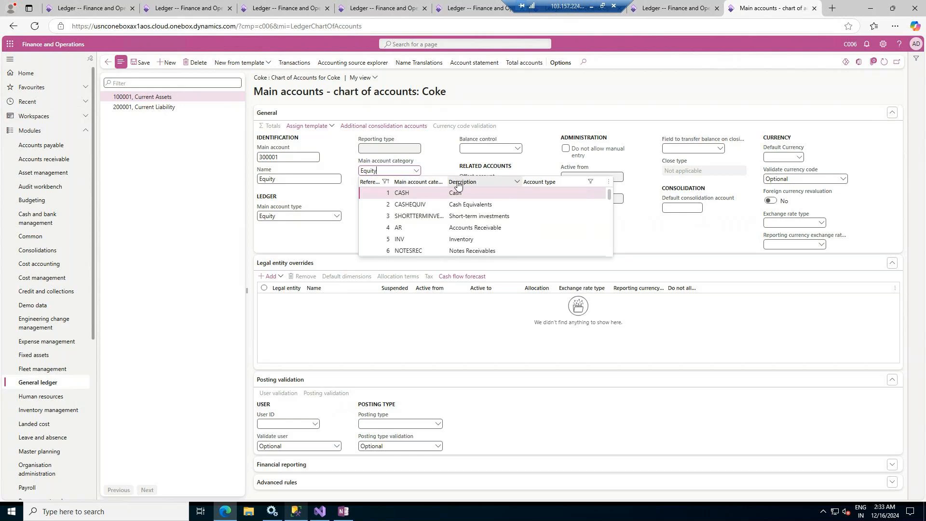
key("BackSpace")
key("BackSpace")
key("BackSpace")
key("BackSpace")
key("BackSpace")
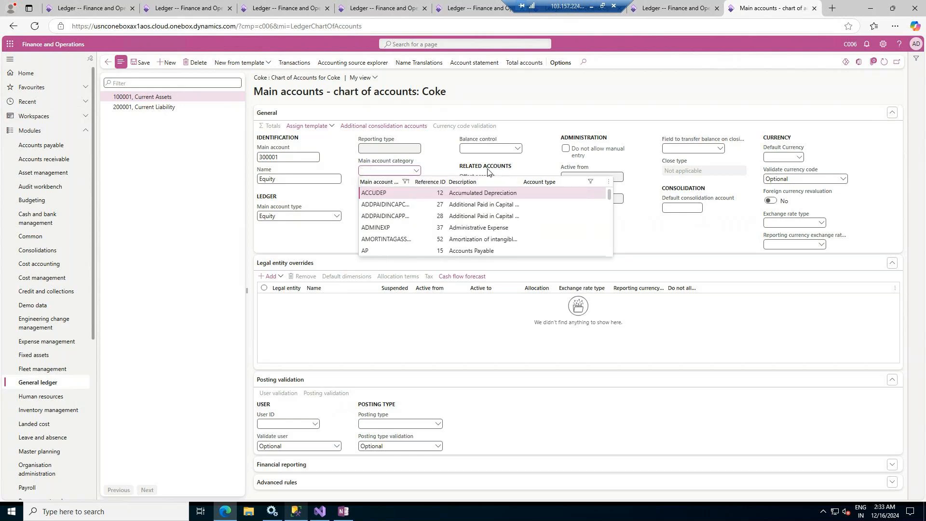
Try filtering the main account categories to descriptions that contain "equity", and clear the filter
left_click(491, 183)
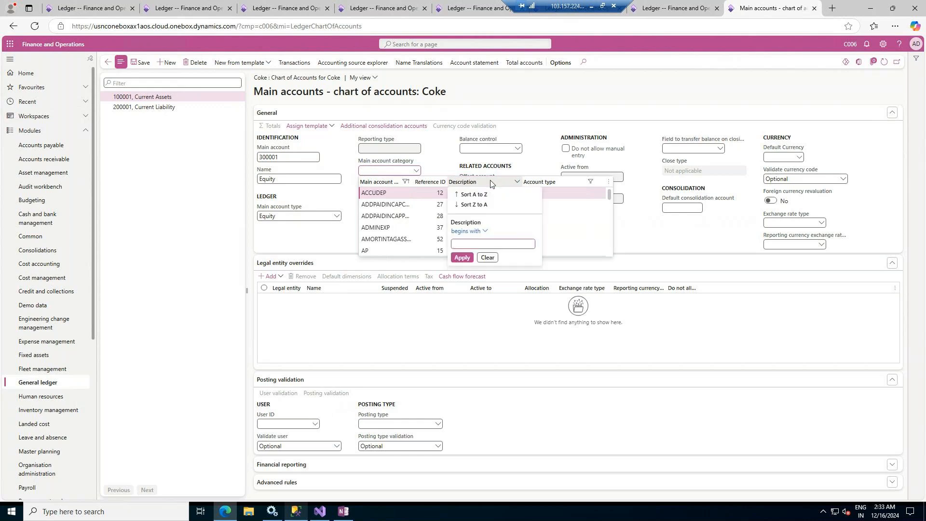
left_click(480, 232)
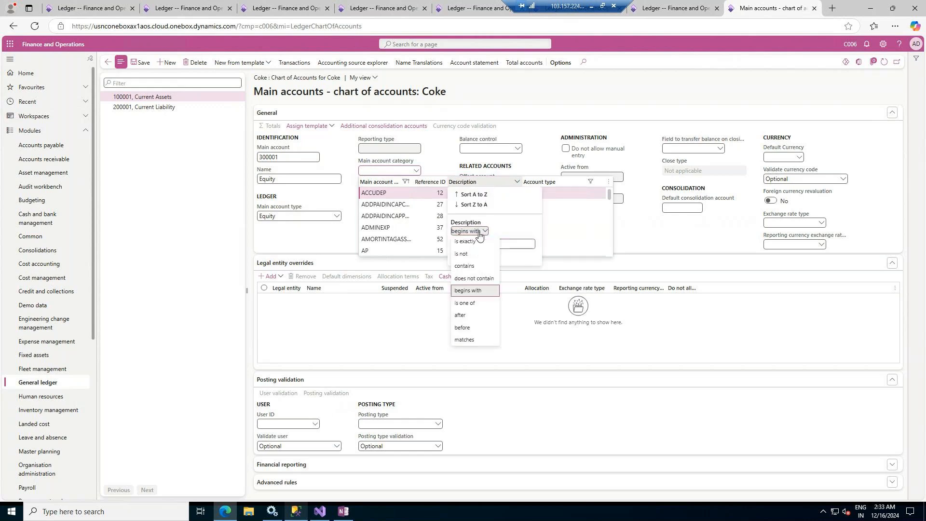
left_click(464, 266)
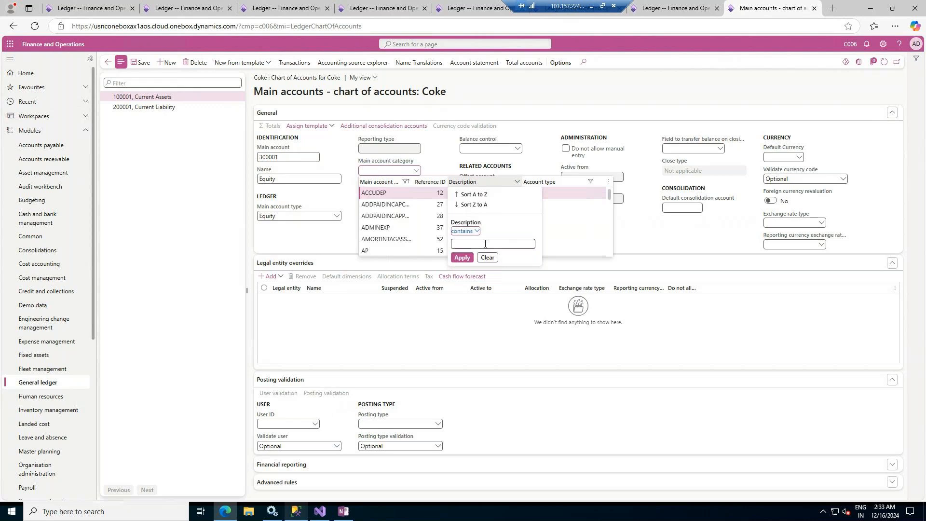
type("equity")
key("Return")
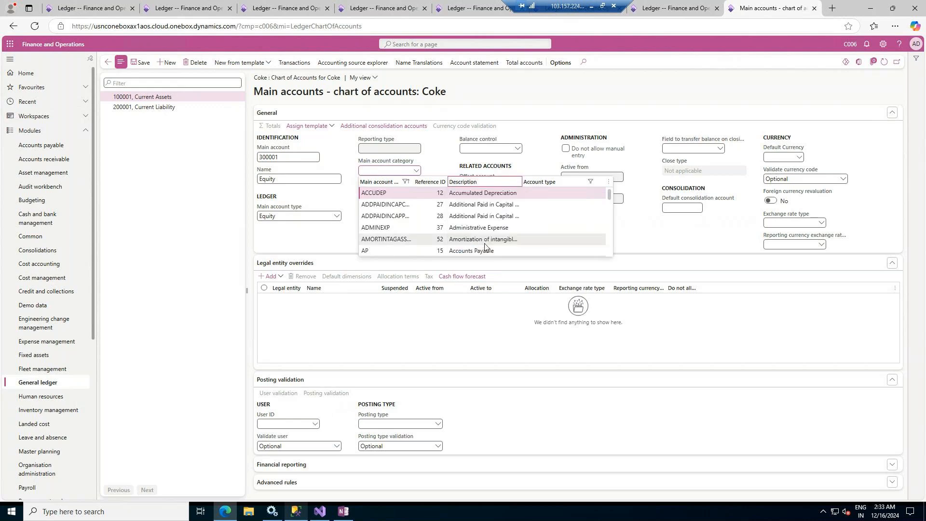
left_click(515, 181)
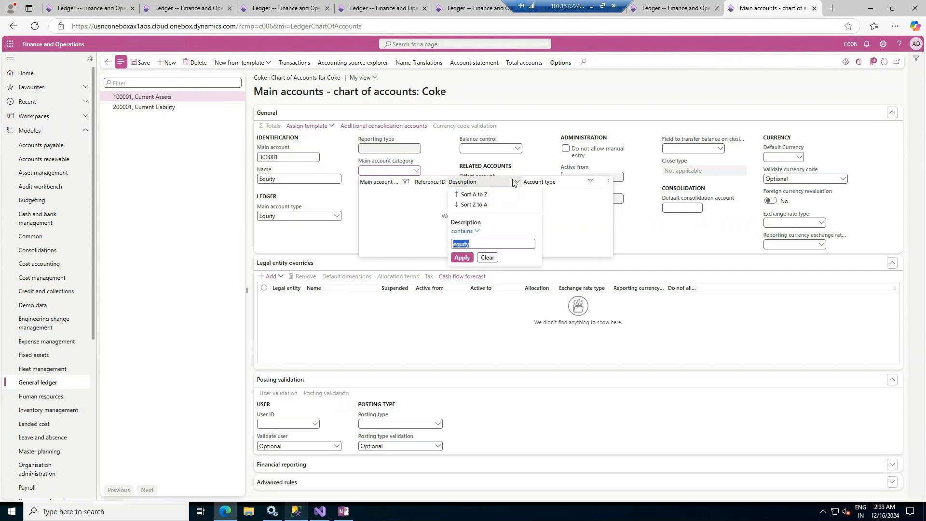
left_click(489, 257)
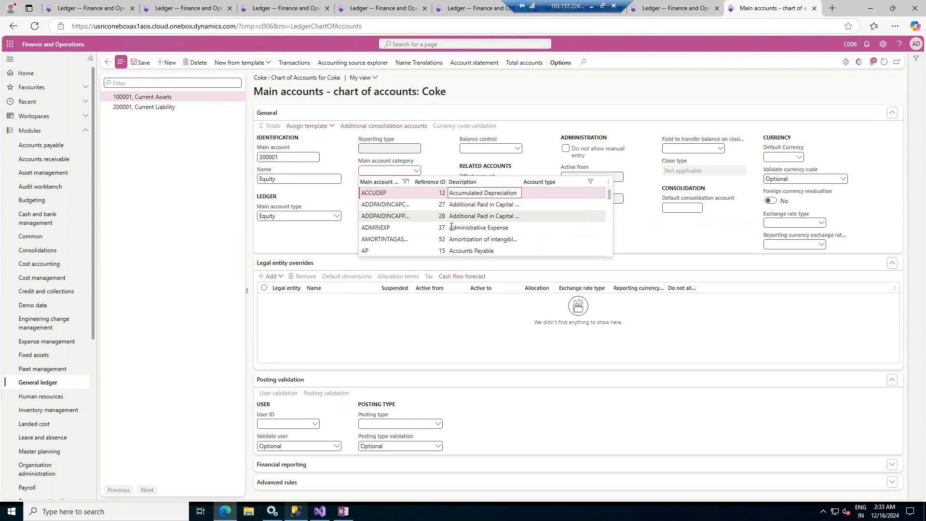
Set the Equity account's category to CAPITAL, save it and return to the charts of accounts
scroll(463, 225, "down", 1)
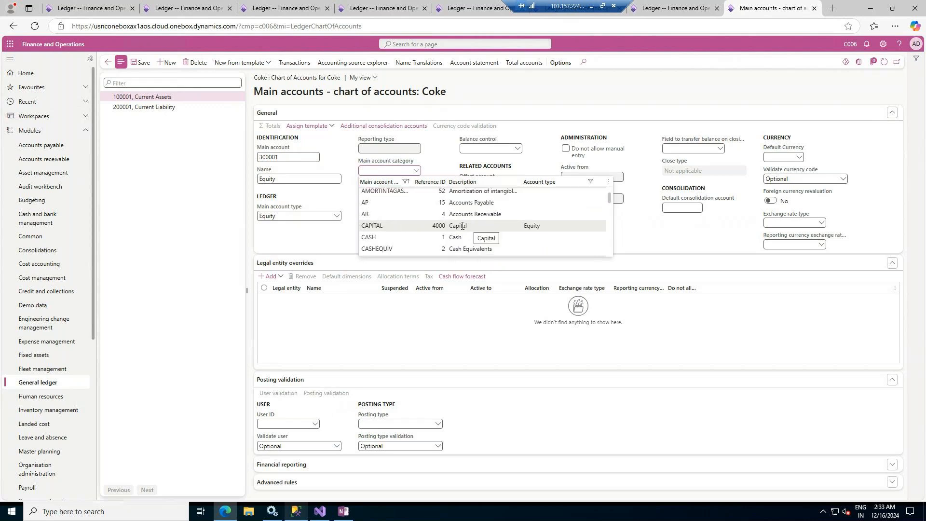
left_click(489, 227)
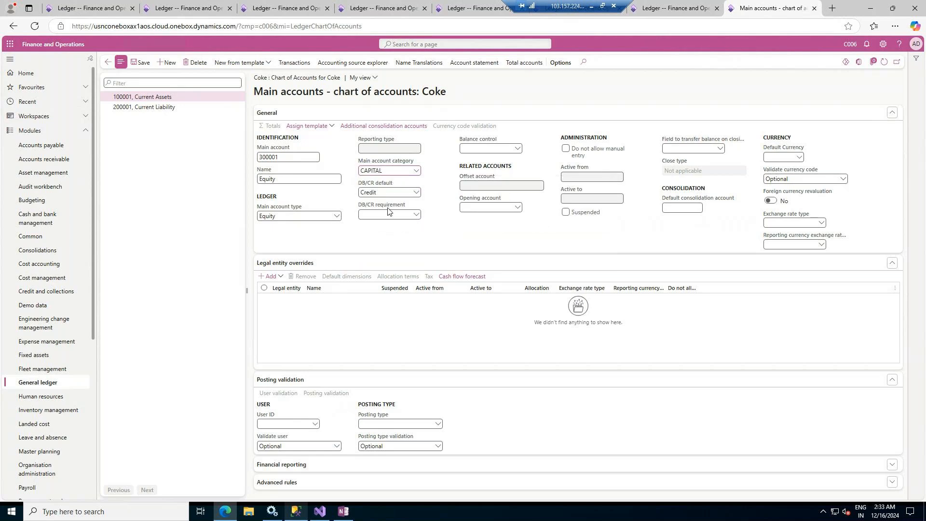
left_click(140, 62)
left_click(110, 62)
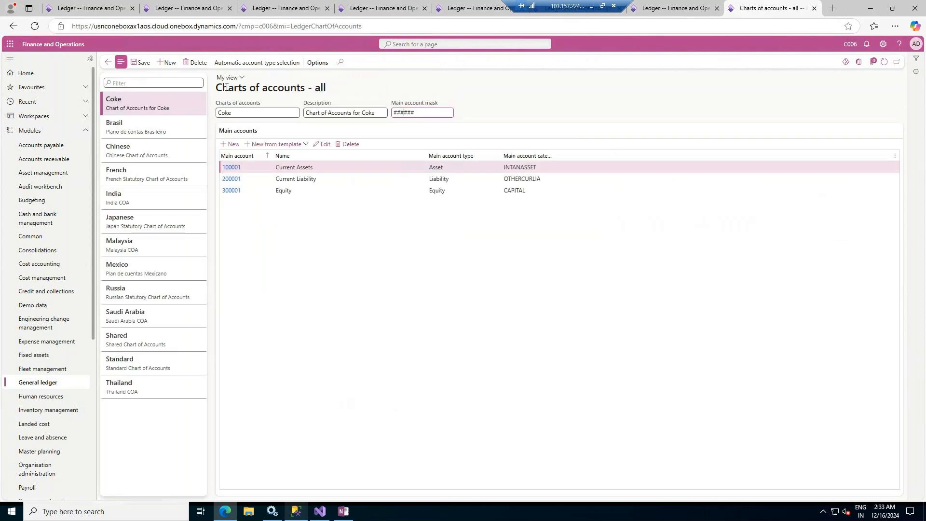
Add a Coke main account numbered 400001 with the name Expense and main account type Expense
left_click_drag(219, 86, 333, 88)
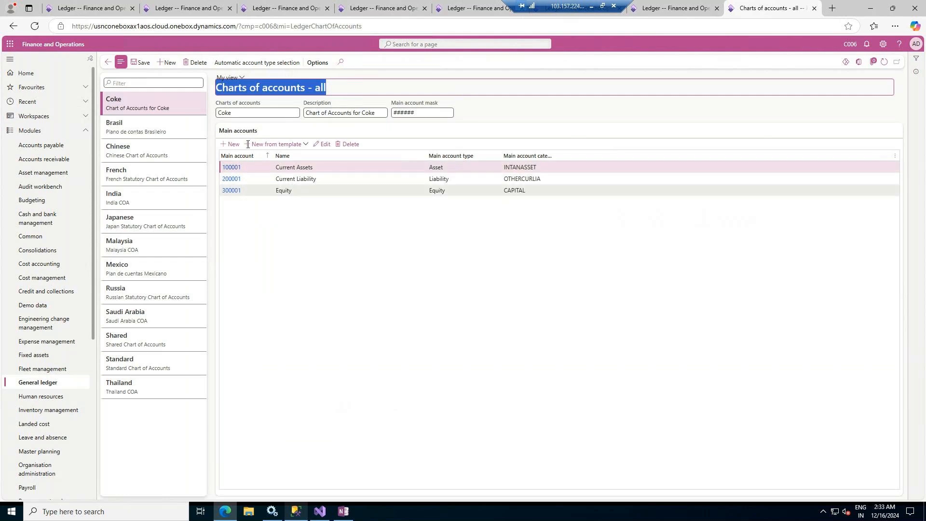
left_click(233, 145)
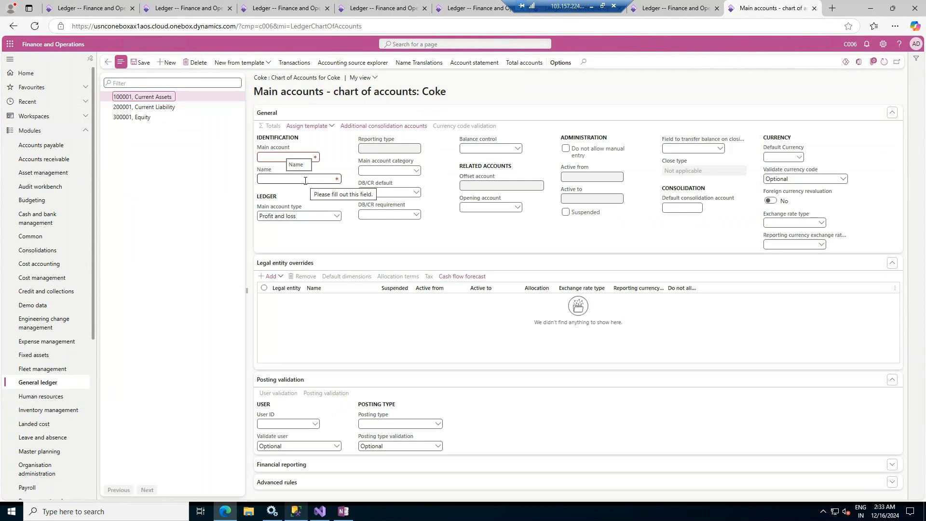
left_click(166, 65)
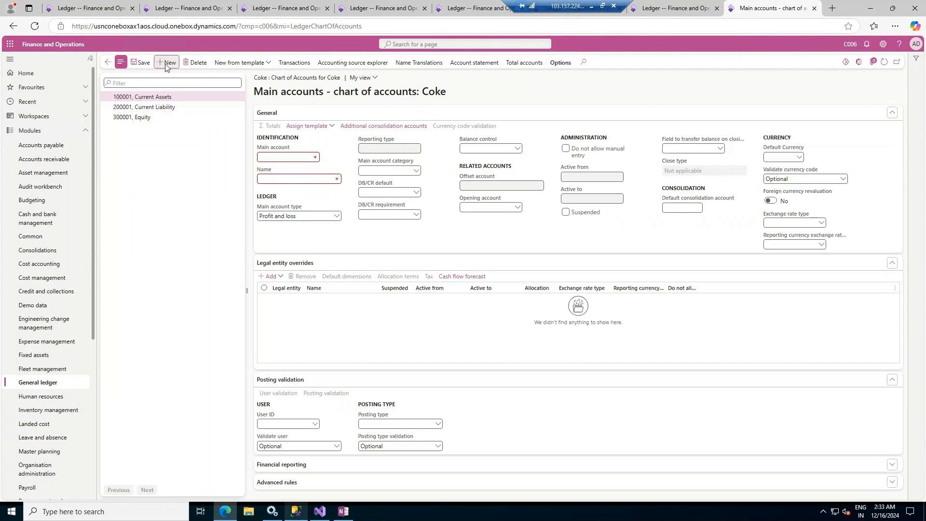
left_click(287, 158)
key("Tab")
type("Expense")
key("Tab")
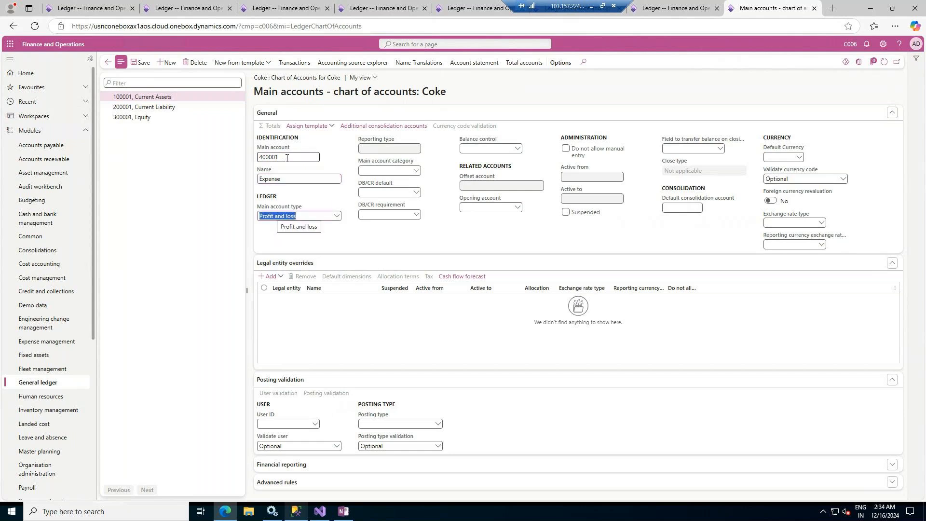
left_click(338, 221)
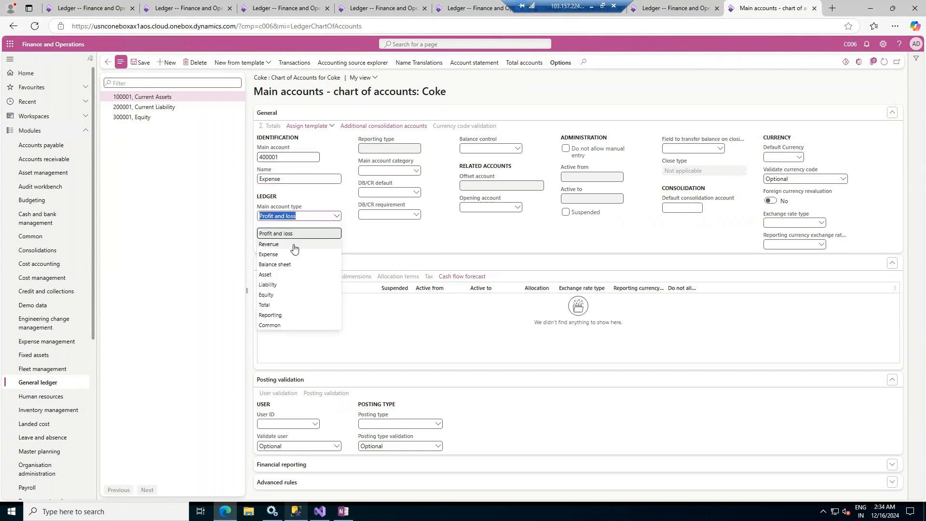
left_click(283, 256)
Set the Expense account's main account category to EXP and save the account
left_click(405, 171)
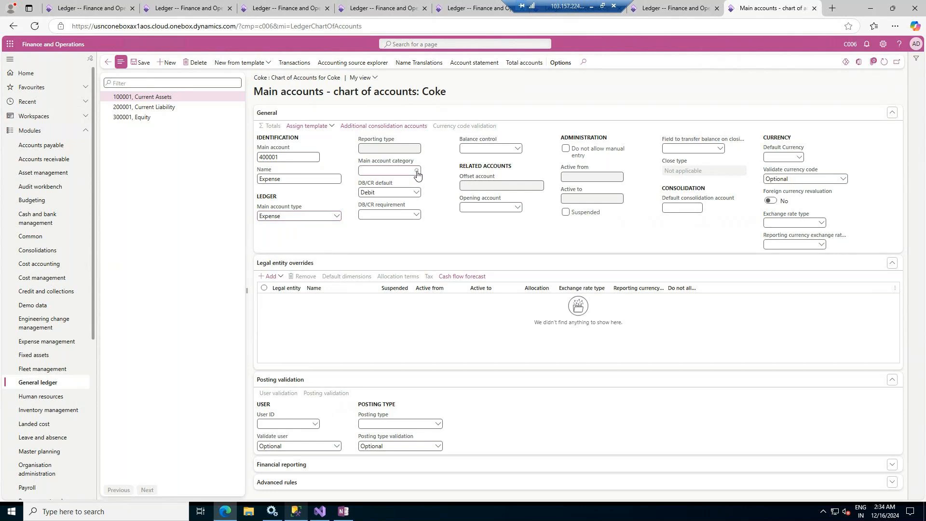
left_click(417, 172)
scroll(457, 199, "down", 1)
scroll(457, 200, "down", 5)
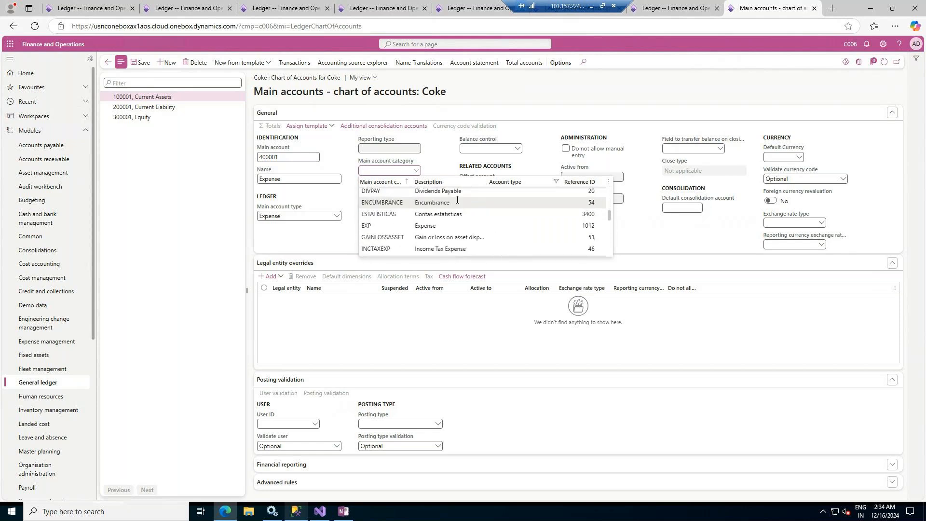
left_click(431, 227)
left_click(142, 65)
Start another main account in the Coke chart of accounts
left_click(168, 63)
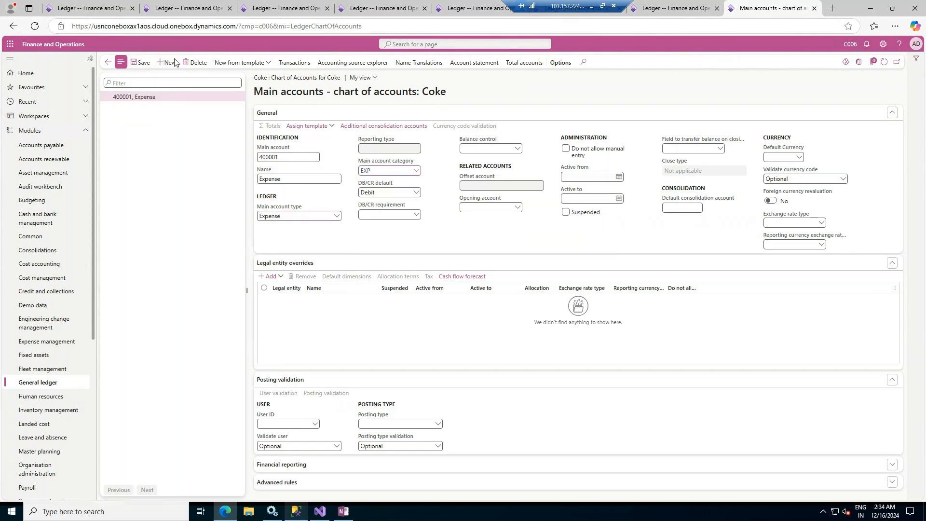
Create main account 500001 named Revenue in the Coke chart of accounts, with Revenue as its main account type
type("5")
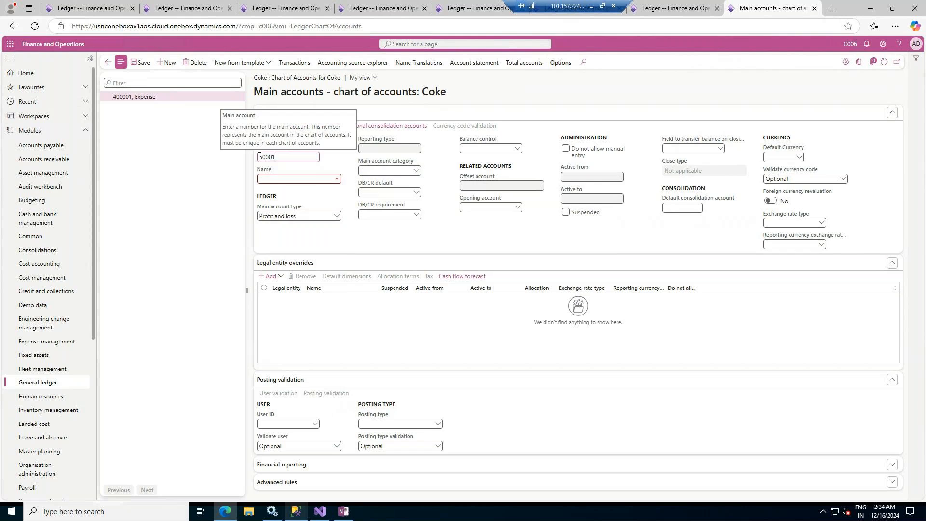
key("Tab")
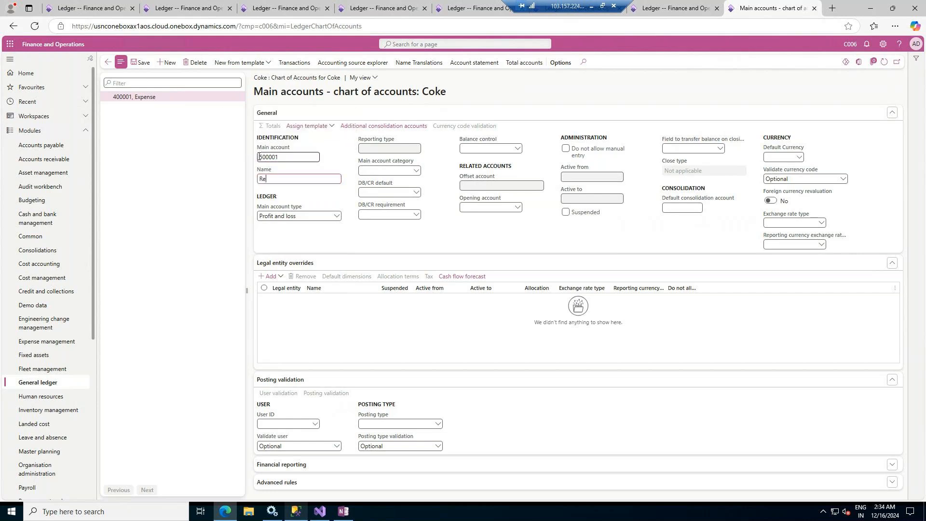
key("Tab")
left_click(337, 216)
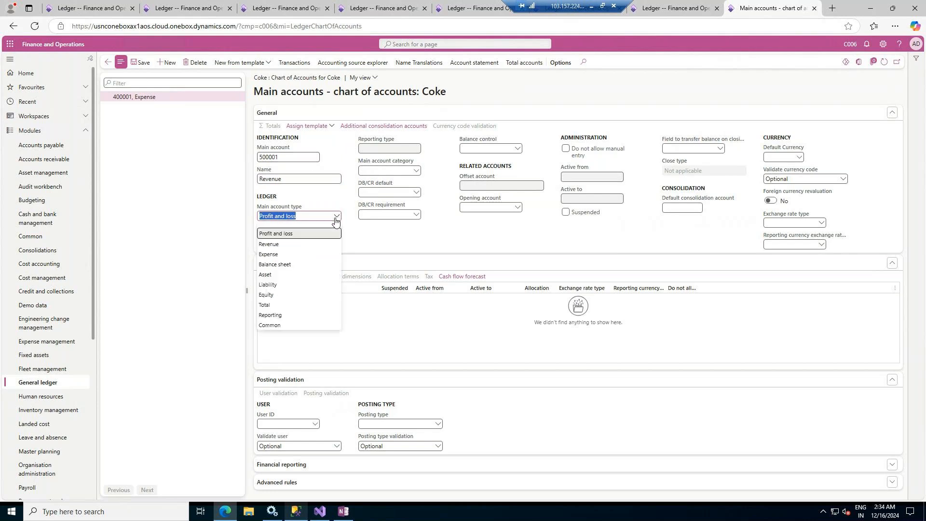
left_click(297, 244)
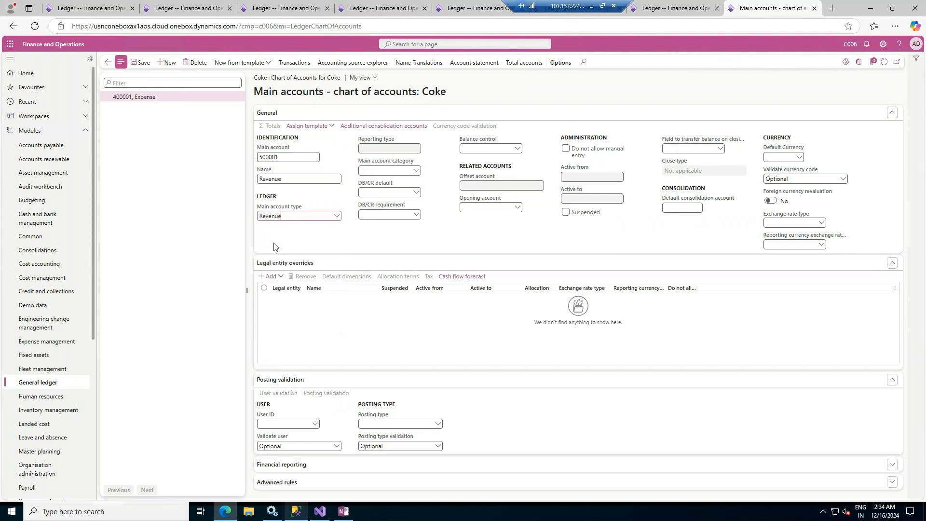
Assign the REV main account category to the Revenue account, save it, and return to the charts of accounts overview
left_click(417, 171)
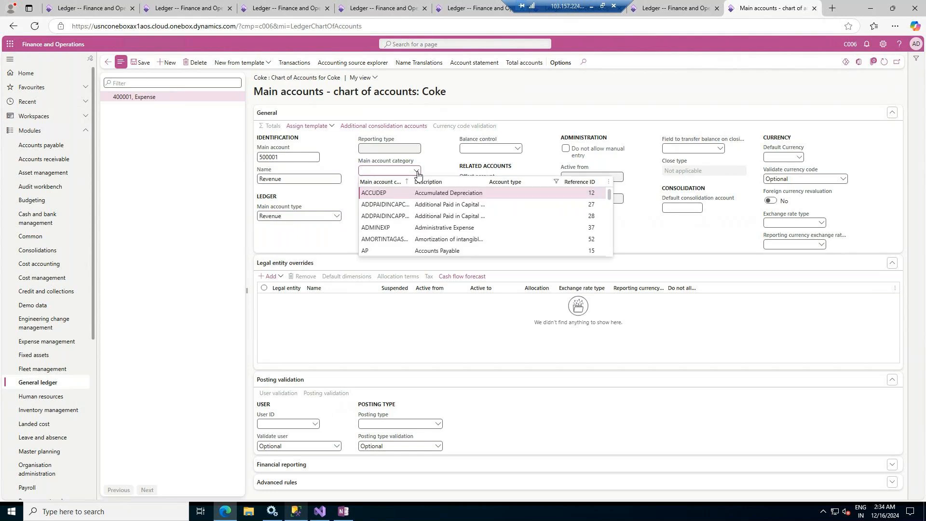
scroll(443, 226, "down", 2)
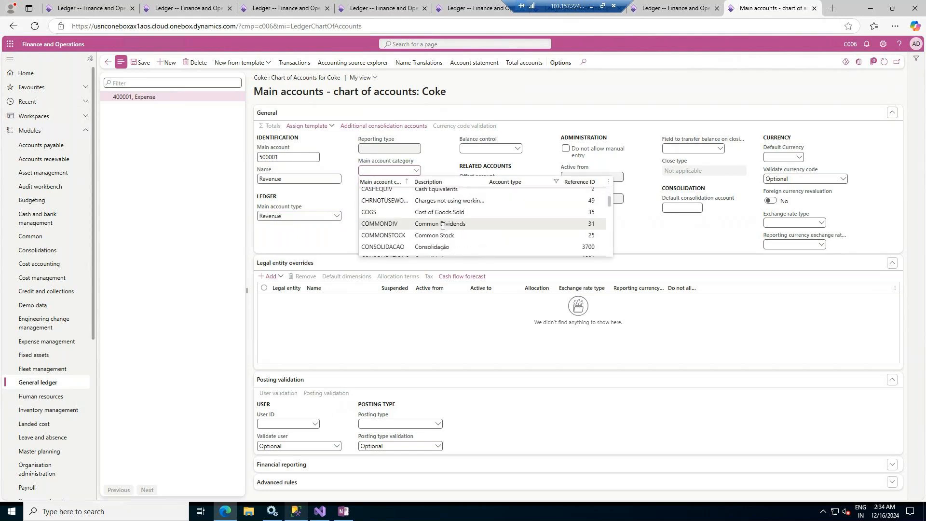
scroll(442, 226, "down", 5)
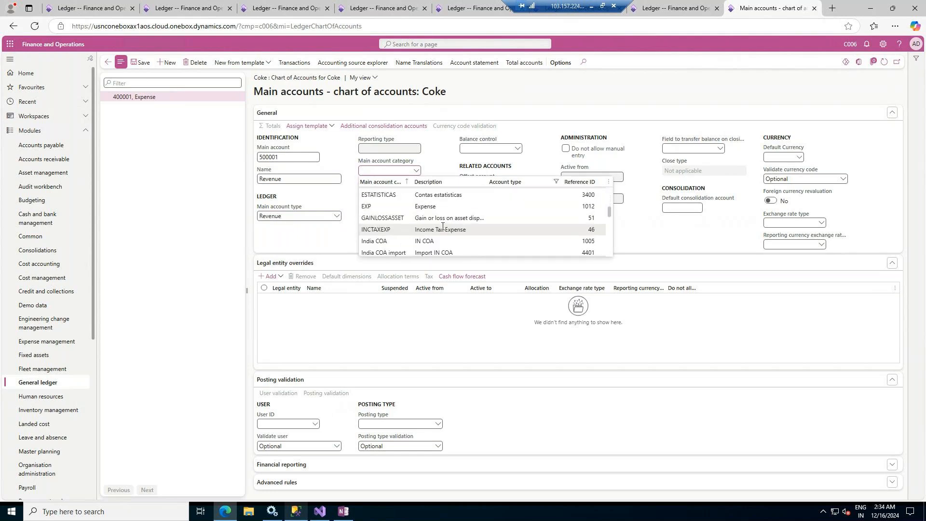
scroll(443, 226, "down", 6)
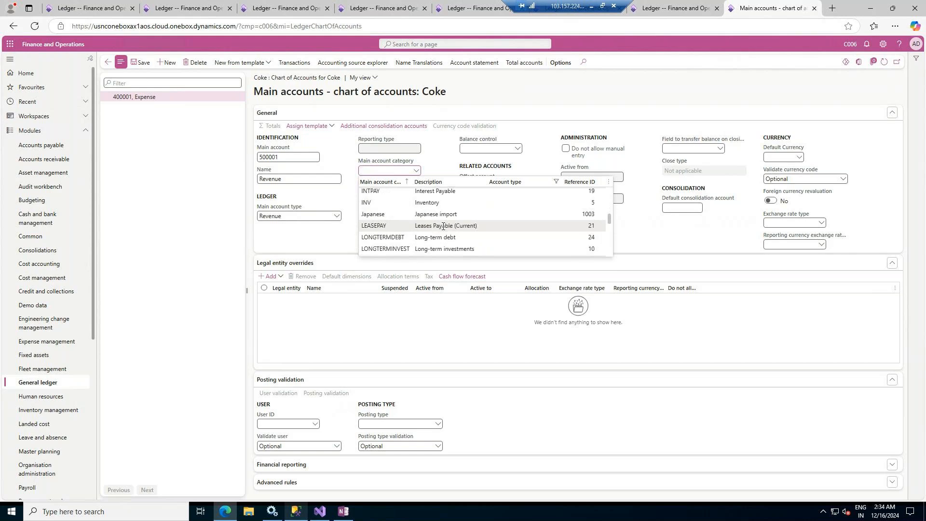
scroll(443, 226, "down", 5)
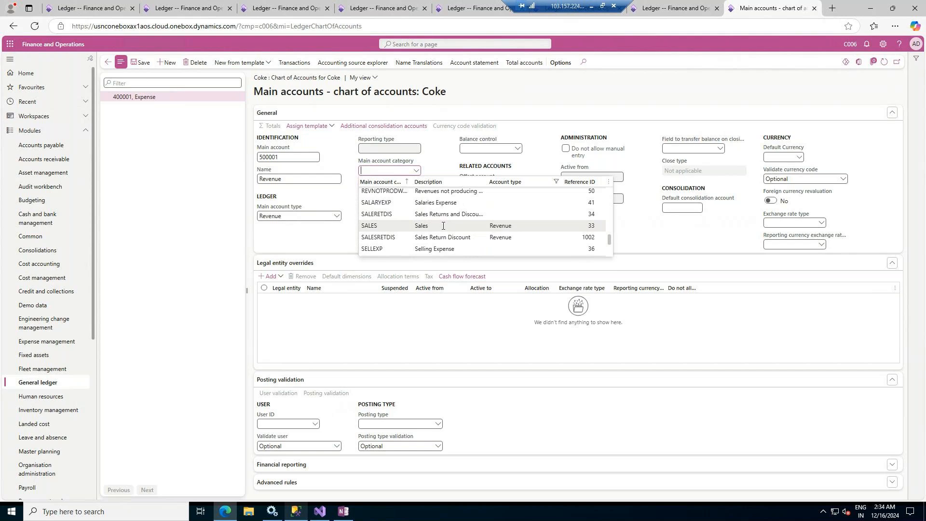
scroll(489, 219, "up", 10)
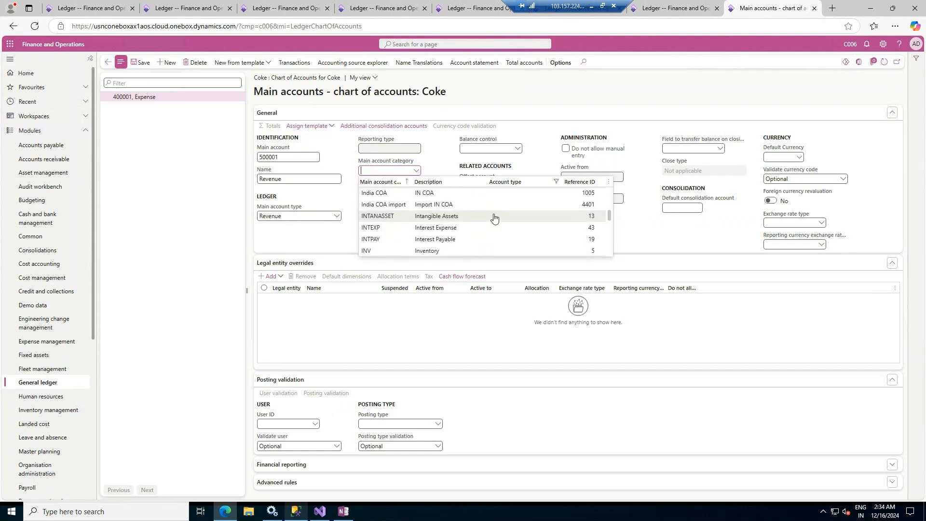
scroll(494, 218, "down", 5)
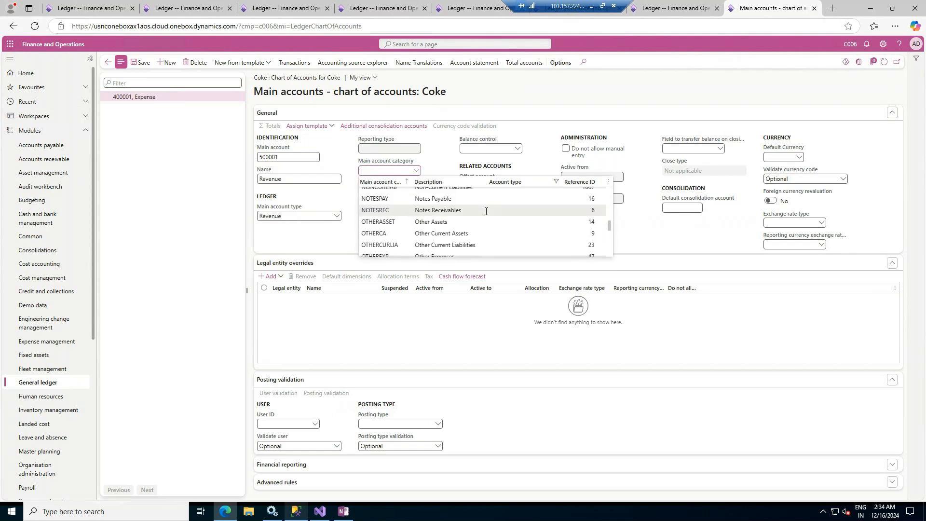
scroll(486, 210, "down", 5)
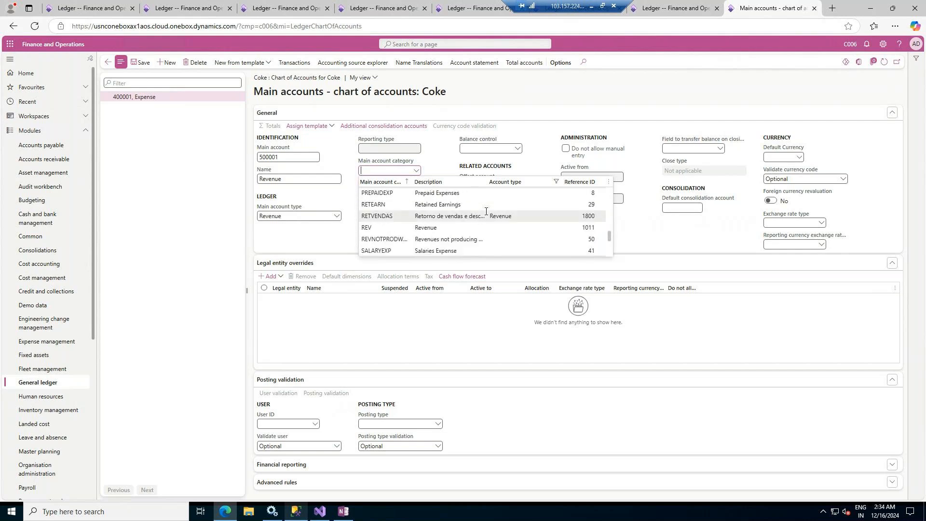
left_click(428, 229)
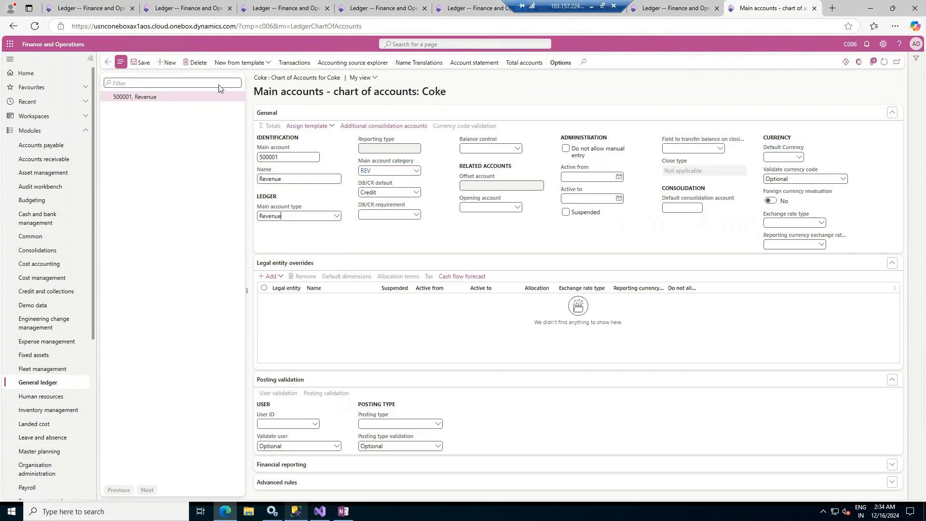
left_click(140, 62)
left_click(107, 62)
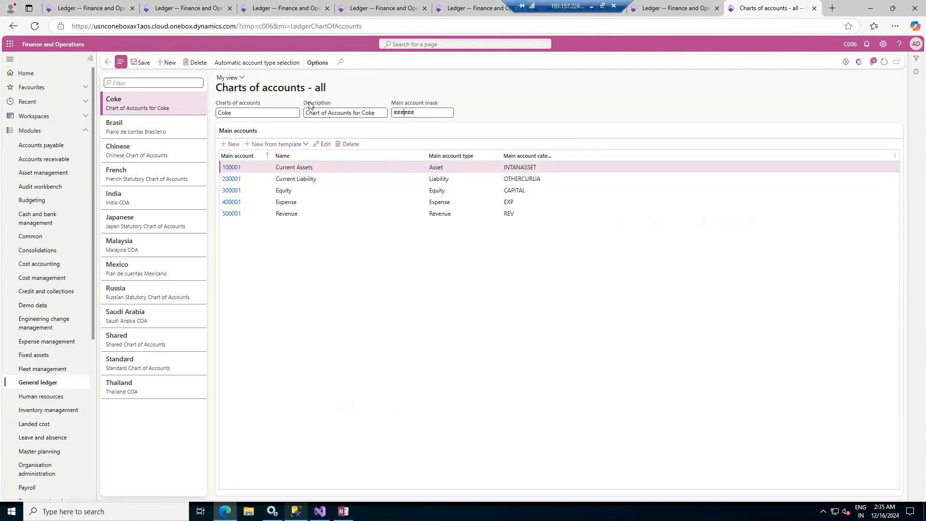
Set the chart of accounts to Coke in the COKE US ledger and save the ledger
left_click_drag(230, 113, 216, 113)
left_click(100, 3)
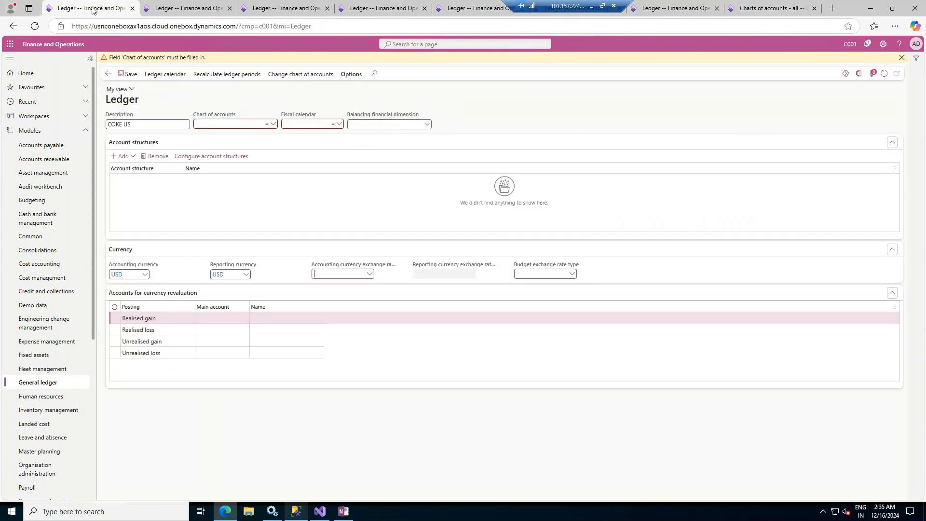
left_click(271, 125)
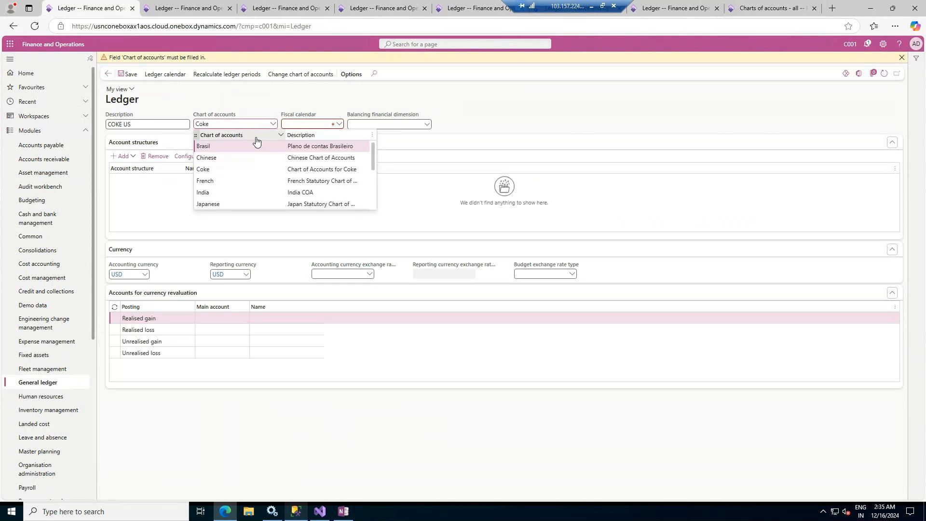
left_click(298, 125)
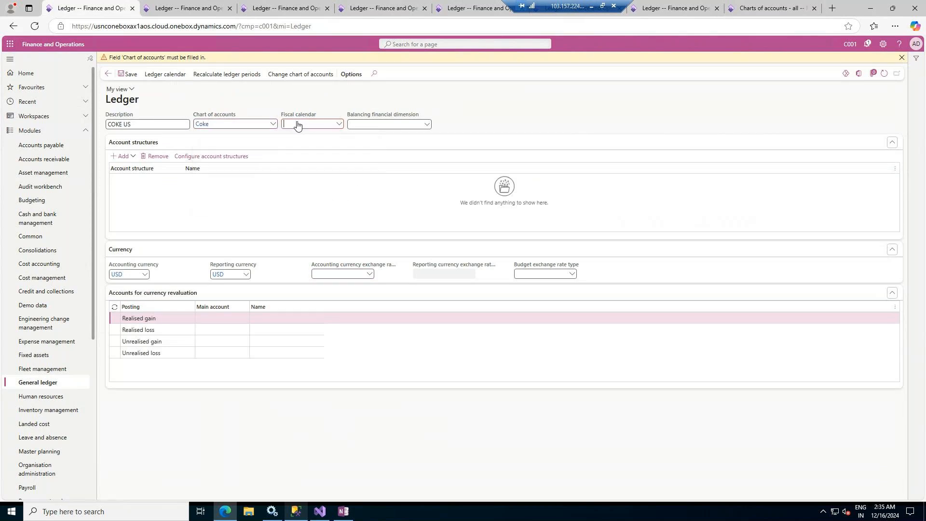
left_click(126, 76)
Select Coke as the chart of accounts for the COKE UAE ledger
left_click(194, 10)
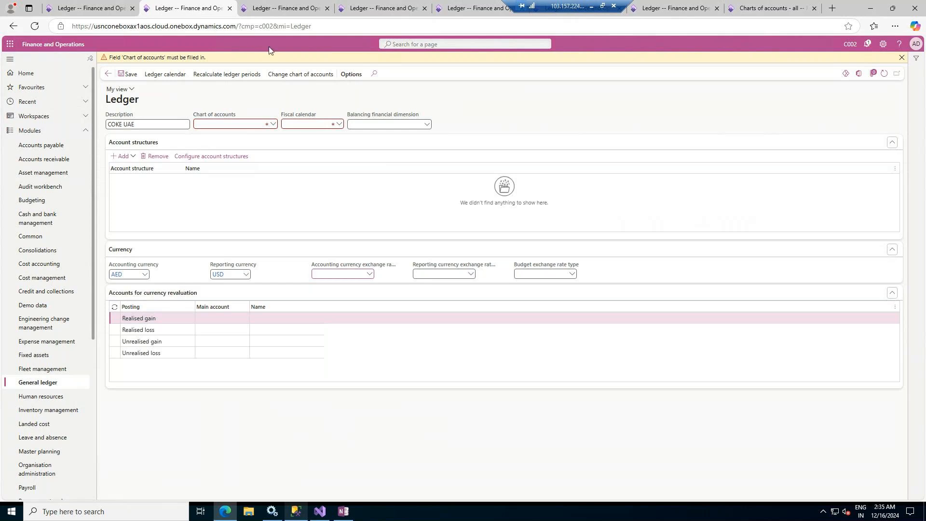
left_click(270, 124)
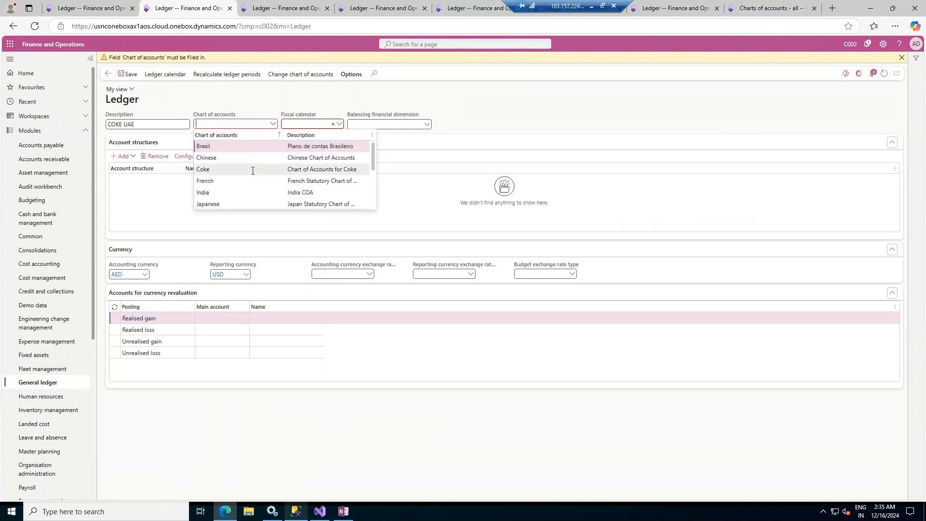
scroll(249, 169, "down", 2)
scroll(241, 169, "up", 2)
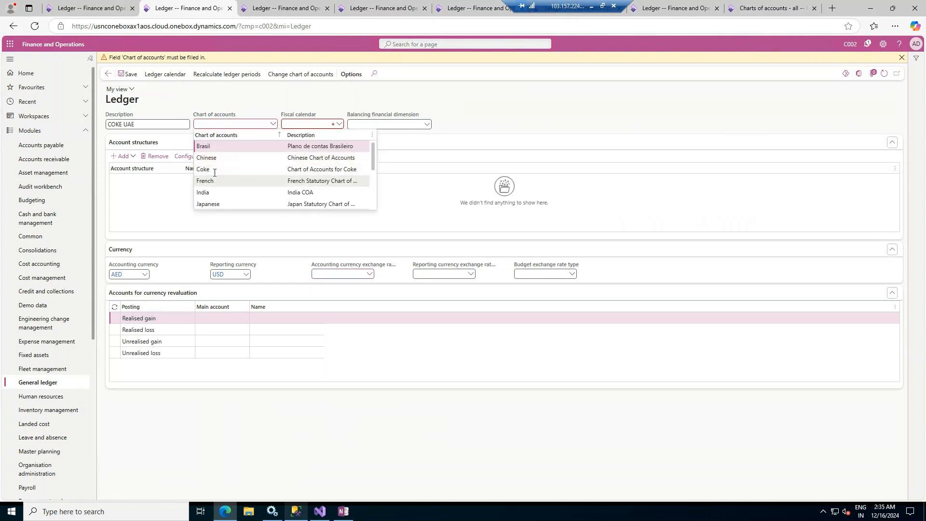
left_click(213, 170)
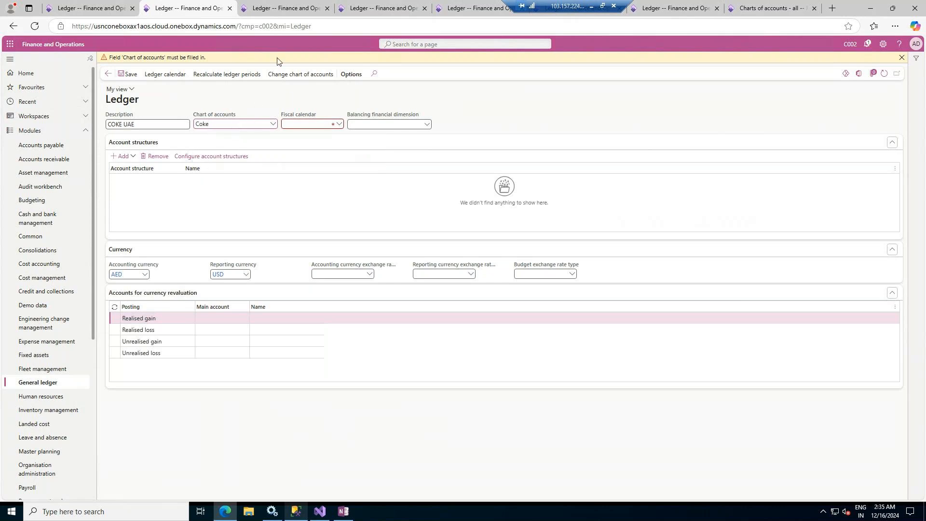
Select Coke as the chart of accounts for the COKE UK ledger in company C003
left_click(283, 11)
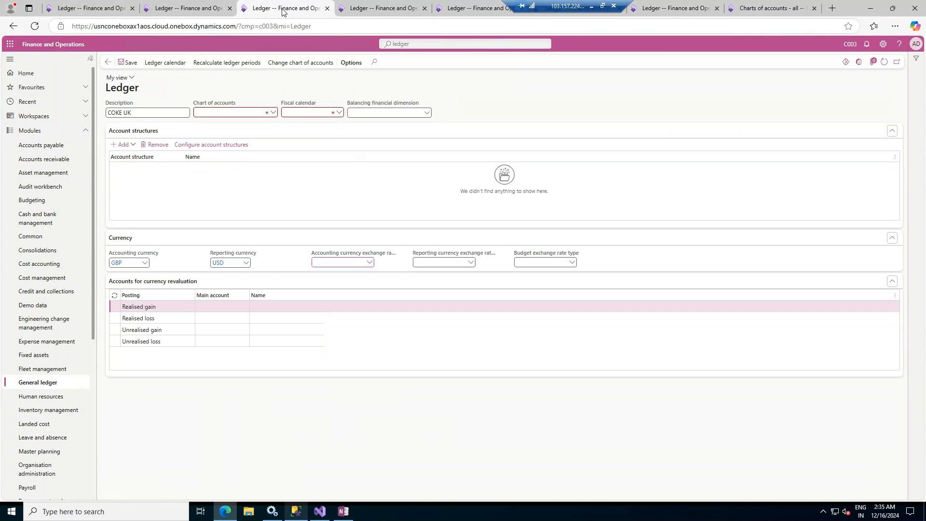
left_click(272, 113)
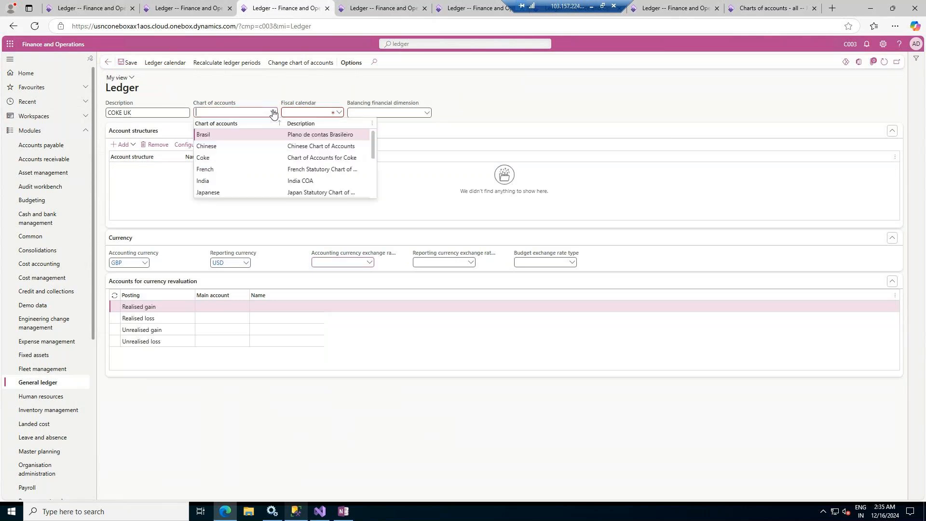
left_click(216, 158)
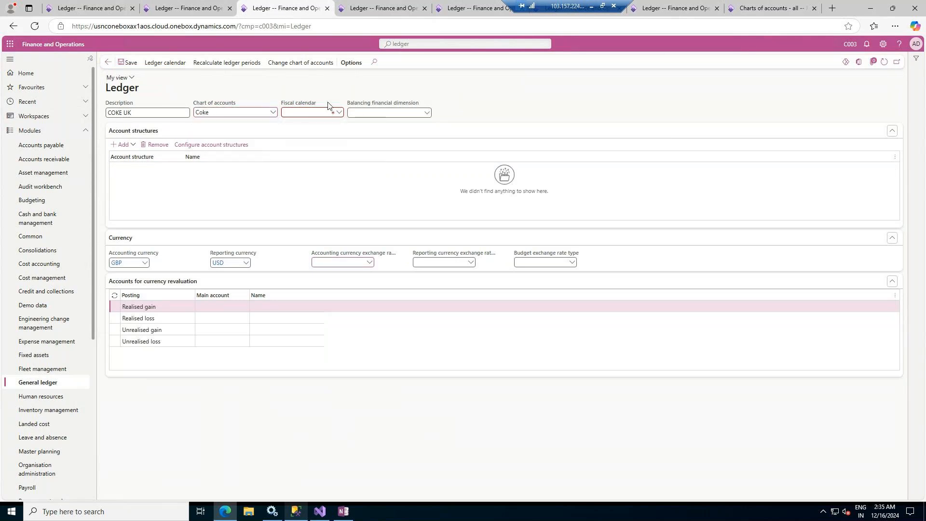
Select Coke as the chart of accounts for the COKE AUS ledger in company C004
left_click(381, 9)
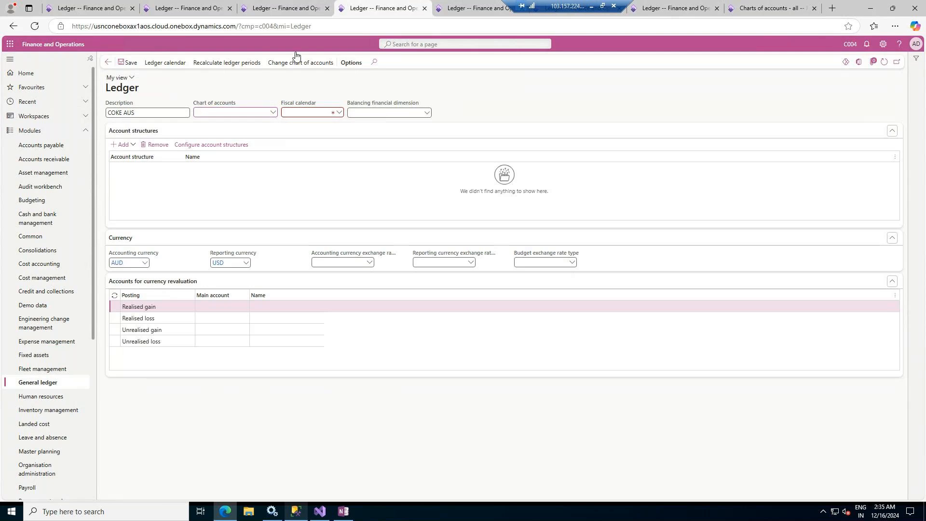
left_click(273, 114)
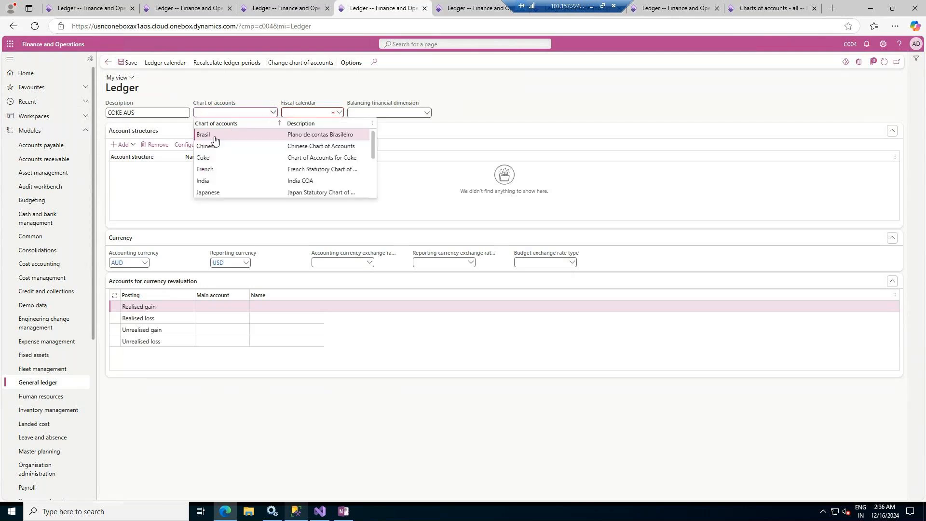
left_click(201, 158)
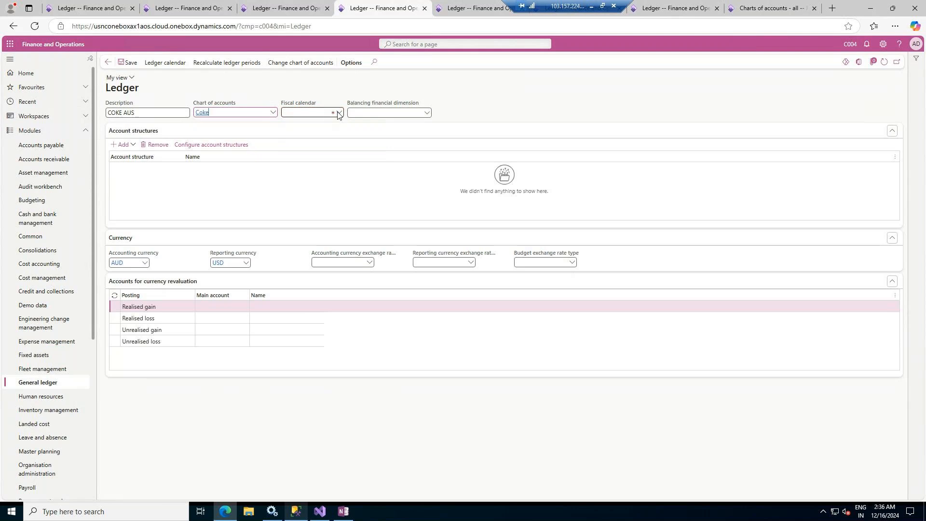
Select the India chart of accounts for the COKE INDIA ledger in company C005
left_click(472, 4)
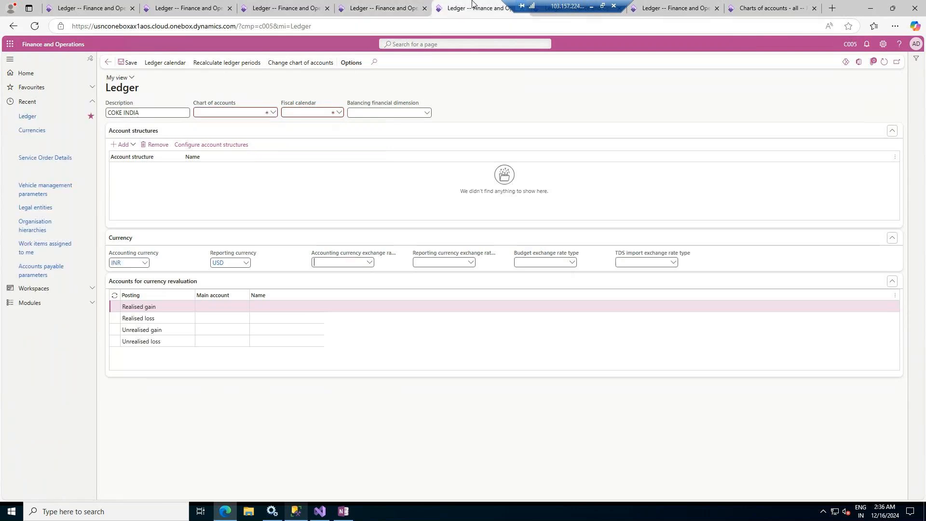
left_click(274, 114)
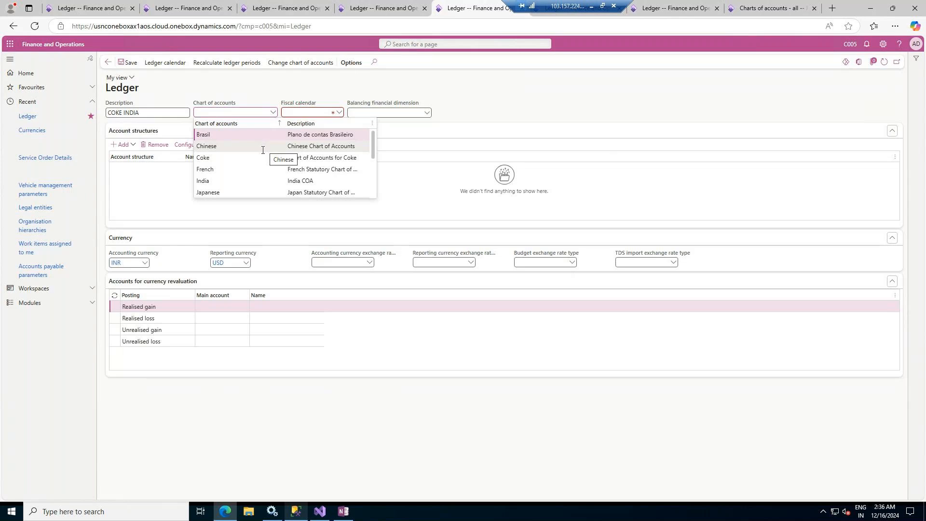
scroll(261, 150, "down", 5)
scroll(258, 149, "up", 3)
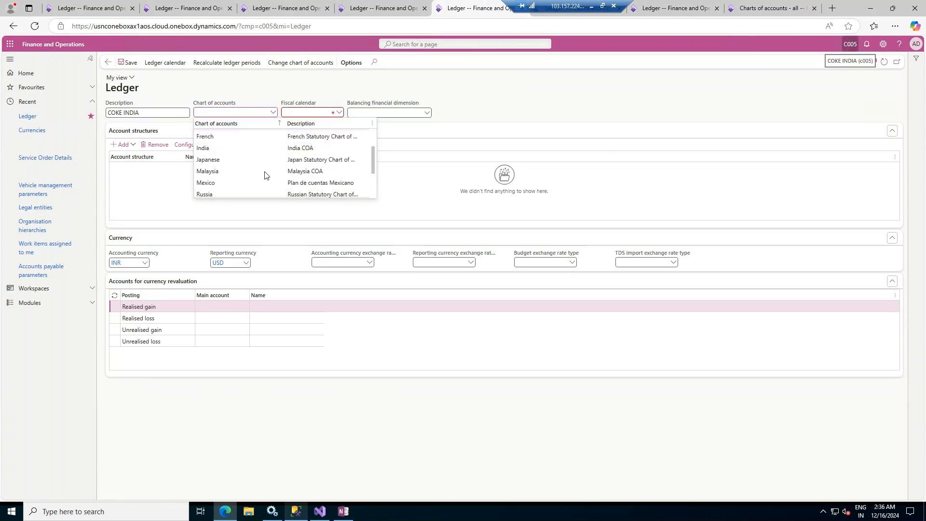
left_click(309, 148)
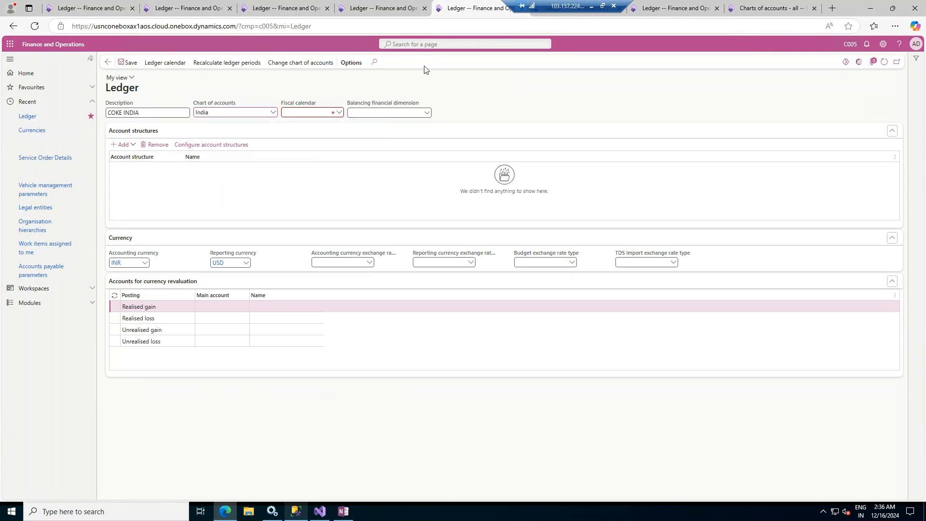
Return to the charts of accounts overview and display the main accounts of the Standard chart
left_click(357, 8)
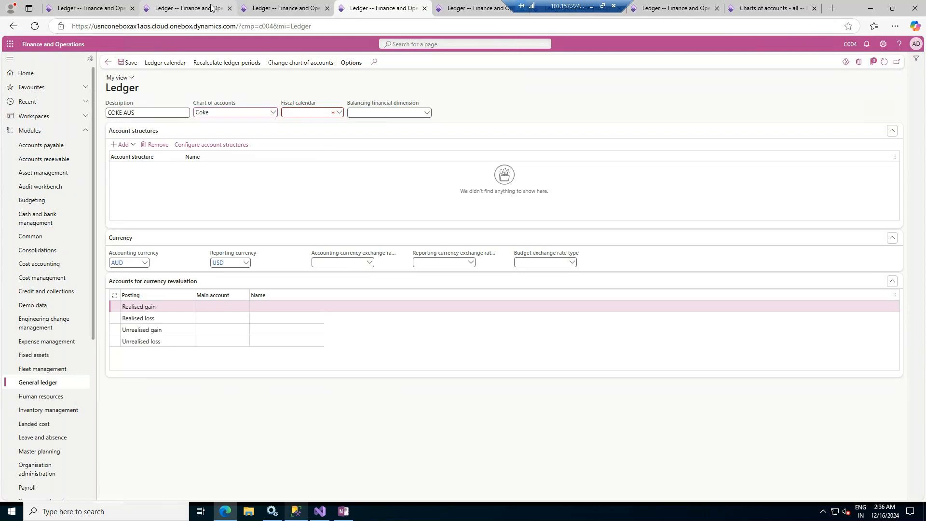
left_click_drag(564, 5, 465, 4)
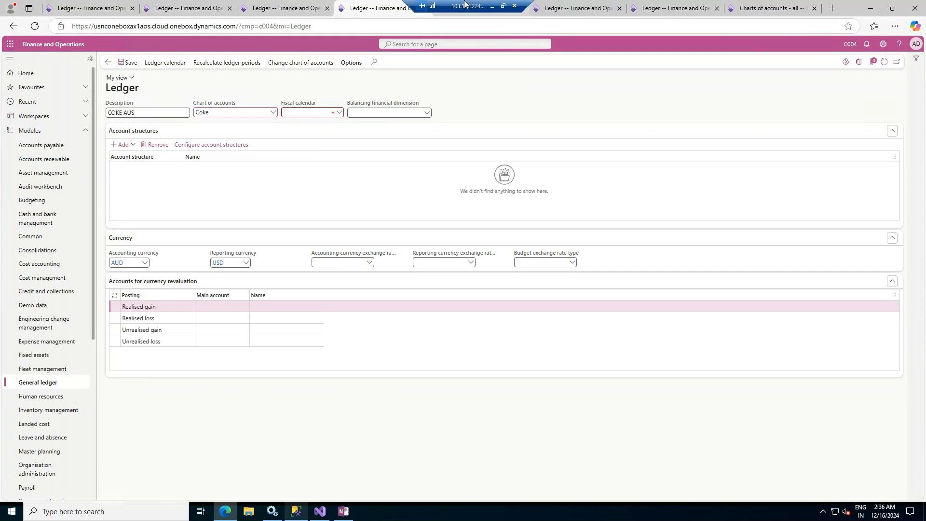
left_click(772, 8)
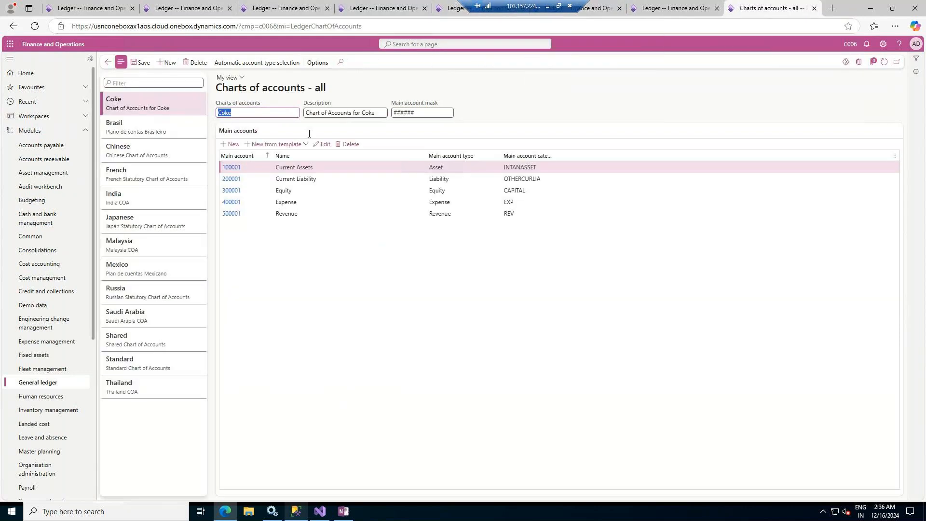
left_click(150, 369)
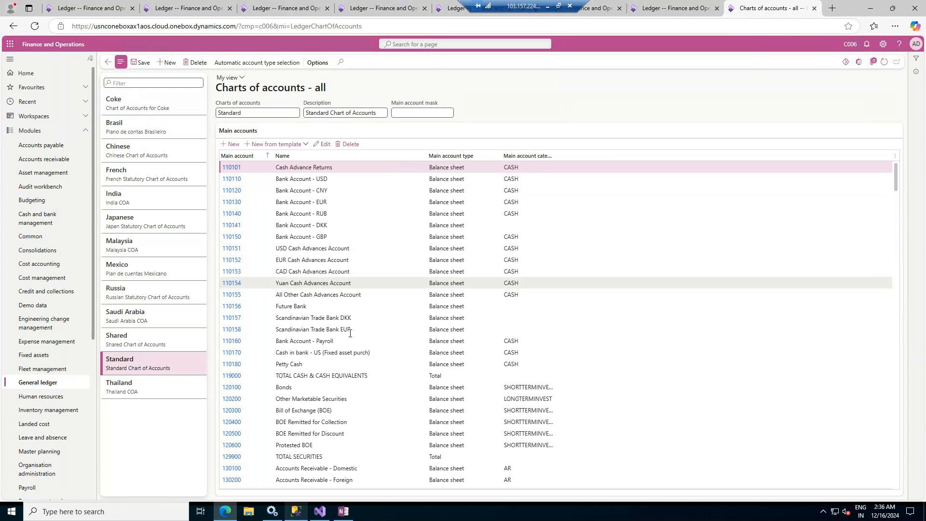
View the main accounts of the Shared and India charts and the details of India account 110110, Bank Account - USD
left_click(149, 342)
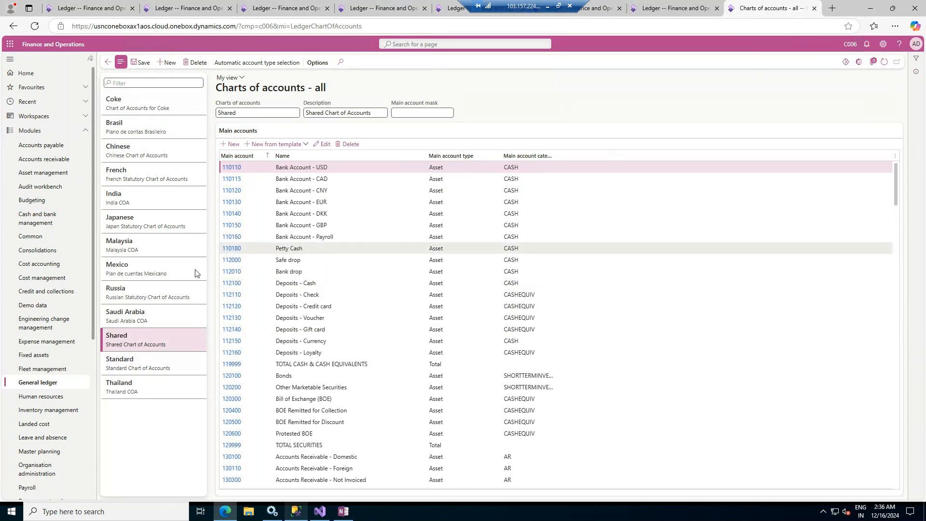
left_click(135, 200)
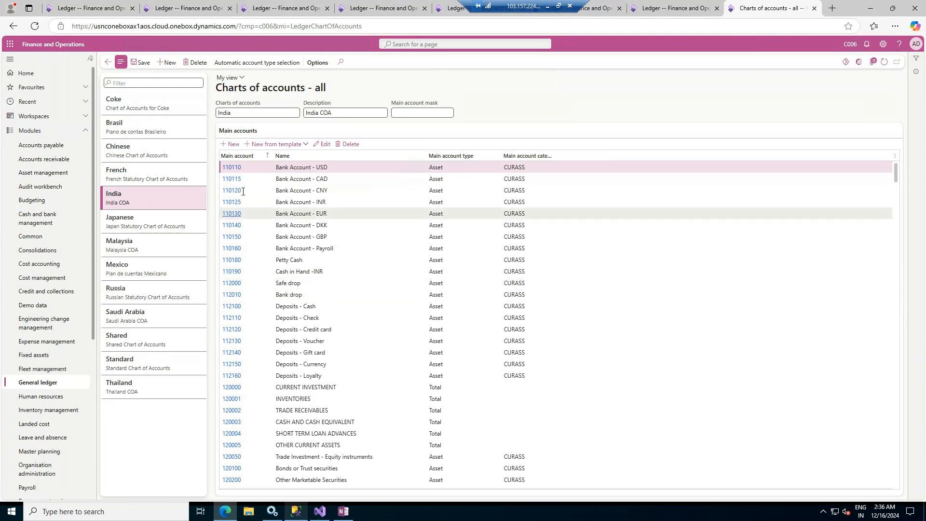
left_click(231, 169)
left_click(230, 168)
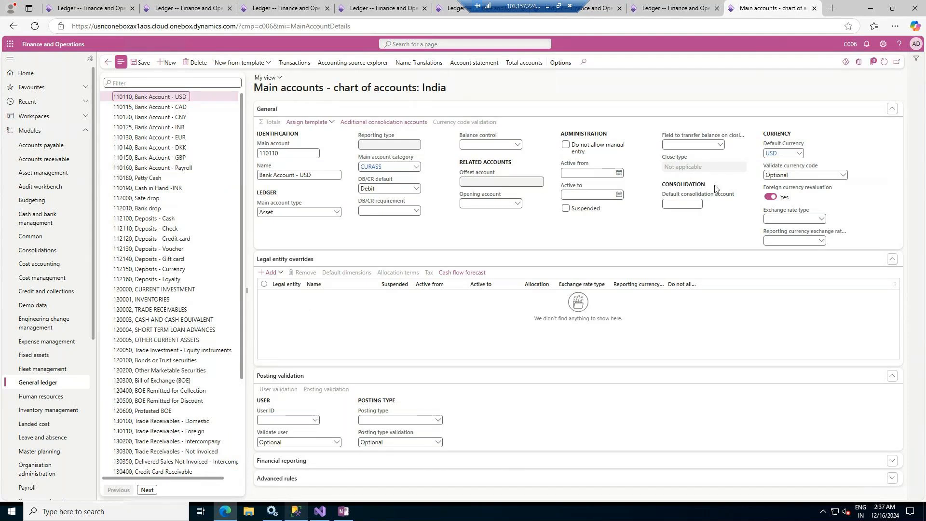
left_click(107, 64)
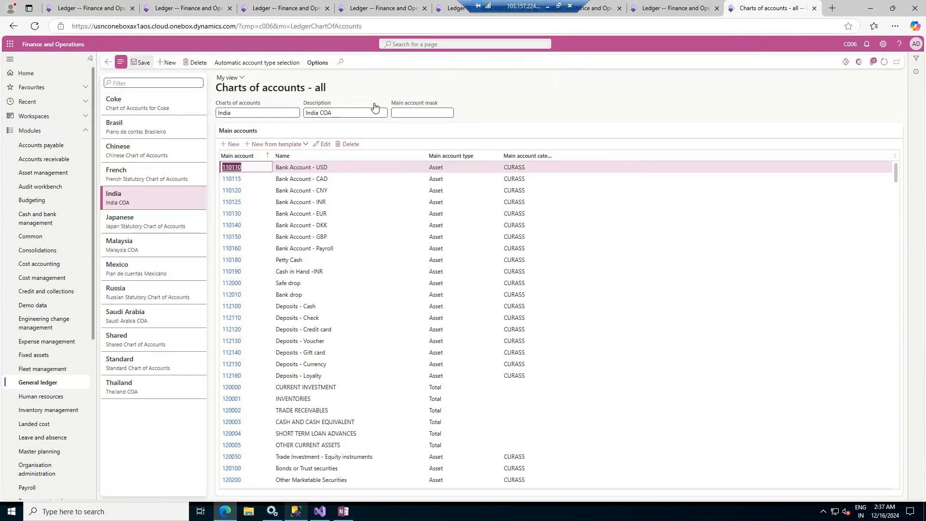
Select Coke as the chart of accounts for the COKE CONS ledger in company C007
left_click(351, 9)
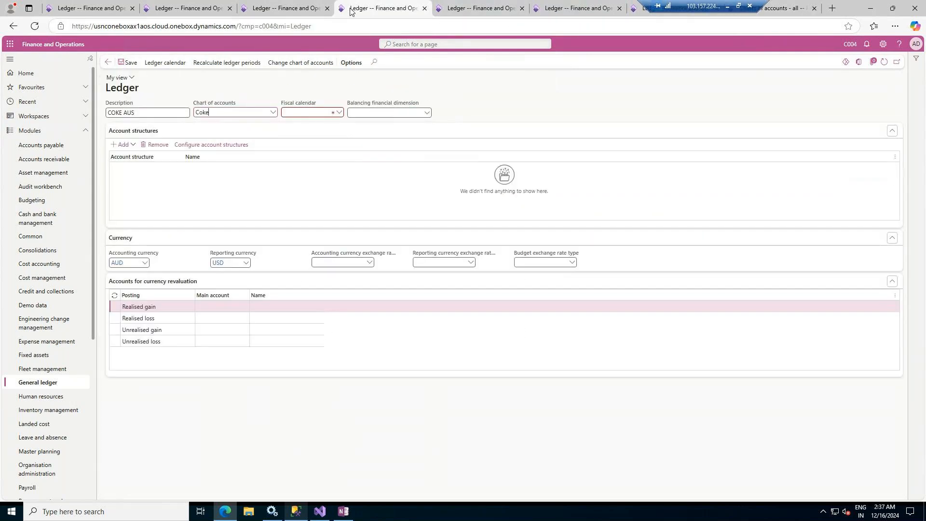
left_click(502, 3)
left_click(567, 5)
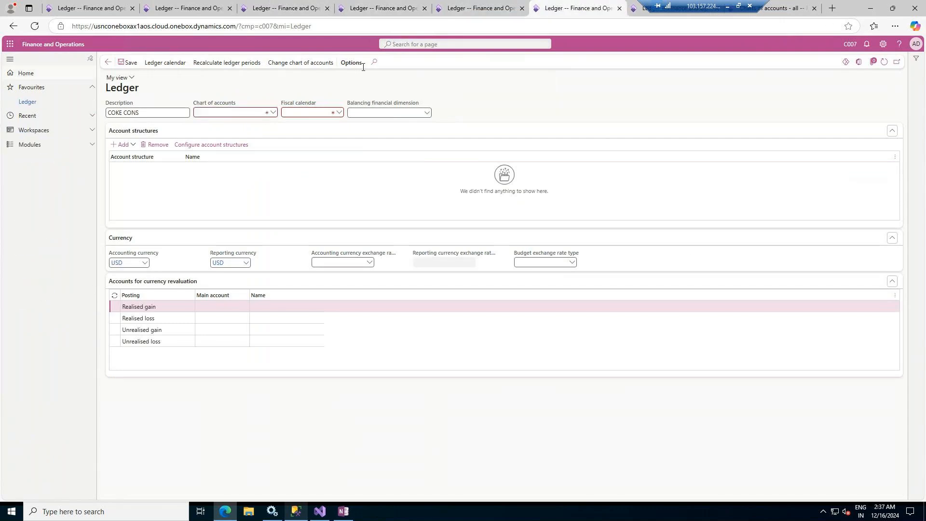
left_click(273, 113)
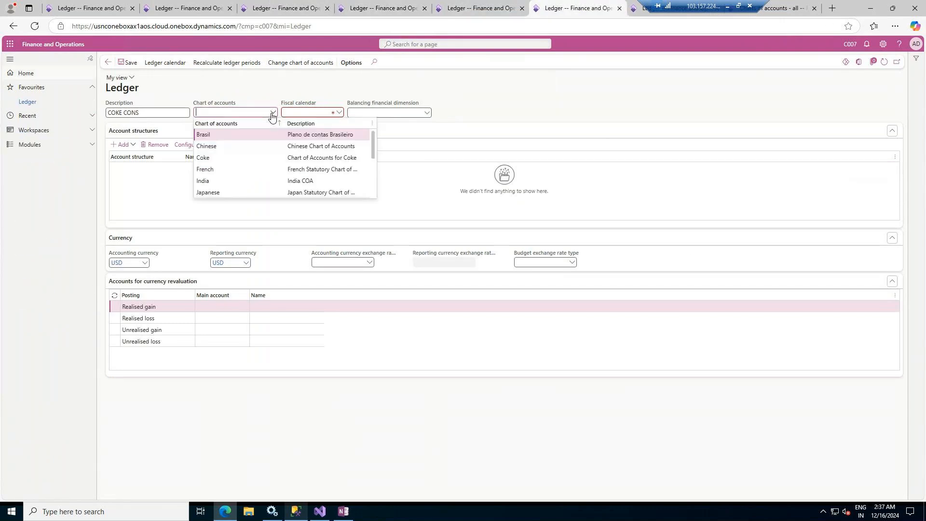
left_click(228, 159)
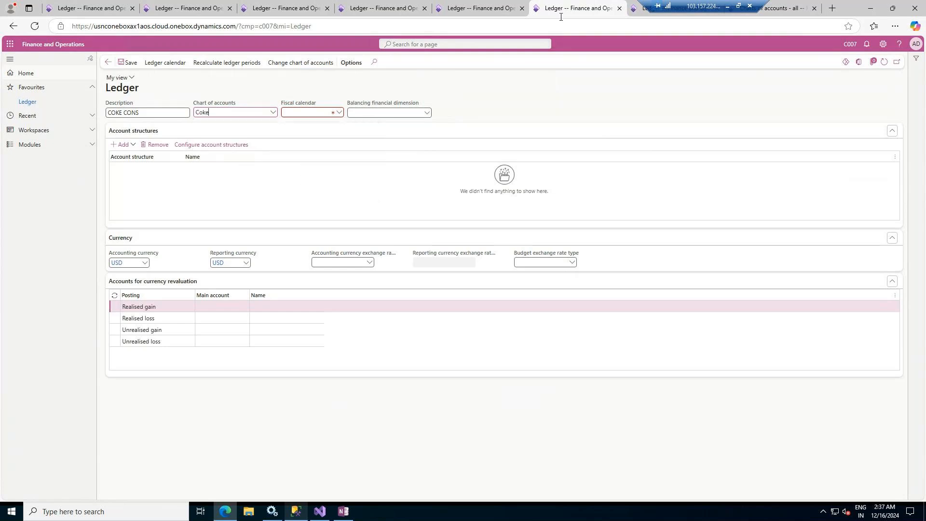
Select Coke as the chart of accounts for the COKE ELIM ledger in company C006
key("ctrl+Tab")
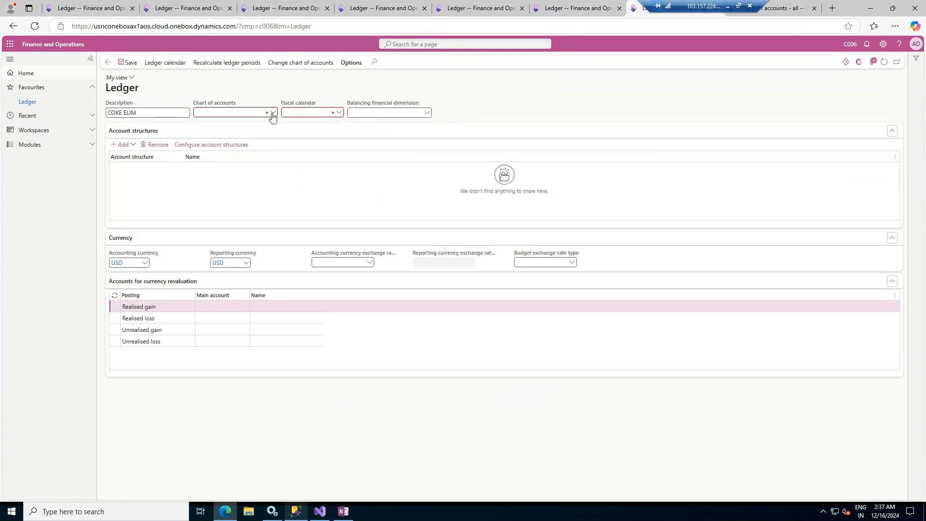
left_click(273, 112)
left_click(202, 158)
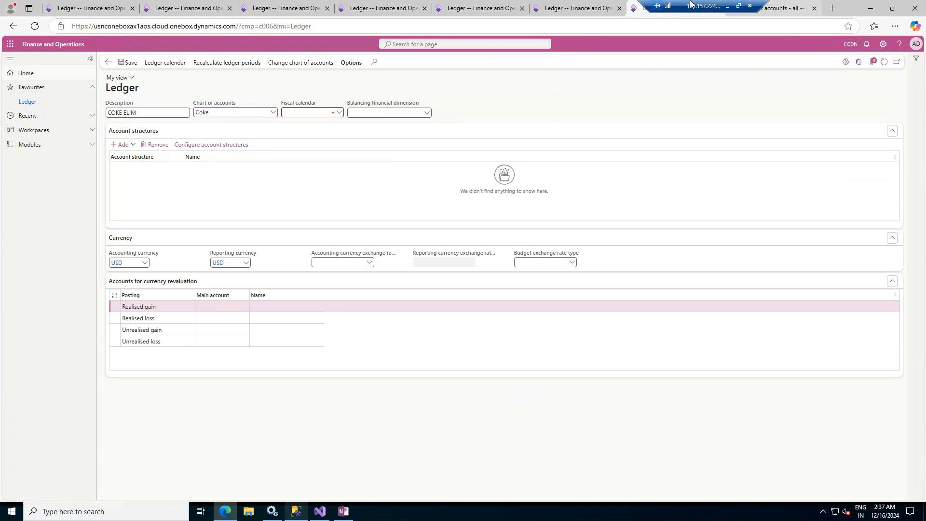
left_click(300, 112)
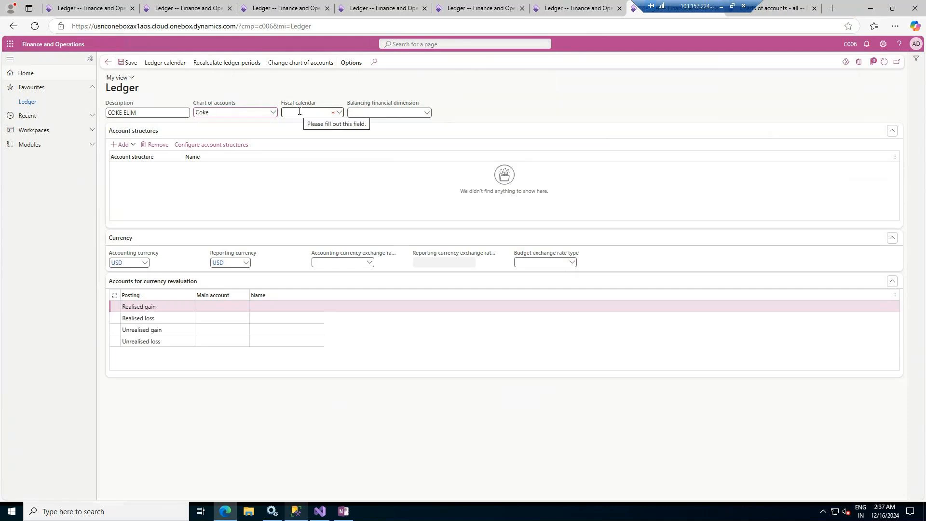
Switch to the Functional Class presentation in PowerPoint, duplicate slide 12 and clear all ink from the copy
left_click(722, 7)
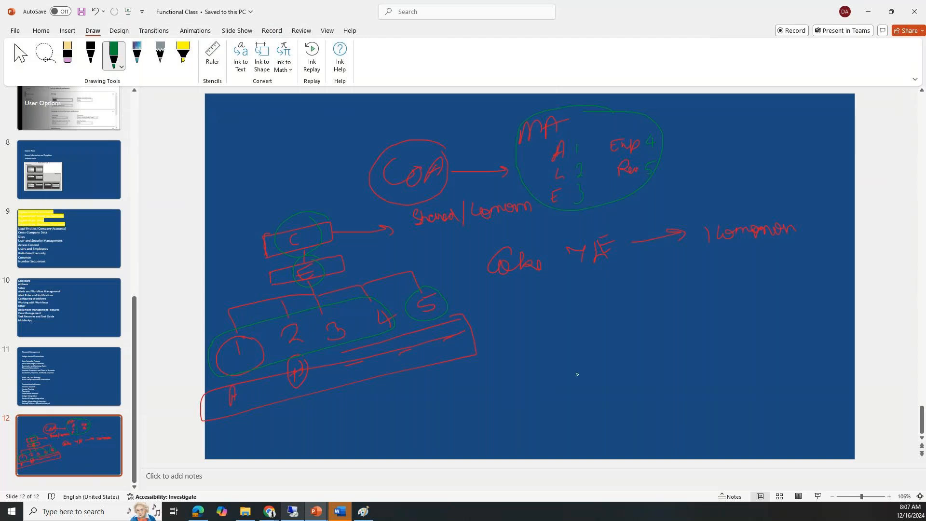
right_click(93, 436)
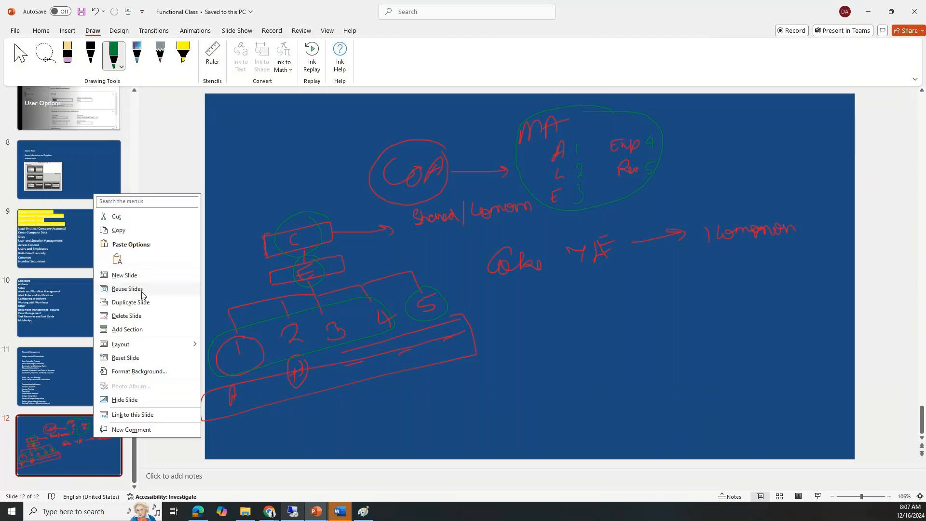
left_click(135, 308)
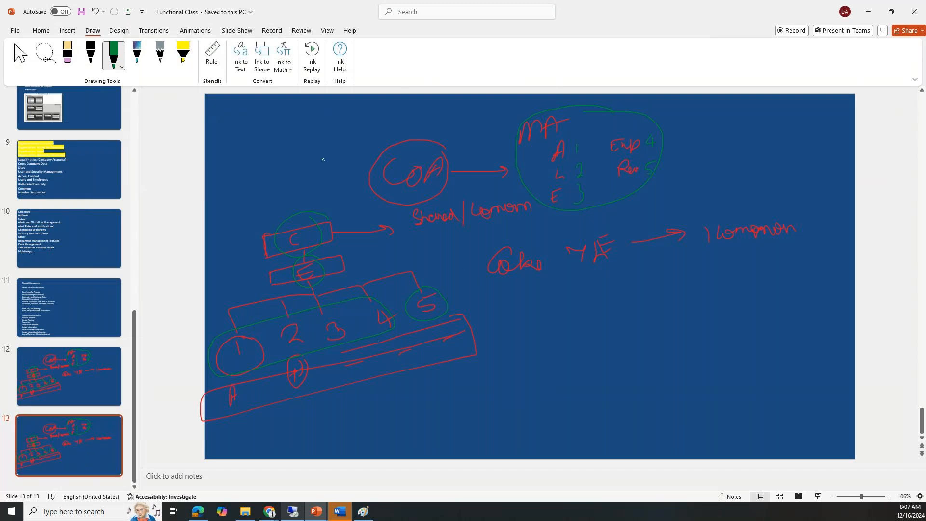
left_click_drag(222, 115, 411, 116)
key("Escape")
key("ctrl+a")
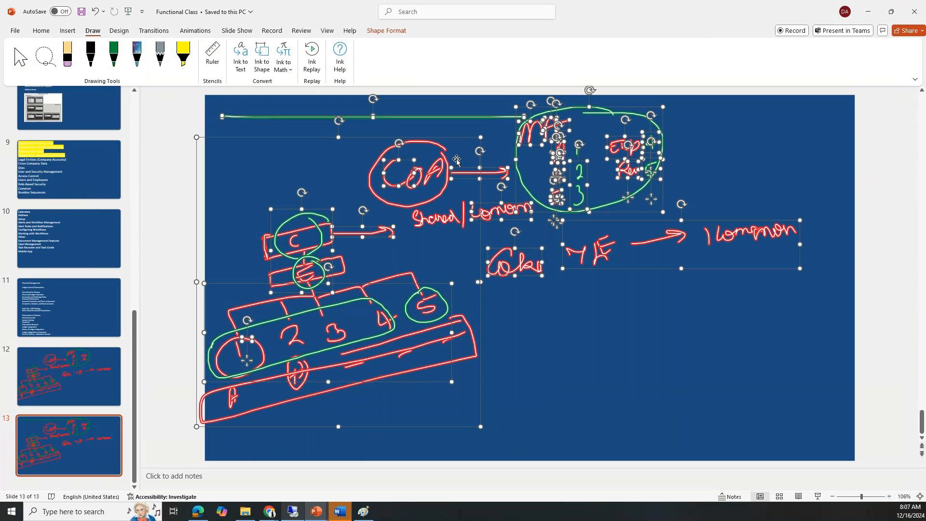
key("Delete")
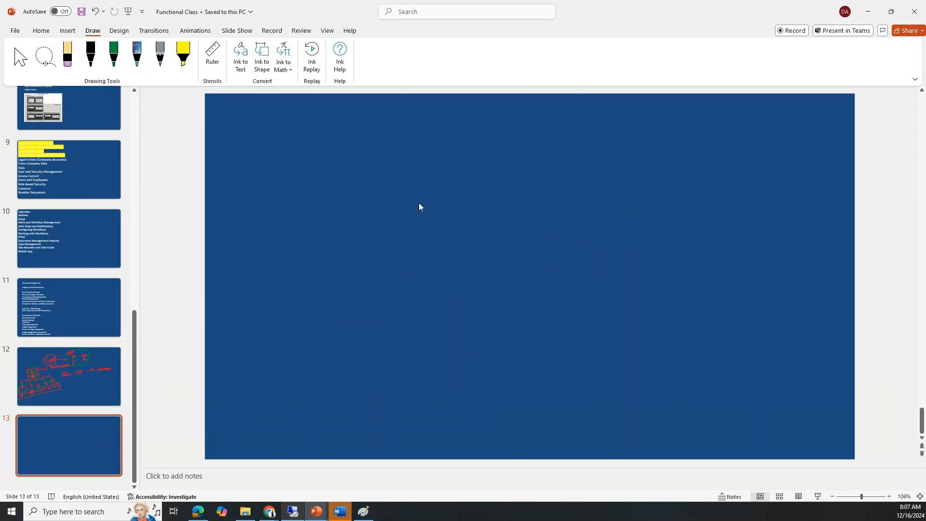
Handwrite the class-to-KBS payment example in green ink with a circled 100, the two banks and the debit and credit entries of 100
left_click(114, 54)
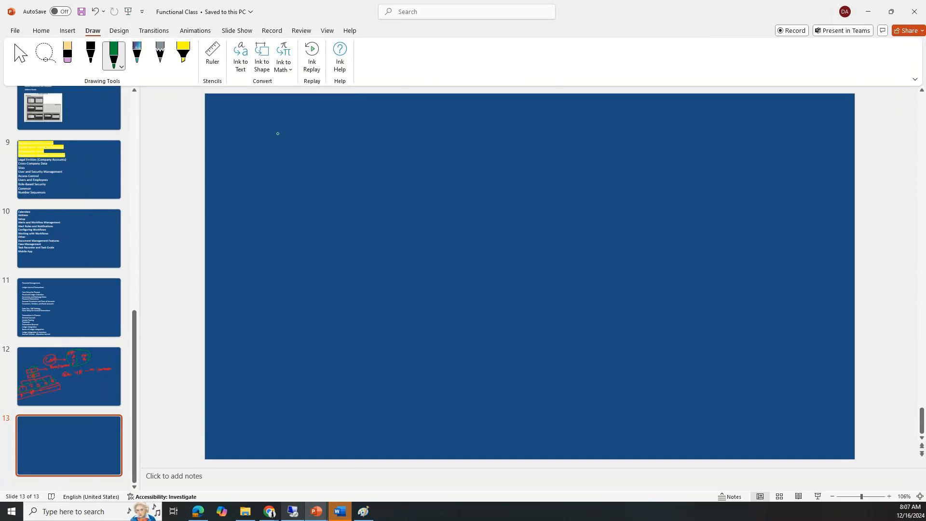
mouse_move(274, 131)
left_mouse_down()
mouse_move(271, 118)
mouse_move(276, 129)
mouse_move(363, 135)
left_mouse_up()
left_click_drag(319, 167, 315, 168)
left_click_drag(564, 134, 576, 137)
left_click_drag(633, 127, 653, 120)
left_click_drag(570, 155, 642, 154)
left_click_drag(797, 116, 805, 115)
Handwrite the Coke to C001 example below, with Equity - 1000 $ as credit and Bank + 1000 $ as debit
mouse_move(289, 205)
left_mouse_down()
mouse_move(286, 222)
mouse_move(299, 212)
mouse_move(420, 220)
left_mouse_up()
mouse_move(471, 203)
left_mouse_down()
mouse_move(469, 214)
mouse_move(560, 208)
left_mouse_up()
left_click_drag(585, 209, 597, 210)
mouse_move(316, 251)
left_mouse_down()
mouse_move(326, 263)
mouse_move(365, 239)
mouse_move(373, 255)
left_mouse_up()
left_click_drag(472, 254, 520, 256)
left_click_drag(547, 294, 571, 285)
mouse_move(637, 284)
left_mouse_down()
mouse_move(639, 293)
mouse_move(684, 284)
left_mouse_up()
left_click_drag(598, 249, 597, 247)
left_click_drag(754, 279, 757, 289)
Write the expense and license notes under the Coke example and link them to Coke with a curved arrow
left_click_drag(246, 295, 299, 305)
left_click_drag(349, 329, 398, 330)
left_click_drag(302, 264, 348, 302)
Write the license debit and bank credit entries below the equity entries, then box and tick both lines
left_click_drag(491, 326, 481, 344)
left_click_drag(527, 356, 538, 361)
left_click(540, 348)
left_click_drag(652, 319, 637, 326)
left_click_drag(678, 327, 682, 326)
left_click_drag(652, 362, 716, 359)
left_click_drag(474, 320, 694, 318)
left_click_drag(751, 348, 475, 376)
left_click_drag(457, 345, 500, 300)
Switch back to Finance and Operations and review the India chart's main accounts from assets through liabilities and revenue to expenses
left_click(293, 513)
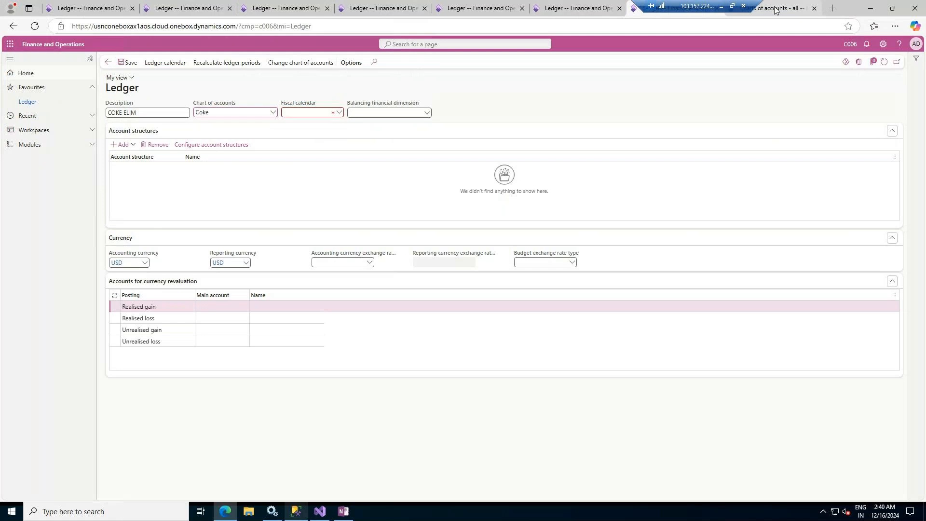
left_click(775, 10)
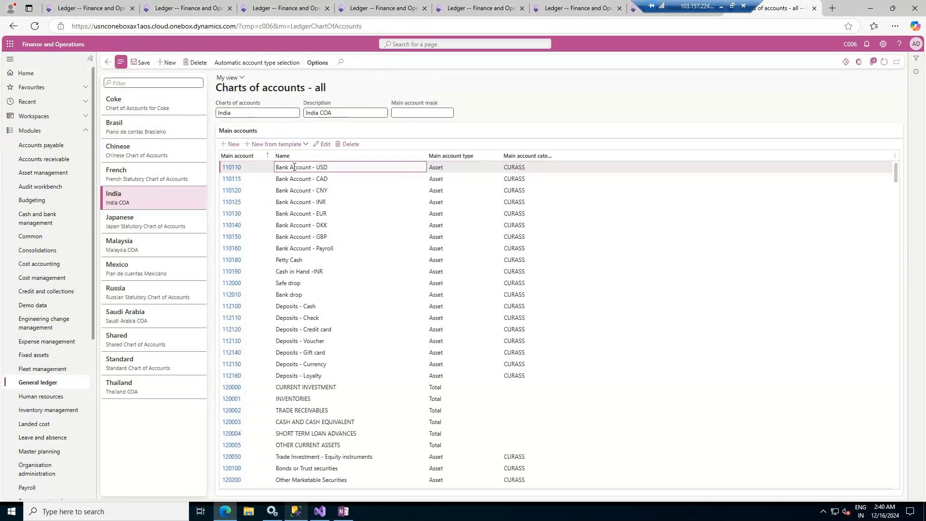
scroll(317, 318, "down", 10)
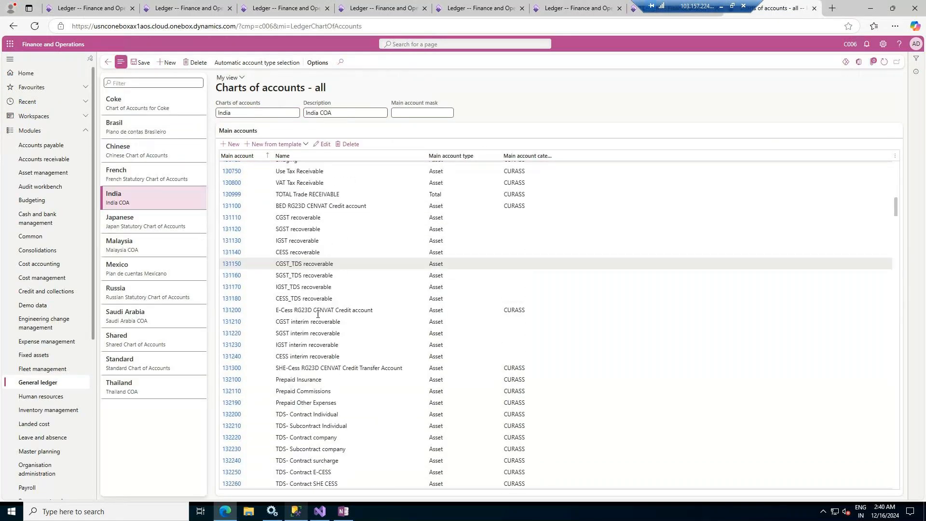
scroll(318, 317, "down", 15)
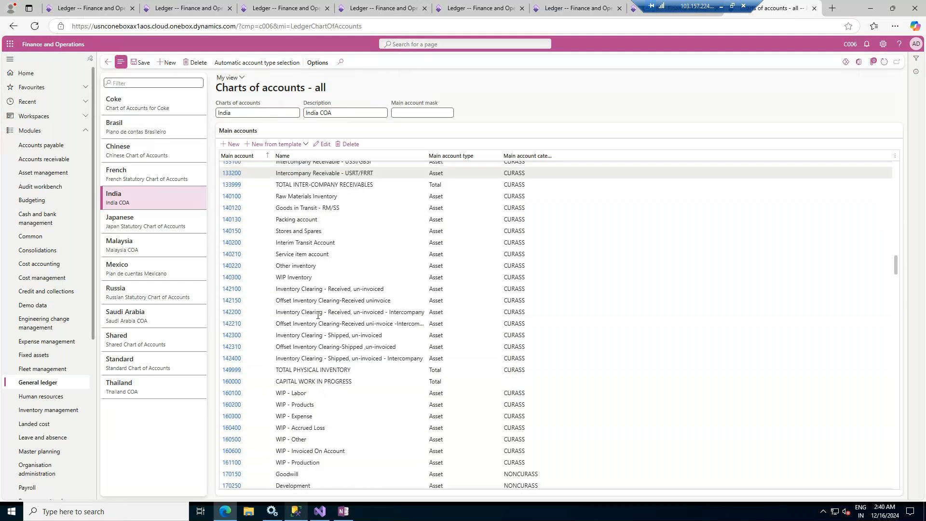
scroll(317, 315, "down", 8)
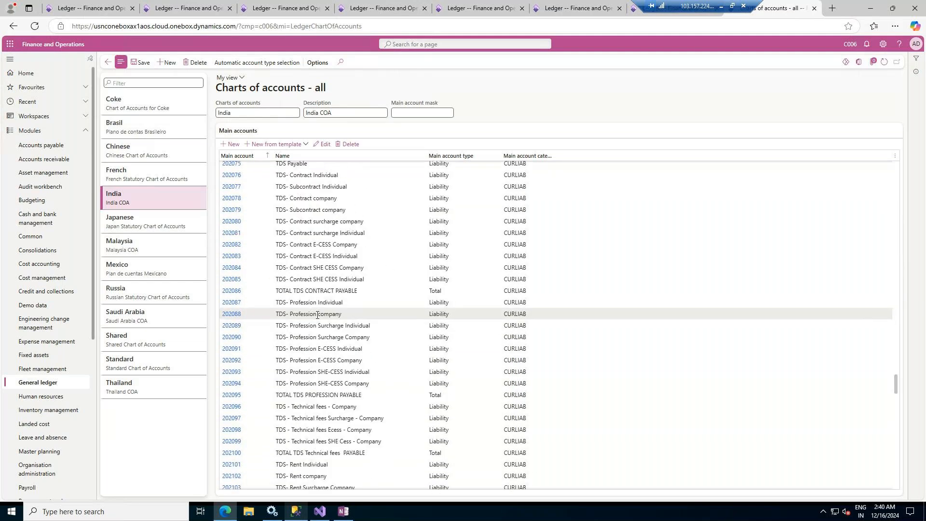
scroll(317, 315, "down", 10)
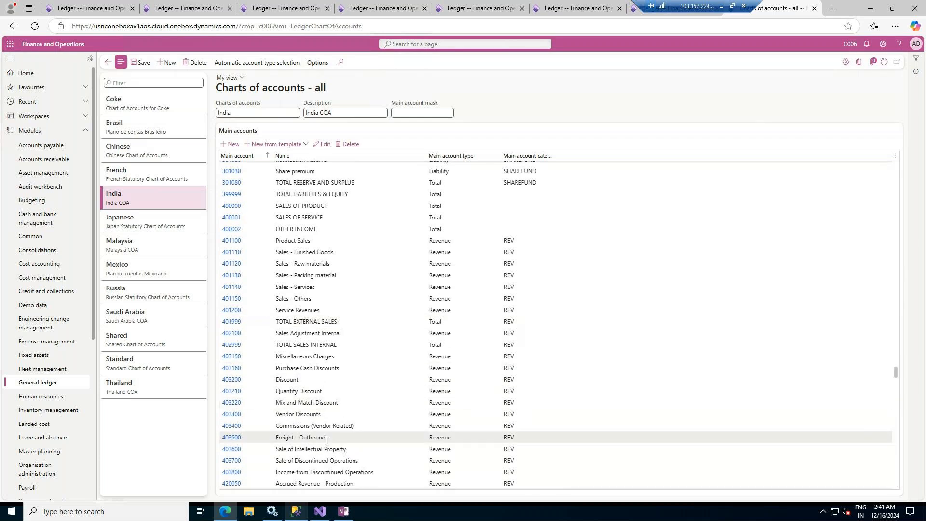
scroll(322, 423, "down", 1)
scroll(323, 424, "down", 10)
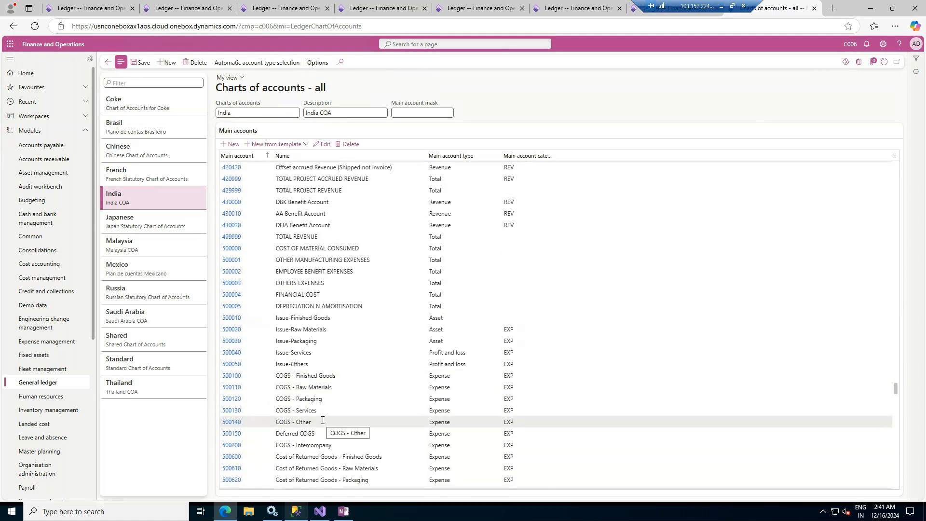
scroll(322, 420, "down", 1)
scroll(322, 420, "down", 7)
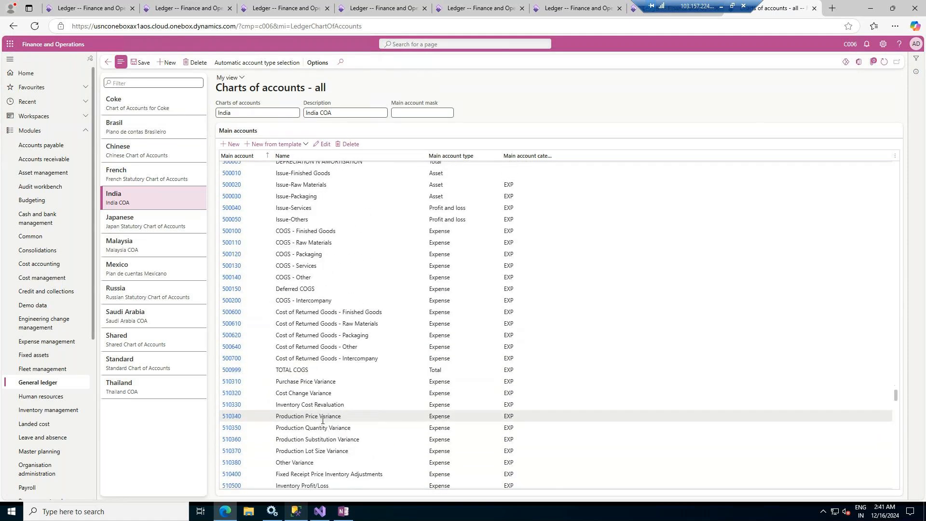
scroll(322, 420, "down", 8)
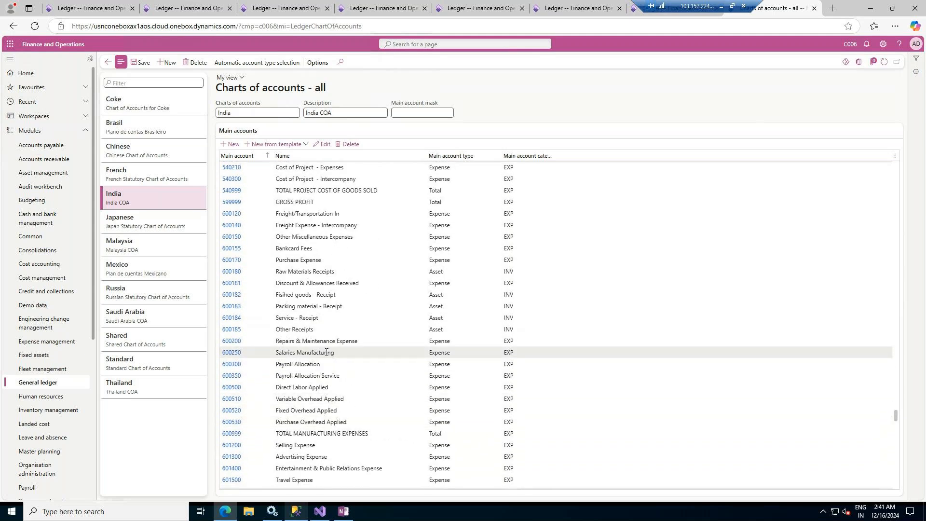
Point out the Selling Expense, Advertising Expense and Travel Expense accounts in the India chart
left_click(308, 446)
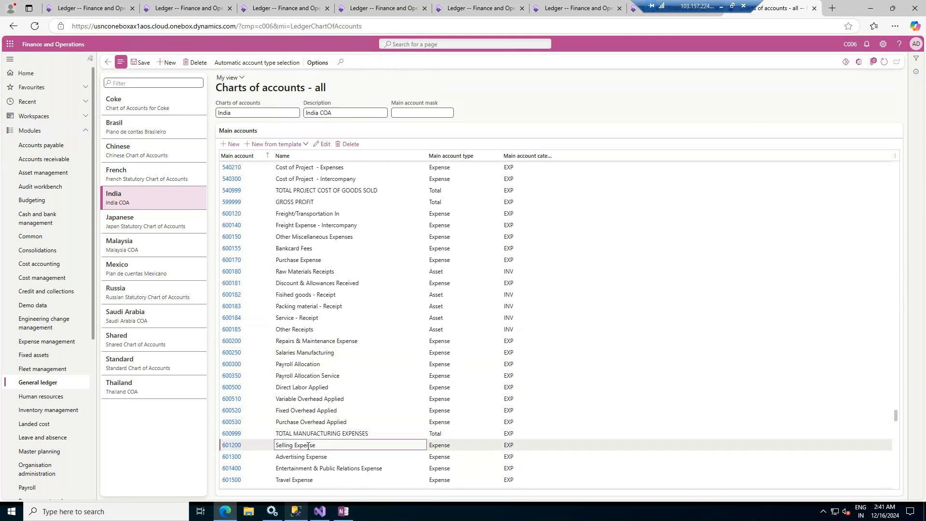
left_click(308, 457)
left_click(293, 481)
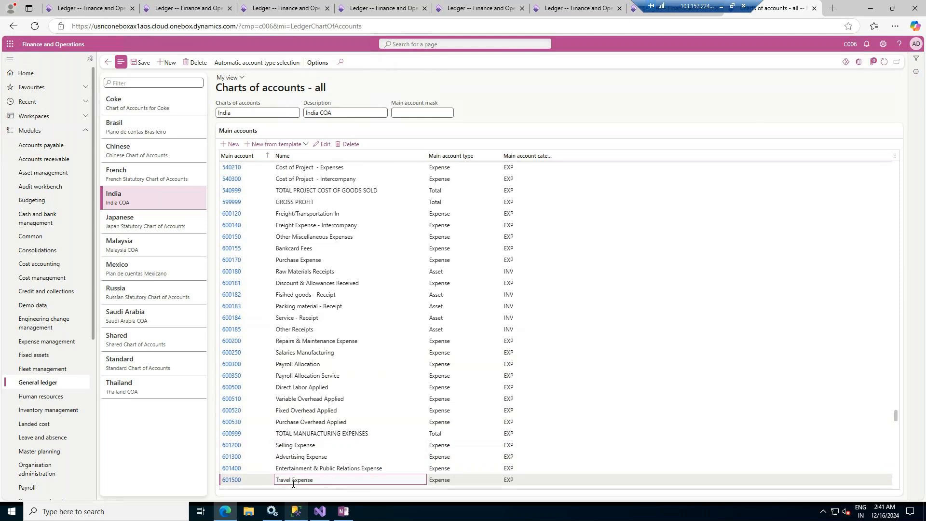
Switch to PowerPoint, add a new slide after slide 13 and handwrite Ledger → 2014 → K M in green ink
left_click(721, 6)
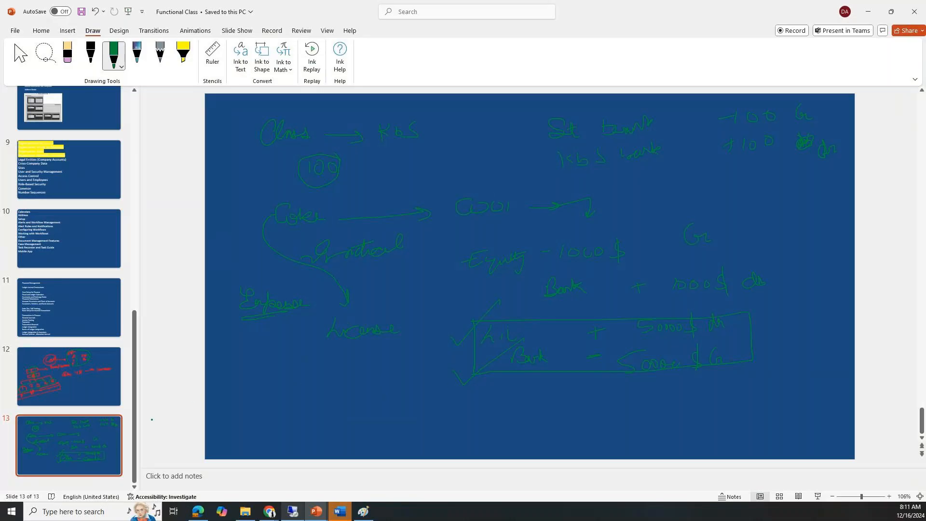
right_click(83, 438)
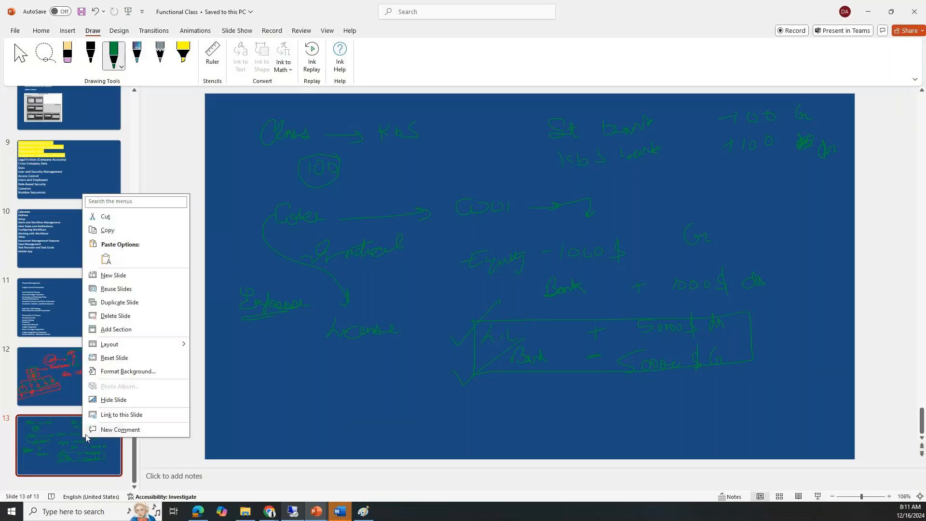
left_click(131, 276)
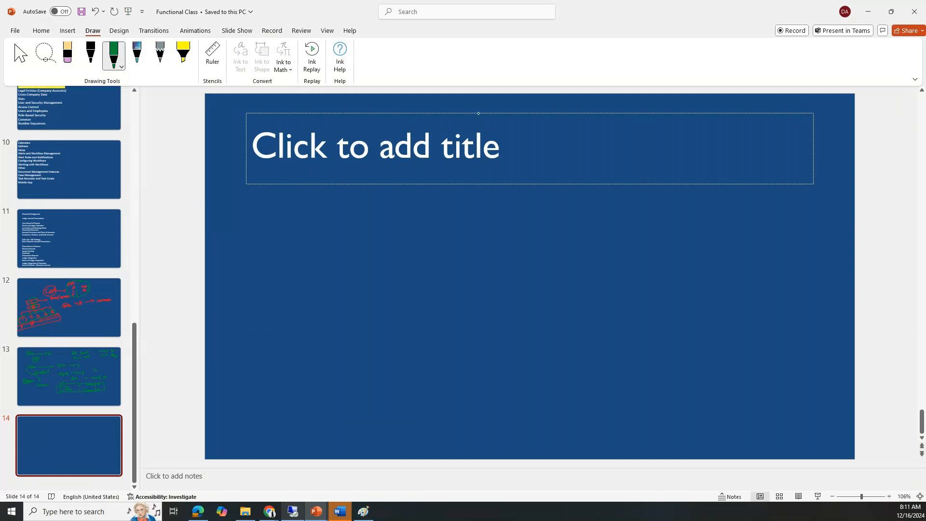
mouse_move(343, 222)
left_mouse_down()
mouse_move(339, 239)
mouse_move(492, 227)
mouse_move(540, 237)
mouse_move(549, 227)
left_mouse_up()
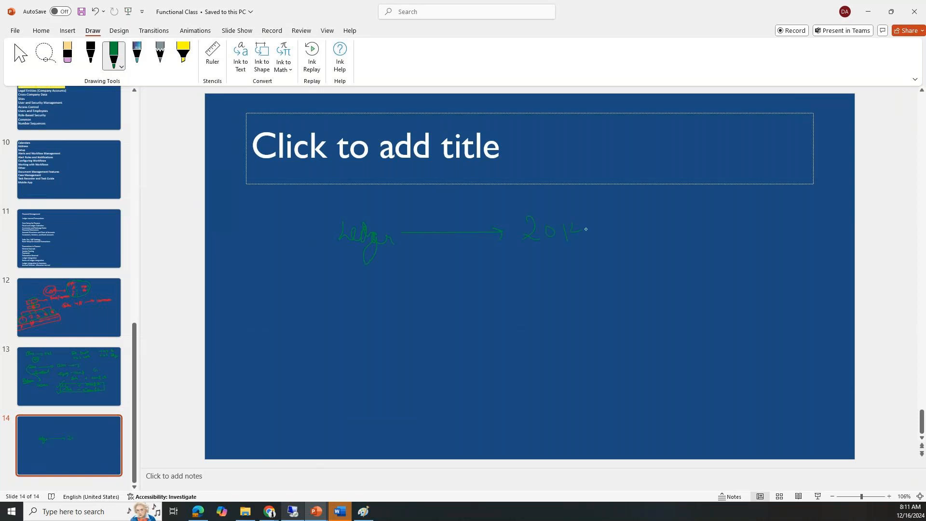
mouse_move(629, 223)
left_mouse_down()
mouse_move(671, 221)
mouse_move(659, 235)
left_mouse_up()
left_click_drag(709, 211, 696, 222)
Remove the empty title placeholder from slide 14 and circle 2014 with the green pen
left_click(20, 55)
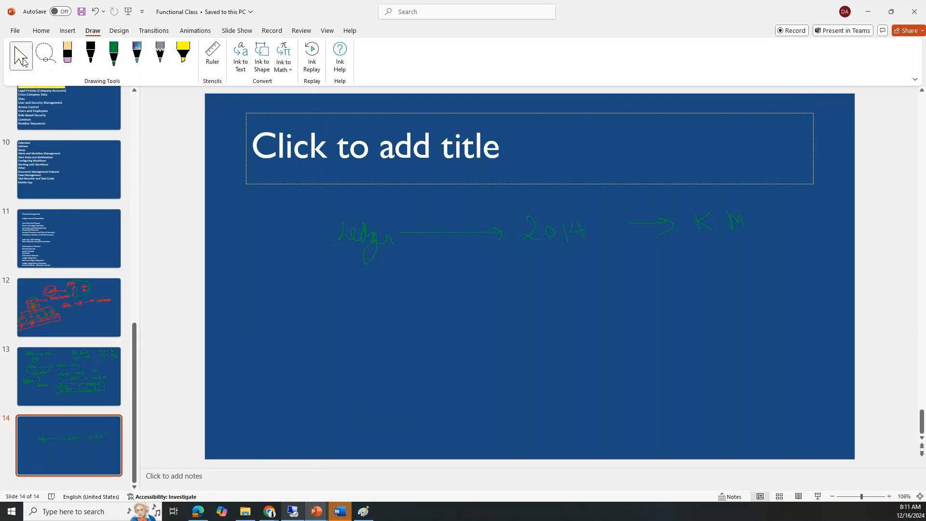
left_click(392, 113)
key("Escape")
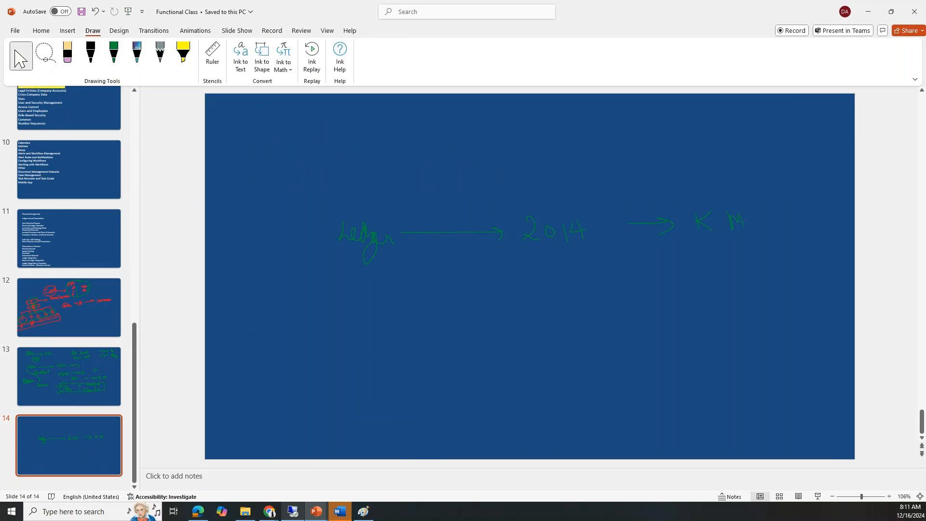
left_click(113, 54)
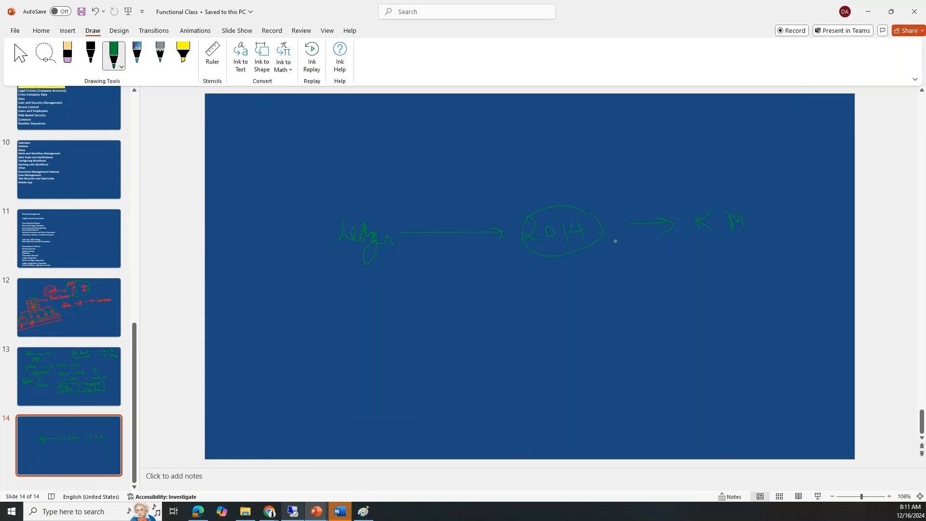
Handwrite a circled 2024 beside 2014 in green, join both years with a bracket and arrow, and scribble beneath it
mouse_move(642, 248)
left_mouse_down()
mouse_move(659, 256)
mouse_move(649, 260)
left_mouse_up()
left_click_drag(553, 258, 603, 264)
left_click_drag(576, 305, 563, 309)
Branch from Ledger to a circled account number, write two 10K entries under it and merge them into an arrow
left_click_drag(339, 300, 352, 291)
left_click_drag(426, 290, 428, 302)
mouse_move(431, 322)
left_mouse_down()
mouse_move(431, 331)
mouse_move(454, 330)
left_mouse_up()
left_click_drag(466, 323, 468, 328)
left_click_drag(424, 348, 452, 345)
left_click_drag(522, 340, 592, 346)
Loop around both years, draw an arc to a second handwritten Ledger, and link that through a small oval to a circled 110000
left_click_drag(681, 200, 546, 189)
mouse_move(434, 268)
left_mouse_down()
mouse_move(444, 303)
mouse_move(431, 273)
mouse_move(639, 120)
mouse_move(681, 144)
left_mouse_up()
mouse_move(713, 118)
left_mouse_down()
mouse_move(711, 135)
mouse_move(790, 137)
left_mouse_up()
left_click_drag(784, 194, 796, 195)
mouse_move(751, 300)
left_mouse_down()
mouse_move(764, 296)
mouse_move(732, 284)
mouse_move(765, 277)
left_mouse_up()
left_click_drag(808, 171, 814, 188)
Enclose the whole ledger sketch on slide 14 in one large green outline
left_click_drag(614, 93, 787, 114)
left_click_drag(690, 380, 347, 338)
left_click_drag(310, 290, 305, 286)
Handwrite a circled COA with an arrow to the large outline and branches to P/L, B/S and Trial
mouse_move(226, 141)
left_mouse_down()
mouse_move(254, 157)
mouse_move(278, 145)
left_mouse_up()
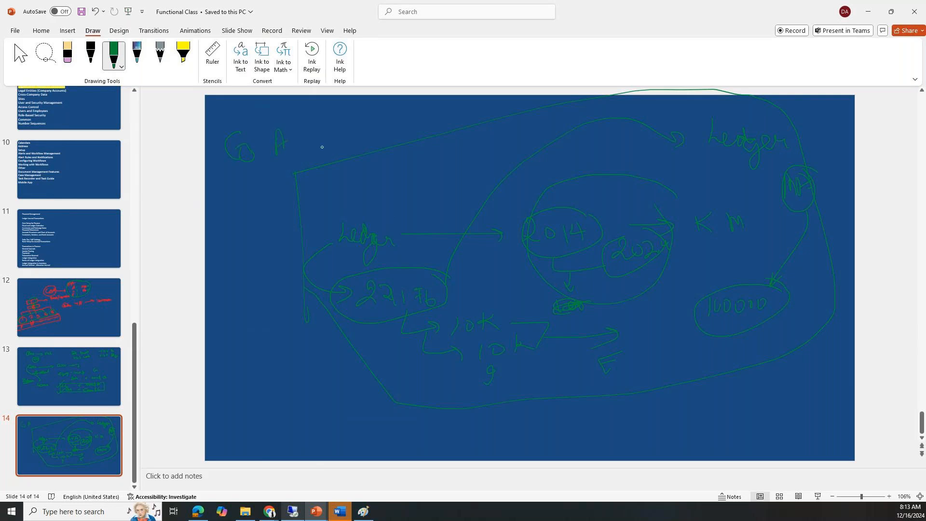
mouse_move(293, 127)
left_mouse_down()
mouse_move(212, 144)
mouse_move(300, 126)
left_mouse_up()
left_click_drag(326, 131, 398, 144)
left_click_drag(222, 162, 230, 206)
mouse_move(263, 199)
left_mouse_down()
mouse_move(266, 210)
mouse_move(233, 242)
left_mouse_up()
left_click_drag(253, 274, 296, 272)
Switch to Finance and Operations and check the chart of accounts on the Coke ledgers from COKE UK through COKE CONS
left_click(871, 15)
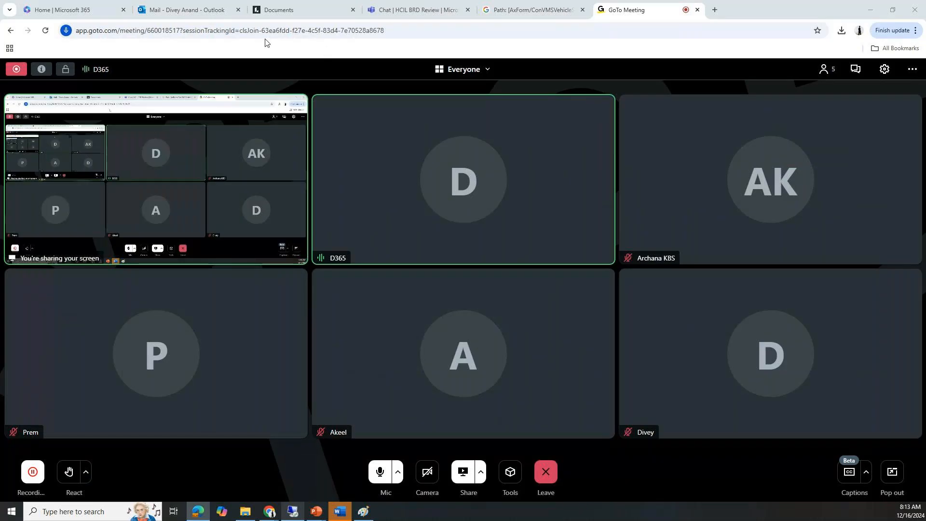
left_click(292, 513)
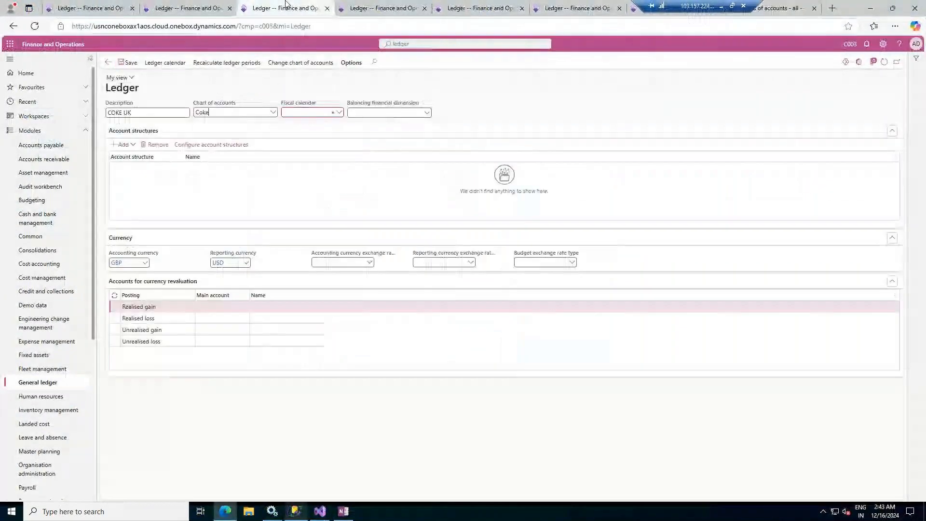
left_click(383, 7)
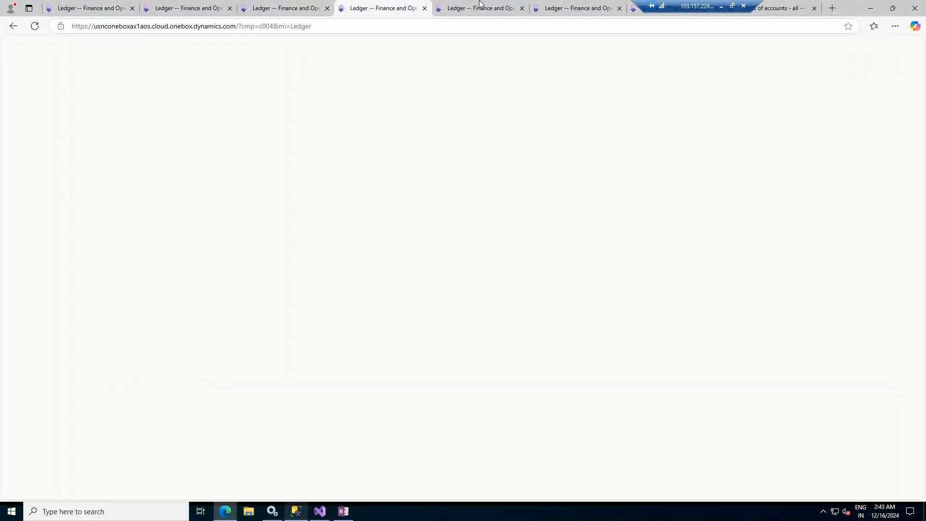
left_click(481, 7)
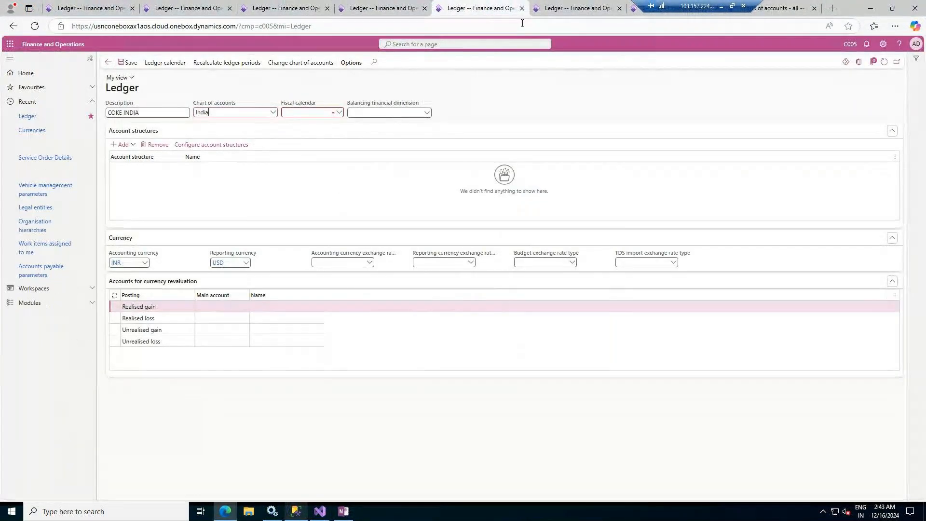
left_click(587, 5)
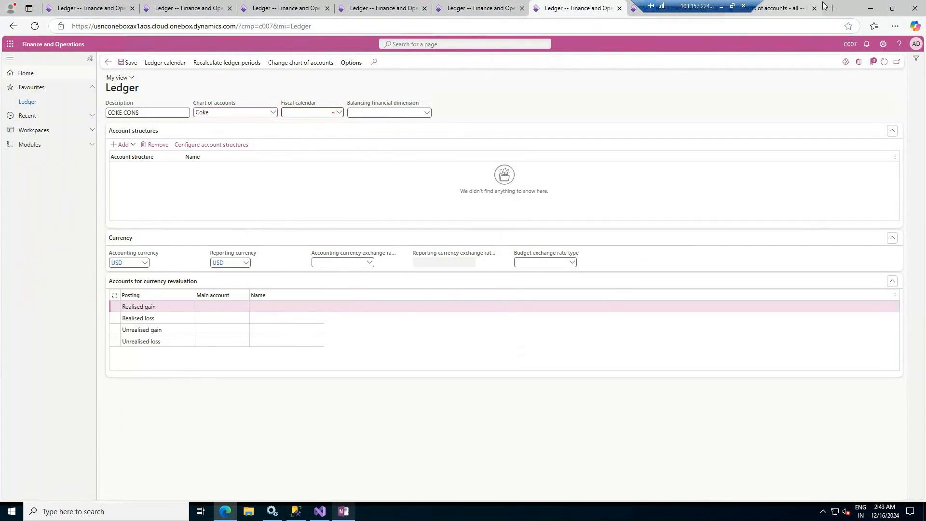
Return to the Functional Class presentation in PowerPoint, add a slide after slide 14 and remove its empty title placeholder
left_click(721, 6)
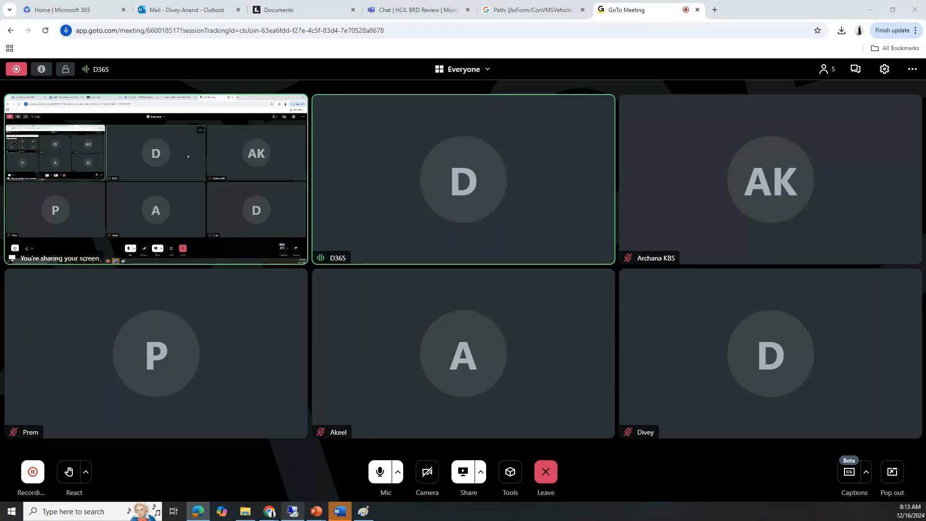
mouse_move(317, 516)
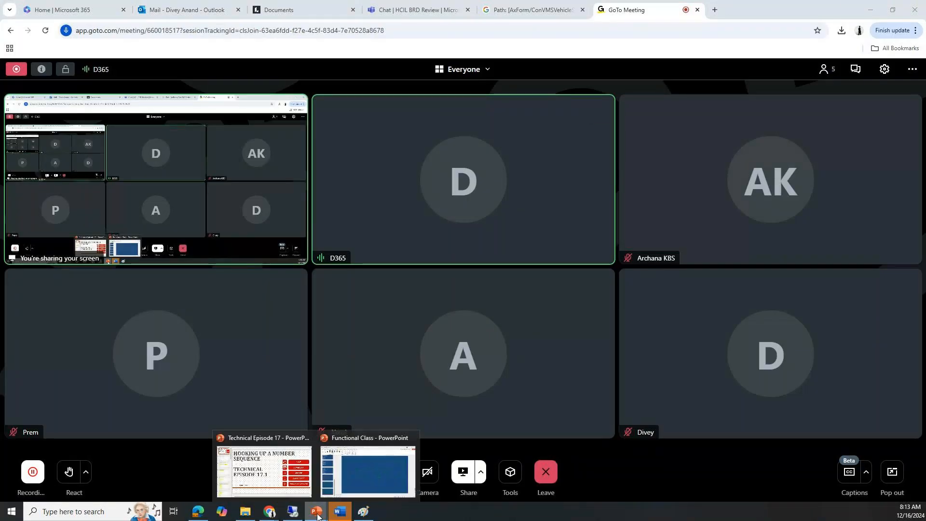
left_click(363, 475)
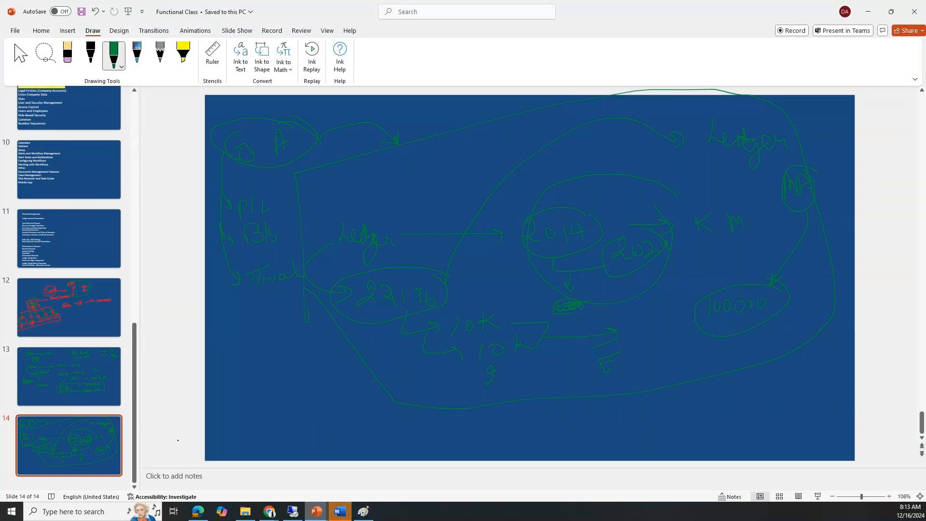
right_click(124, 439)
left_click(176, 277)
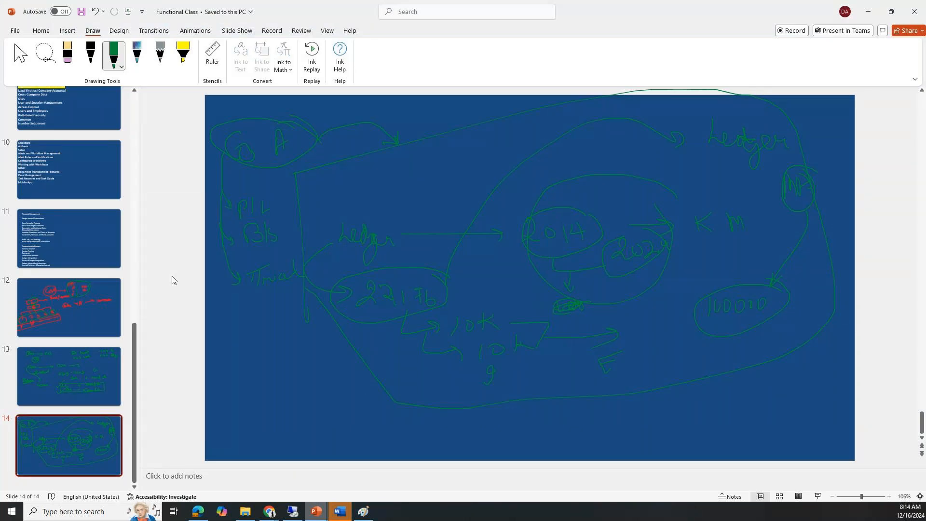
left_click(20, 55)
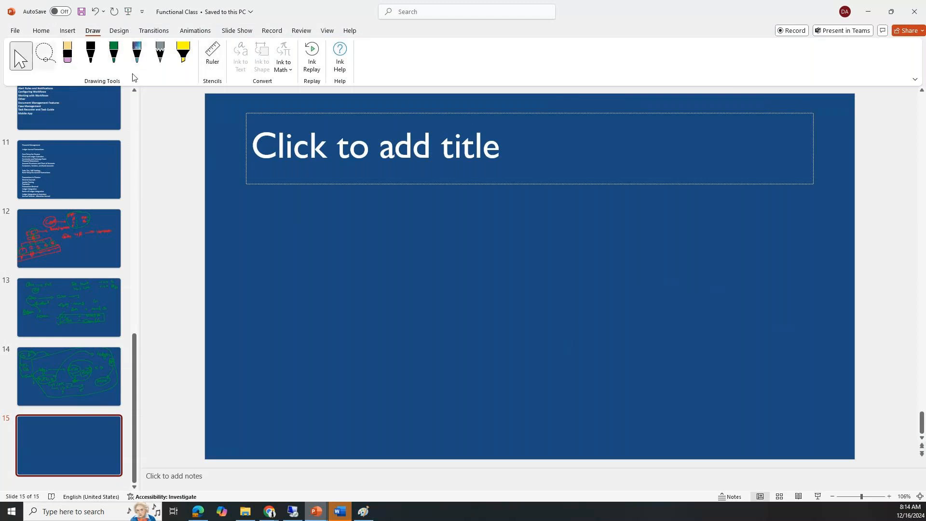
left_click(451, 115)
left_click(451, 113)
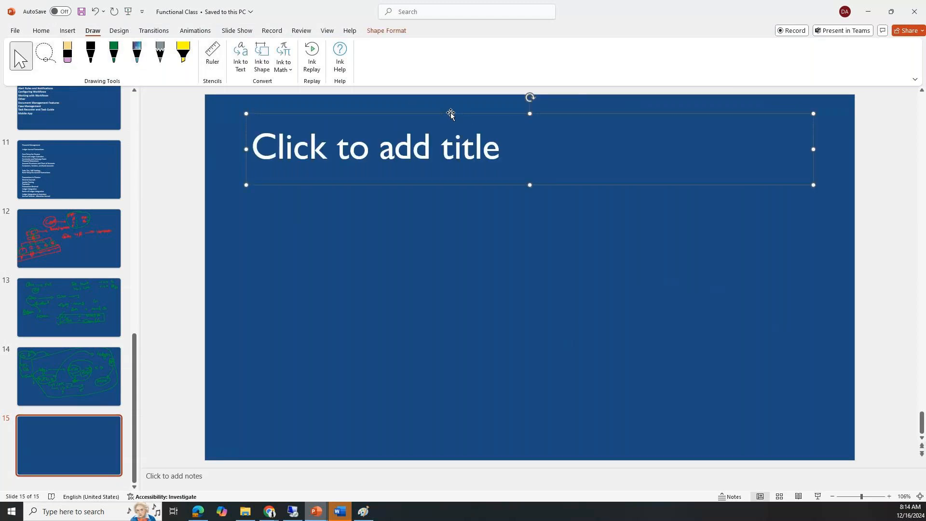
key("Delete")
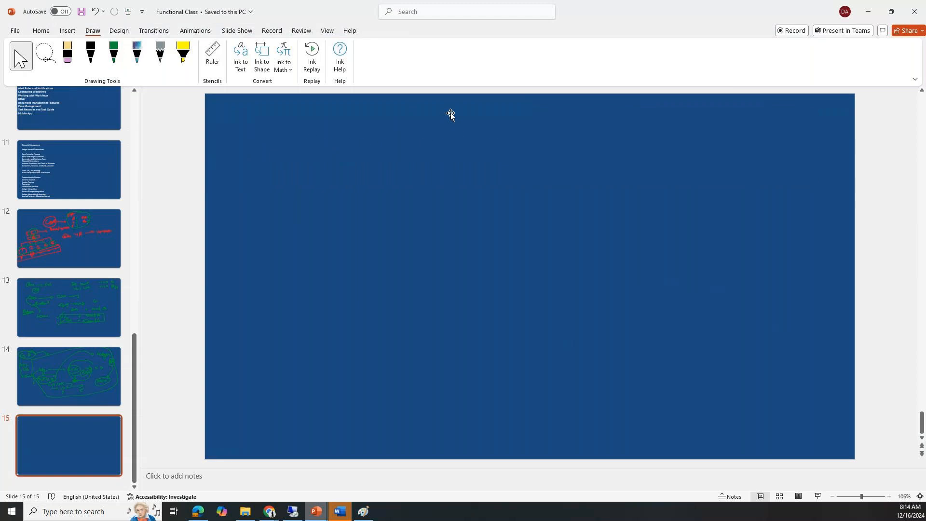
With the green pen, handwrite Date, 1 Jan, 31 Dec and 12M → 52WK near the top of slide 15
left_click(114, 54)
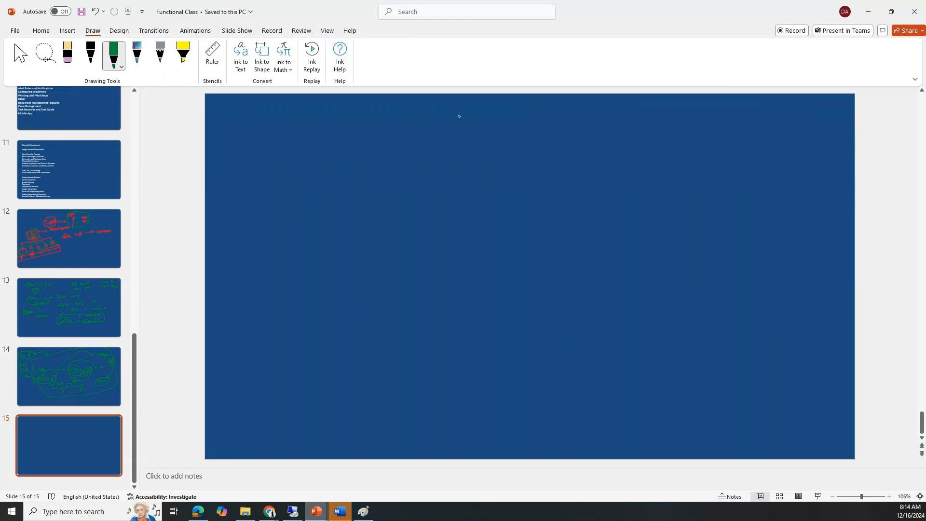
mouse_move(241, 107)
left_mouse_down()
mouse_move(239, 124)
mouse_move(277, 119)
left_mouse_up()
mouse_move(309, 130)
left_mouse_down()
mouse_move(304, 136)
mouse_move(315, 128)
left_mouse_up()
left_click_drag(260, 155, 256, 164)
mouse_move(363, 145)
left_mouse_down()
mouse_move(433, 135)
mouse_move(431, 143)
left_mouse_up()
mouse_move(443, 134)
left_mouse_down()
mouse_move(443, 144)
mouse_move(465, 139)
left_mouse_up()
Handwrite FY → a boxed 1st A – 31 M, and below it a circled chain D365 → FY → 12M
left_click_drag(273, 216, 366, 222)
mouse_move(409, 203)
left_mouse_down()
mouse_move(415, 212)
mouse_move(509, 209)
left_mouse_up()
left_click_drag(352, 205, 358, 237)
mouse_move(406, 197)
left_mouse_down()
mouse_move(520, 219)
mouse_move(359, 239)
left_mouse_up()
mouse_move(244, 256)
left_mouse_down()
mouse_move(240, 271)
mouse_move(272, 265)
mouse_move(213, 267)
left_mouse_up()
mouse_move(411, 254)
left_mouse_down()
mouse_move(392, 284)
mouse_move(414, 255)
mouse_move(458, 276)
left_mouse_up()
Handwrite US → J–D and UK → J–D in a box, with a circled AUS and further notes above it
left_click_drag(640, 217, 631, 226)
left_click_drag(623, 256, 623, 266)
left_click_drag(764, 246, 774, 232)
mouse_move(600, 164)
left_mouse_down()
mouse_move(577, 180)
mouse_move(599, 165)
mouse_move(637, 165)
left_mouse_up()
mouse_move(709, 140)
left_mouse_down()
mouse_move(708, 153)
mouse_move(666, 149)
mouse_move(616, 172)
left_mouse_up()
left_click_drag(598, 222, 603, 290)
mouse_move(828, 149)
left_mouse_down()
mouse_move(676, 281)
mouse_move(602, 288)
left_mouse_up()
Handwrite a double-circled FY → +New x2 that branches to A–M and J–D inside a box
left_click_drag(283, 320, 269, 340)
left_click_drag(375, 323, 394, 328)
mouse_move(459, 320)
left_mouse_down()
mouse_move(494, 318)
mouse_move(486, 329)
left_mouse_up()
mouse_move(477, 321)
left_mouse_down()
mouse_move(496, 346)
mouse_move(517, 348)
left_mouse_up()
left_click_drag(550, 342, 569, 352)
left_click_drag(530, 268, 568, 272)
mouse_move(311, 301)
left_mouse_down()
mouse_move(275, 299)
mouse_move(316, 305)
left_mouse_up()
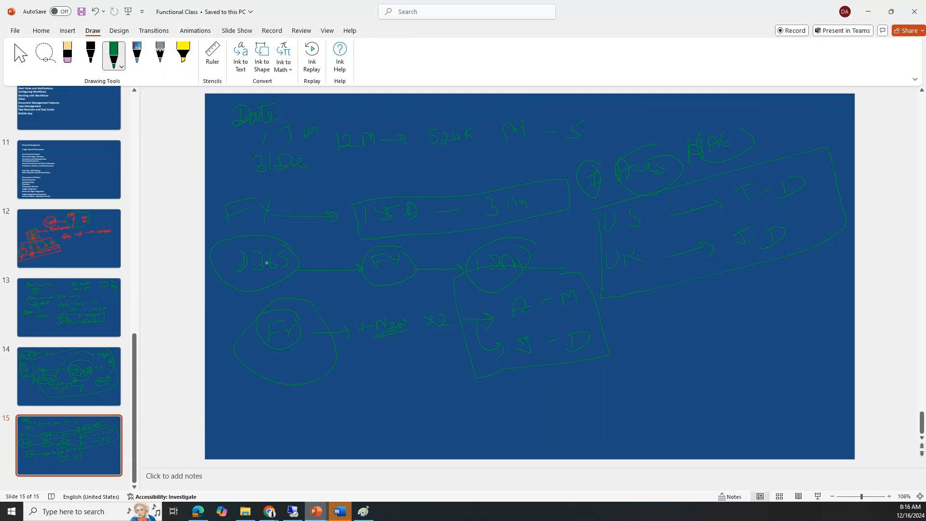
Change the pen colour to pink and draw an arrow from the circled FY to Reporting → a circled Year End
left_click(121, 67)
left_click(146, 183)
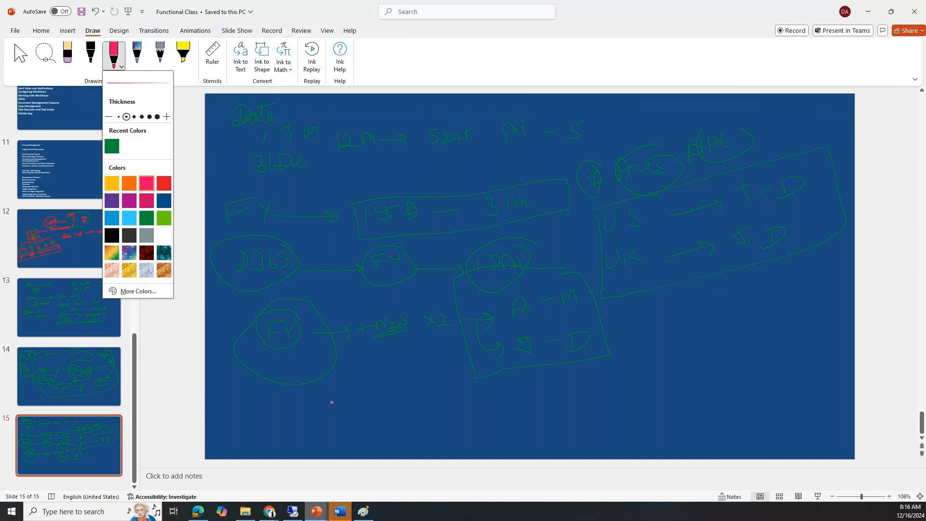
left_click_drag(320, 380, 356, 418)
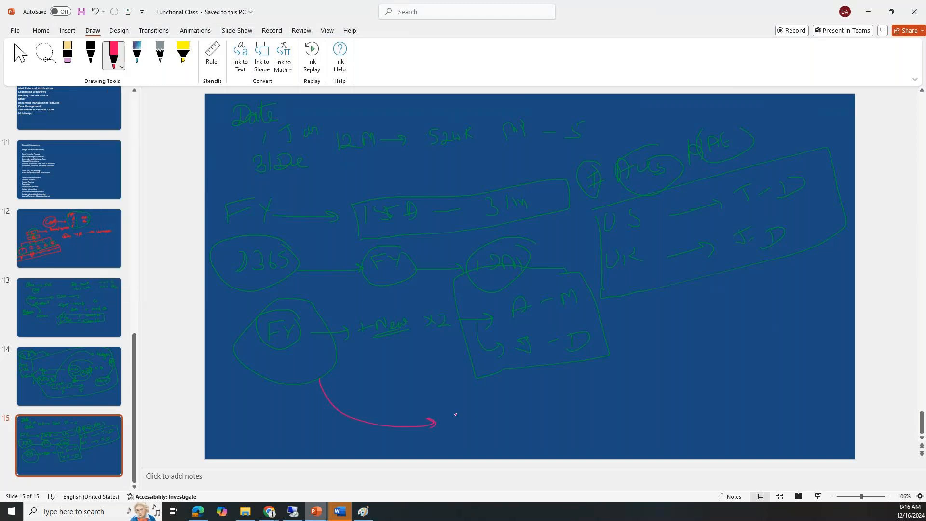
mouse_move(459, 413)
left_mouse_down()
mouse_move(482, 422)
mouse_move(533, 408)
left_mouse_up()
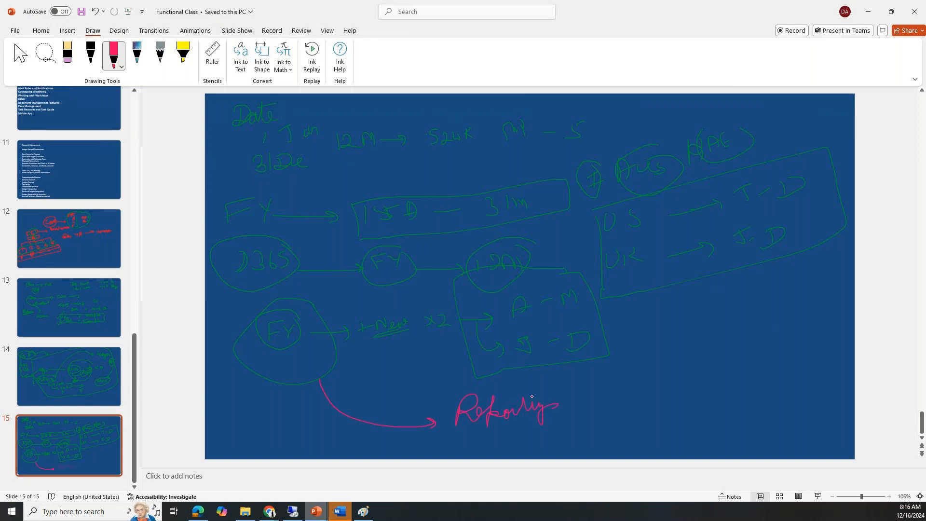
mouse_move(645, 386)
left_mouse_down()
mouse_move(660, 408)
mouse_move(747, 394)
left_mouse_up()
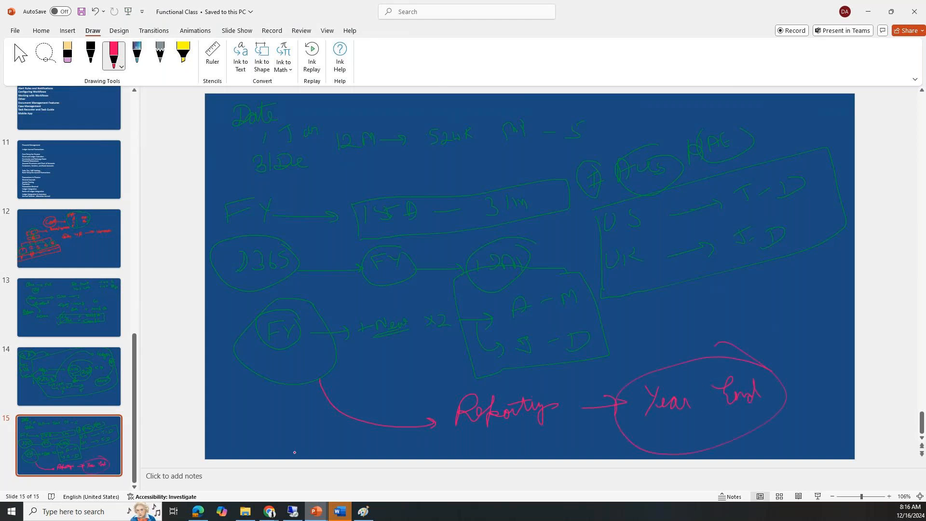
Switch to Finance and Operations and open Fiscal calendars for General ledger from the charts of accounts page
mouse_move(293, 511)
left_click(314, 473)
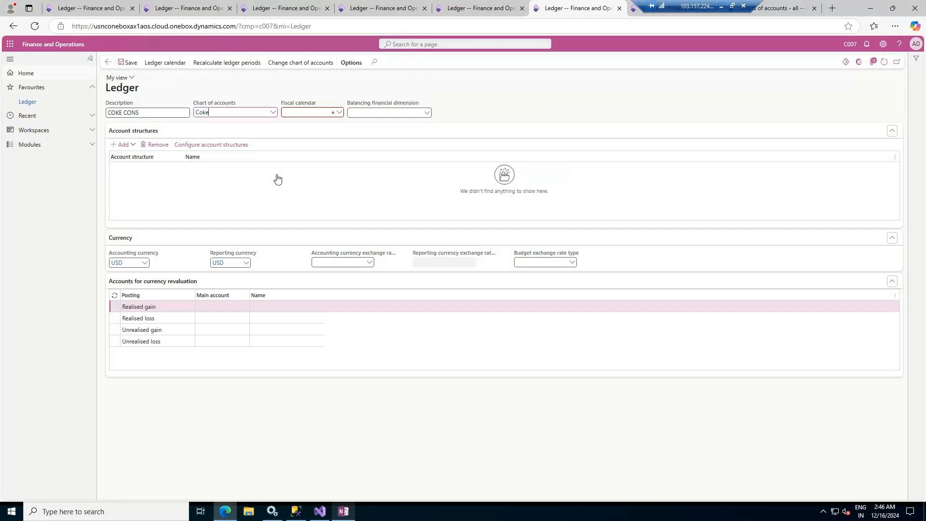
left_click(772, 8)
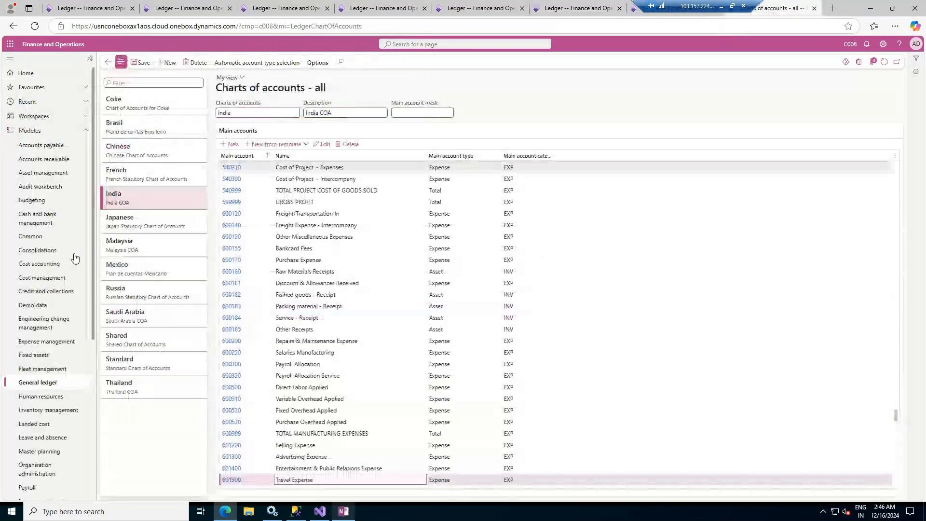
left_click(52, 384)
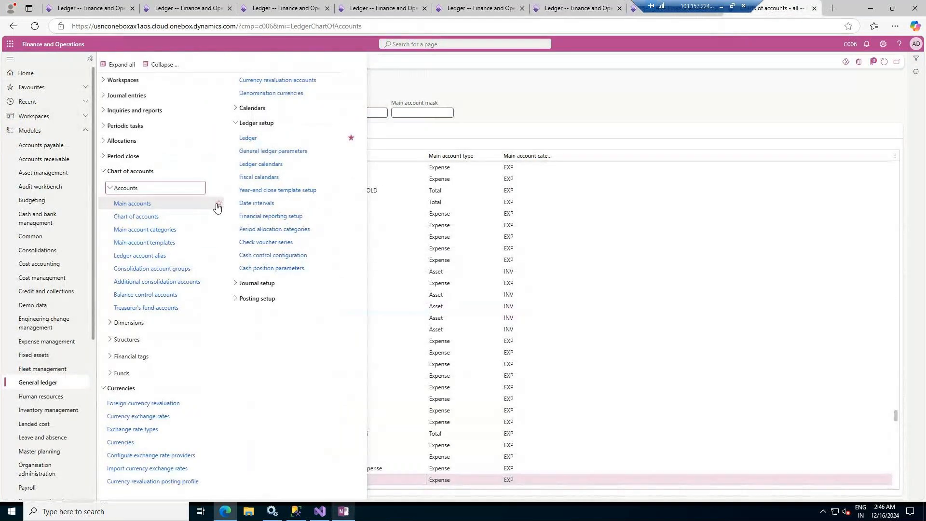
left_click(269, 109)
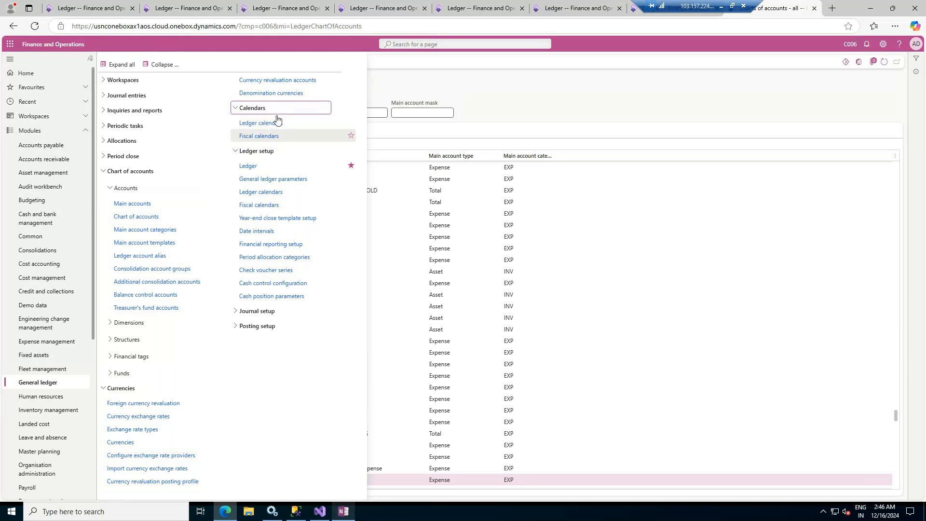
left_click(271, 140)
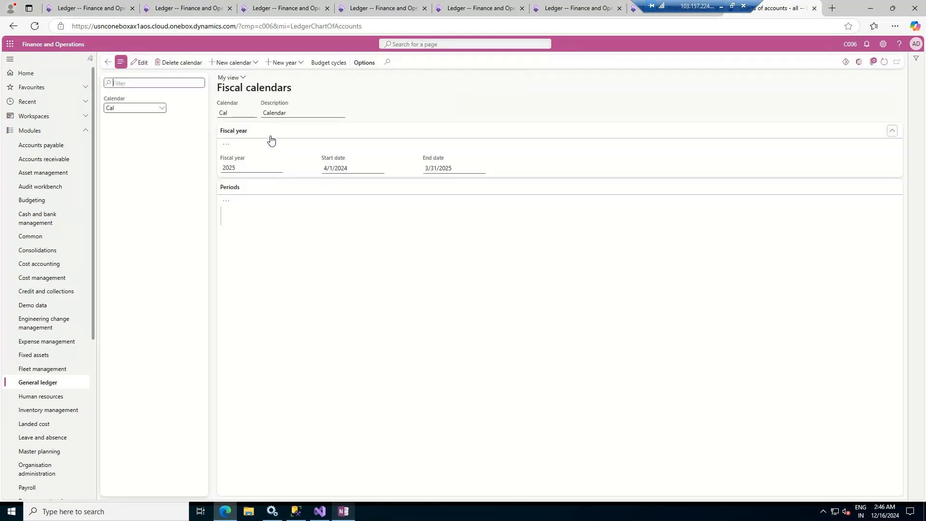
Examine the Cal calendar's opening, operating and closing periods for fiscal years 2025 and 2024
left_click(161, 108)
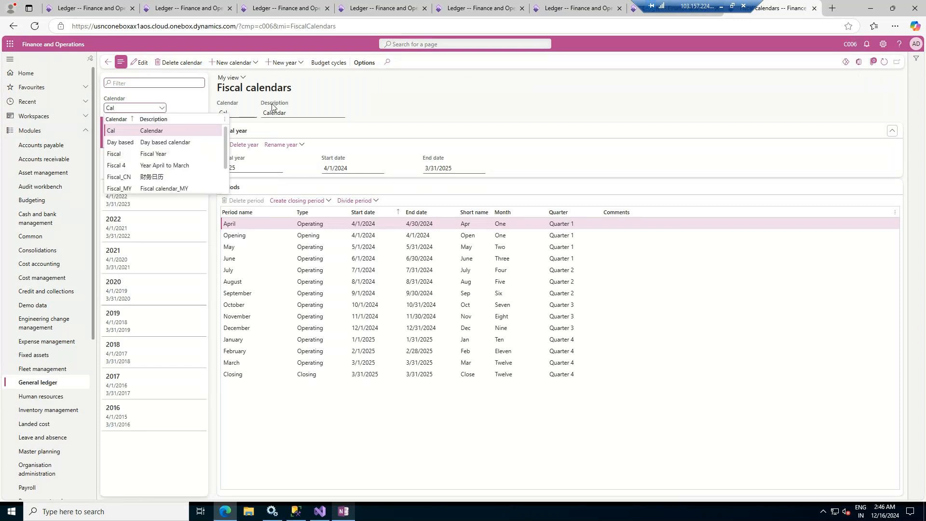
left_click(367, 94)
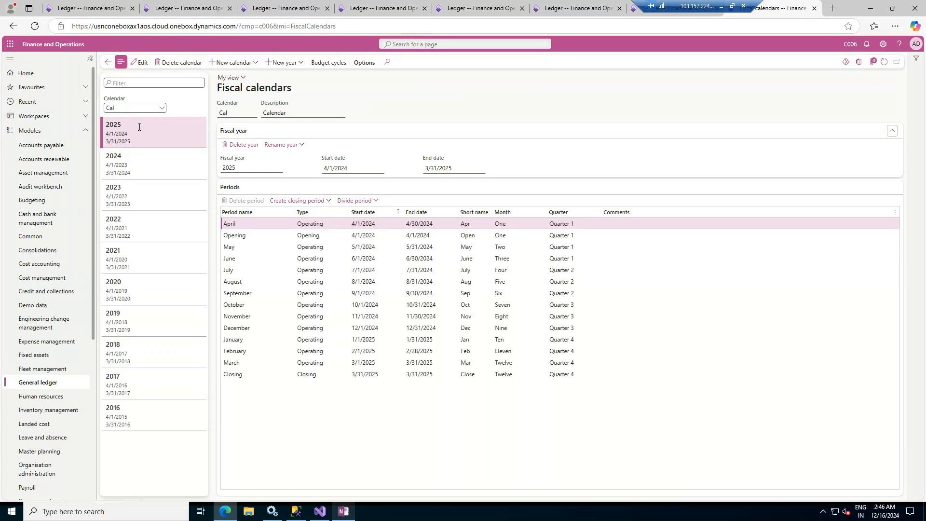
left_click(240, 374)
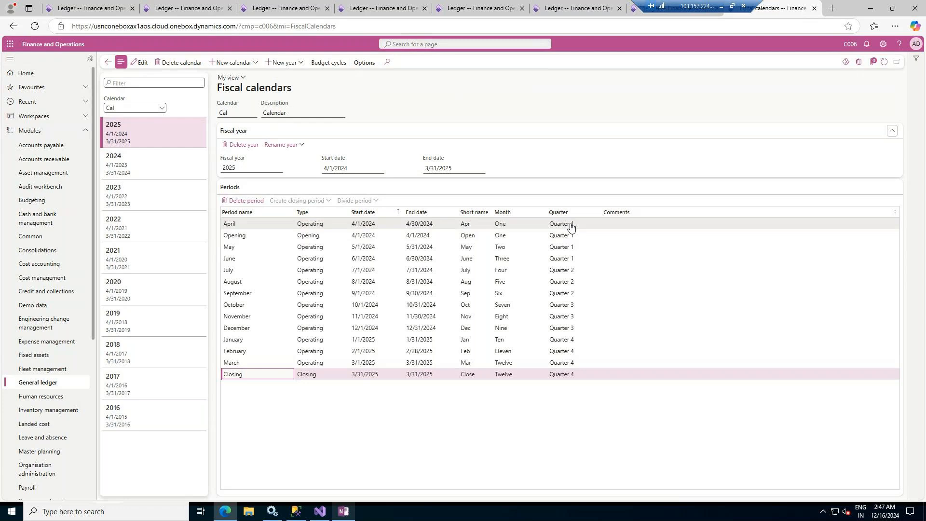
left_click(170, 166)
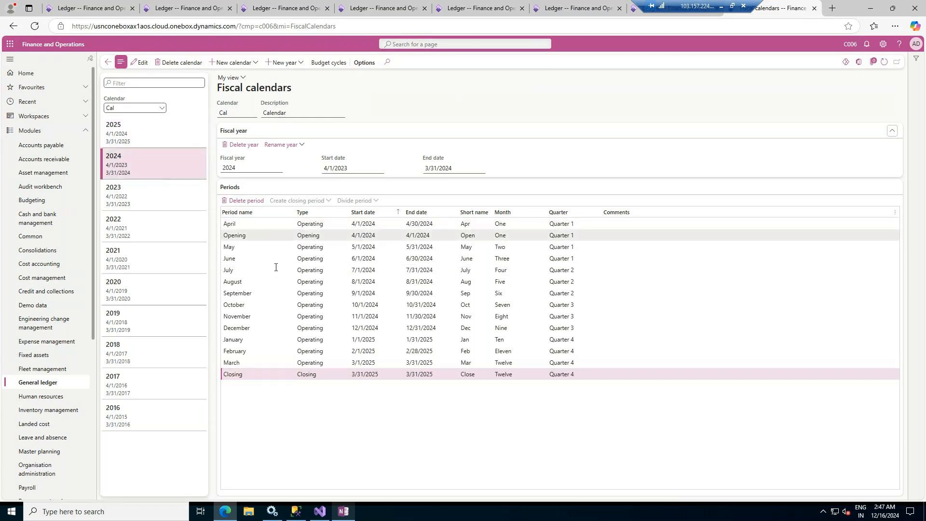
left_click(311, 237)
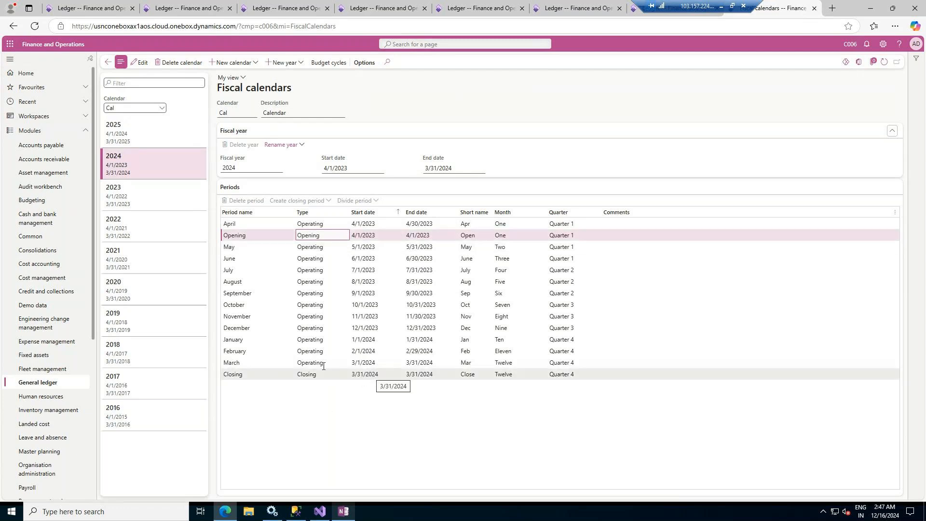
Begin a new fiscal calendar named COKEAPAC with the description COKE APAC
left_click(256, 66)
left_click(254, 66)
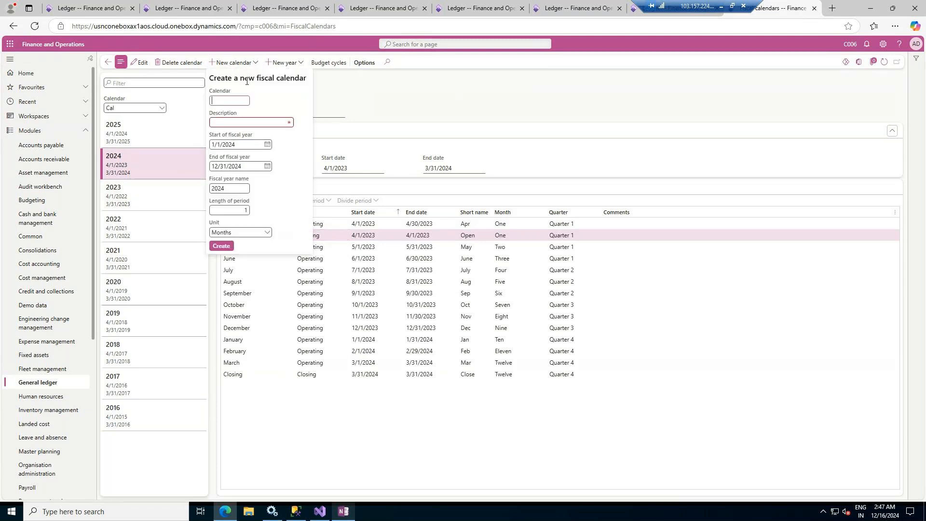
type("COKE")
key("Tab")
type("COKE APAC")
key("Tab")
Set the new calendar's start of fiscal year to 4/1/2024
left_click(267, 145)
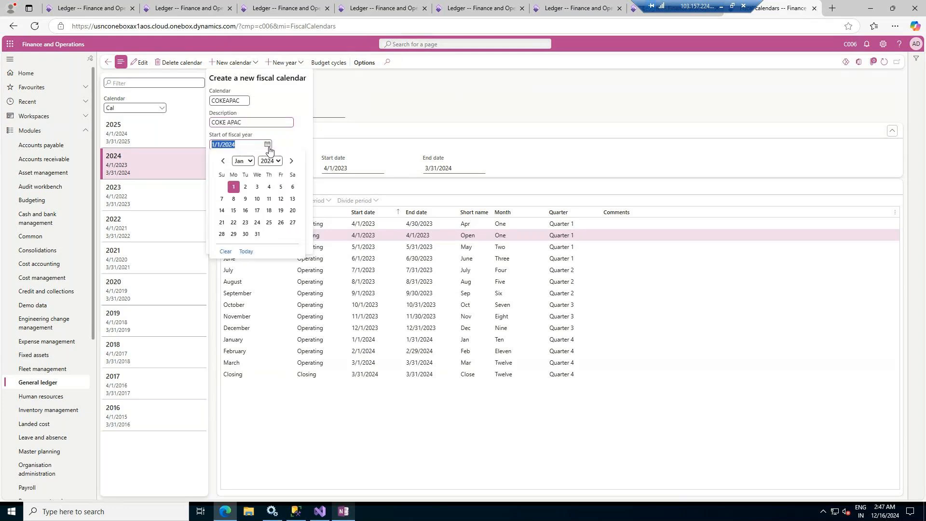
left_click(291, 161)
left_click(291, 161)
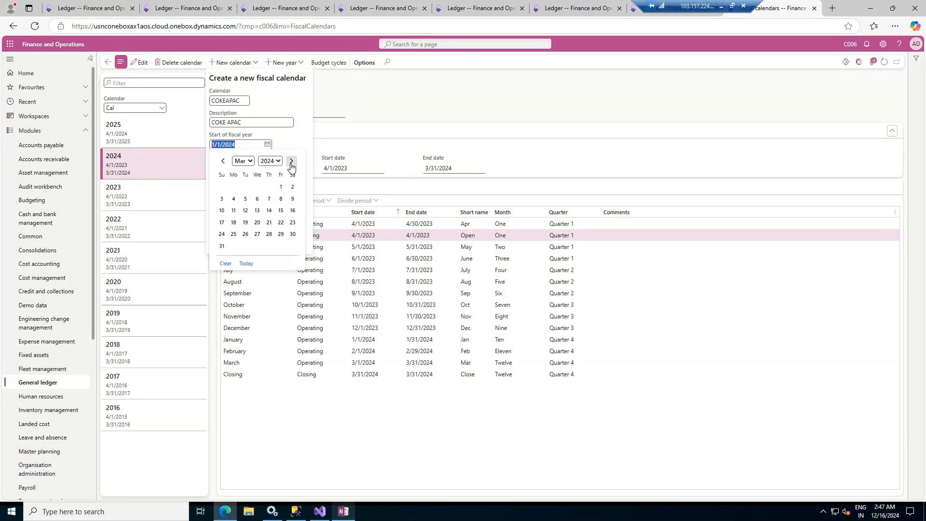
left_click(291, 161)
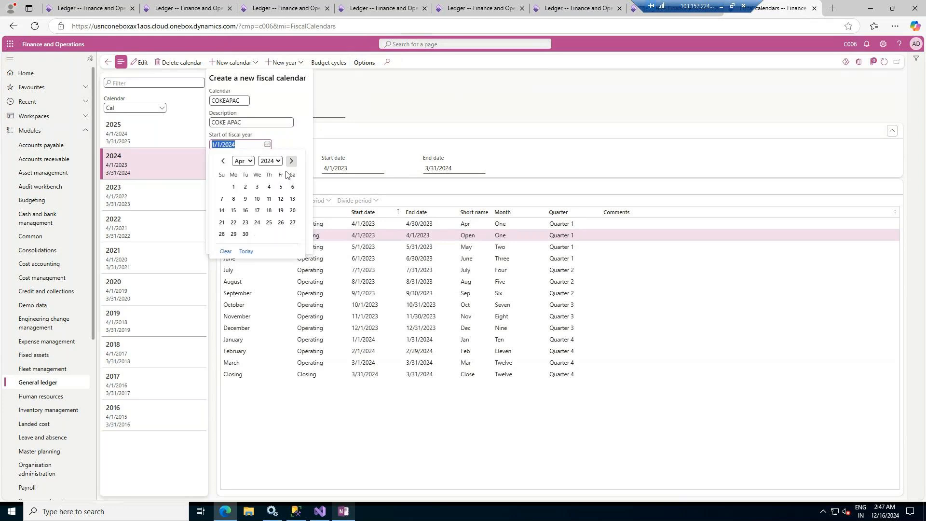
left_click(233, 186)
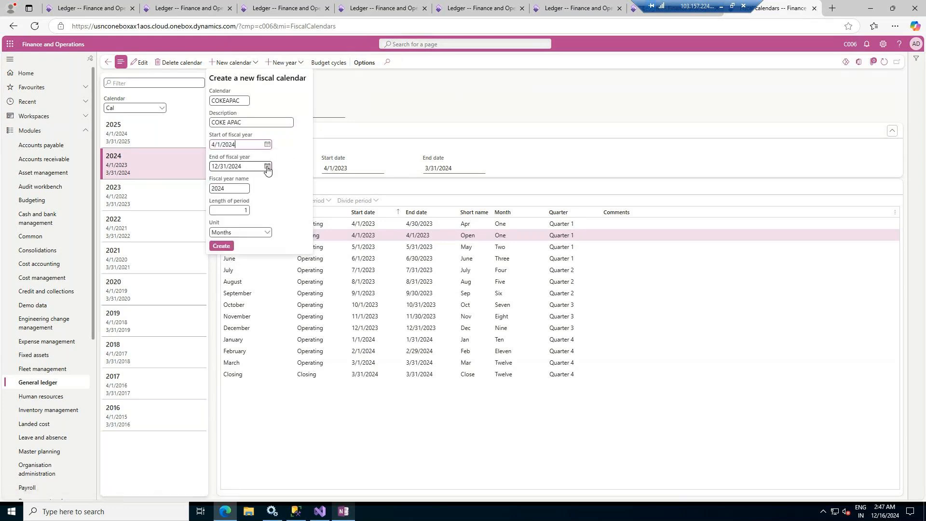
Set the new calendar's end of fiscal year to 3/31/2025
left_click(268, 166)
left_click(290, 183)
left_click(290, 183)
left_click(291, 183)
left_click(233, 268)
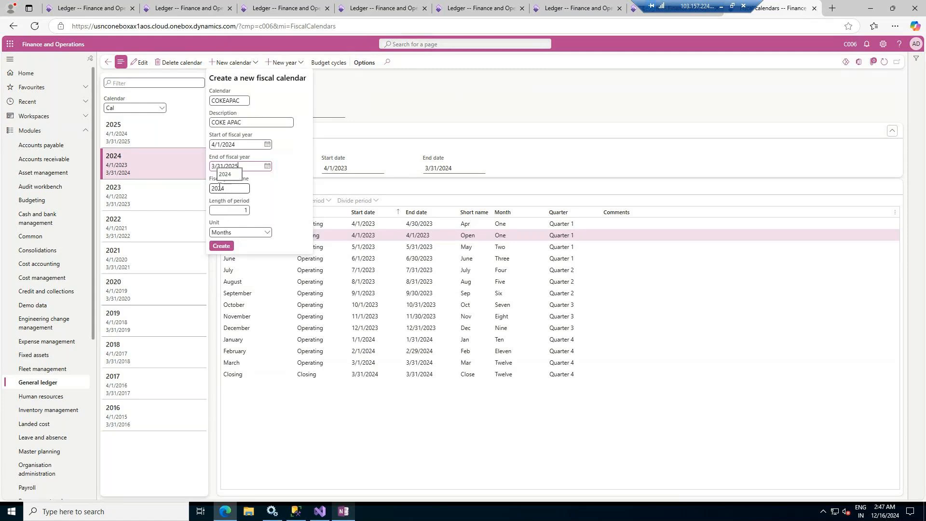
Name the new calendar's fiscal year COKEFY2024 and create the COKEAPAC calendar with one-month periods
left_click(212, 189)
type("COKEFY")
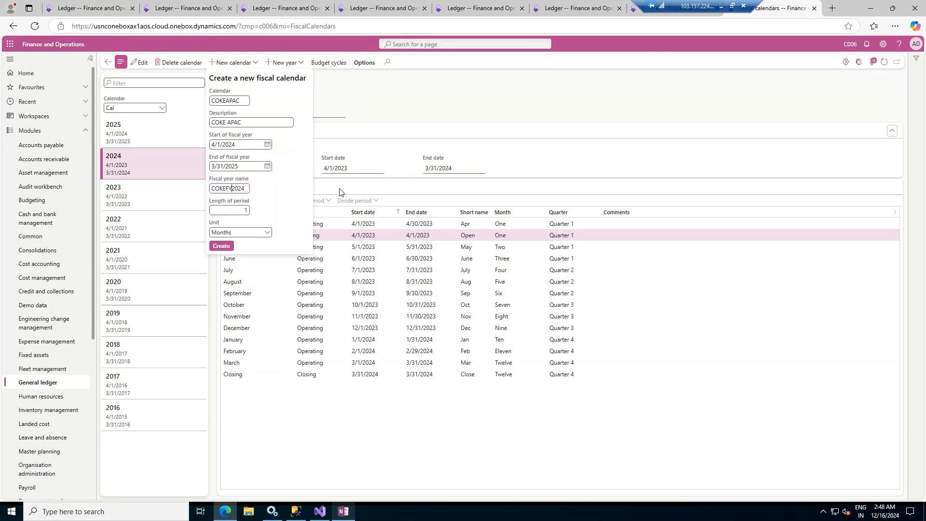
left_click(221, 246)
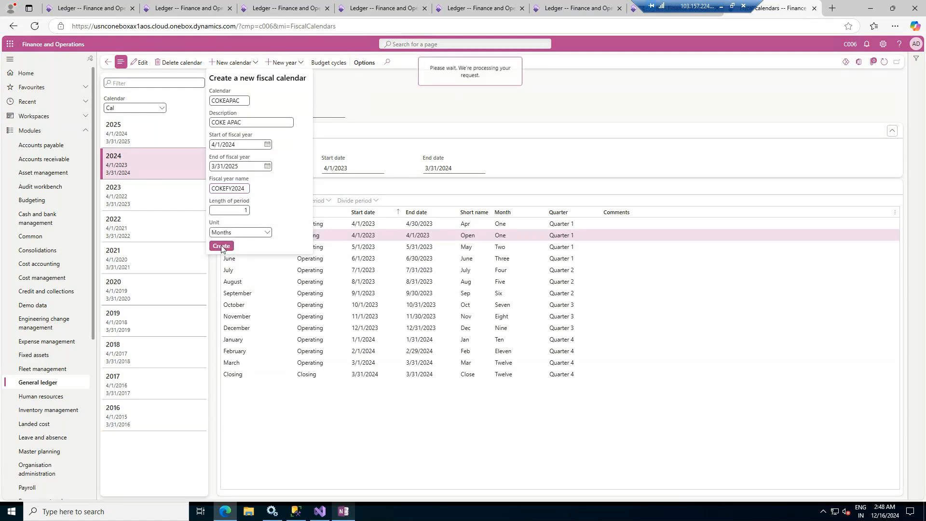
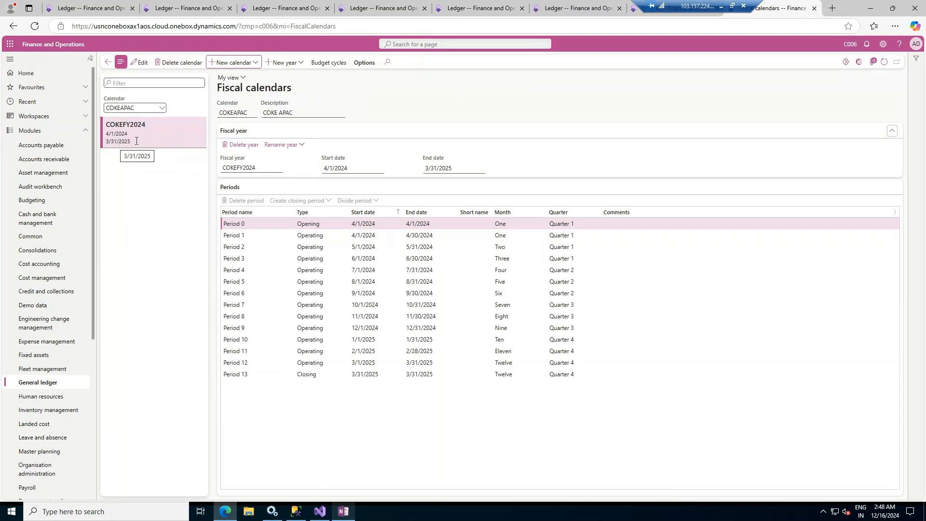
Add fiscal year COKEFY2025 to the COKEAPAC calendar, copied from the last fiscal year, and review COKEFY2024
left_click(299, 63)
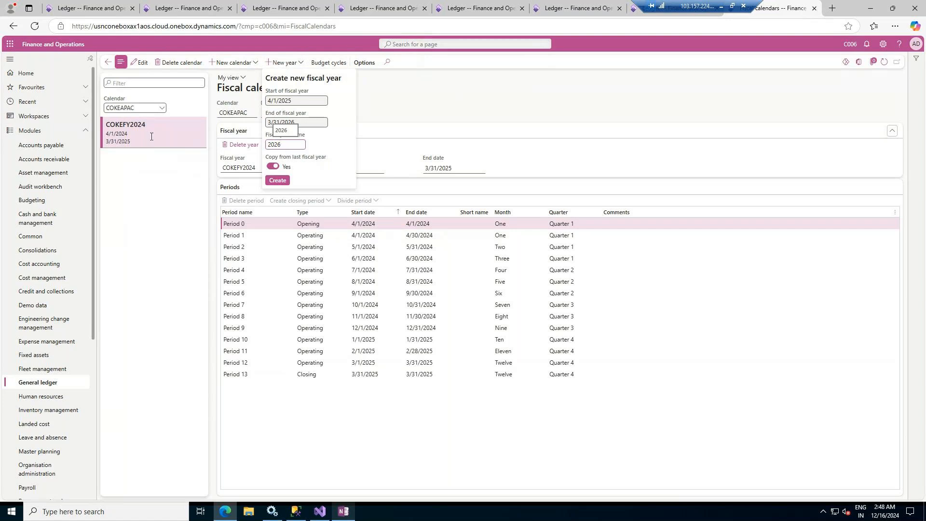
left_click(114, 128)
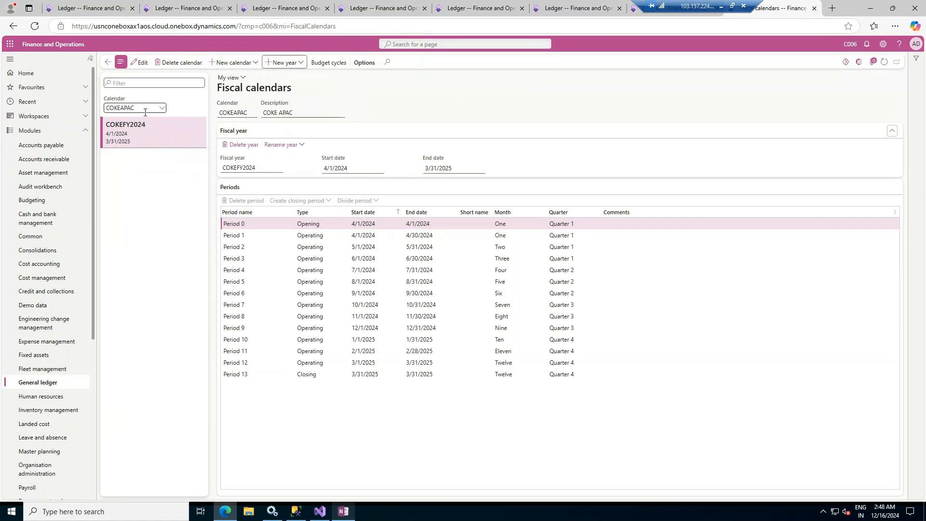
left_click(298, 66)
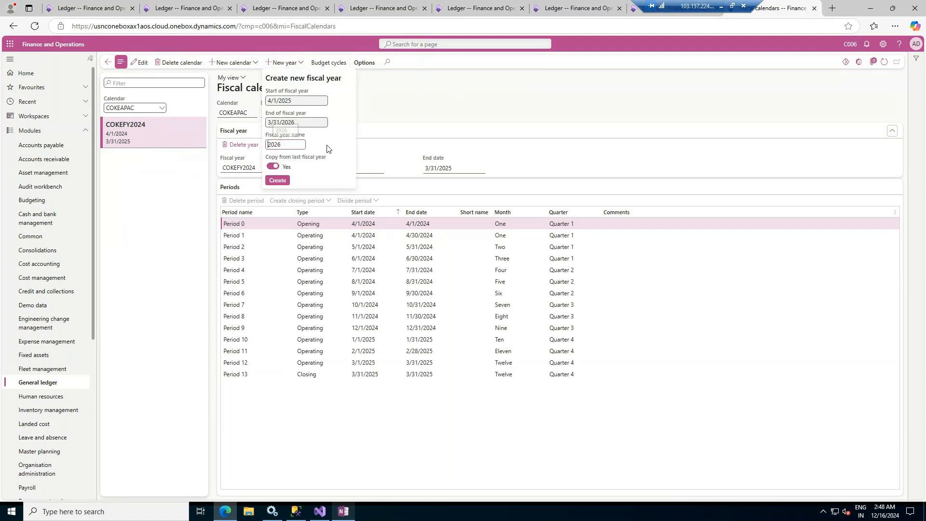
type("COKEFY")
left_click(281, 180)
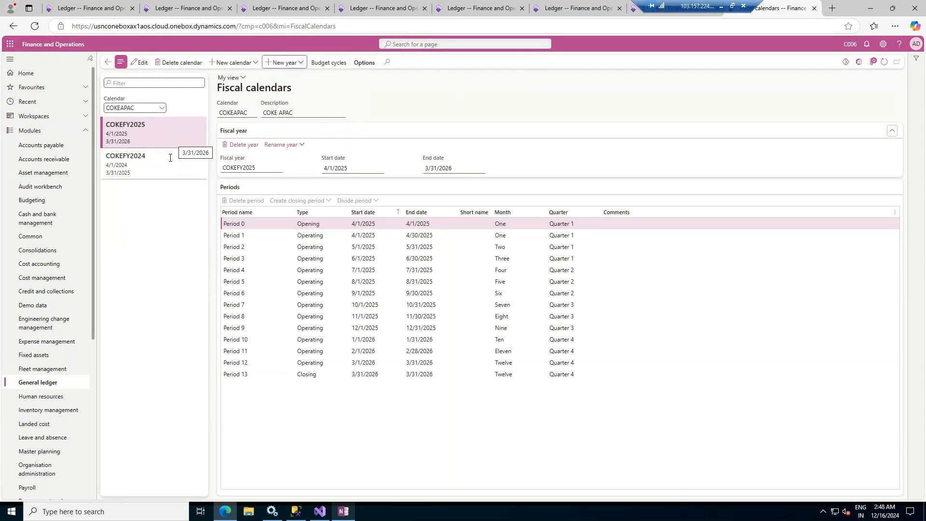
left_click(169, 159)
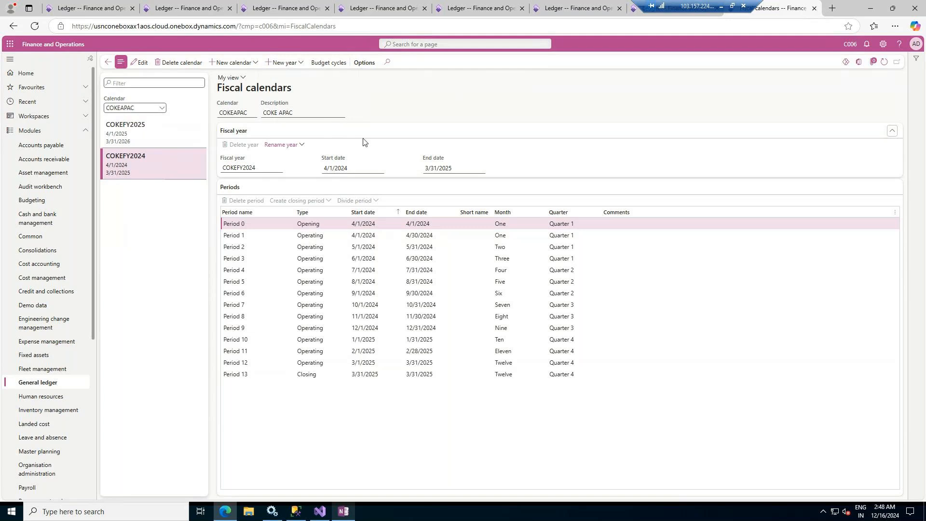
Create fiscal calendar COKEUS, described as COKEUS, with fiscal year COKEUS2024 from 1/1/2024 to 12/31/2024, and check its period dates
left_click_drag(693, 11, 798, 10)
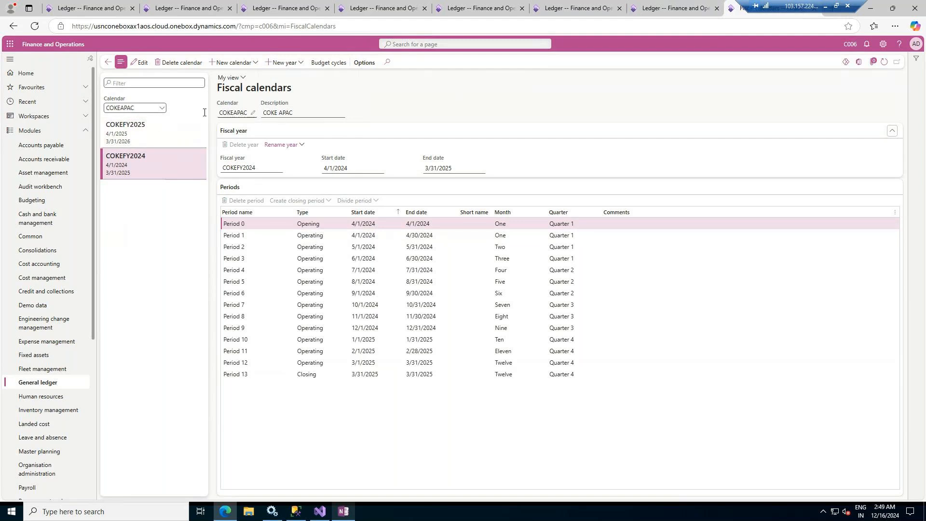
left_click(241, 61)
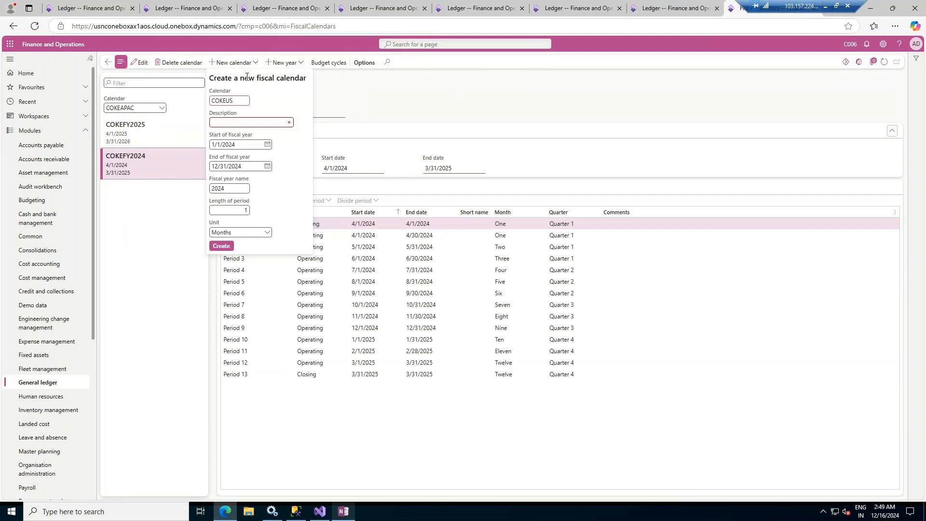
left_click(230, 121)
type("COKEUS")
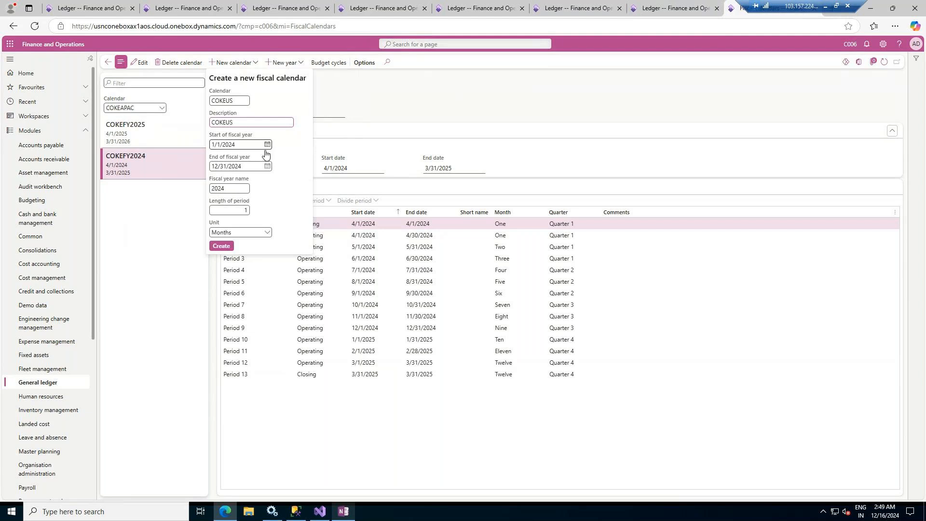
left_click(212, 188)
type("COKEUS")
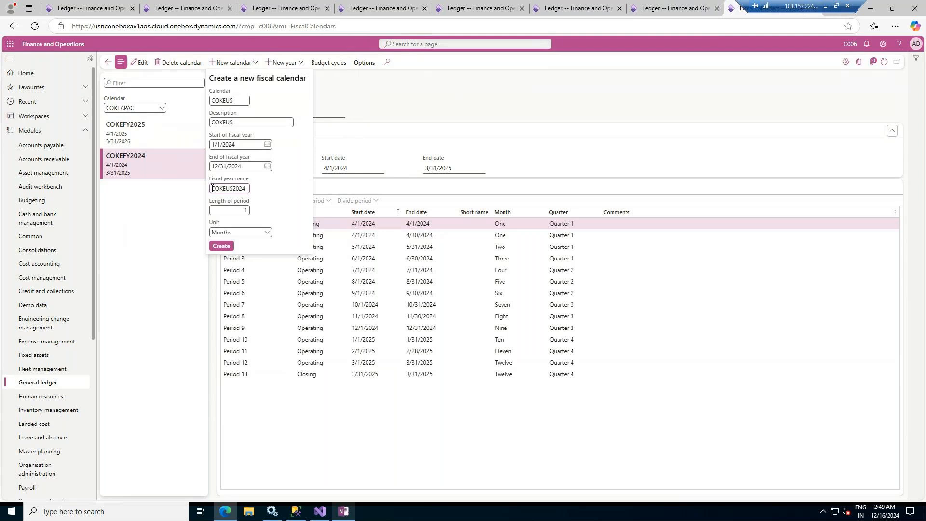
left_click(222, 246)
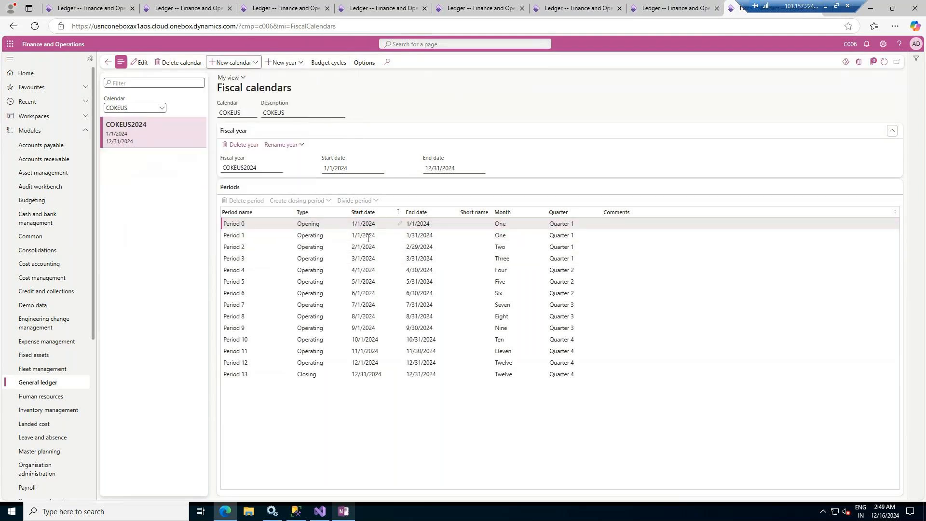
left_click(368, 238)
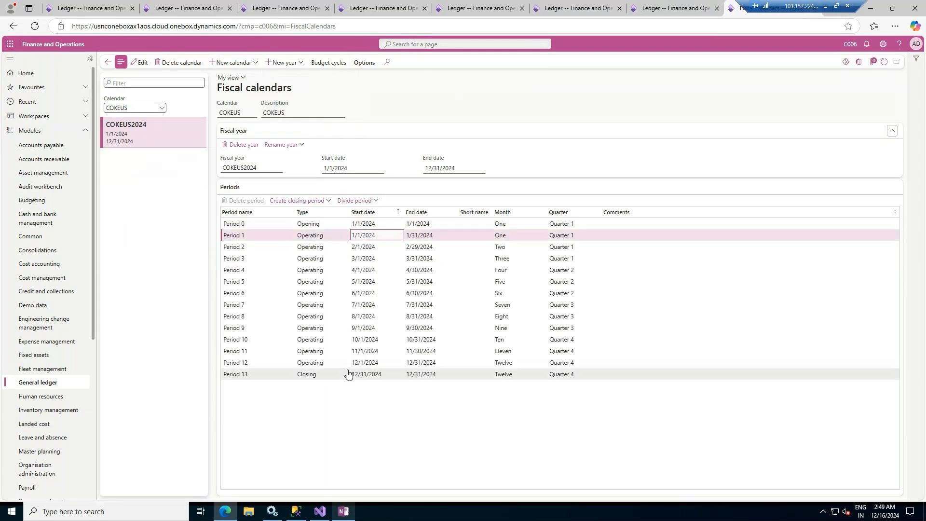
left_click(365, 363)
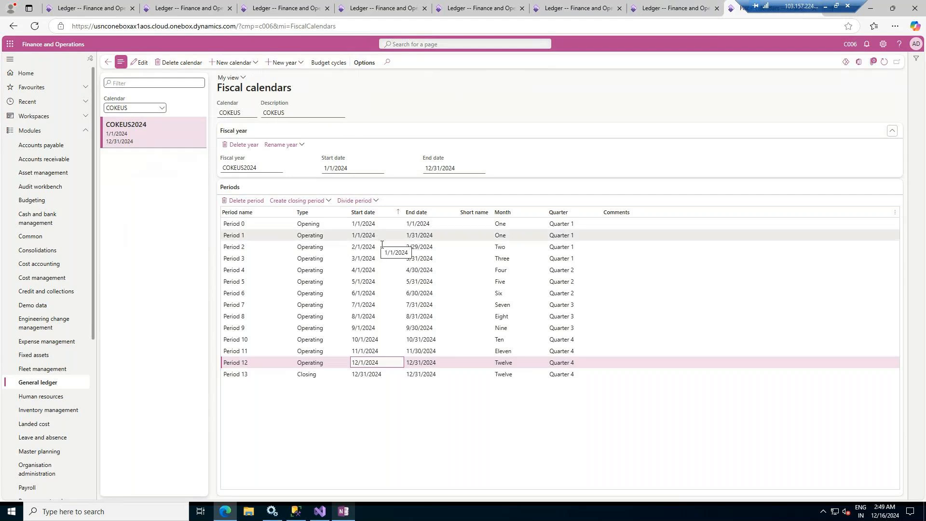
Assign the COKEUS fiscal calendar to the COKE US ledger and COKEAPAC to the COKE UAE ledger
left_click(97, 9)
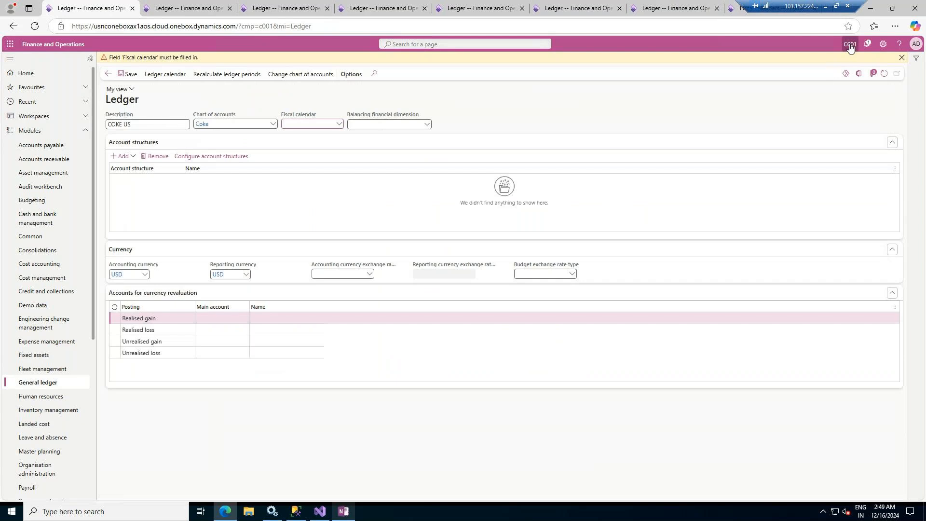
left_click(339, 124)
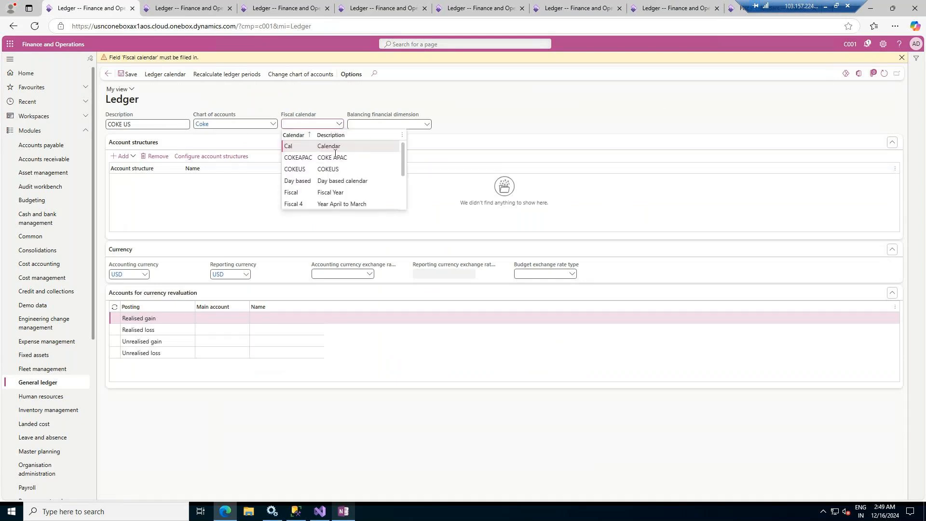
left_click(329, 170)
left_click(328, 169)
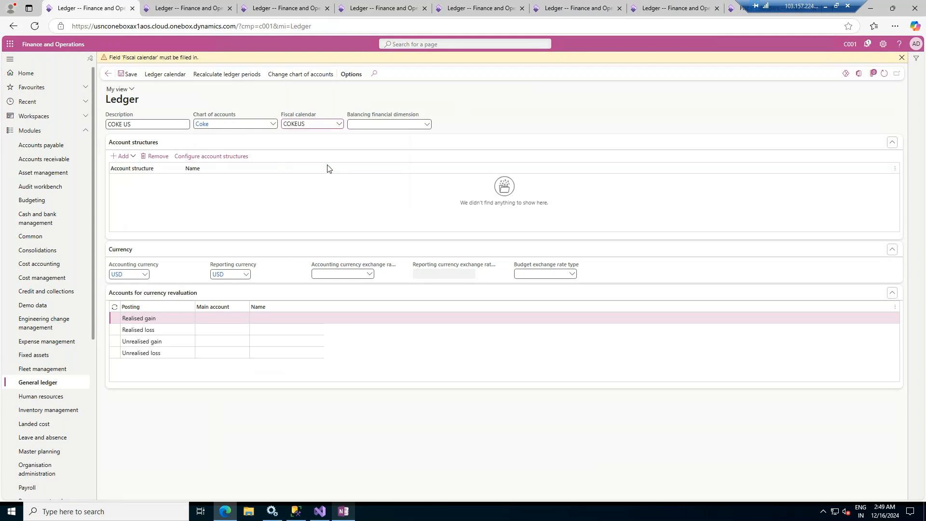
left_click(198, 4)
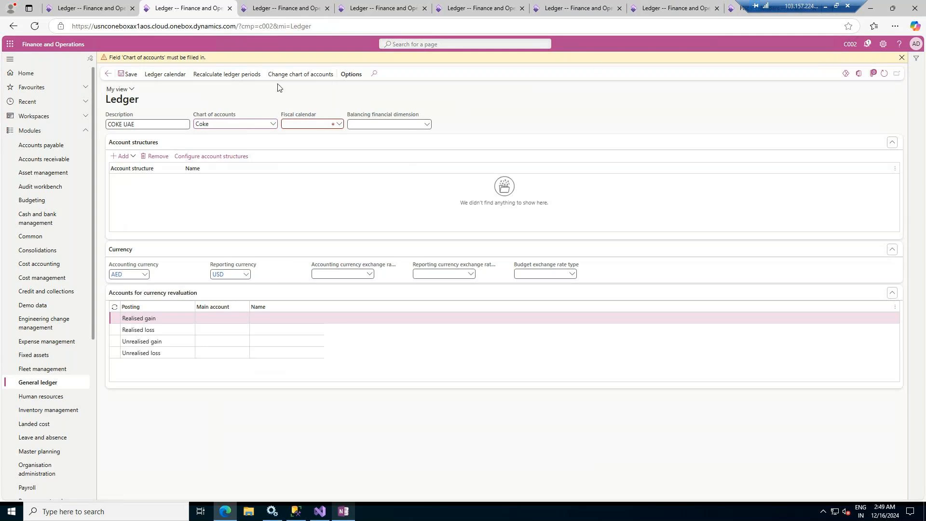
left_click(337, 125)
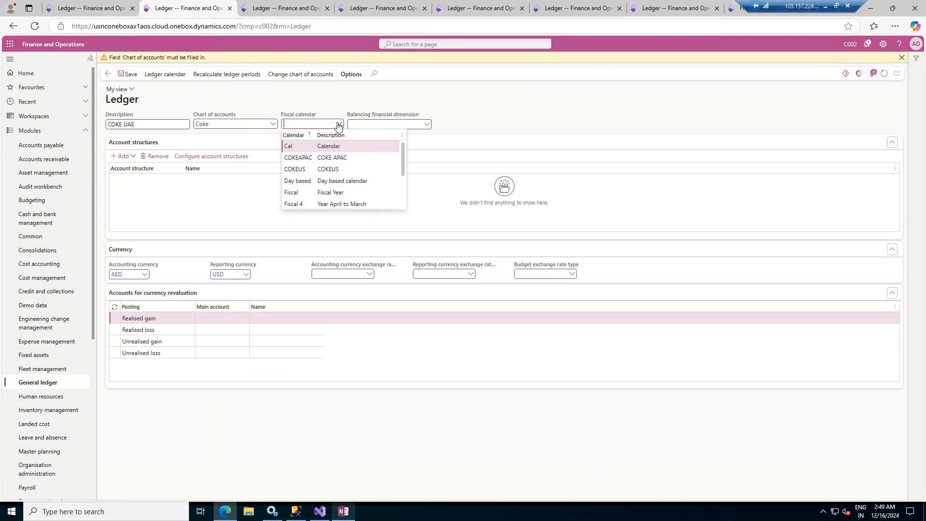
left_click(326, 158)
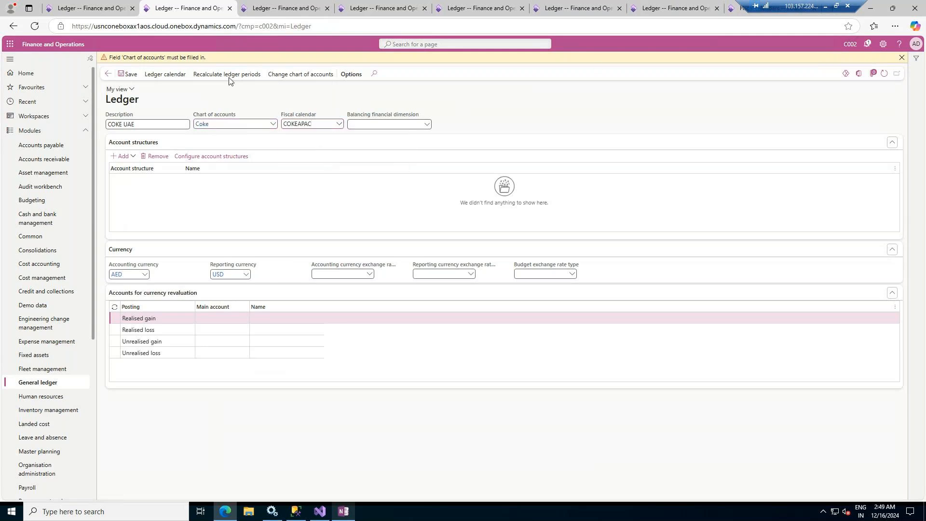
Assign the COKEUS fiscal calendar to the COKE UK ledger and COKEAPAC to the COKE AUS ledger
left_click(279, 9)
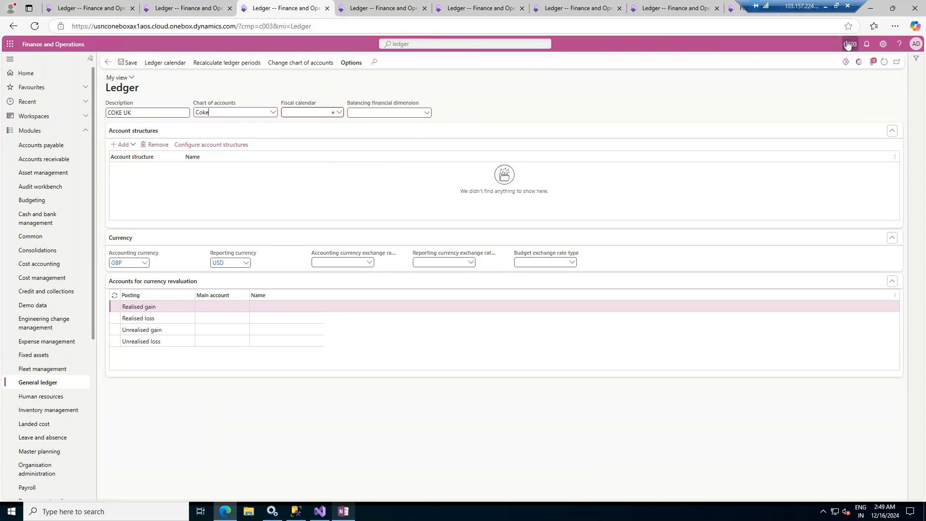
left_click(337, 113)
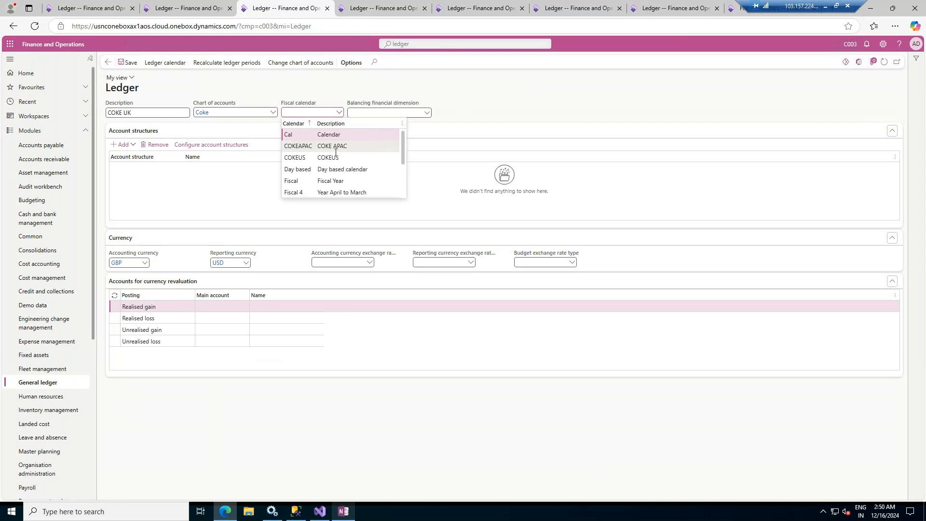
left_click(330, 161)
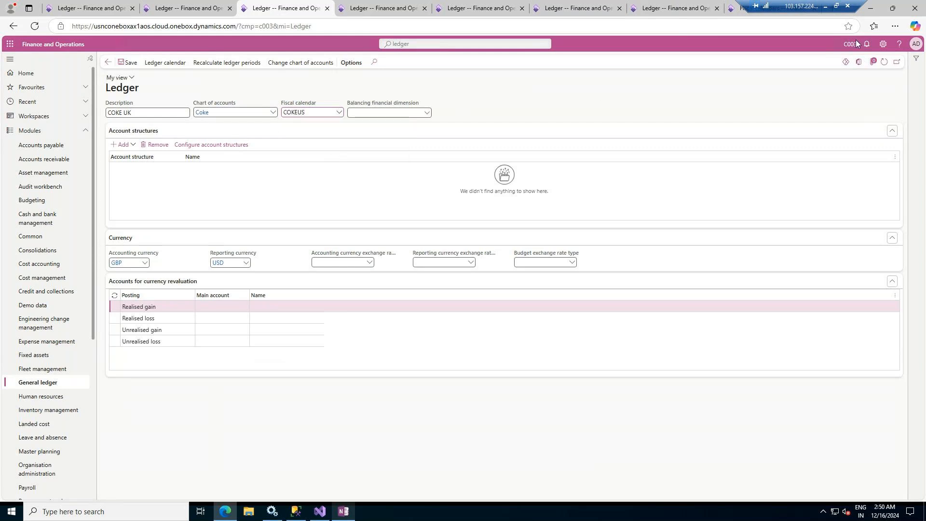
left_click(388, 9)
left_click(338, 113)
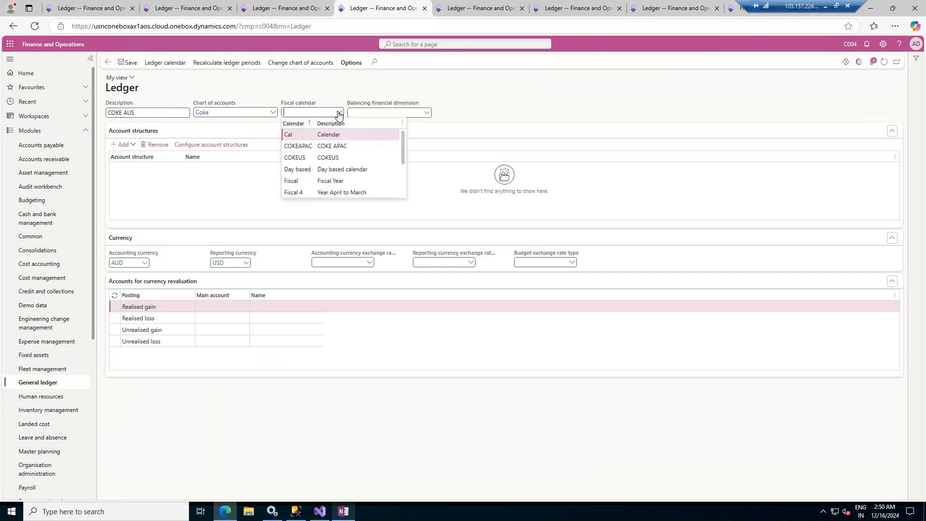
left_click(334, 147)
Assign the COKEAPAC fiscal calendar to the COKE INDIA ledger and COKEUS to the COKE CONS ledger
left_click(502, 7)
left_click(339, 113)
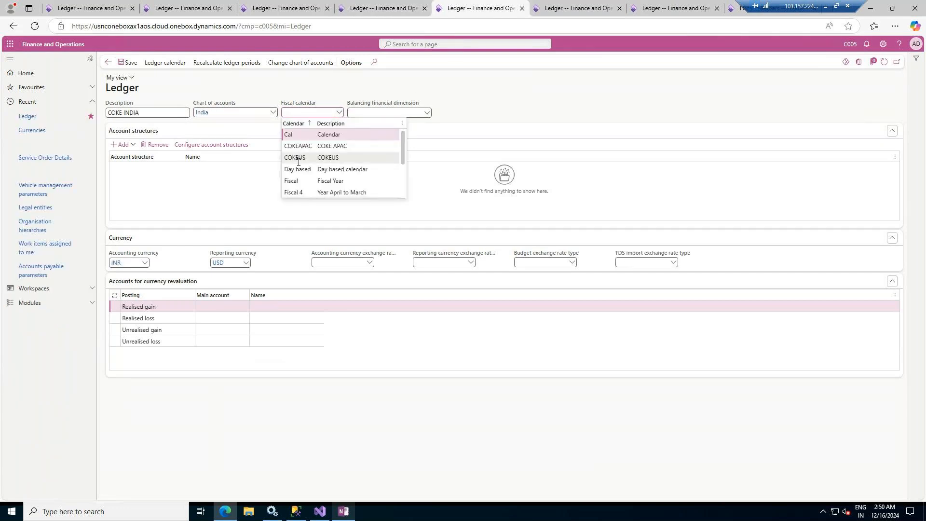
left_click(334, 147)
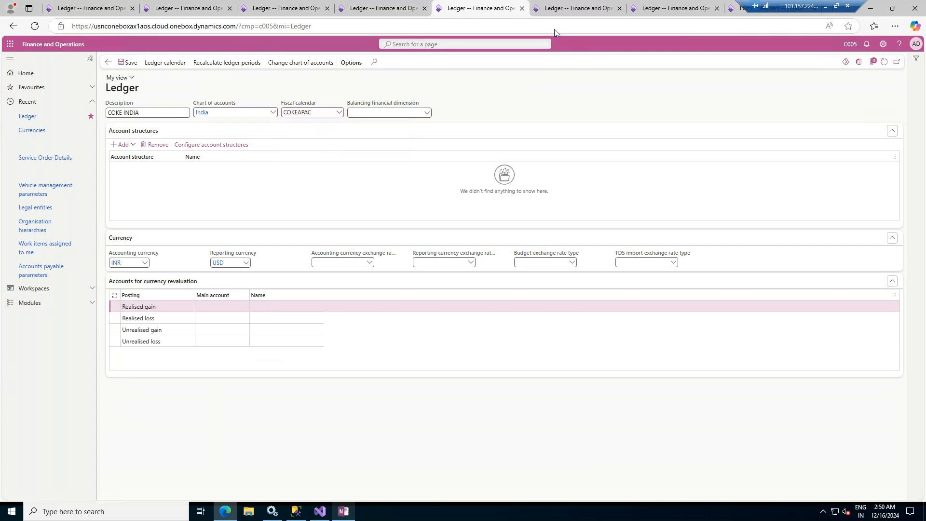
left_click(556, 4)
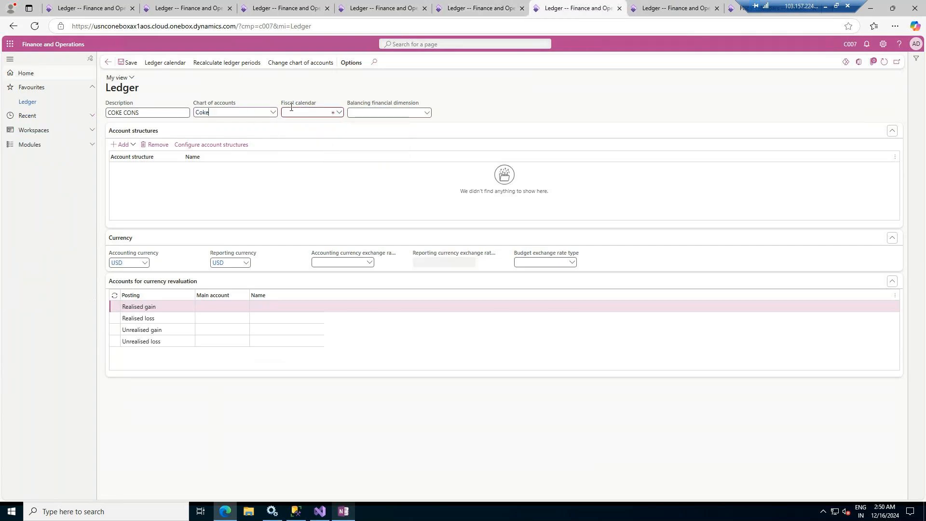
left_click(341, 113)
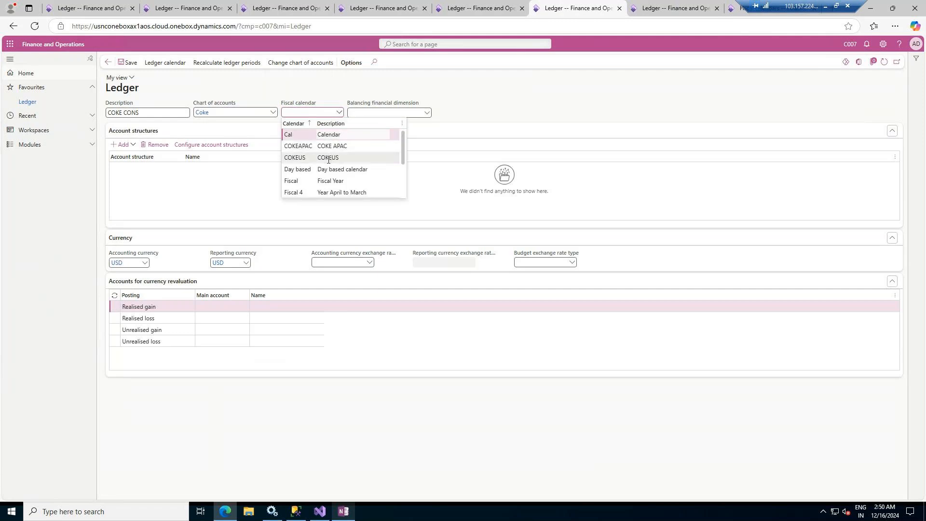
left_click(328, 159)
Assign the COKEUS fiscal calendar to the COKE ELIM ledger and save that ledger
key("ctrl+Tab")
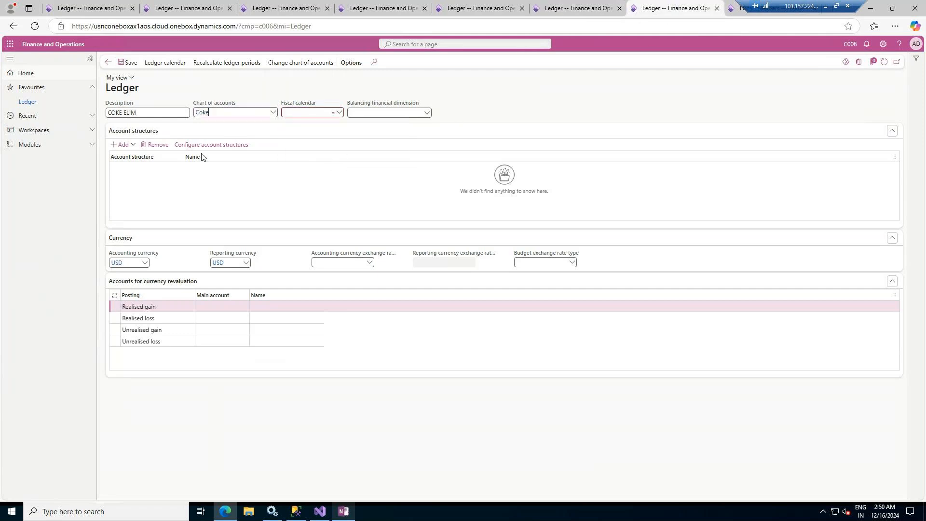
left_click(340, 113)
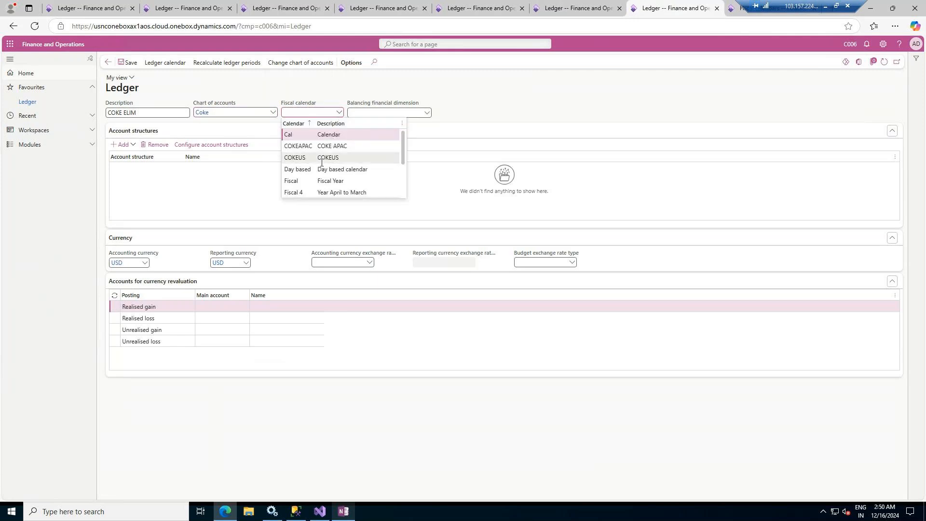
left_click(318, 158)
left_click(129, 63)
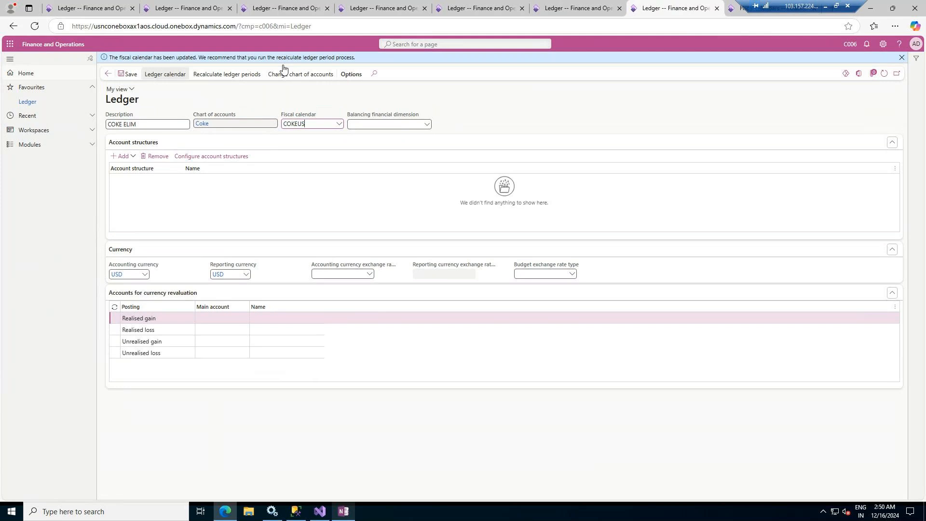
Save the COKE US ledger in C001 and dismiss the fiscal calendar notification
left_click(116, 3)
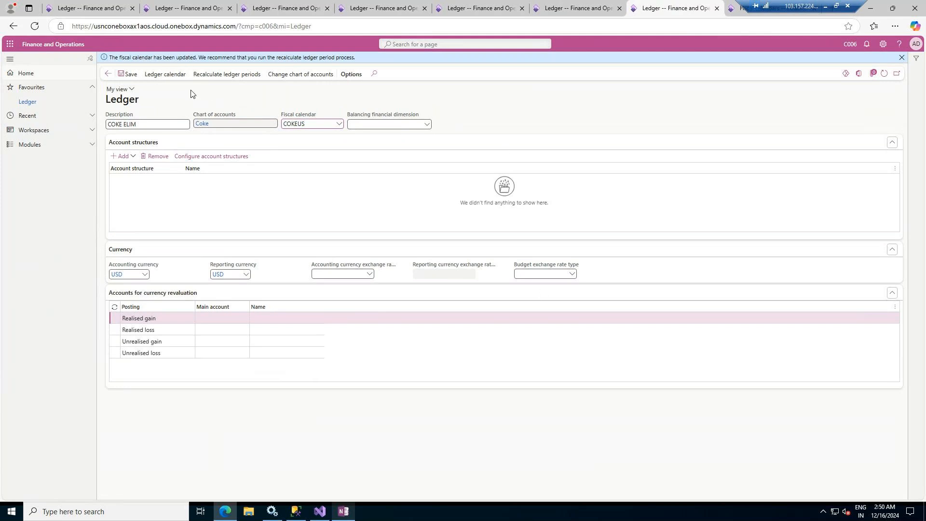
left_click(129, 73)
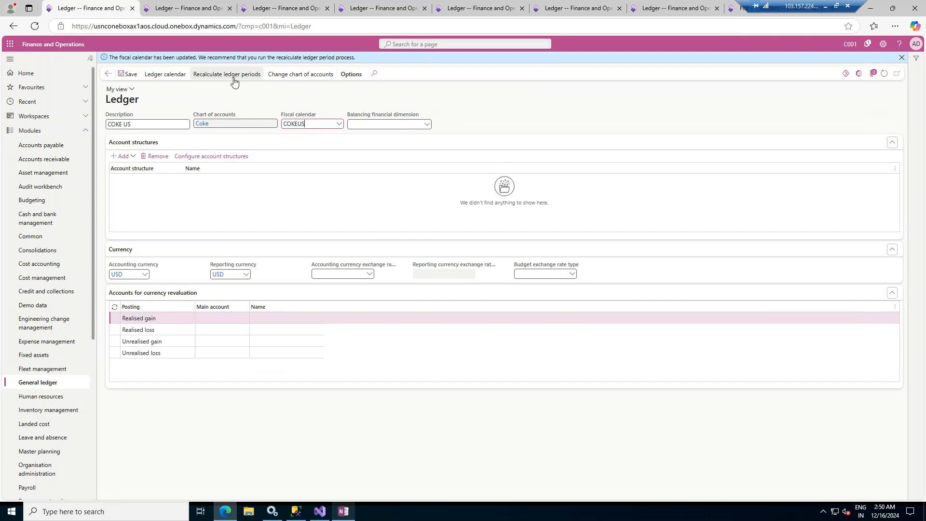
left_click(903, 58)
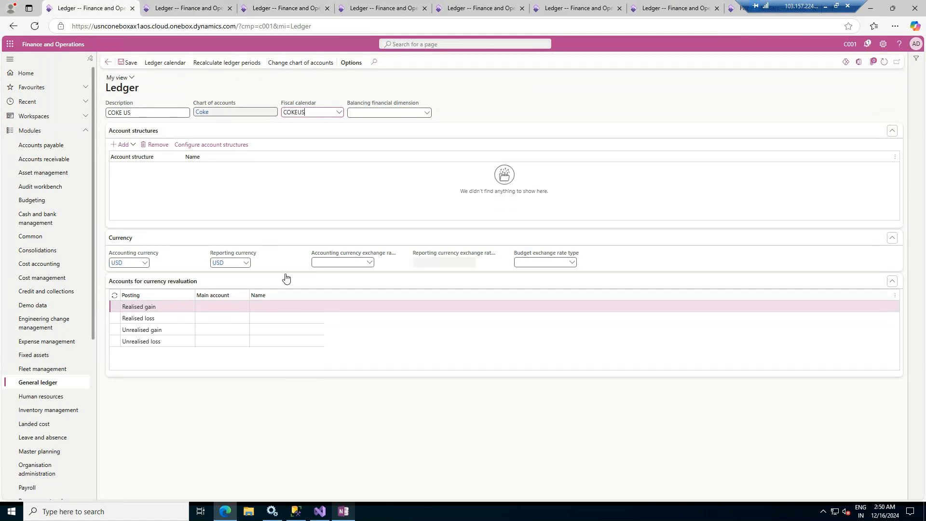
Open the general ledger's ledger calendars and check which fiscal years are available for the COKEUS calendar
left_click(370, 263)
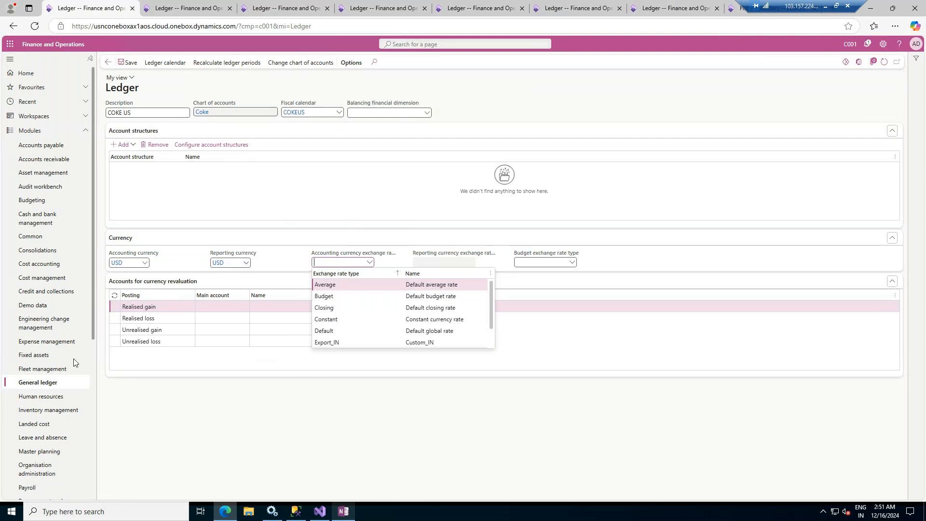
left_click(53, 384)
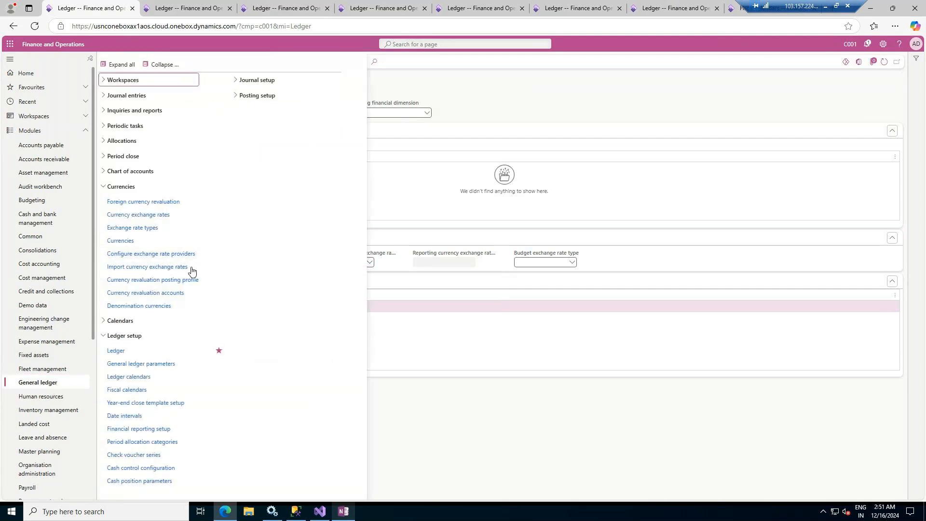
left_click(133, 320)
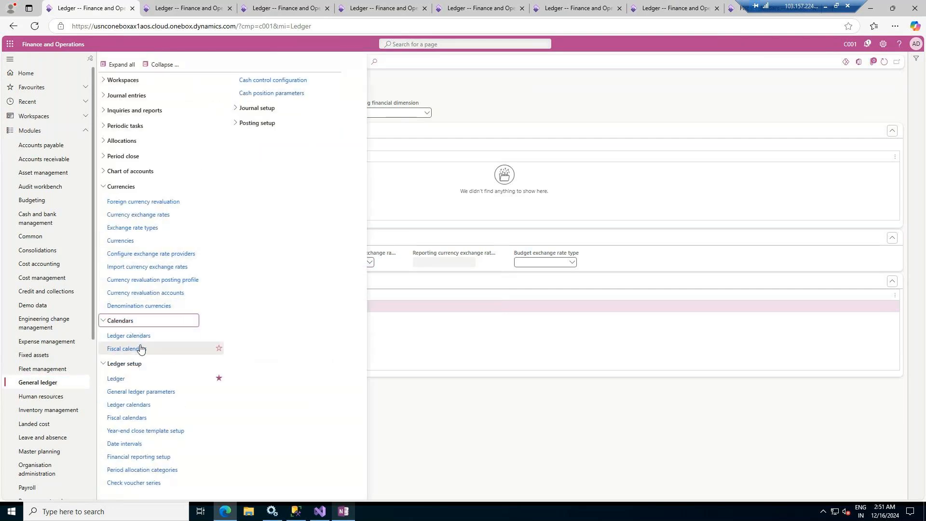
left_click(140, 339)
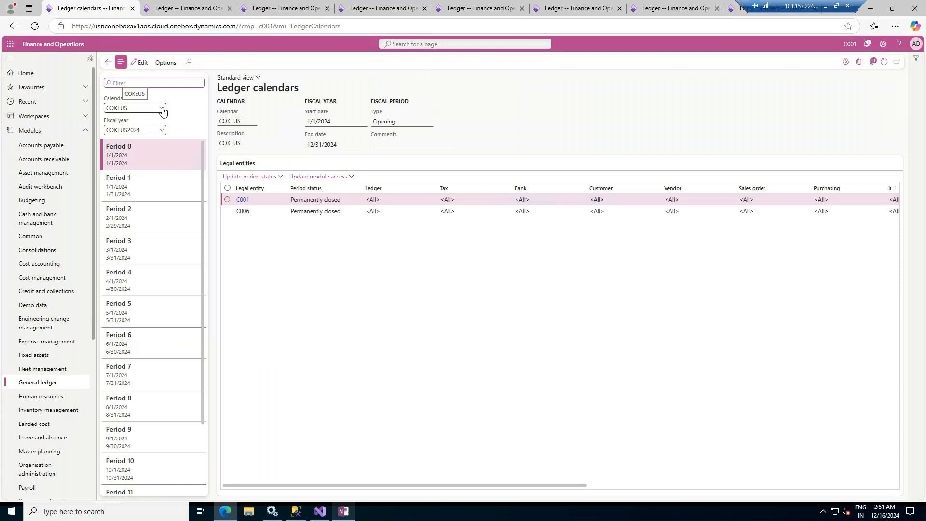
left_click(163, 131)
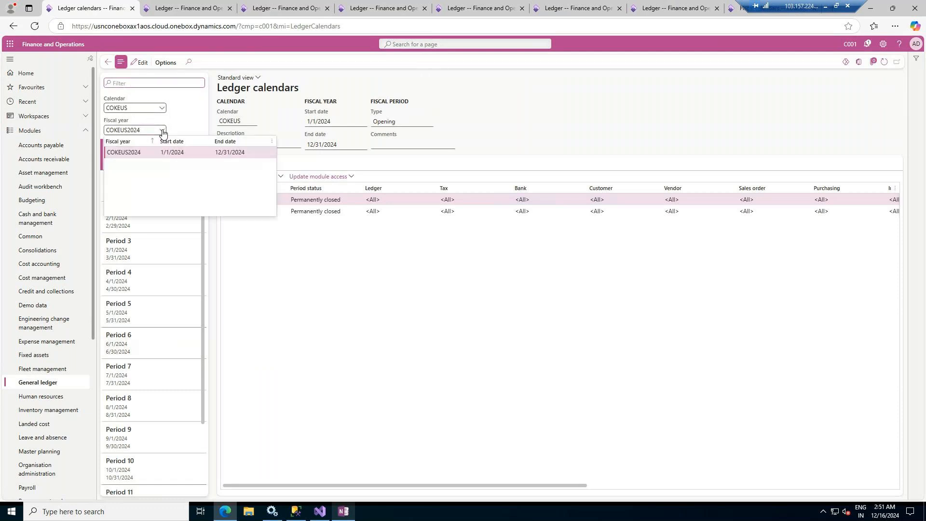
left_click(164, 131)
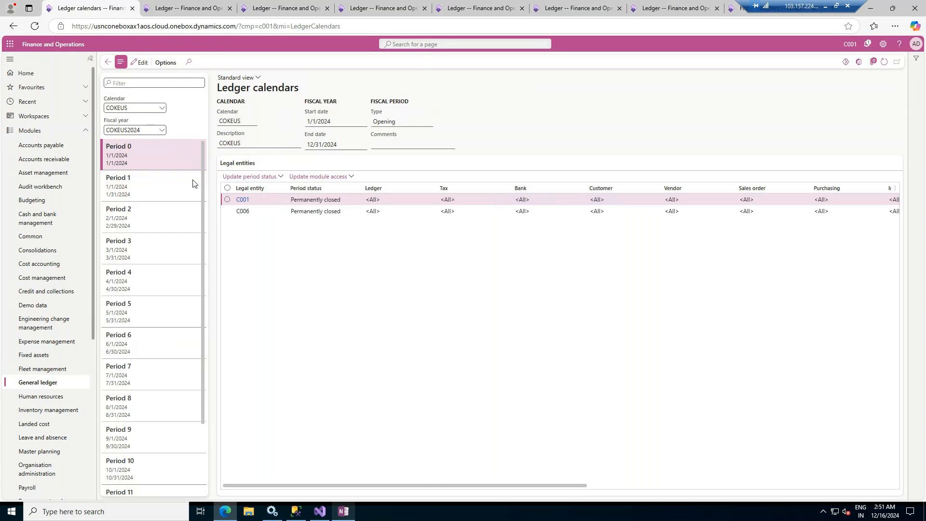
Review the period status and all module access columns of the legal entities for Periods 1 and 2 of COKEUS2024
left_click(177, 203)
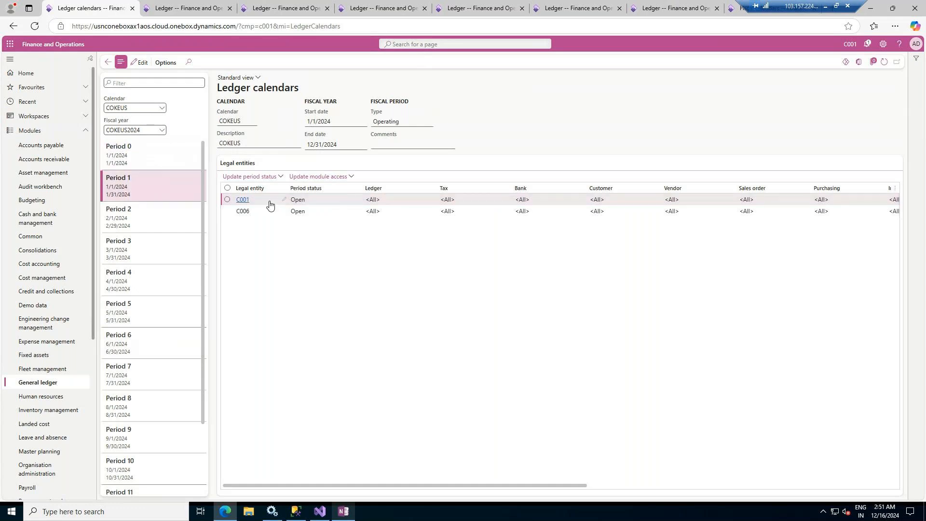
left_click(159, 212)
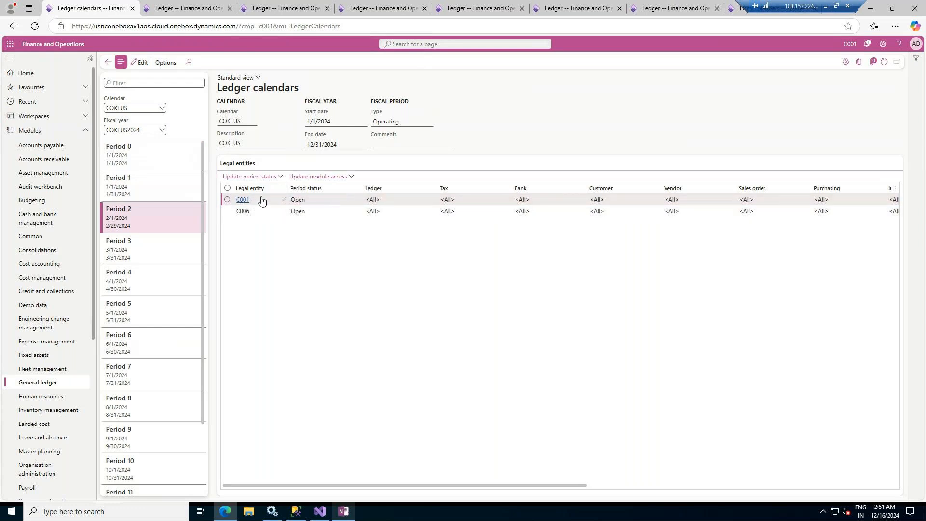
left_click(165, 180)
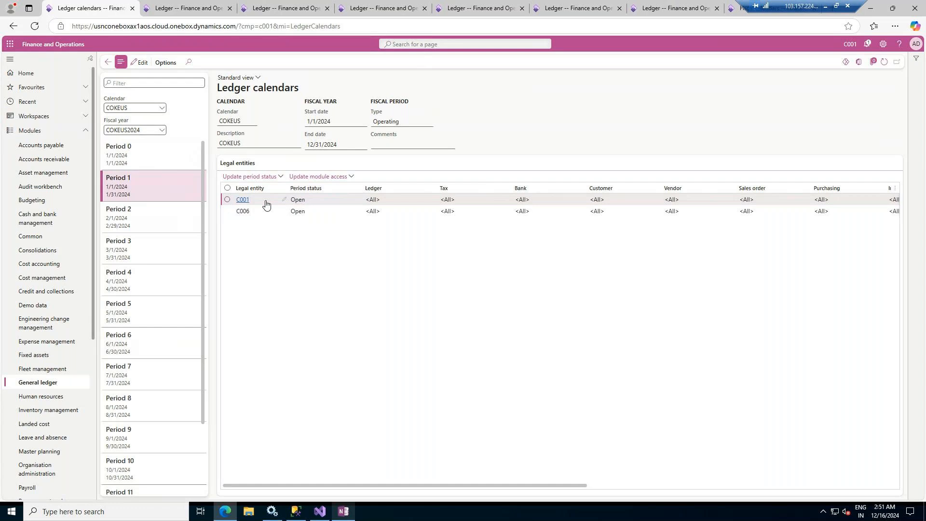
mouse_move(266, 205)
triple_click(243, 88)
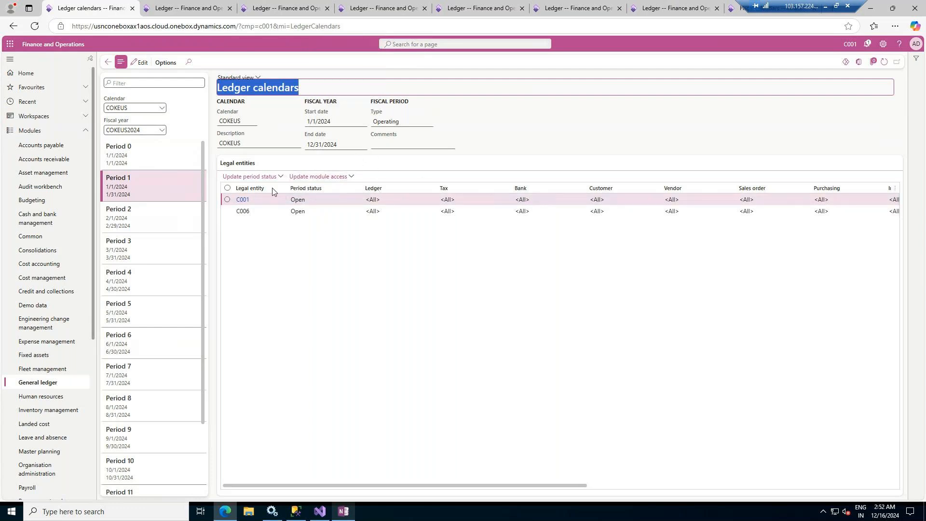
left_click(227, 199)
left_click(225, 211)
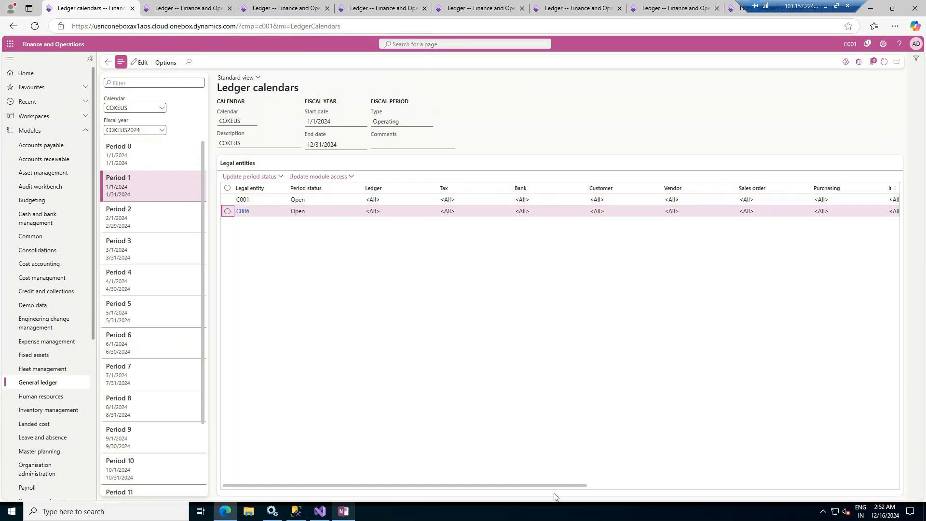
left_click_drag(553, 486, 883, 479)
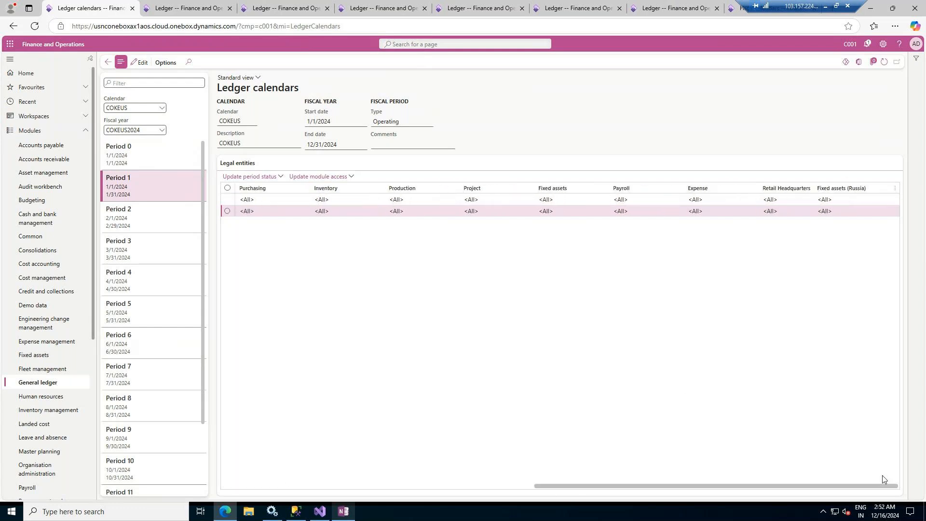
left_click_drag(528, 520, 168, 519)
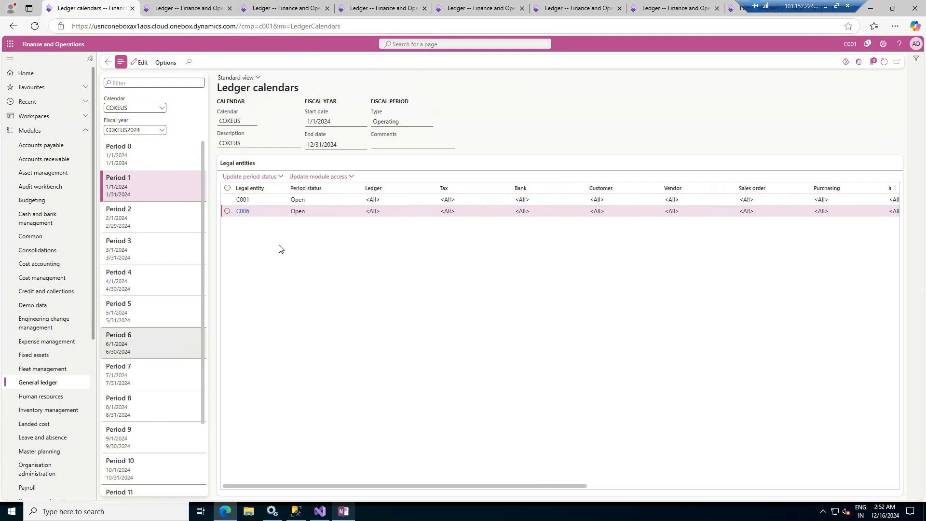
Examine the module access update options for C001 in Period 1, choosing the Tax module and viewing its access levels without updating
left_click(350, 177)
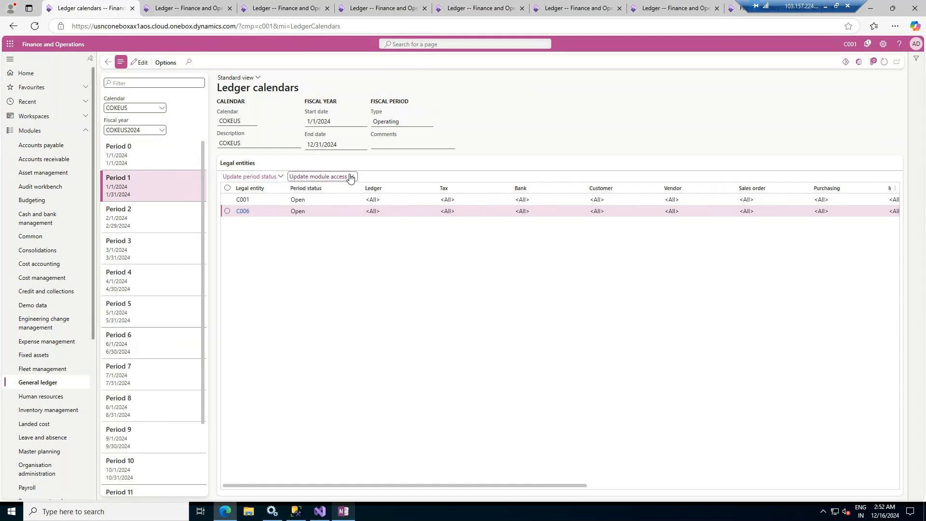
left_click(350, 189)
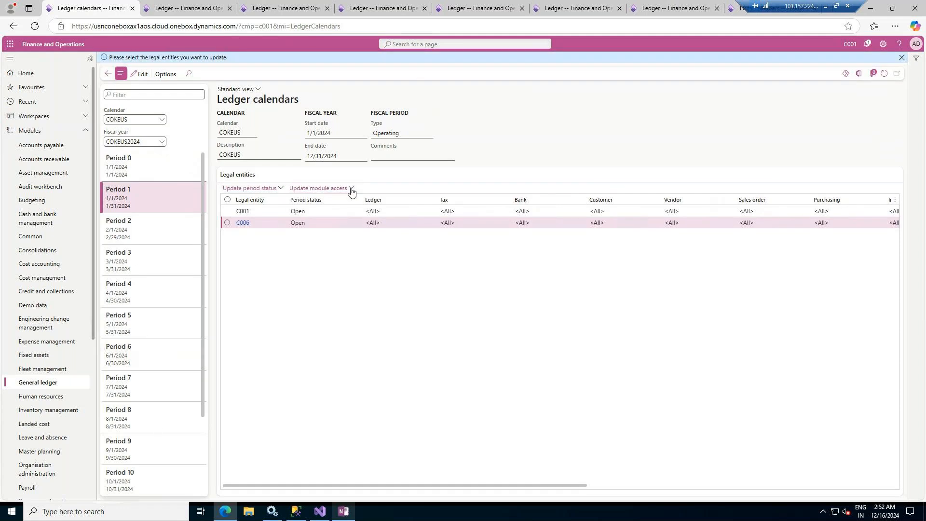
left_click(228, 211)
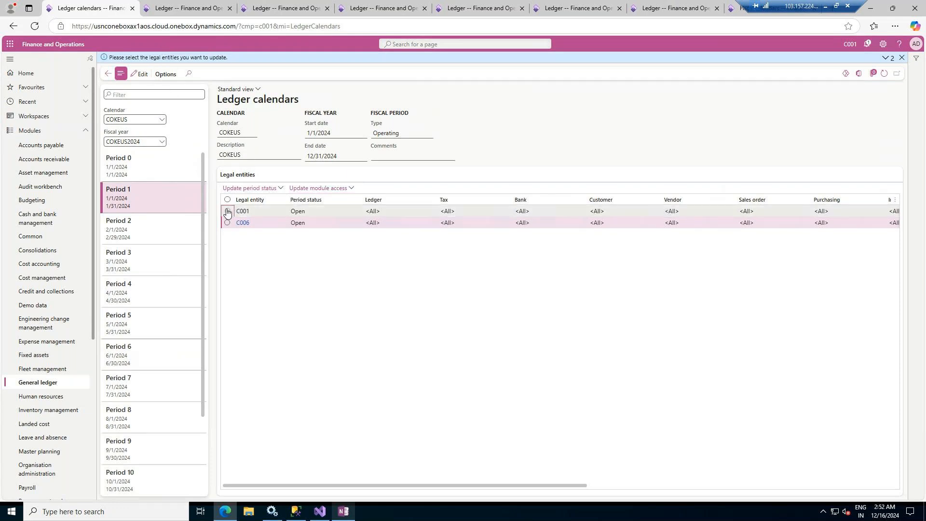
left_click(353, 190)
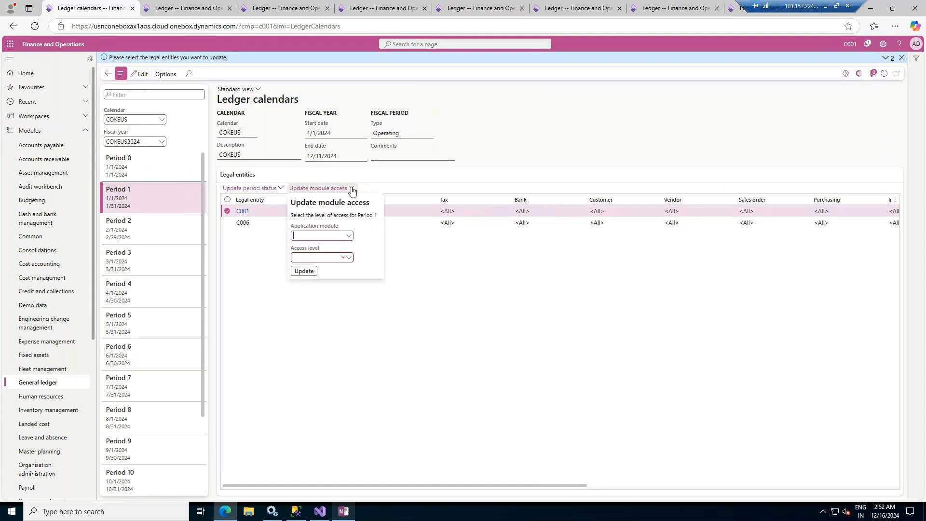
left_click(345, 237)
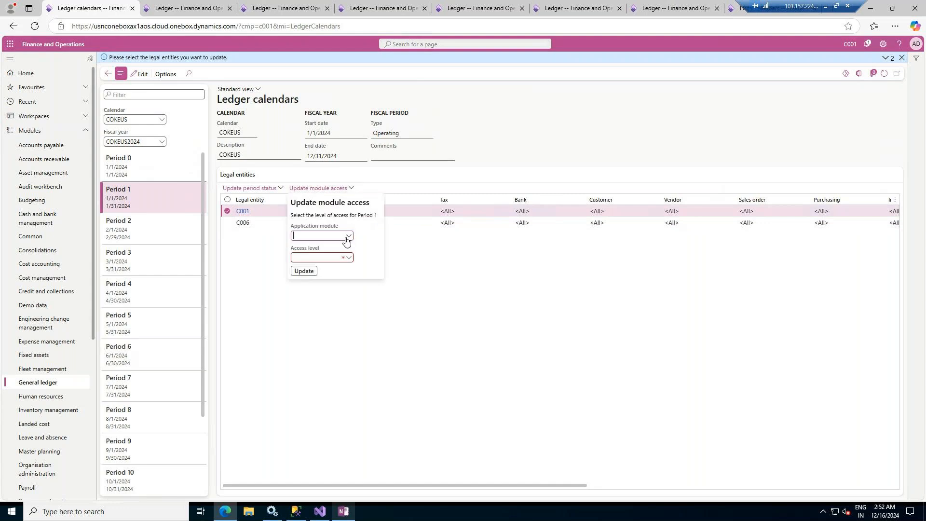
left_click(347, 237)
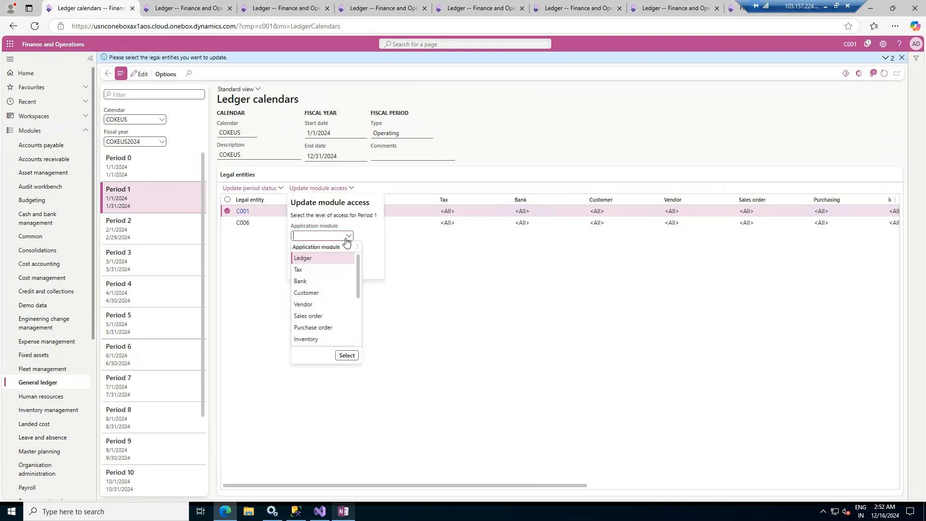
left_click(307, 270)
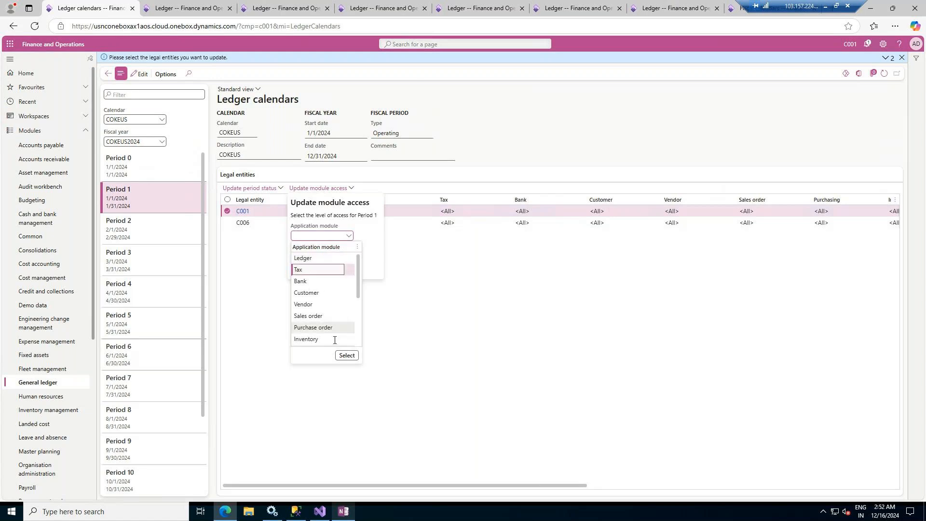
left_click(347, 355)
left_click(348, 258)
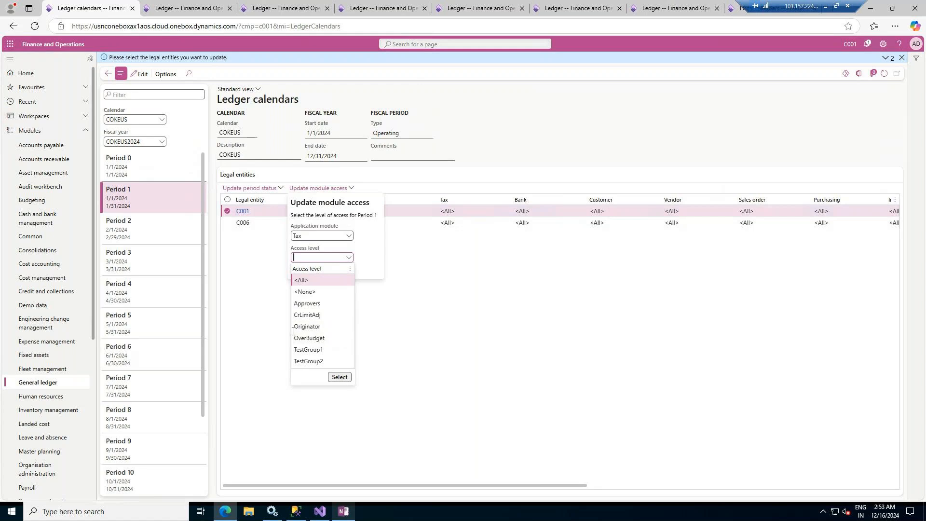
left_click(363, 261)
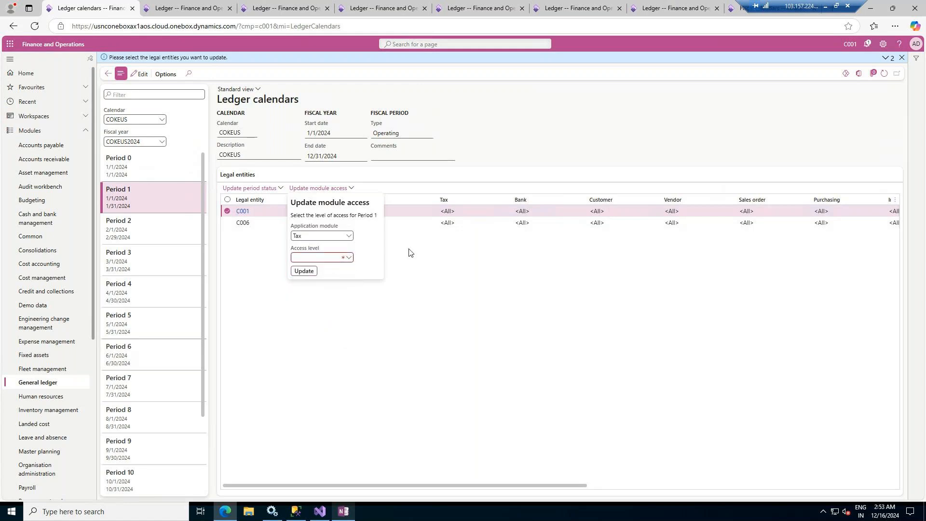
key("Escape")
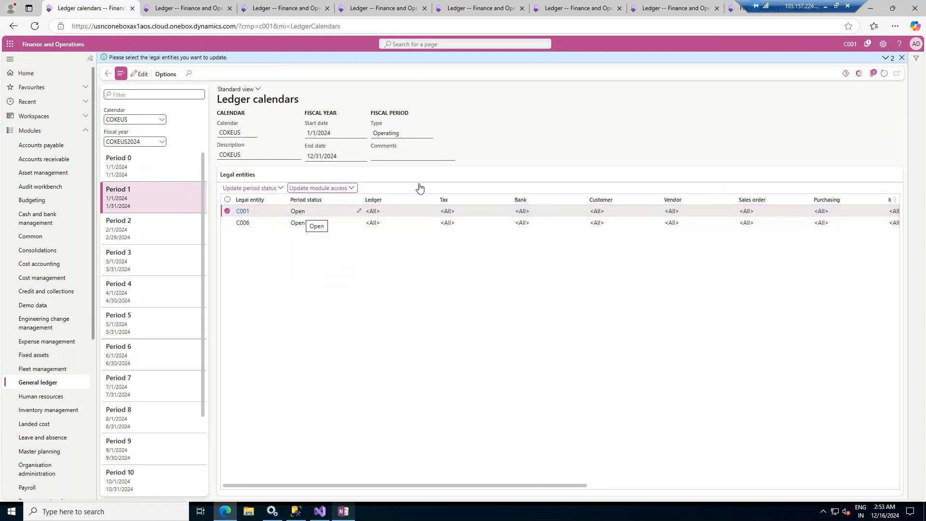
Update the Period 1 status of legal entity C001 to On hold
left_click(274, 189)
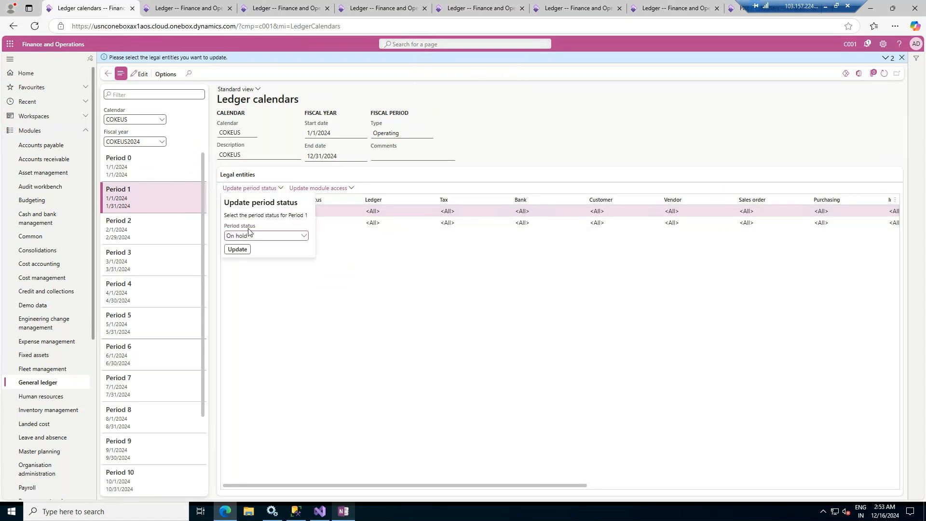
left_click(239, 251)
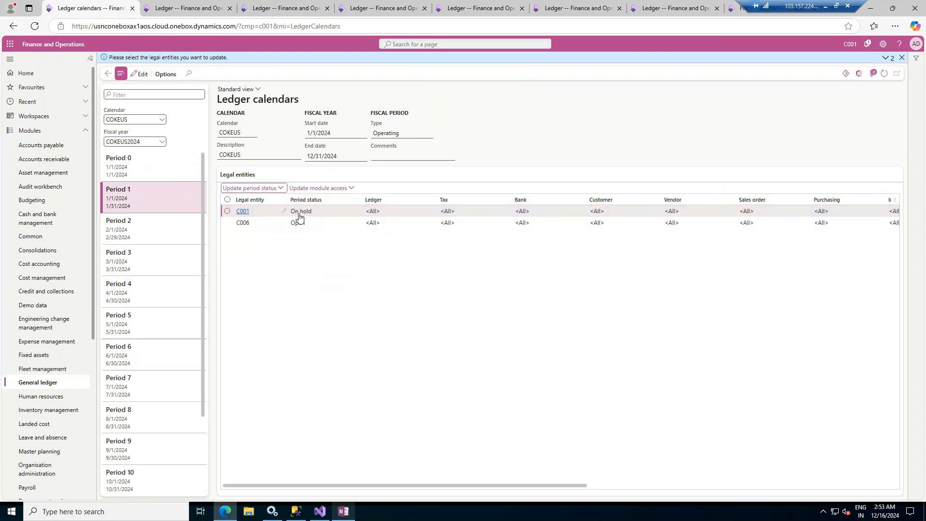
Set the Period 1 status of legal entity C001 back to Open
left_click(280, 188)
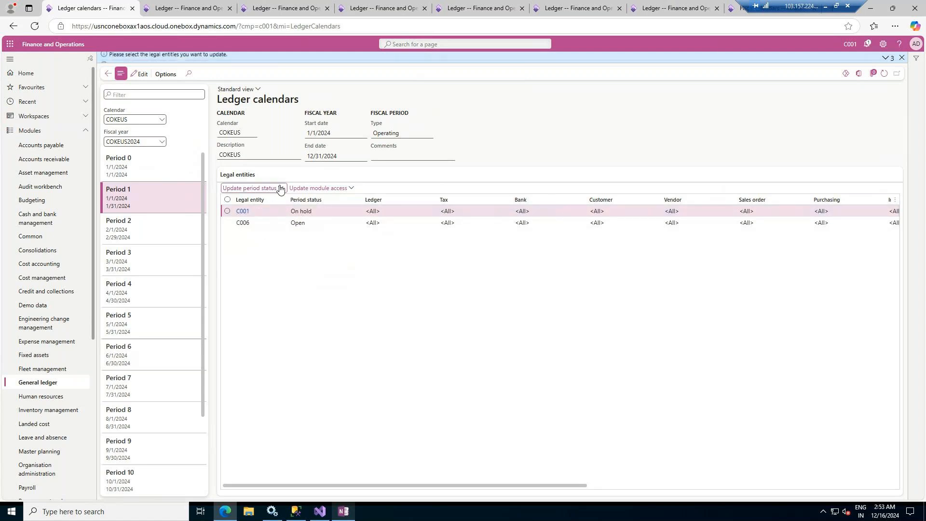
left_click(281, 188)
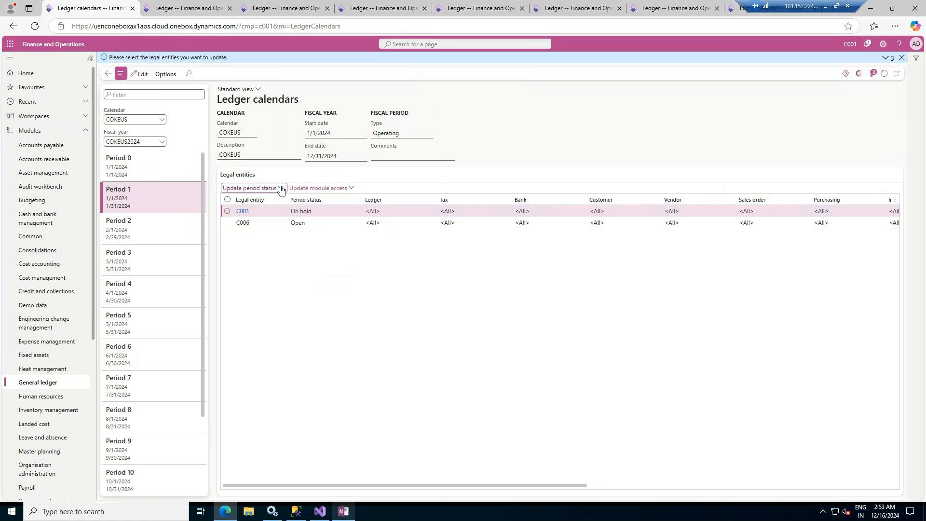
left_click(227, 211)
left_click(282, 188)
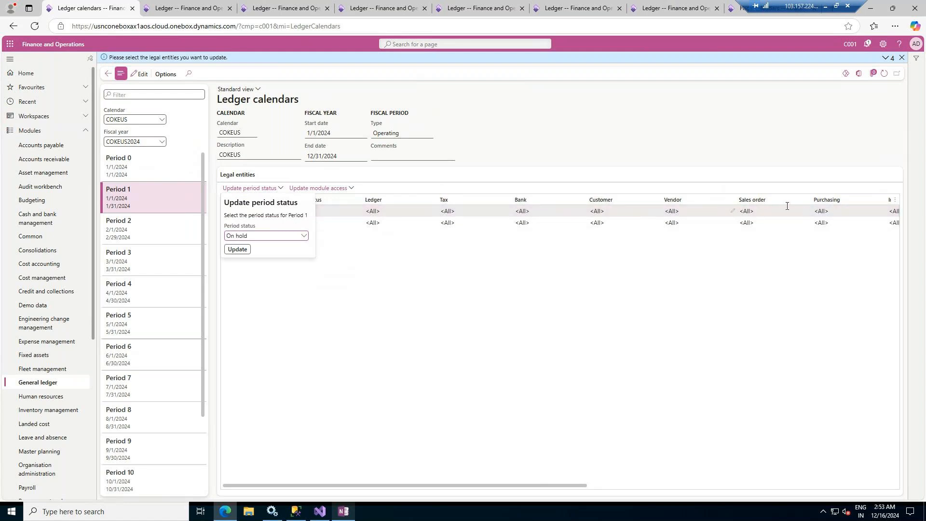
left_click(306, 239)
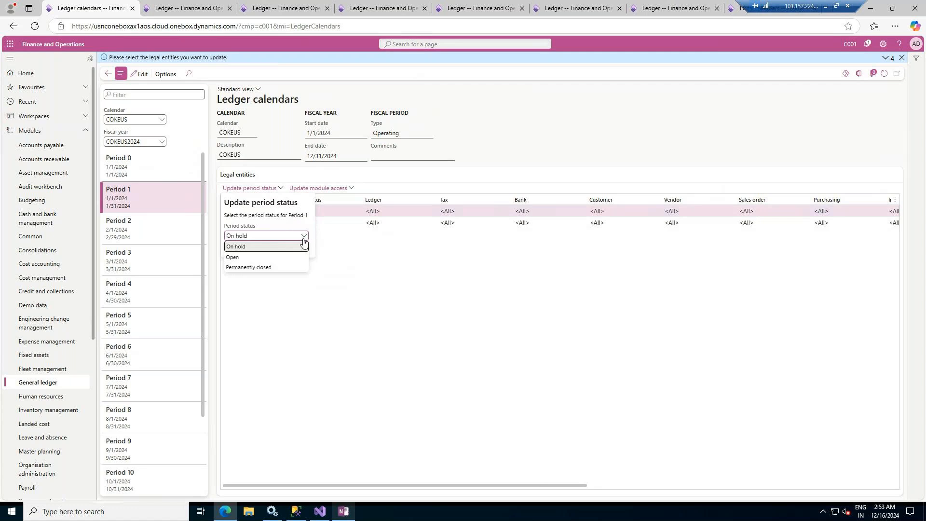
left_click(240, 258)
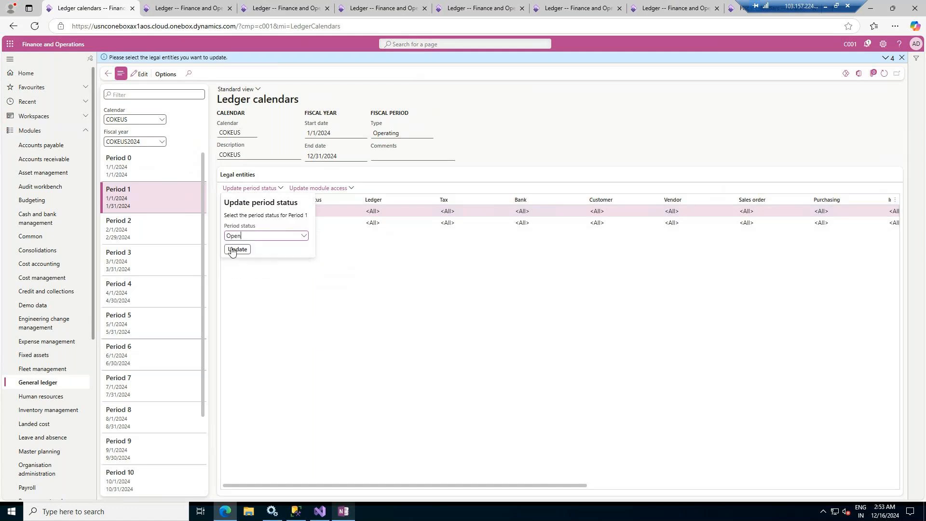
left_click(237, 250)
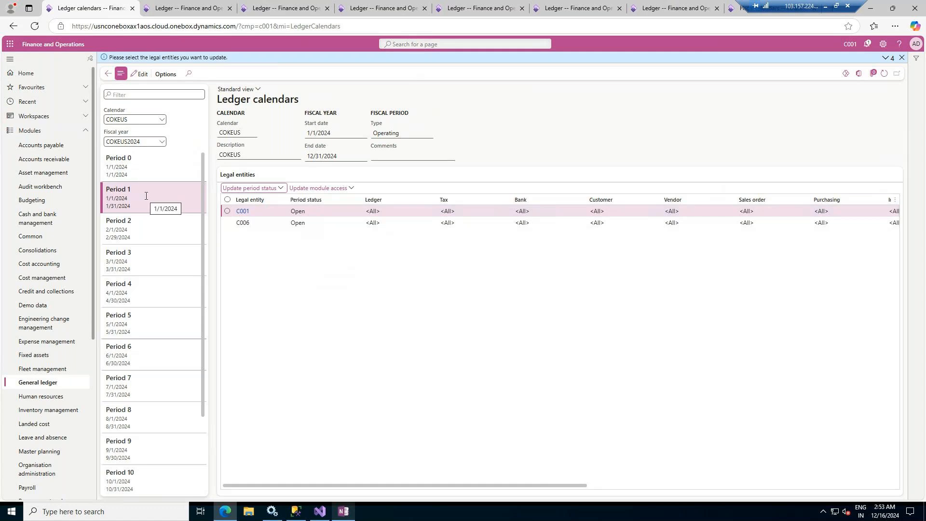
Check the period status of the legal entities for Period 12 of COKEUS2024
scroll(162, 296, "down", 3)
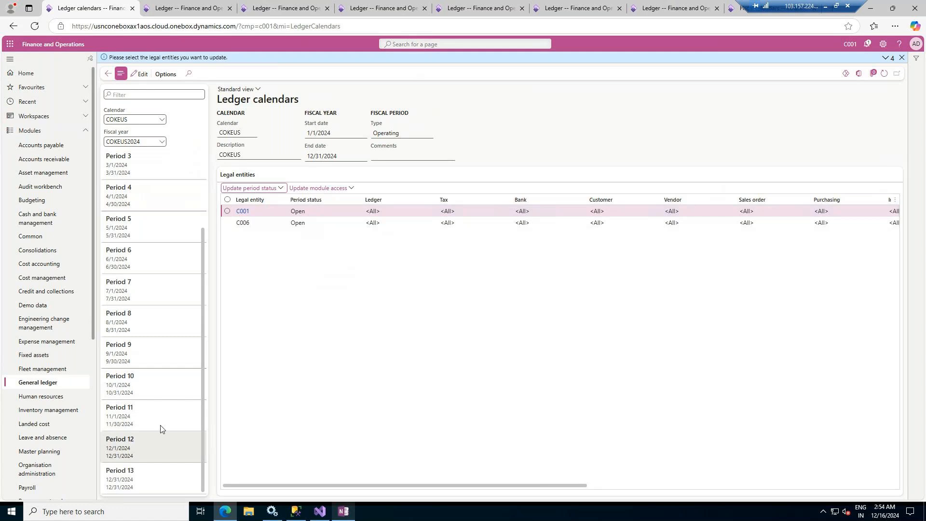
left_click(154, 447)
key("Up")
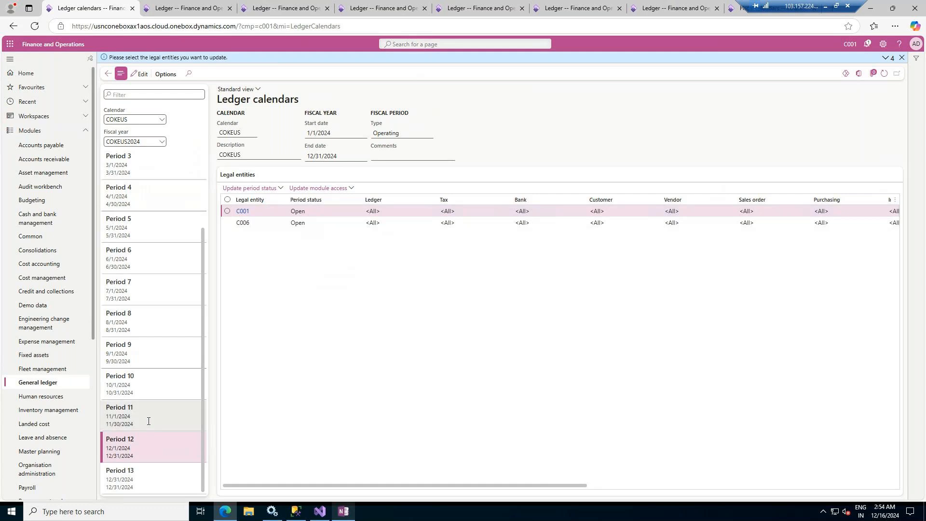
key("Down")
Switch to the Functional Class presentation in PowerPoint and duplicate slide 15
left_click(826, 7)
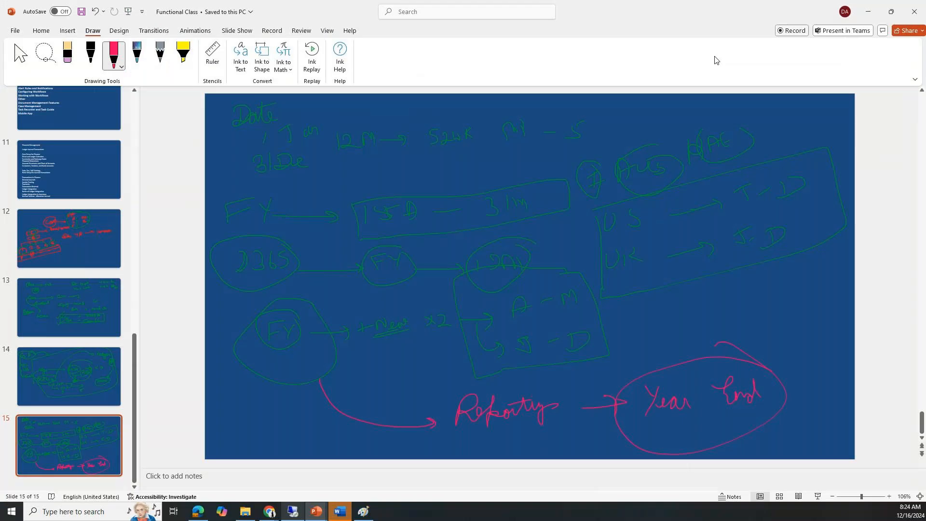
right_click(98, 431)
left_click(118, 303)
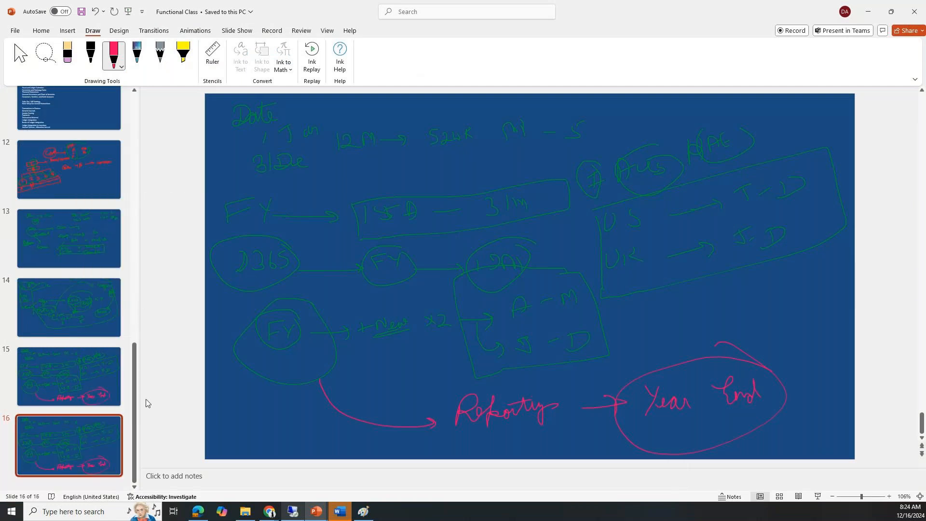
Clear all the copied ink drawings from slide 16 to leave a blank slide
left_click(389, 265)
key("Escape")
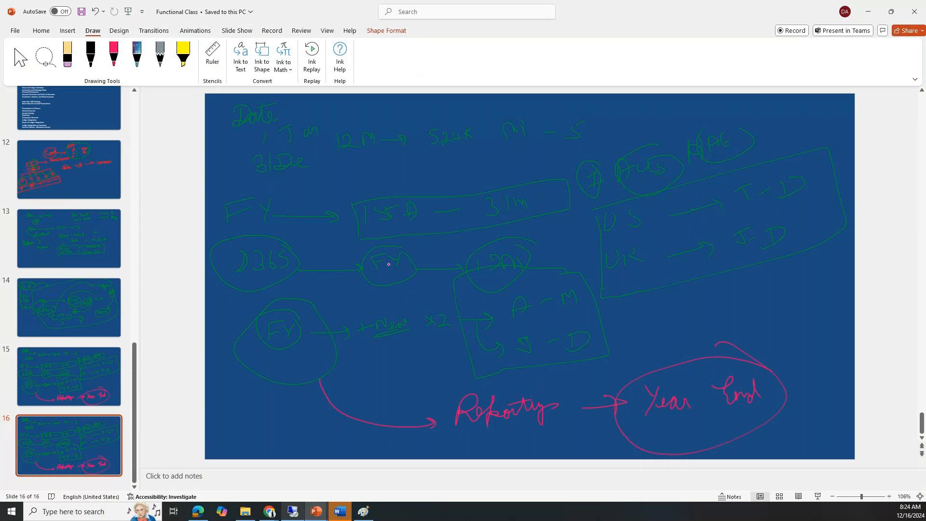
key("ctrl+a")
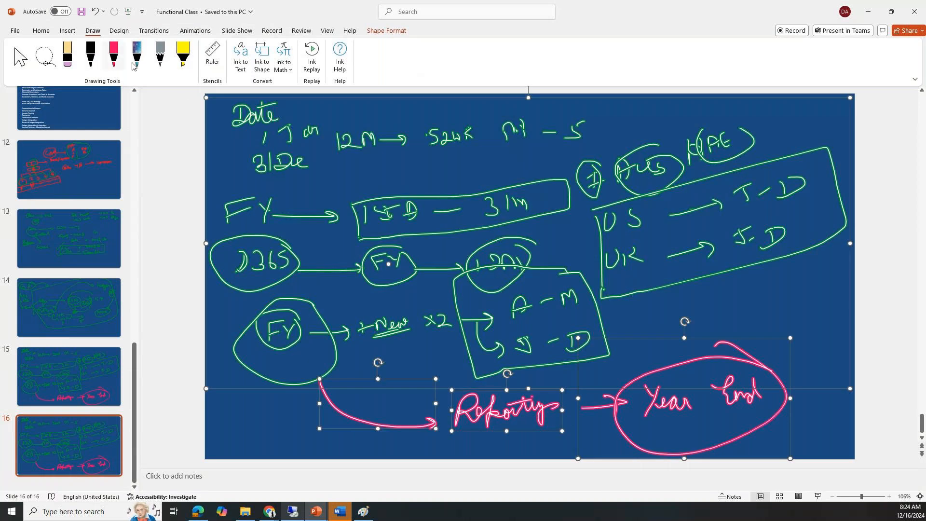
key("Delete")
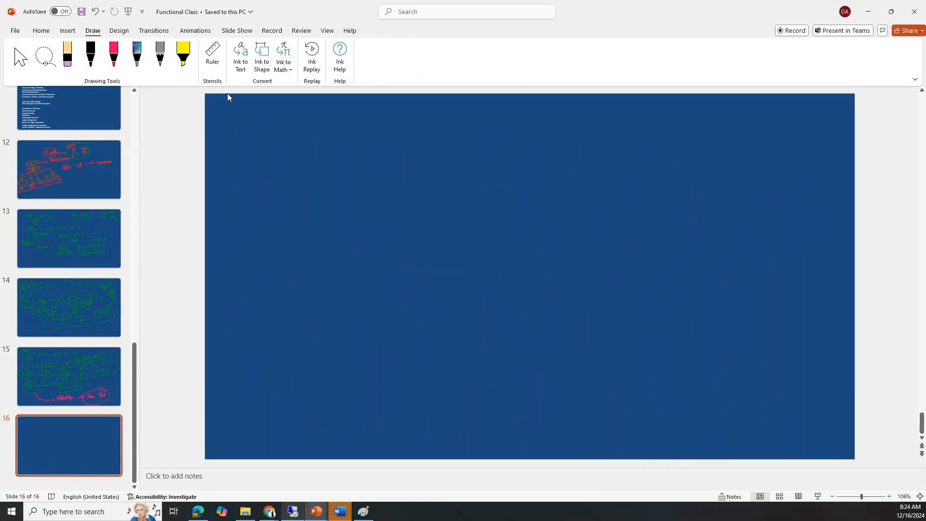
Handwrite an e-invoice flow in pink ink: Einvoice, Invoice, GST and a circled IRN, linked by arrows to a box labelled ERP
left_click(106, 51)
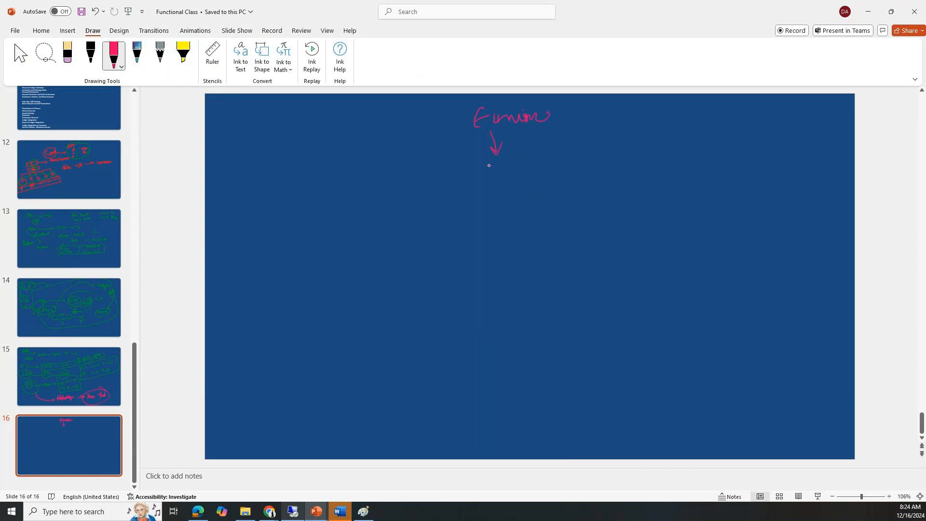
left_click_drag(482, 163, 491, 157)
mouse_move(484, 158)
left_mouse_down()
mouse_move(484, 173)
mouse_move(519, 162)
left_mouse_up()
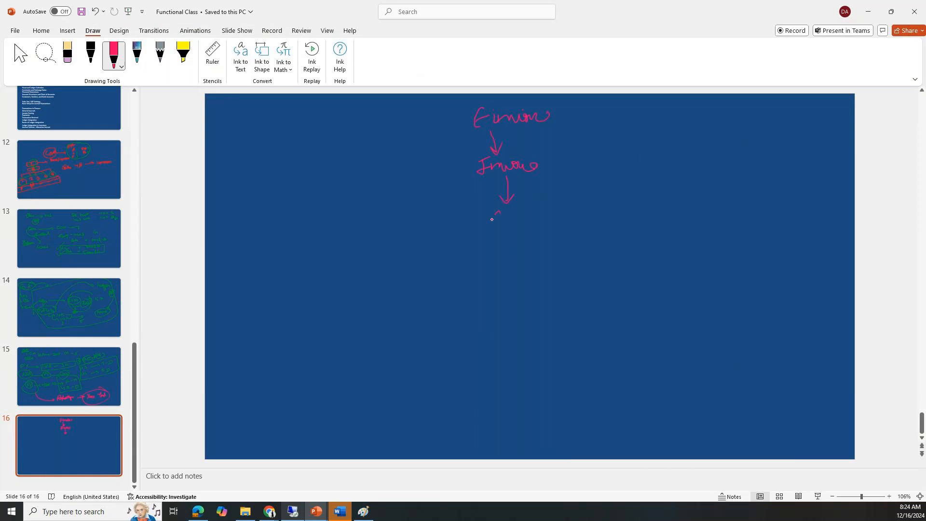
left_click_drag(524, 215, 523, 225)
left_click_drag(539, 268, 596, 265)
left_click_drag(630, 233, 626, 247)
left_click_drag(622, 248, 640, 243)
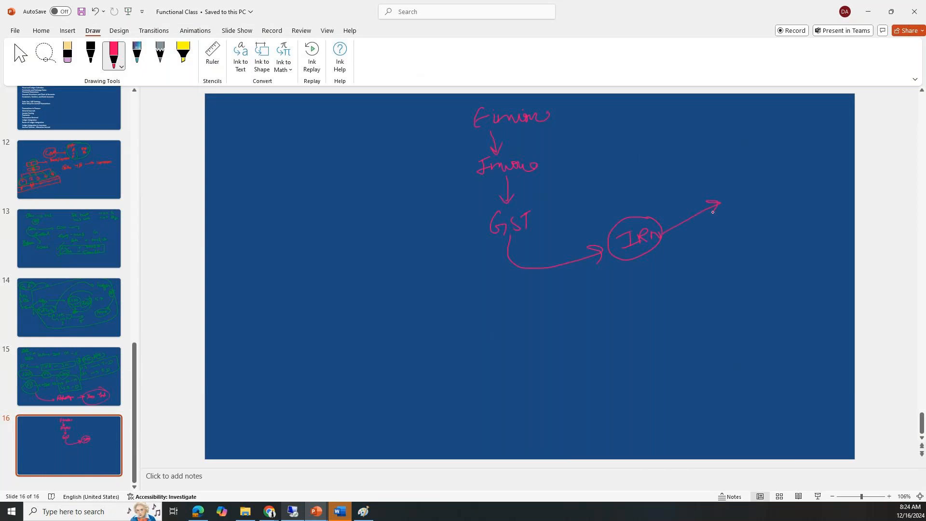
left_click_drag(725, 182, 726, 230)
left_click_drag(782, 168, 727, 231)
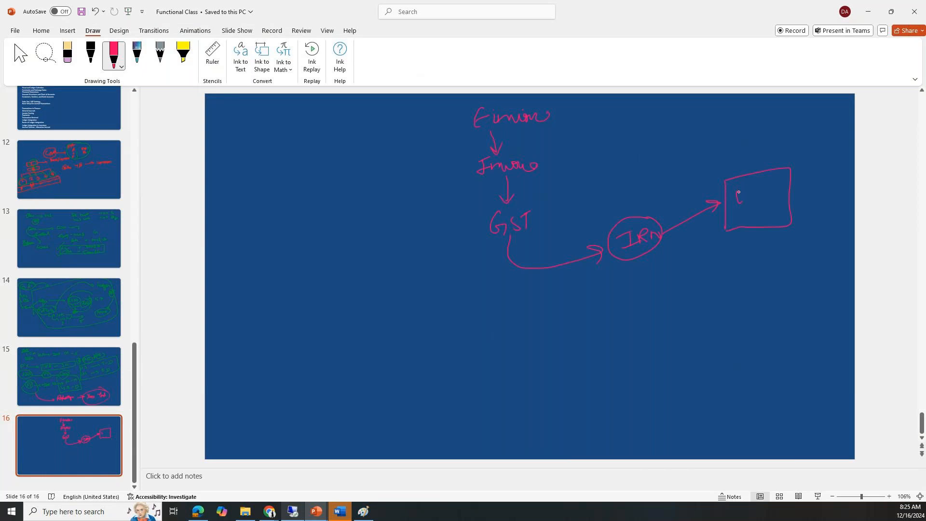
left_click_drag(752, 192, 749, 201)
Write 16 Dec in a circle above the flow and link it by an arrow to a second circled date
mouse_move(626, 122)
left_mouse_down()
mouse_move(627, 140)
mouse_move(651, 137)
left_mouse_up()
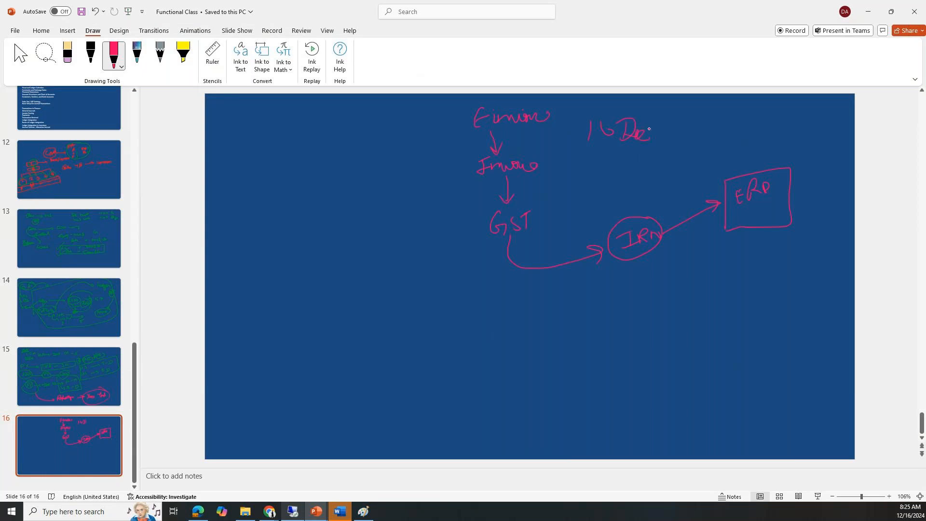
left_click_drag(583, 134, 667, 130)
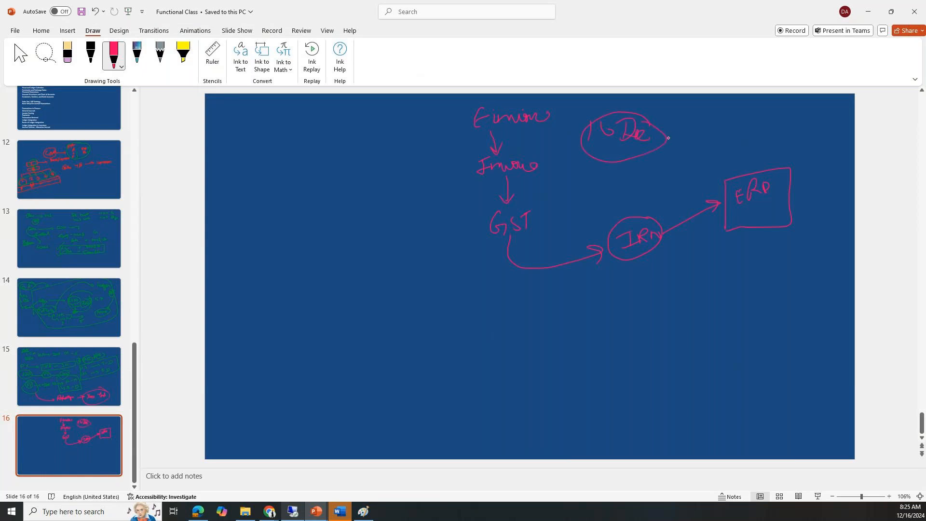
left_click_drag(555, 194, 556, 205)
left_click_drag(560, 193, 561, 203)
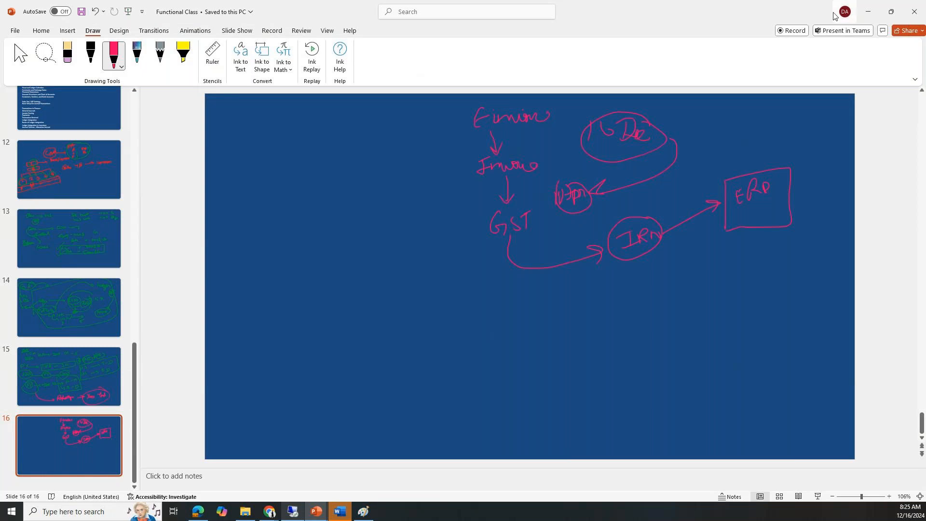
Switch to Finance and Operations and set the Period 11 status of legal entities C001 and C006 to On hold
left_click(296, 516)
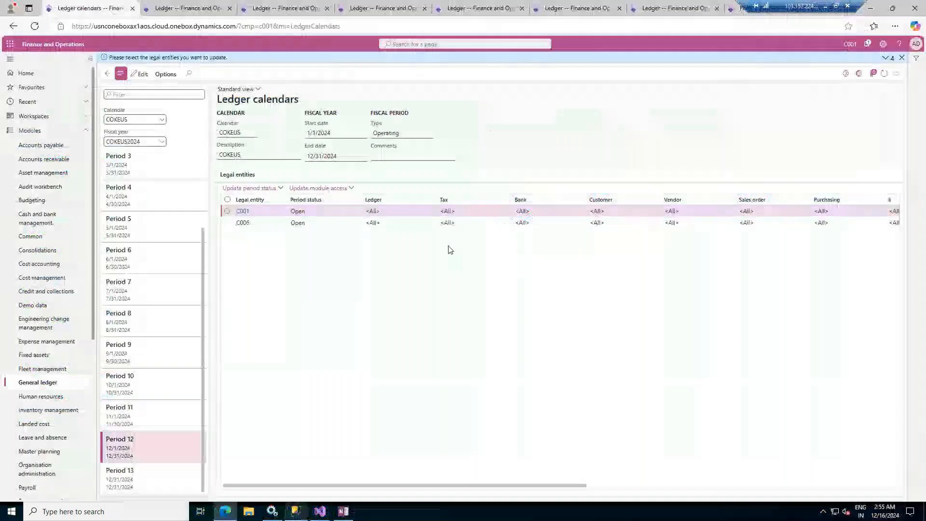
left_click(145, 416)
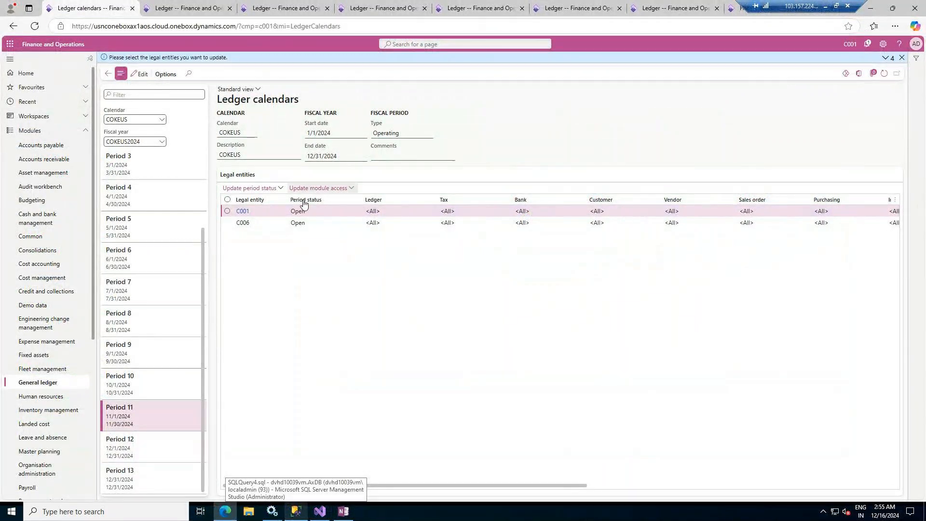
left_click(228, 210)
left_click(228, 222)
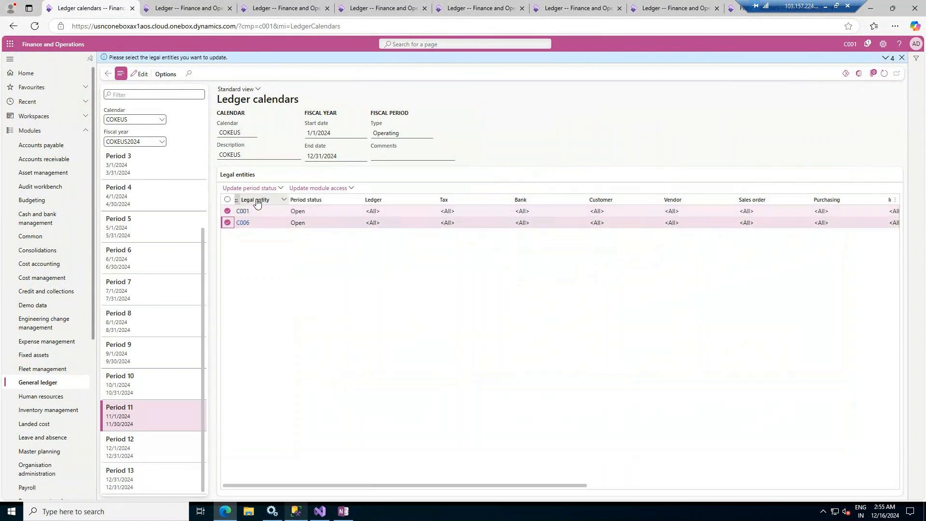
left_click(270, 187)
left_click(238, 249)
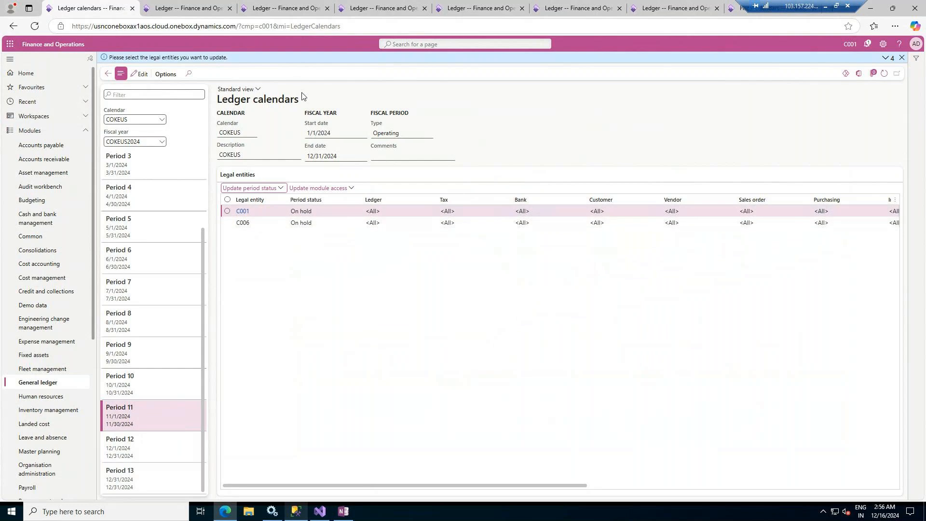
Return to the PowerPoint slide and sketch US pointing to $, UK pointing to Pounds, and India linked by arrows to both countries
left_click(54, 382)
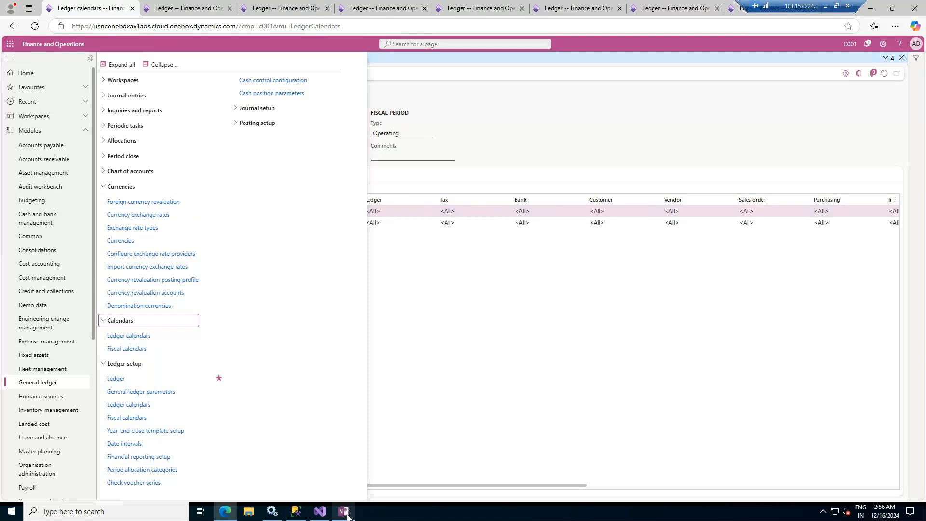
left_click(827, 6)
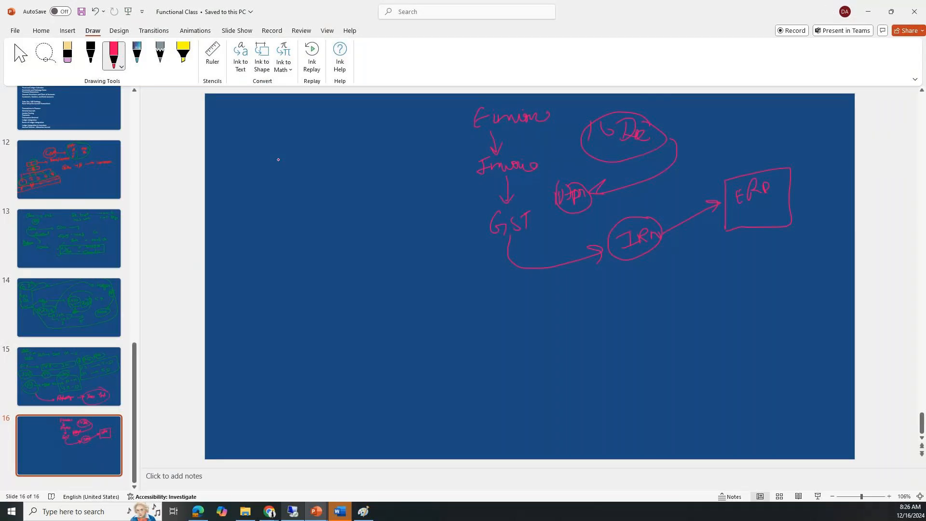
mouse_move(269, 159)
left_mouse_down()
mouse_move(272, 143)
mouse_move(371, 139)
mouse_move(363, 149)
left_mouse_up()
left_click_drag(397, 128, 404, 140)
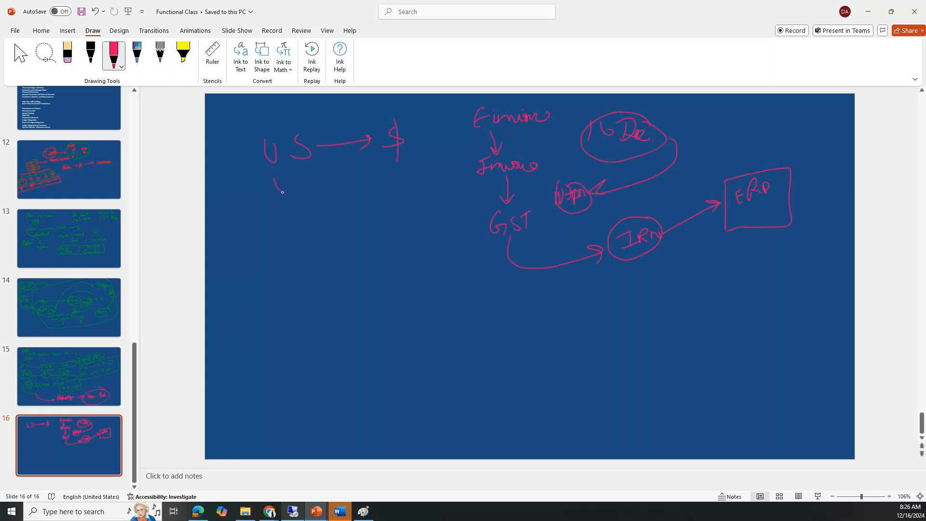
left_click_drag(387, 169, 392, 167)
mouse_move(445, 174)
left_mouse_down()
mouse_move(458, 170)
mouse_move(462, 181)
mouse_move(418, 188)
left_mouse_up()
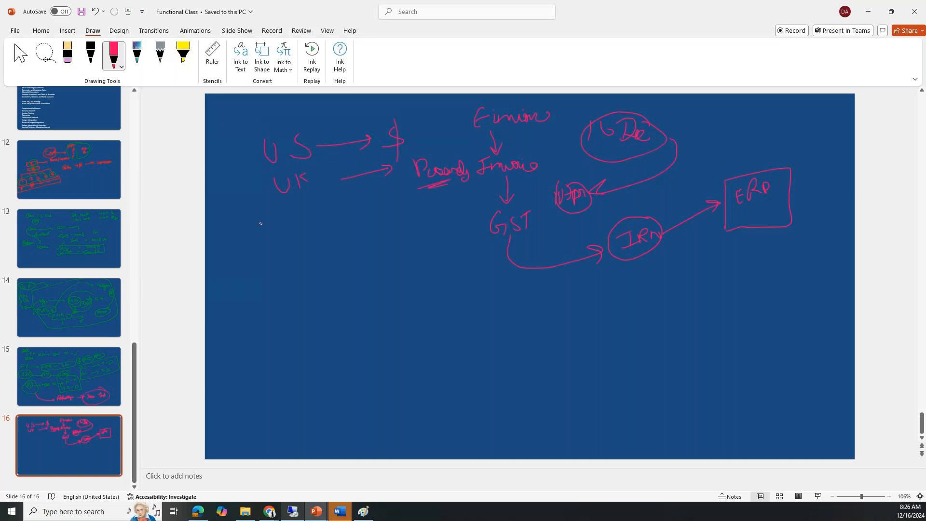
mouse_move(270, 220)
left_mouse_down()
mouse_move(265, 237)
mouse_move(313, 229)
left_mouse_up()
left_click_drag(374, 211, 315, 178)
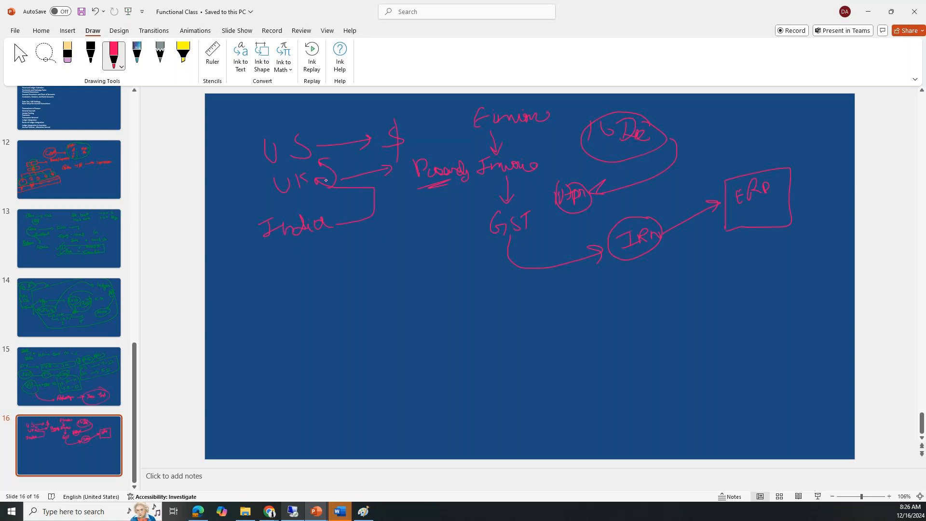
Write a currency exchange heading with boxed rate notes for 1 $ = 83 and 1 Pound, linked by arrows from US and UK
mouse_move(323, 247)
left_mouse_down()
mouse_move(322, 267)
mouse_move(373, 254)
left_mouse_up()
mouse_move(430, 229)
left_mouse_down()
mouse_move(423, 250)
mouse_move(428, 241)
left_mouse_up()
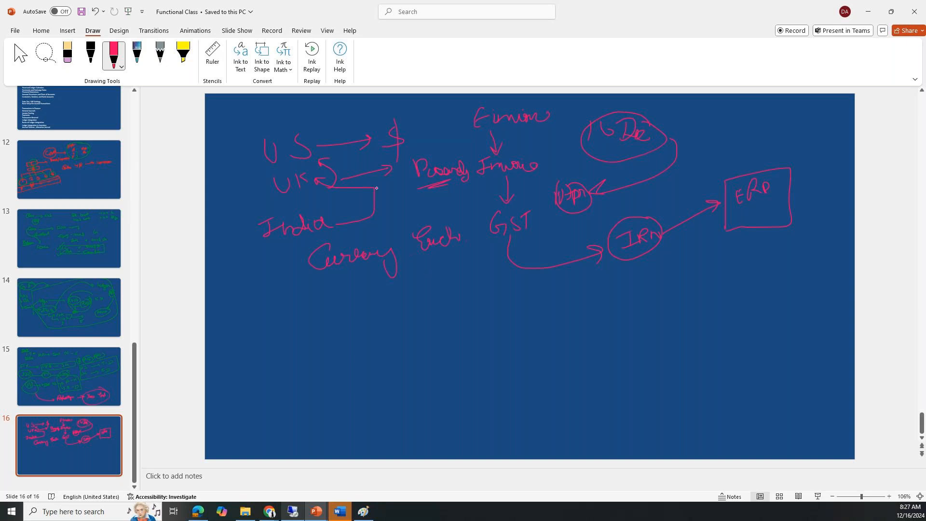
left_click_drag(261, 154, 326, 292)
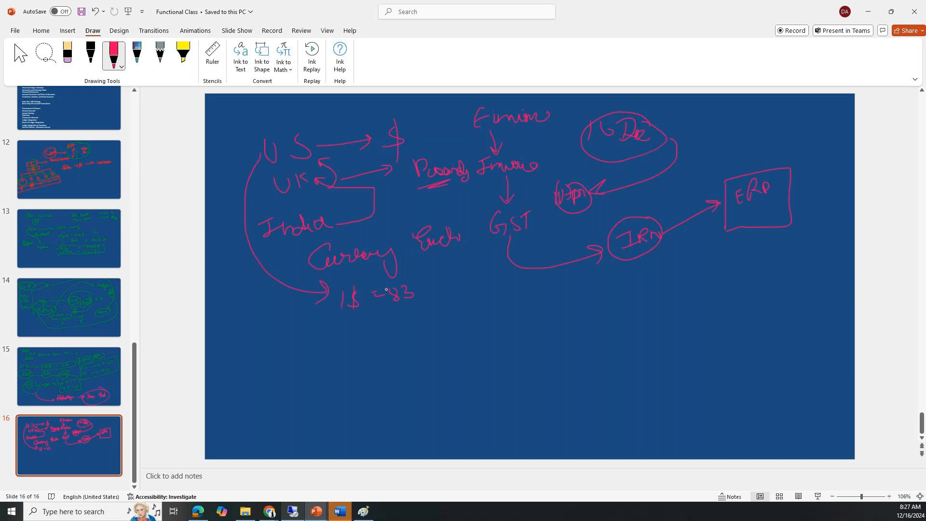
left_click_drag(277, 188, 326, 339)
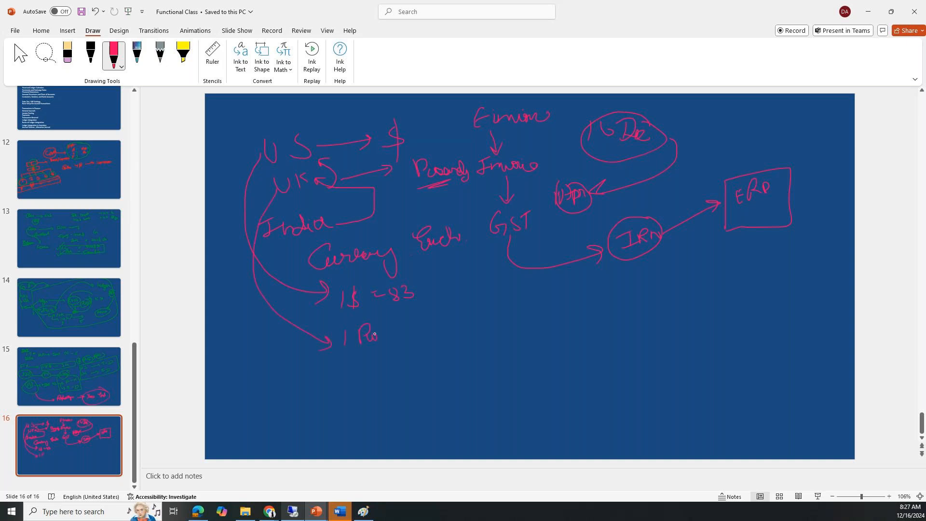
left_click_drag(383, 338, 399, 332)
left_click_drag(457, 319, 463, 317)
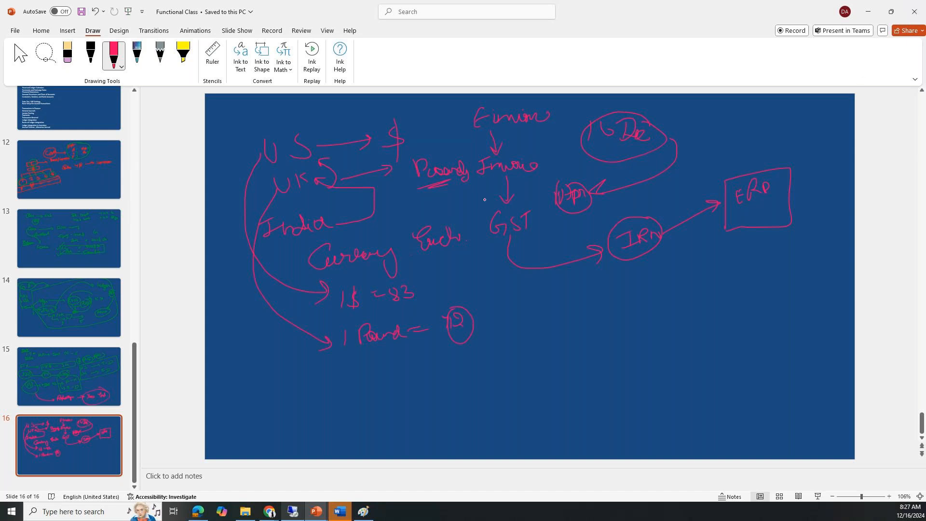
mouse_move(435, 270)
left_mouse_down()
mouse_move(408, 362)
mouse_move(323, 356)
mouse_move(415, 273)
left_mouse_up()
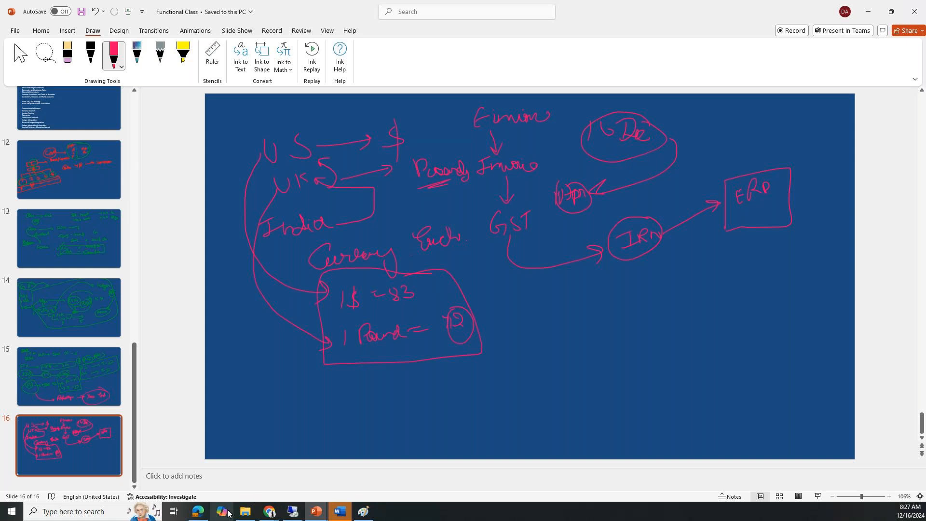
Switch to Finance and Operations and examine the EUR to JPY and EUR to INR currency exchange rates and the INR rate's start date
left_click(269, 512)
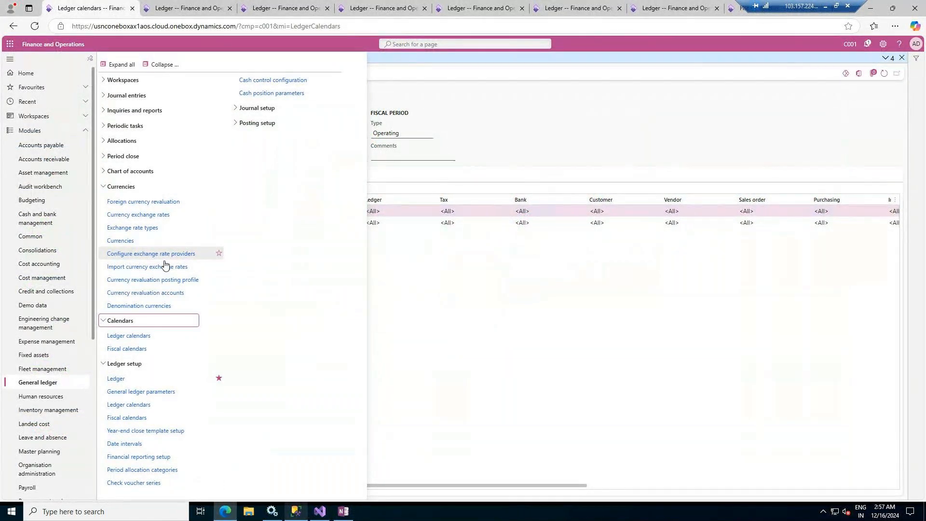
left_click(149, 217)
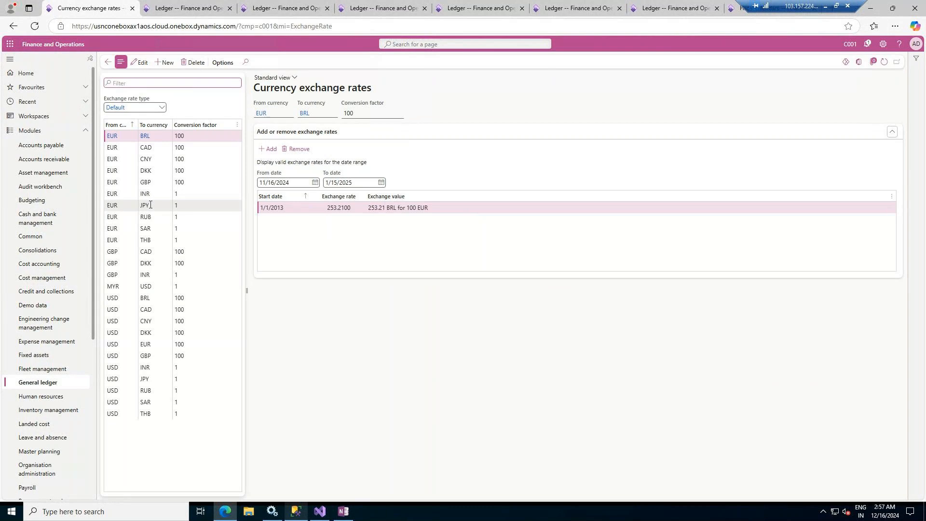
left_click(151, 205)
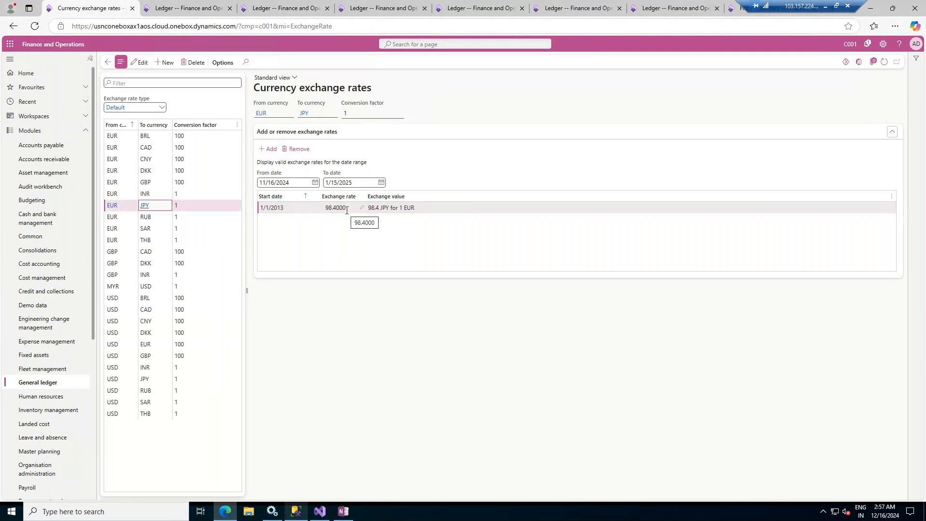
left_click(153, 194)
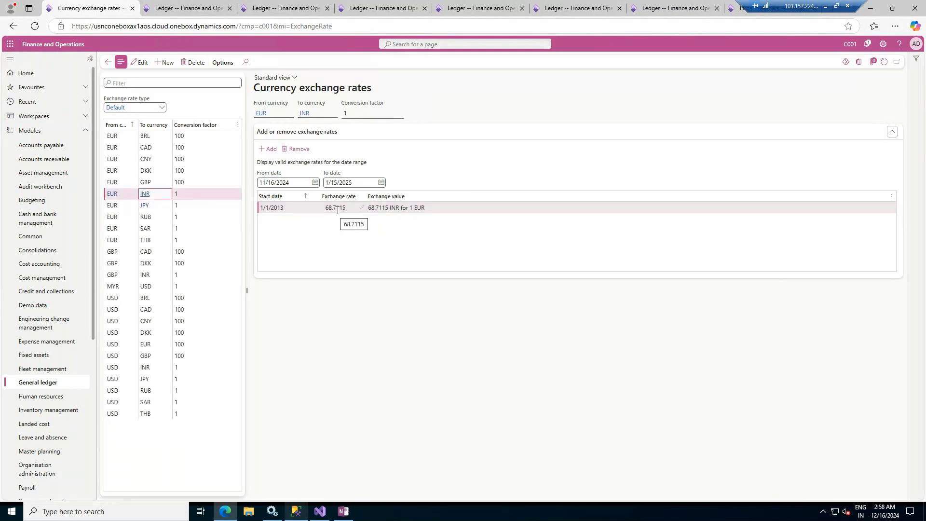
left_click_drag(260, 208, 284, 209)
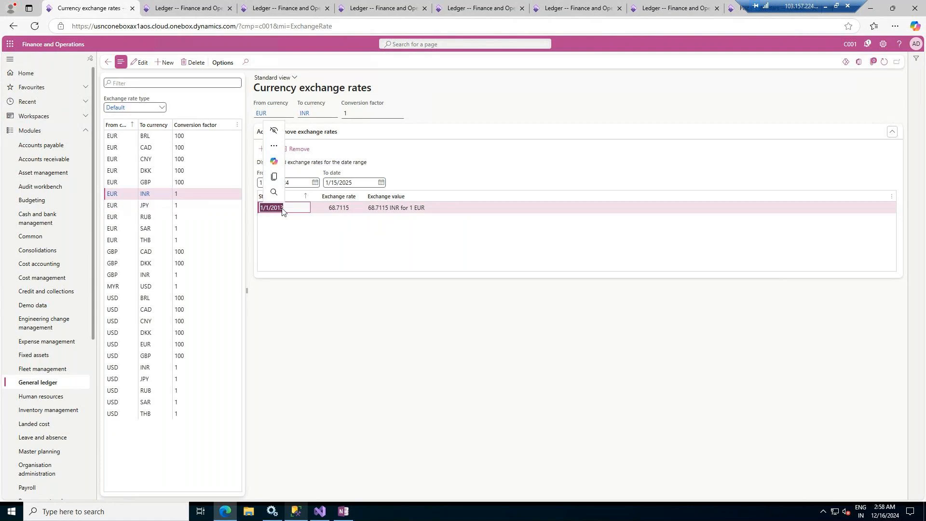
Open the exchange rate provider configuration and add OANDA Rates as a new provider
left_click(54, 384)
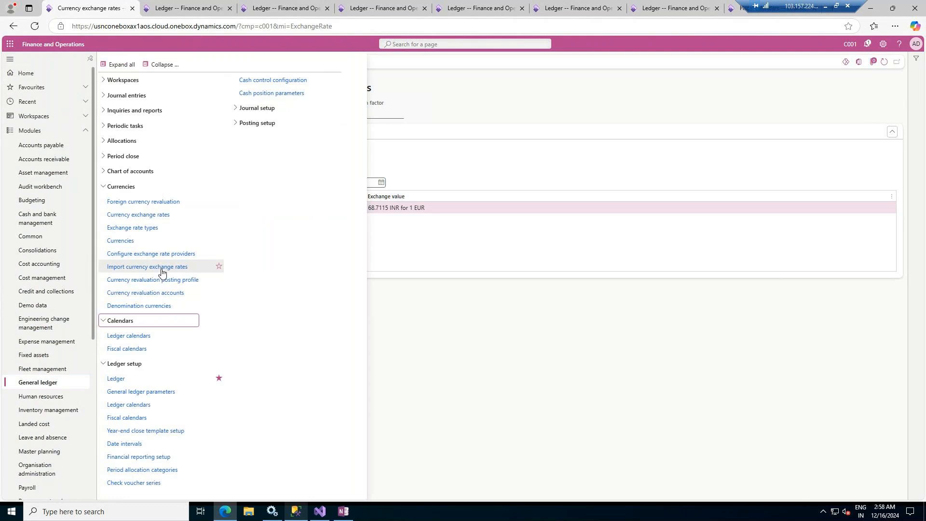
left_click(172, 254)
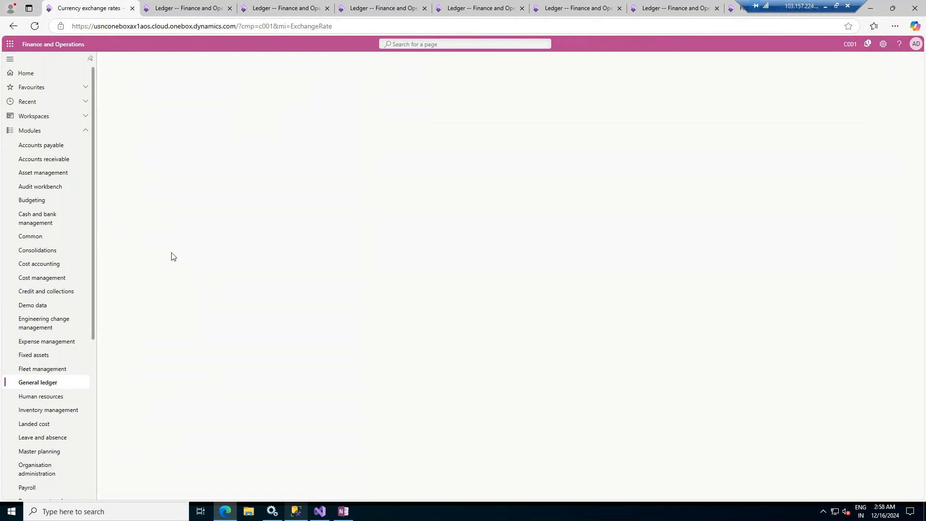
left_click(164, 62)
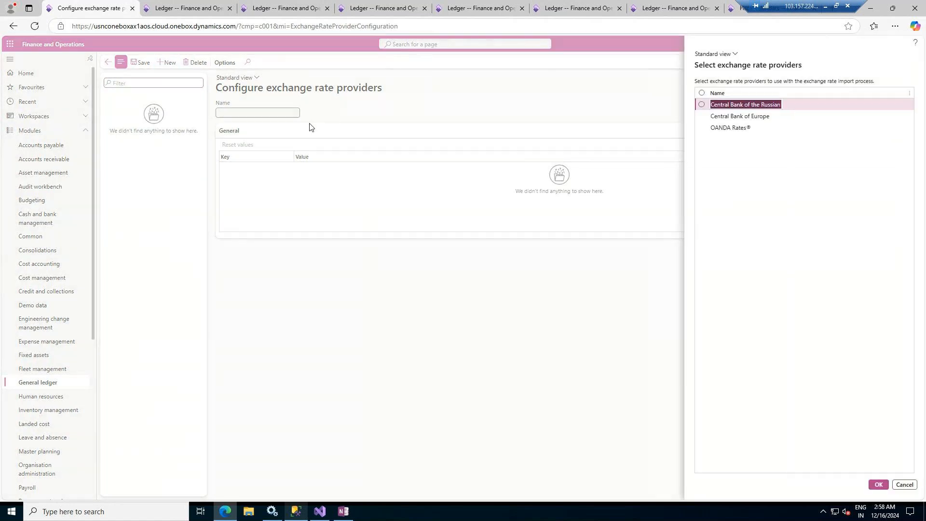
left_click(703, 105)
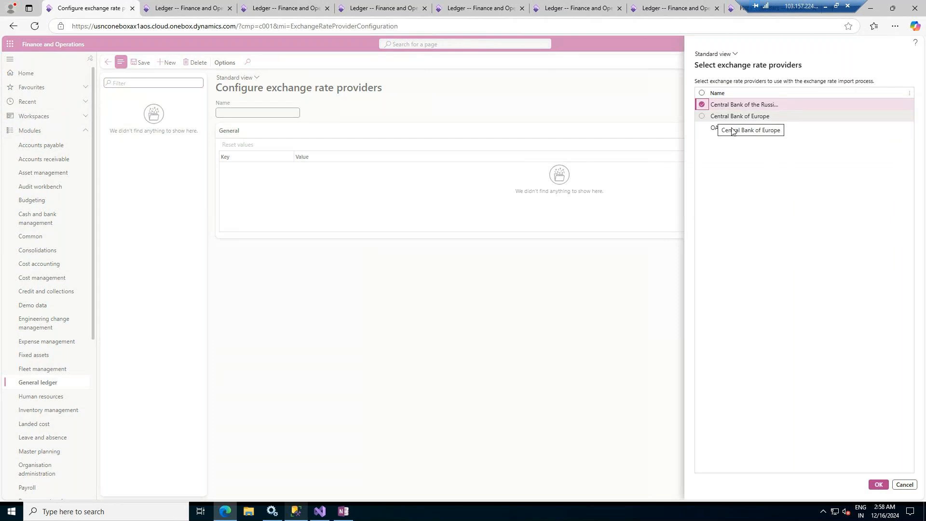
left_click(702, 105)
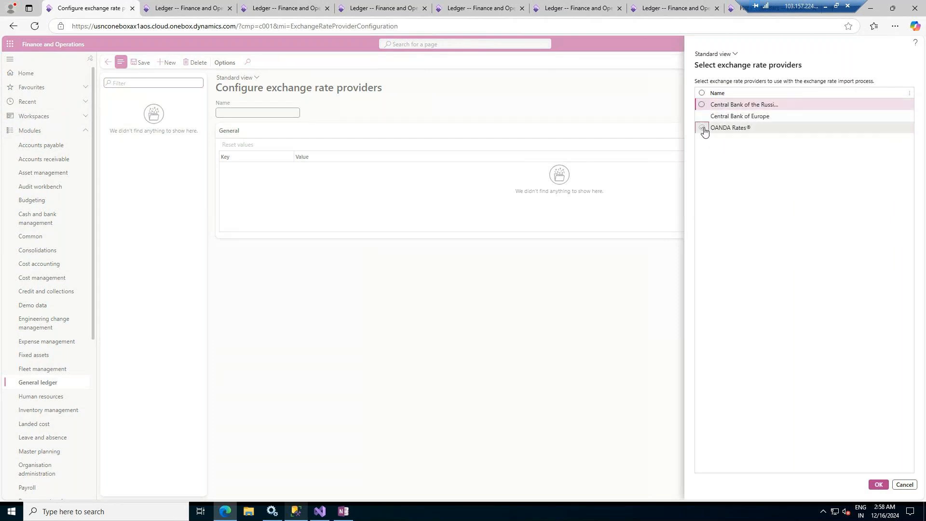
left_click(703, 129)
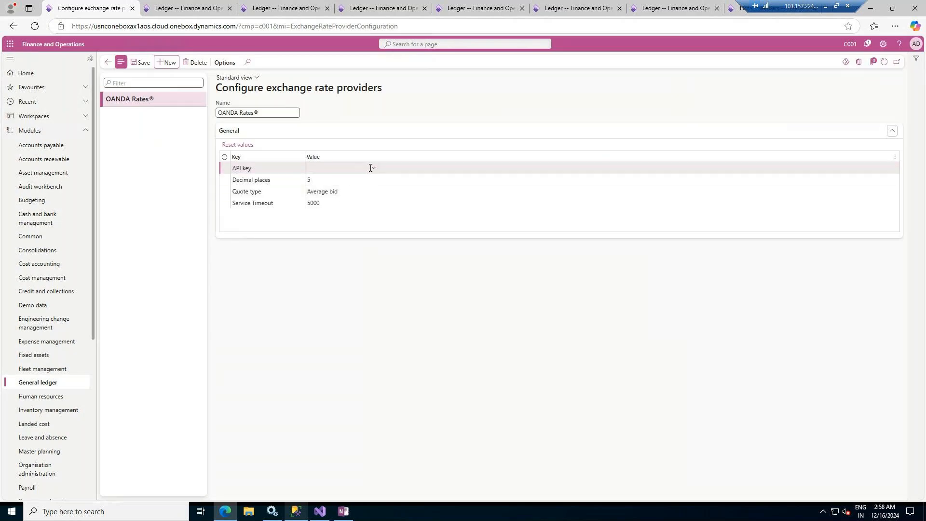
Add Central Bank of the Russian Federation and Central Bank of Europe as exchange rate providers
left_click(372, 168)
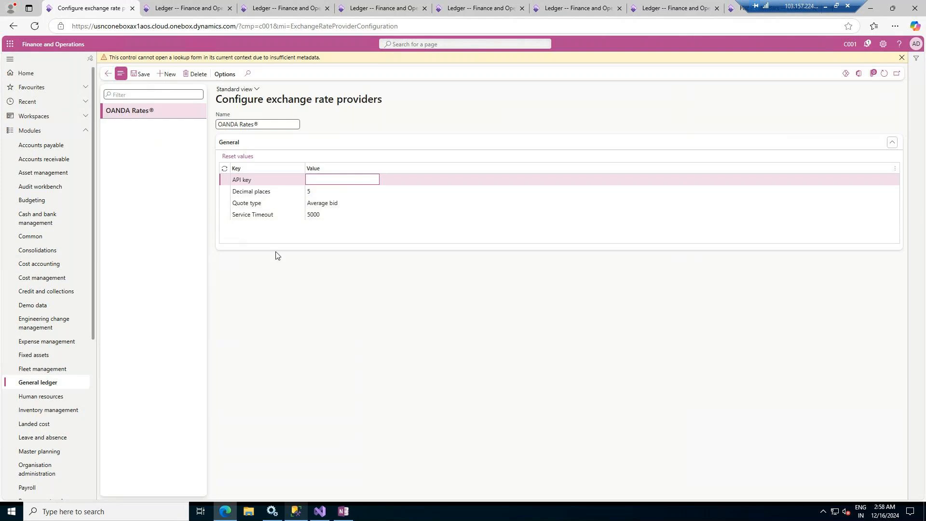
left_click(167, 74)
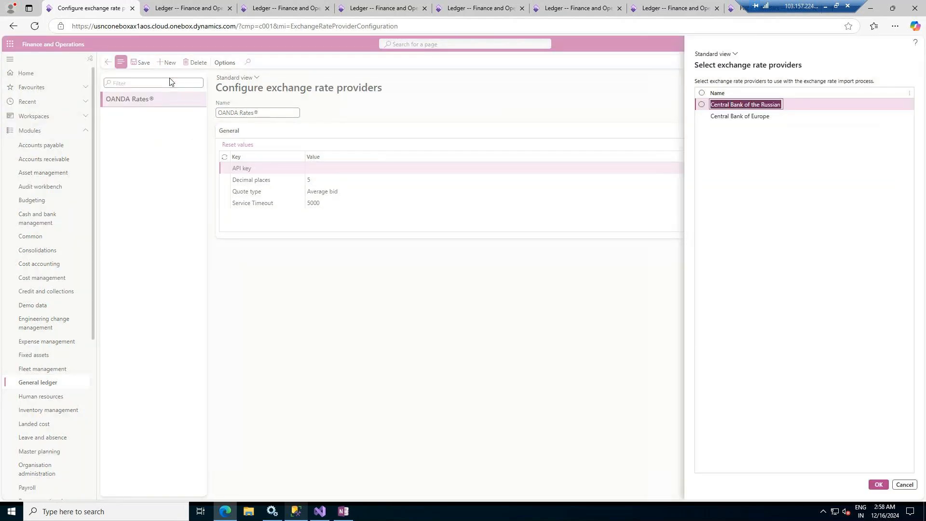
left_click(702, 104)
left_click(702, 117)
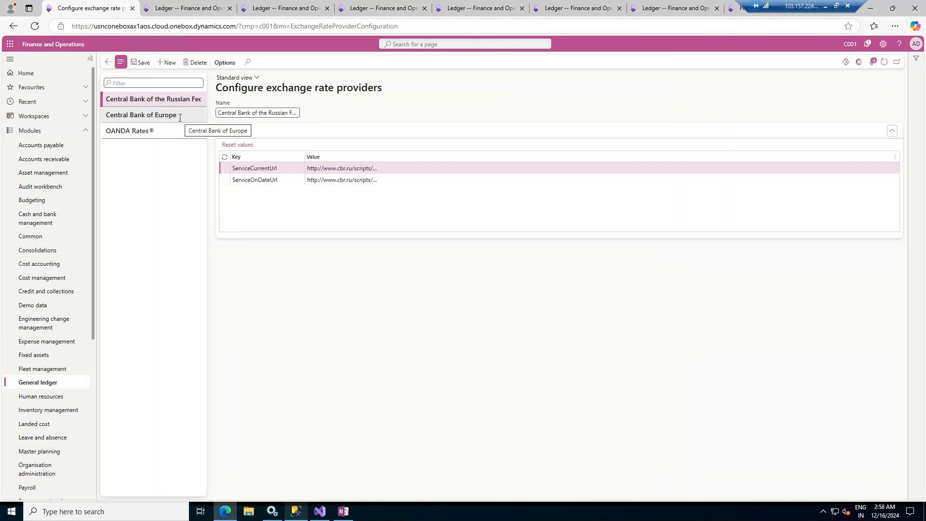
Show Central Bank of Europe's settings with a wider Value column and highlight its full HistoricalServiceUrl
left_click(180, 117)
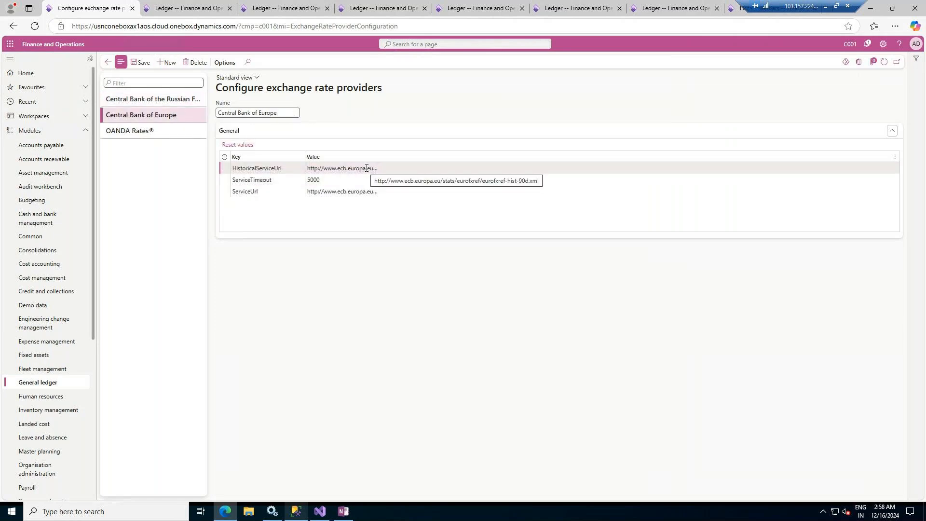
left_click_drag(380, 157, 473, 160)
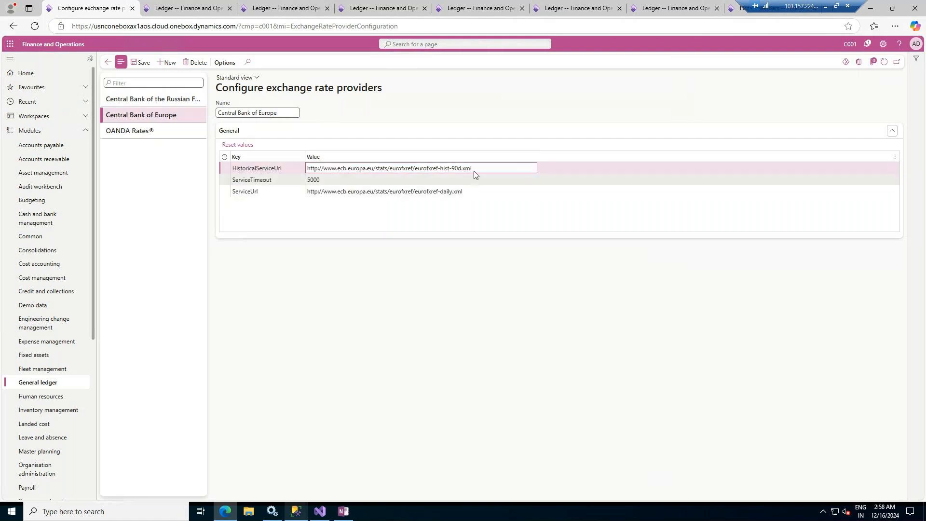
left_click_drag(480, 168, 414, 168)
left_click_drag(348, 172, 307, 177)
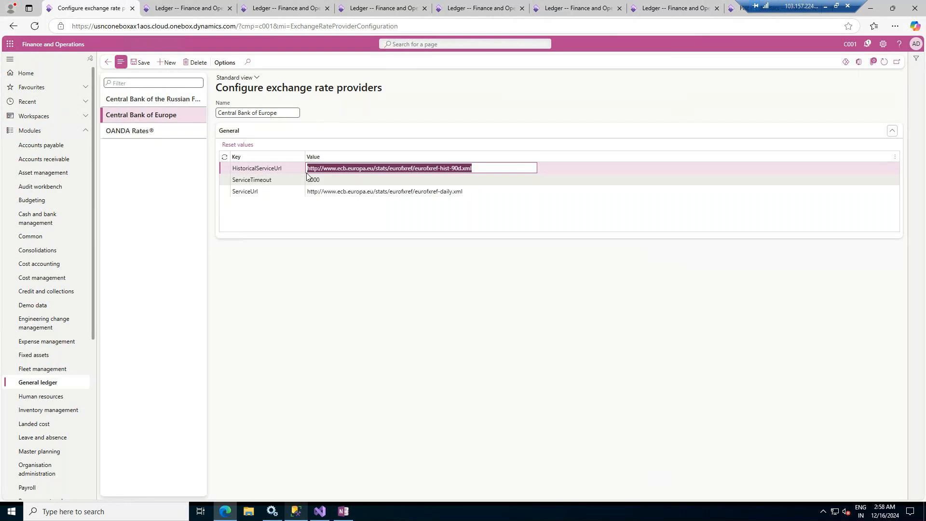
Copy Central Bank of Europe's ServiceUrl and load it in a new browser tab to download the daily rates file
left_click(468, 191)
left_click_drag(468, 191, 297, 194)
key("ctrl+c")
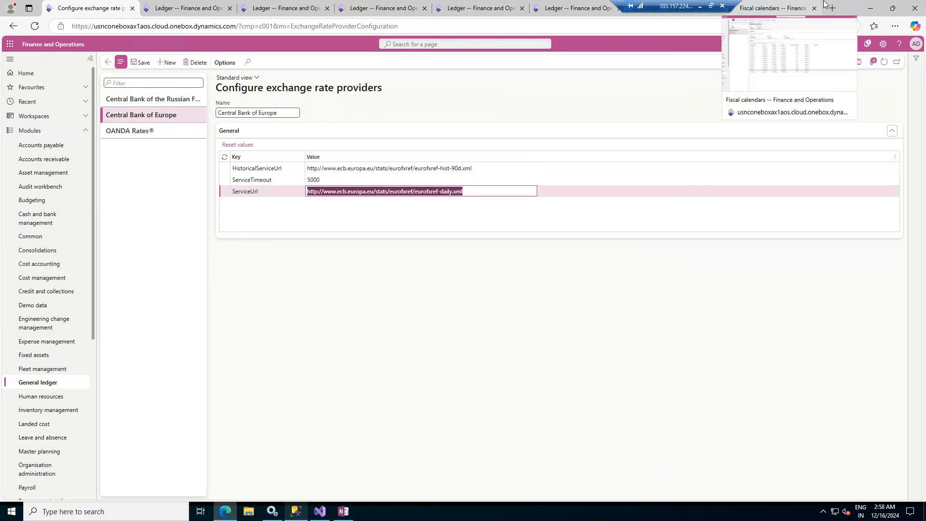
key("ctrl+t")
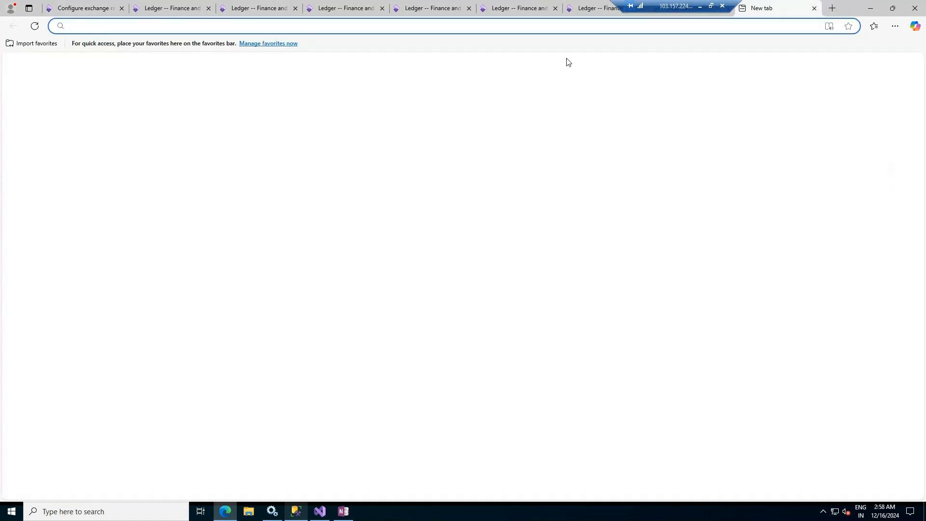
key("ctrl+v")
key("Return")
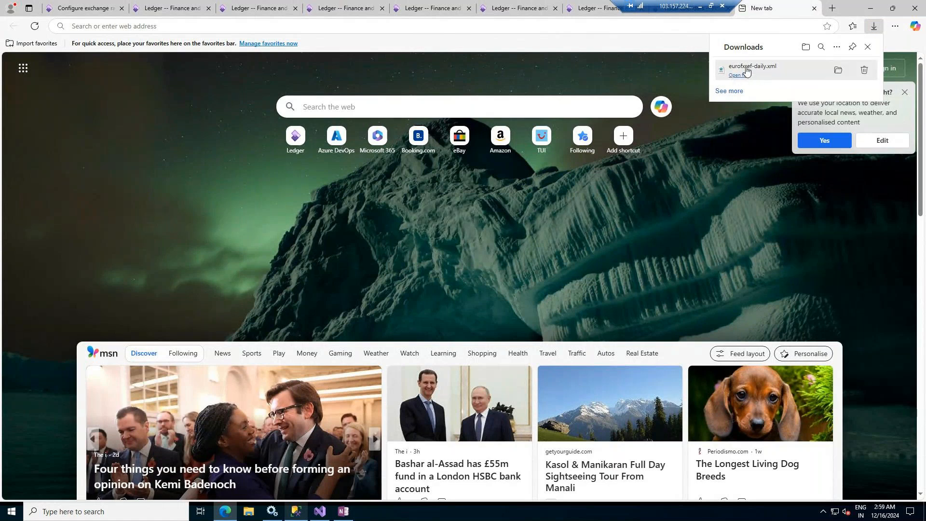
Open the downloaded eurofxref-daily XML file from its Downloads folder and minimize the folder window
left_click(837, 71)
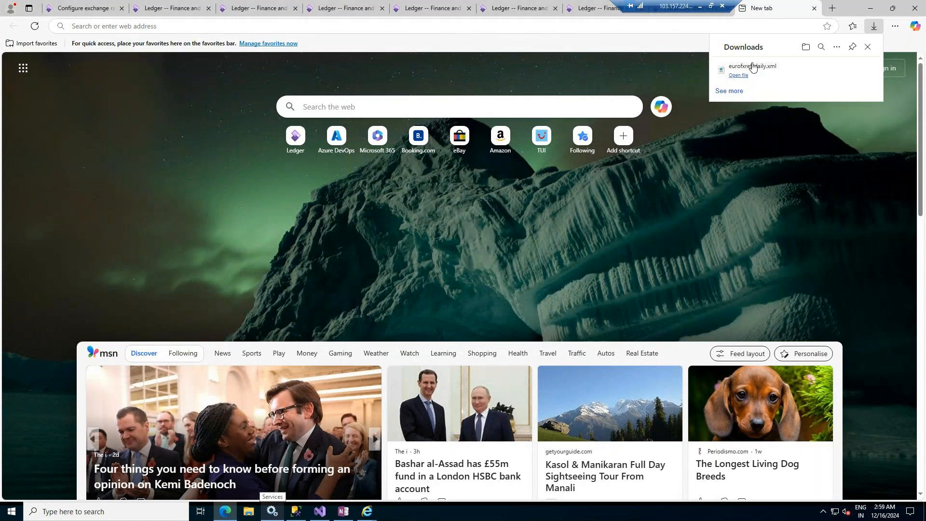
left_click(736, 73)
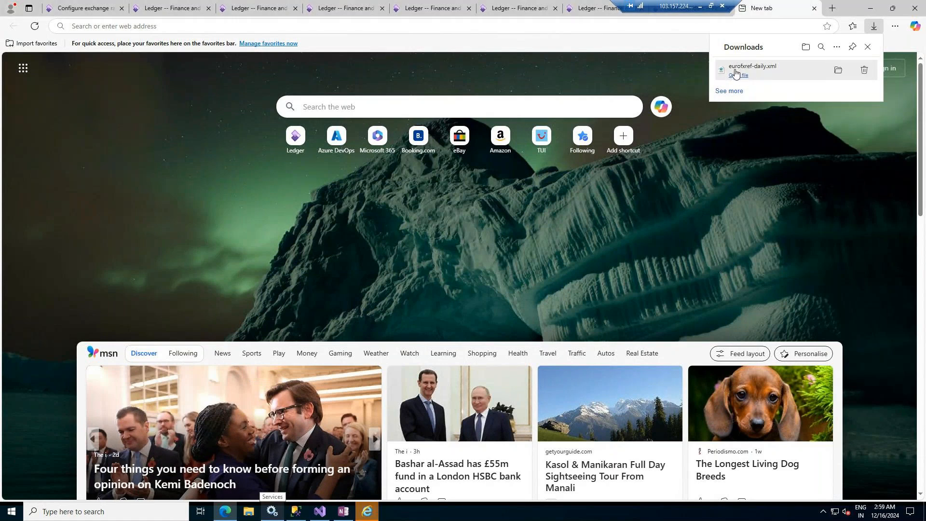
left_click(729, 90)
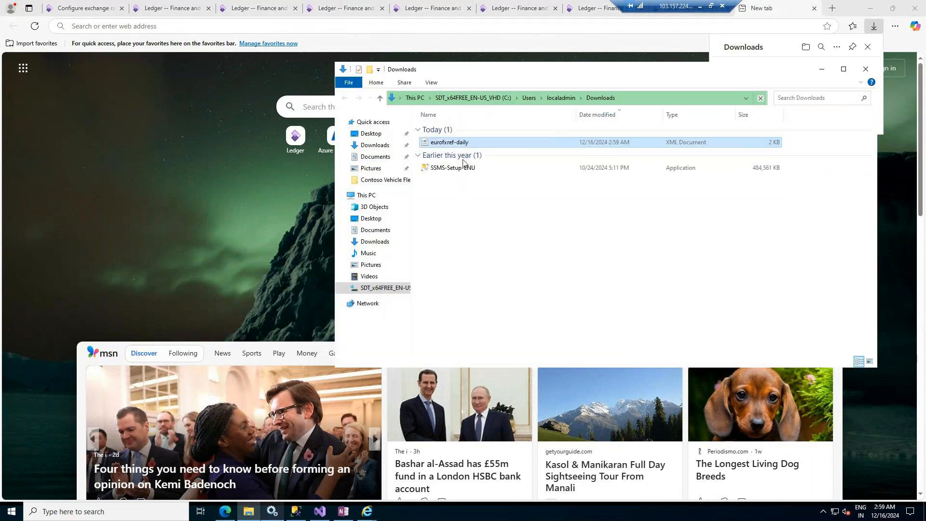
double_click(457, 144)
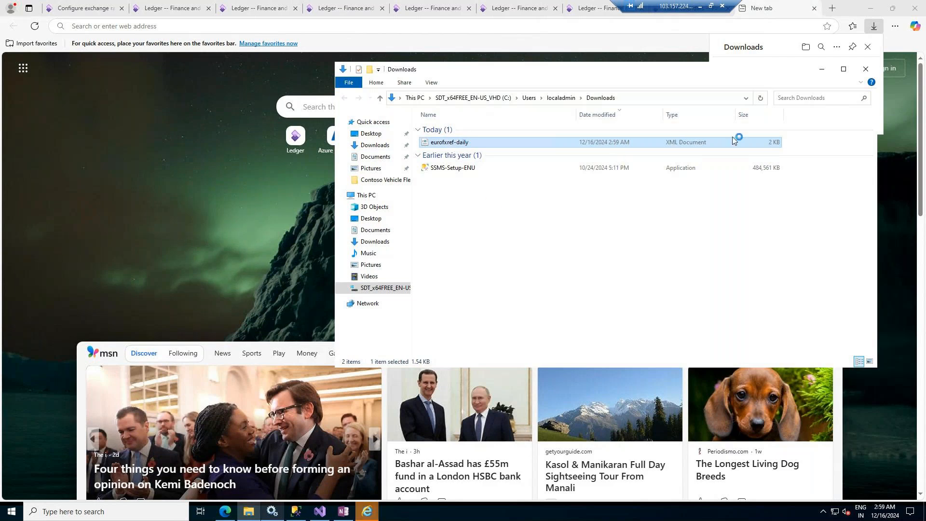
left_click(822, 69)
left_click(415, 187)
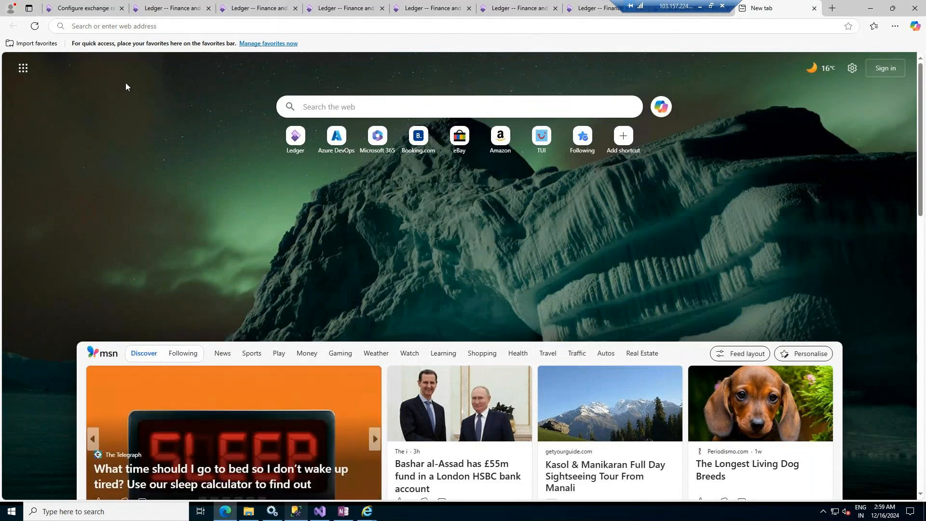
Return to Finance and Operations and import today's currency exchange rates for the Default rate type from Central Bank of Europe
left_click(84, 8)
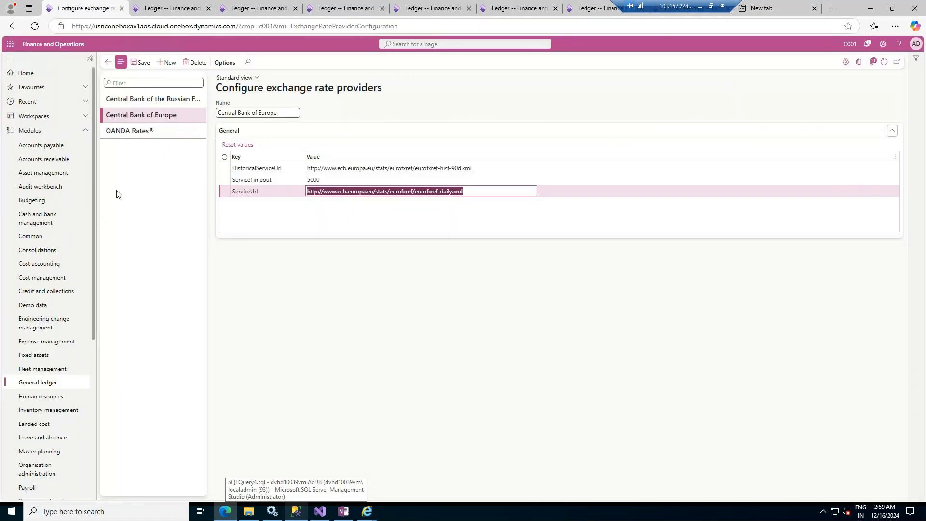
left_click(32, 384)
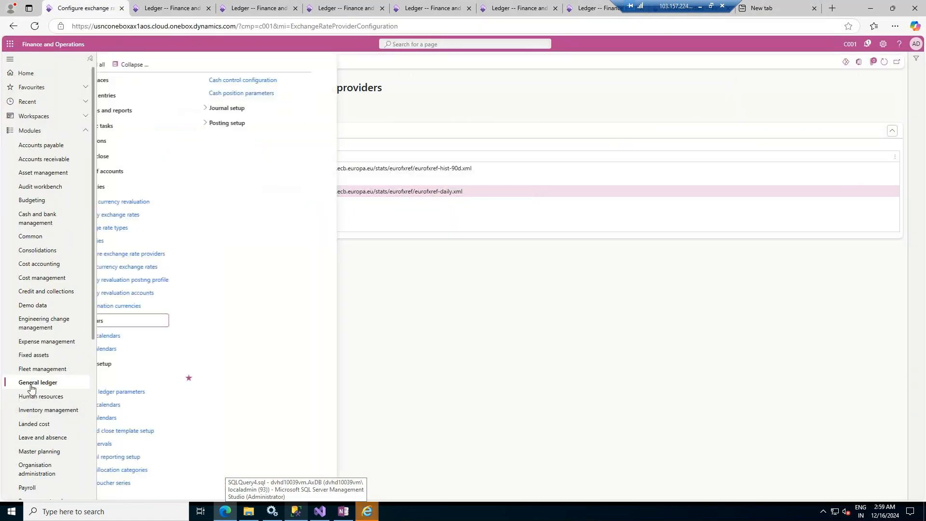
left_click(129, 268)
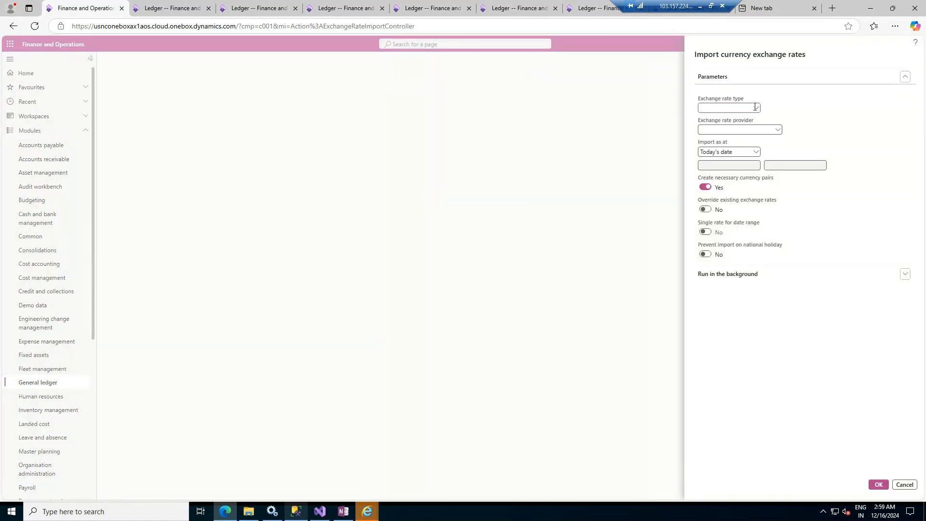
left_click(757, 109)
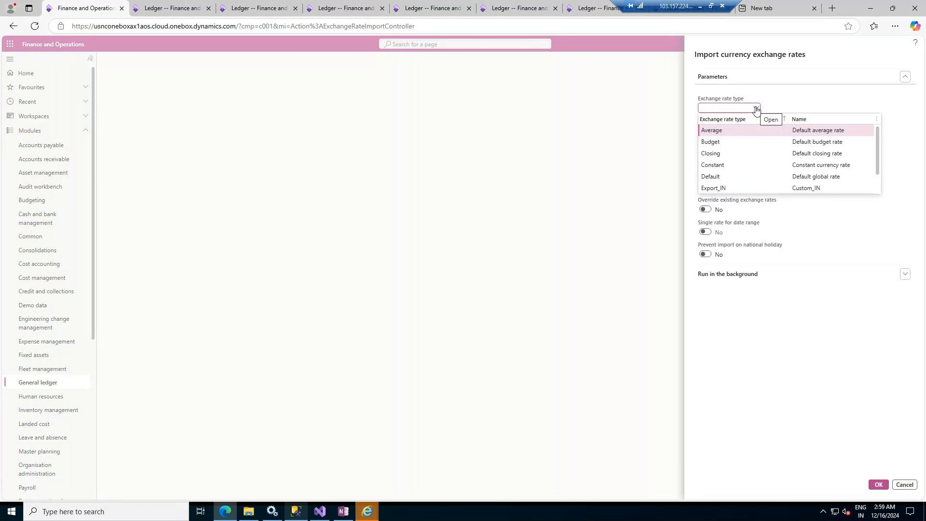
left_click(812, 176)
left_click(778, 131)
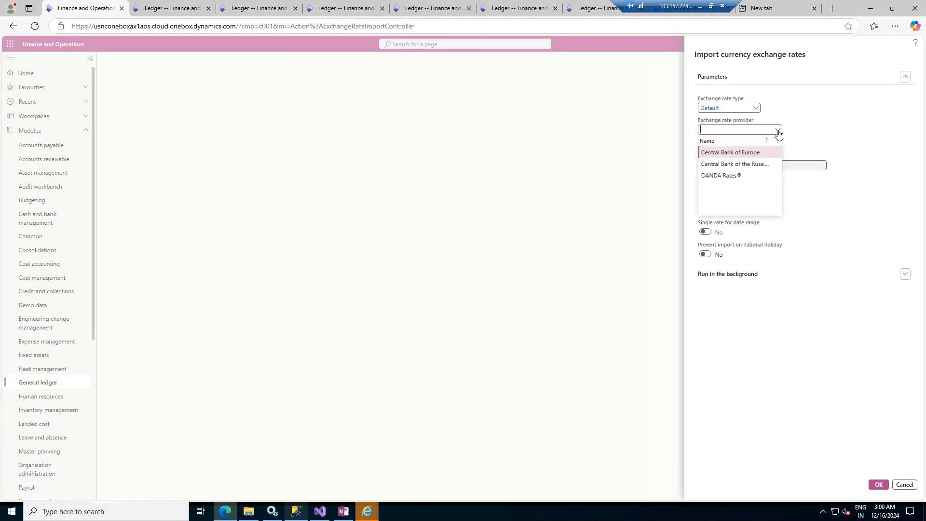
left_click(732, 152)
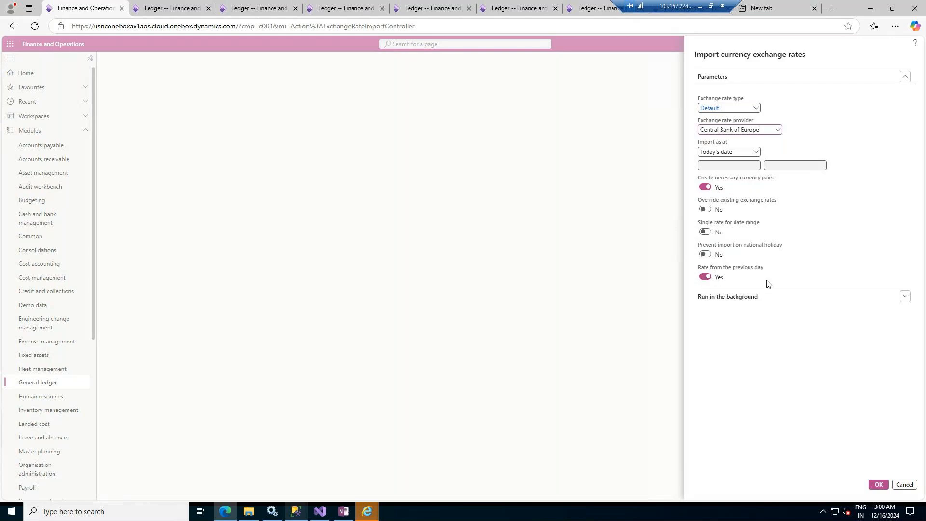
left_click(877, 487)
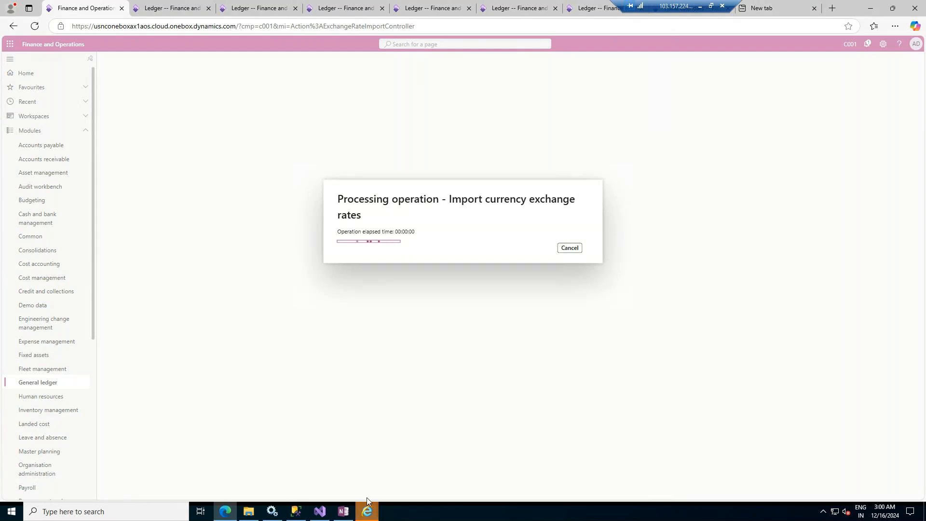
Switch to the eurofxref-daily.xml window in Internet Explorer, accept the recommended settings and close the extra Microsoft page
left_click(368, 516)
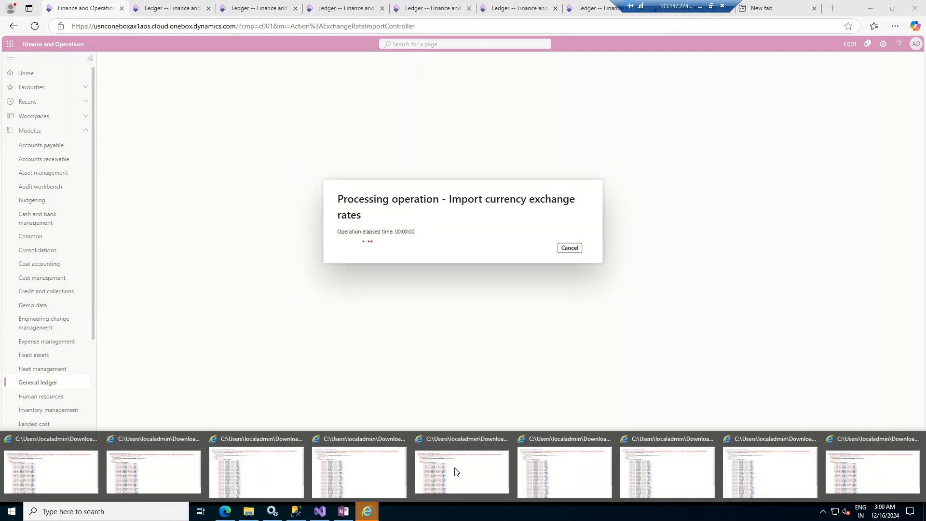
left_click(456, 471)
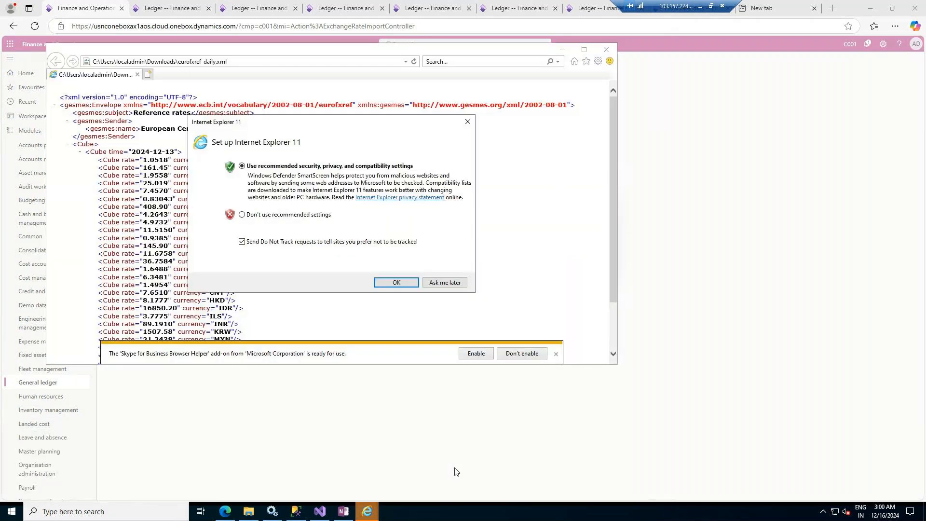
left_click(392, 283)
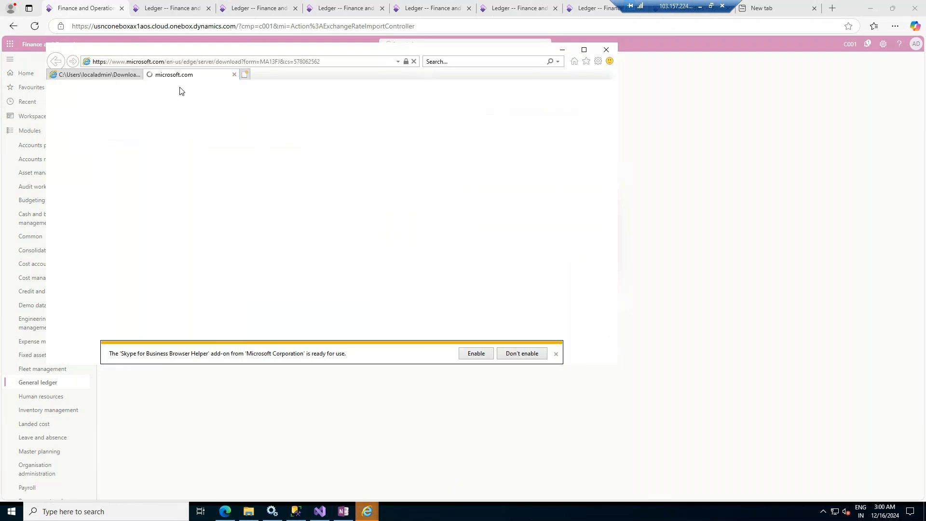
left_click(234, 75)
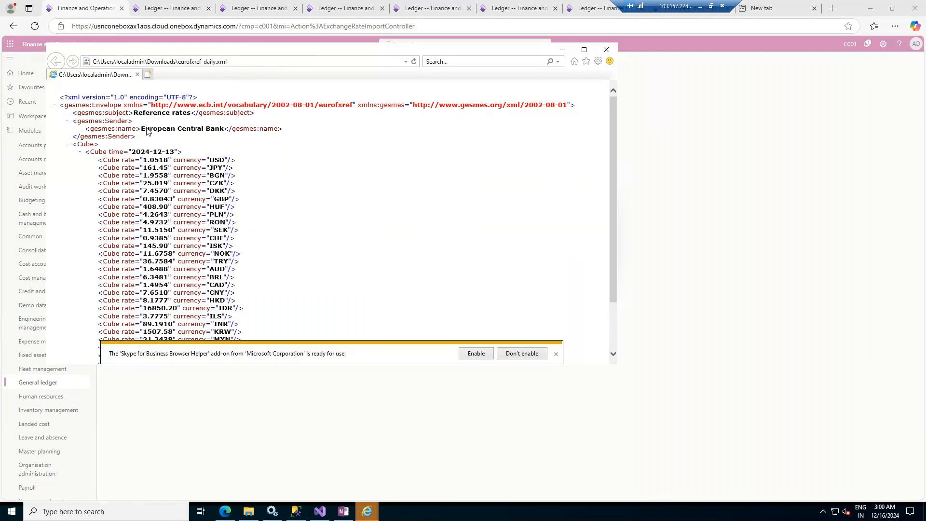
Examine the sender name, rate date and listed currency rates in the XML file and close its window
left_click_drag(166, 128, 206, 128)
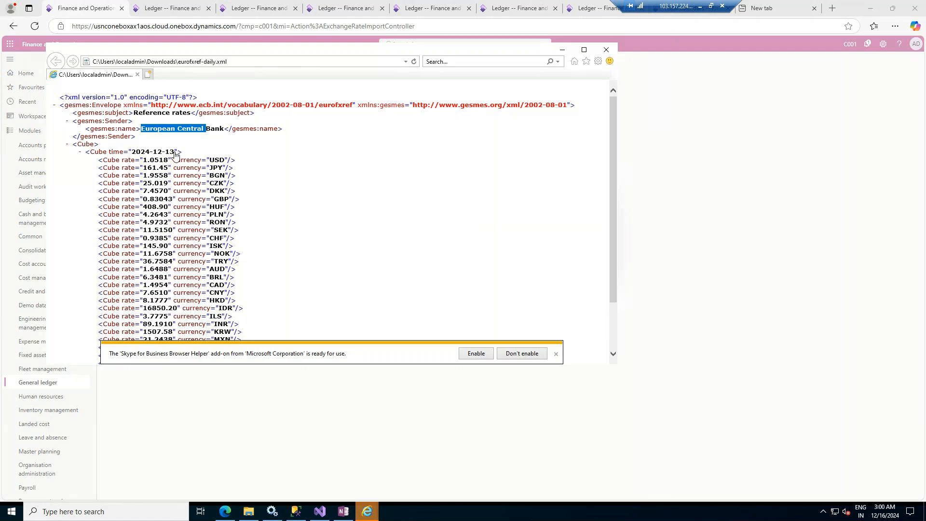
double_click(143, 153)
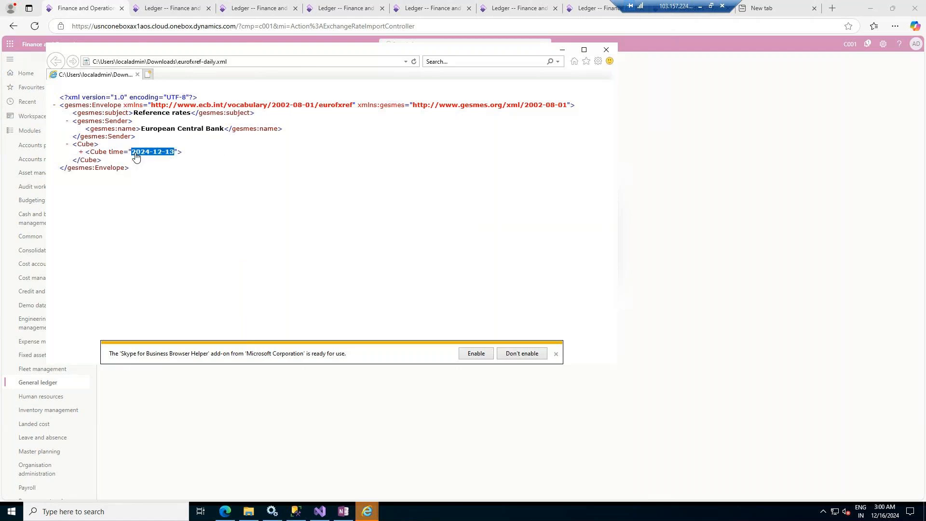
left_click(81, 152)
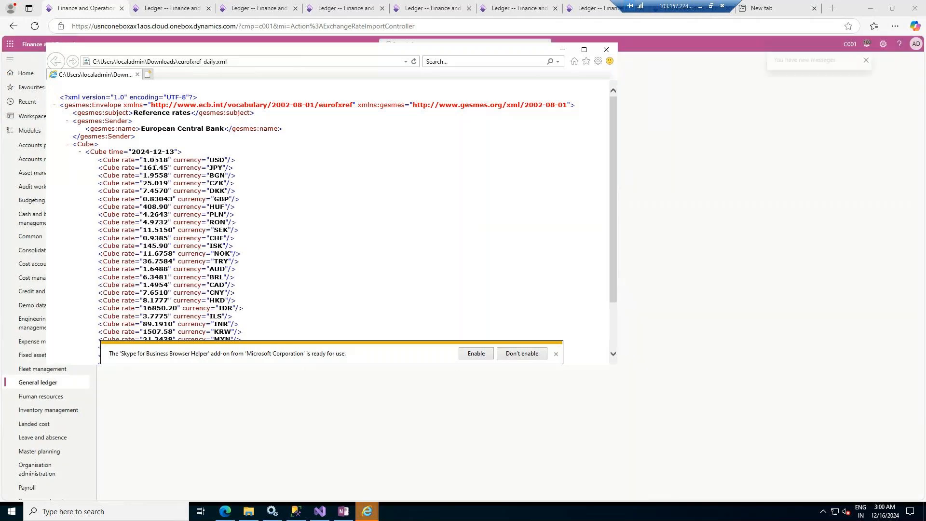
scroll(179, 250, "down", 3)
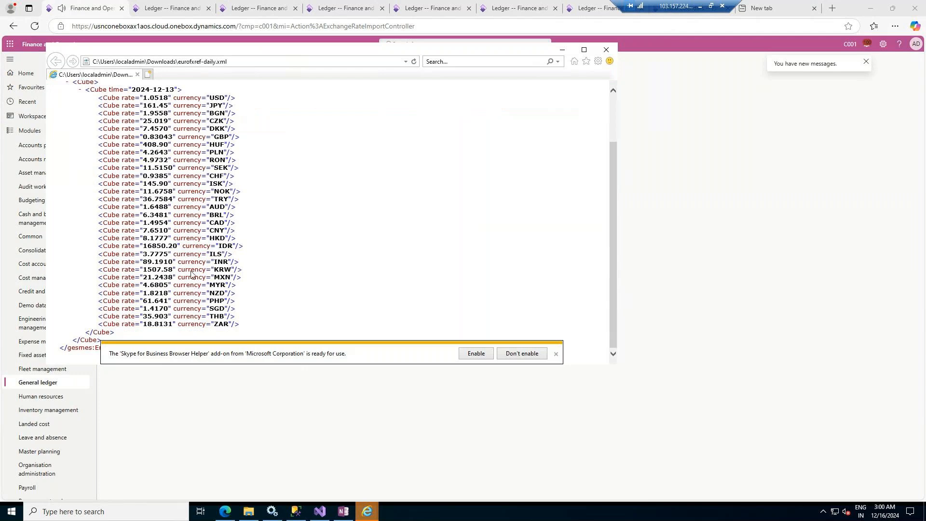
left_click(607, 50)
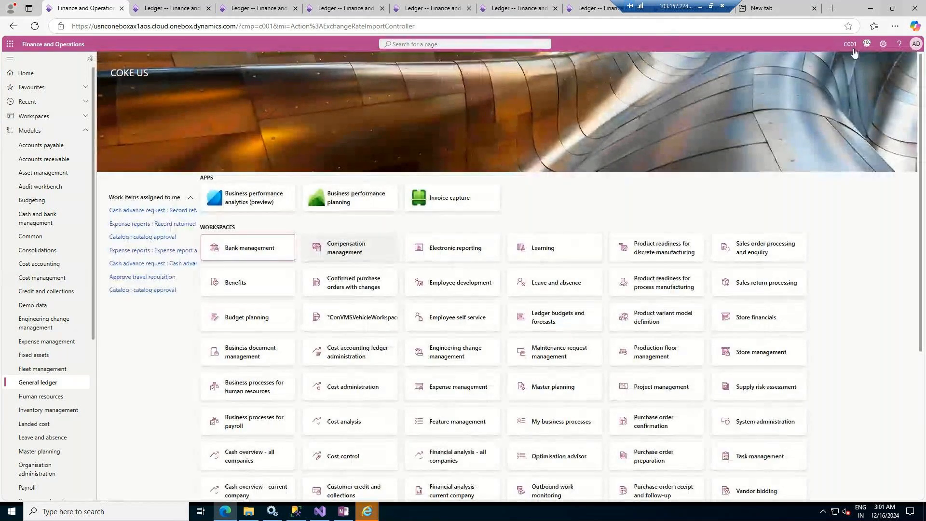
Review the exchange rate import messages in the action centre and open the Currency exchange rates page
left_click(868, 45)
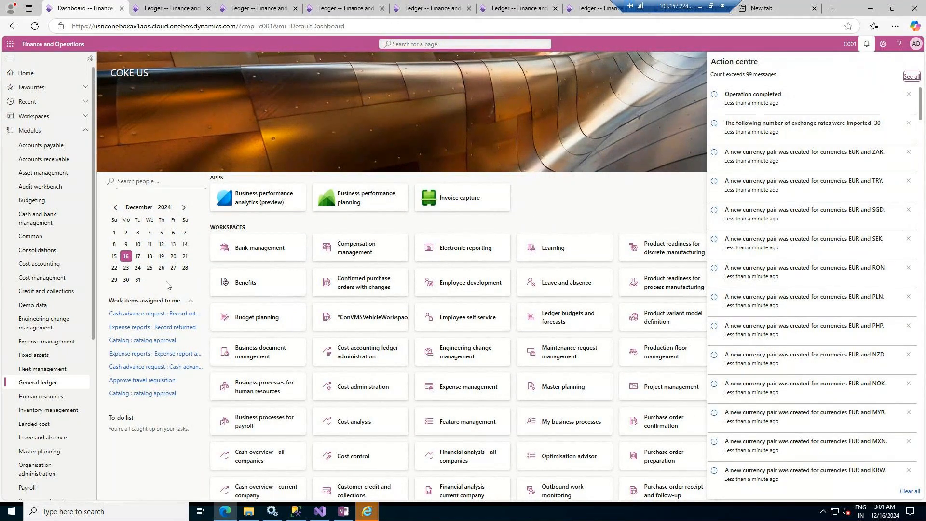
left_click(66, 385)
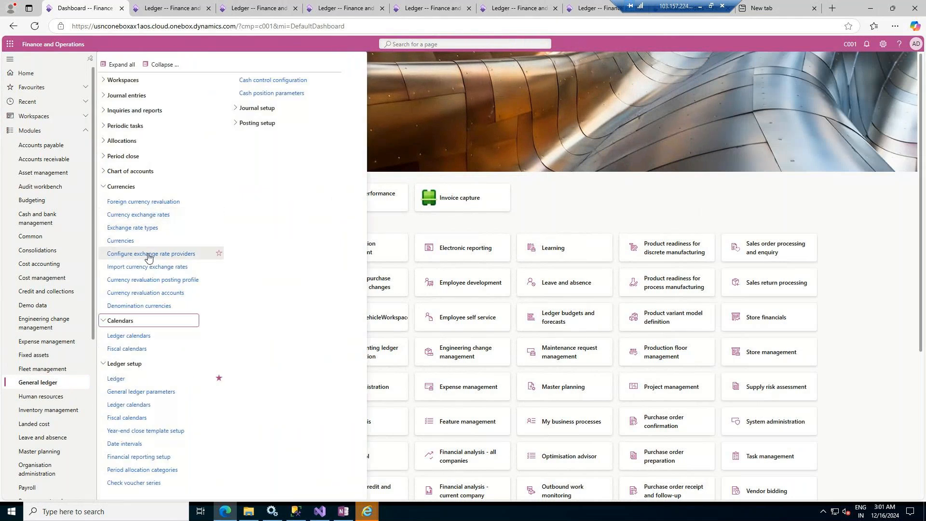
left_click(154, 217)
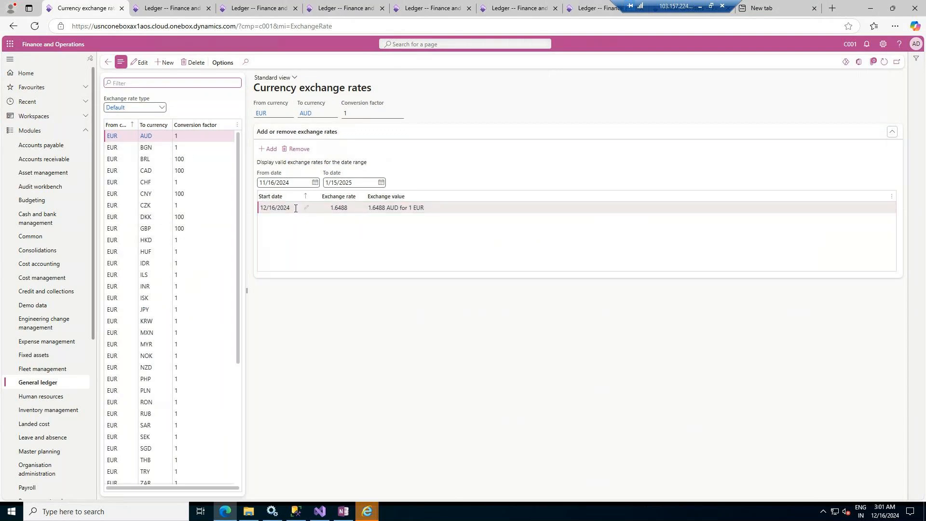
Filter the currency pairs to those whose From currency begins with "us" and review the USD to GBP and USD to INR rates
scroll(196, 267, "down", 4)
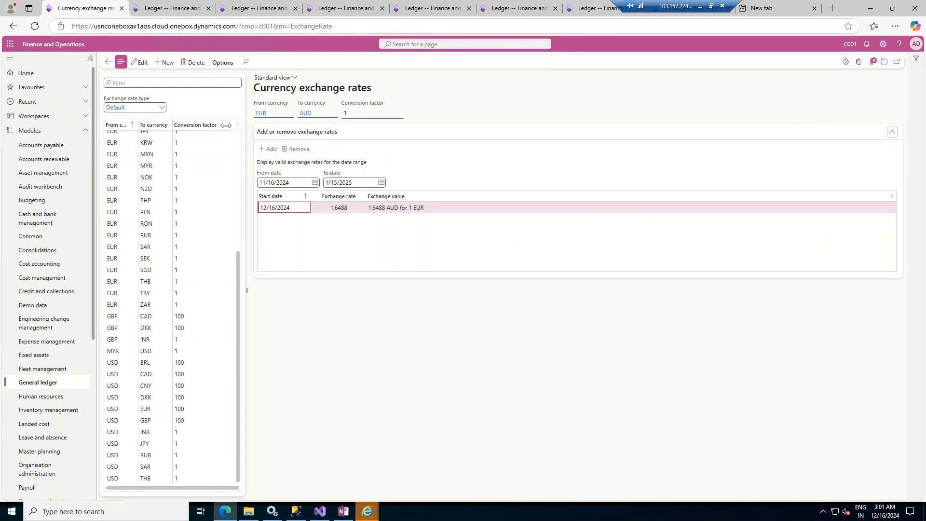
left_click(134, 126)
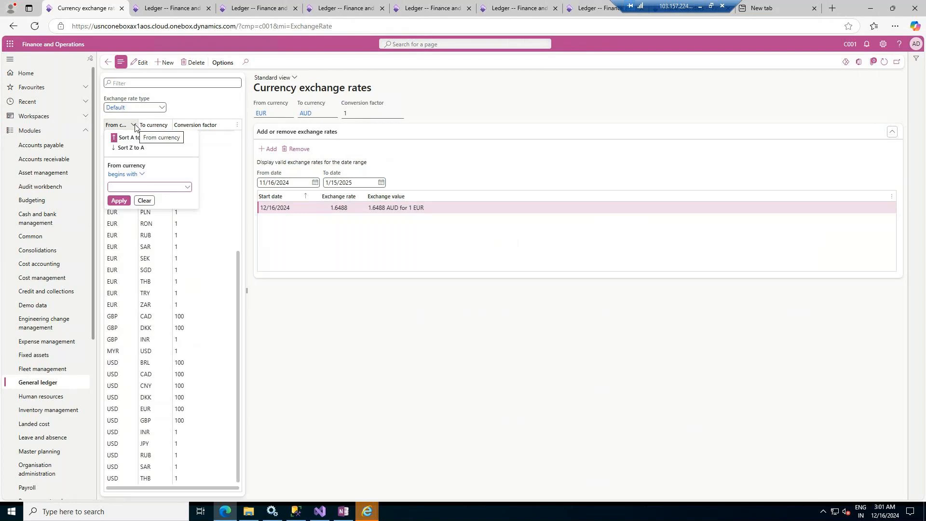
type("us")
key("Tab")
key("Return")
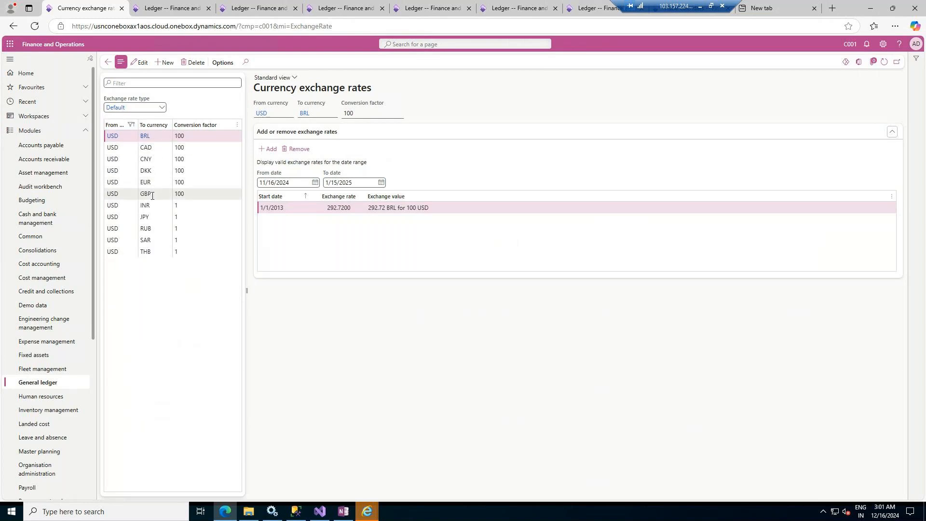
left_click(151, 195)
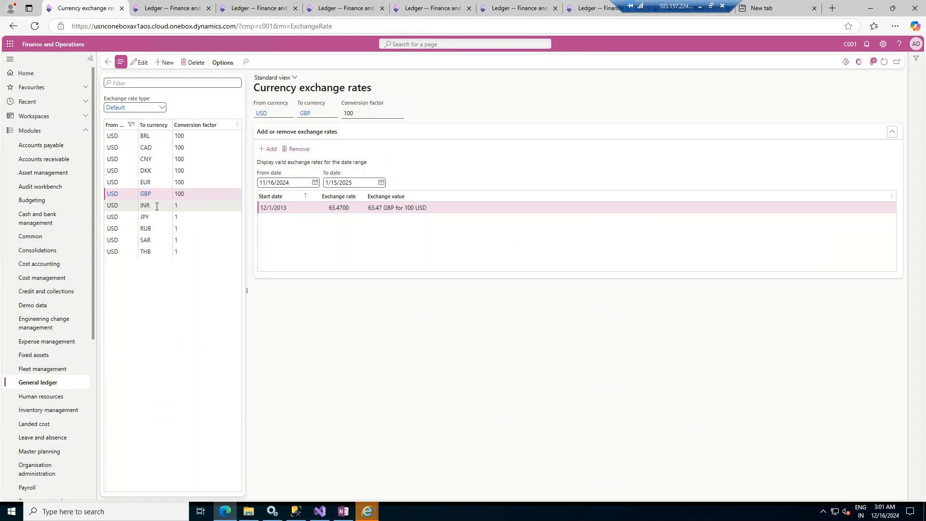
left_click(156, 207)
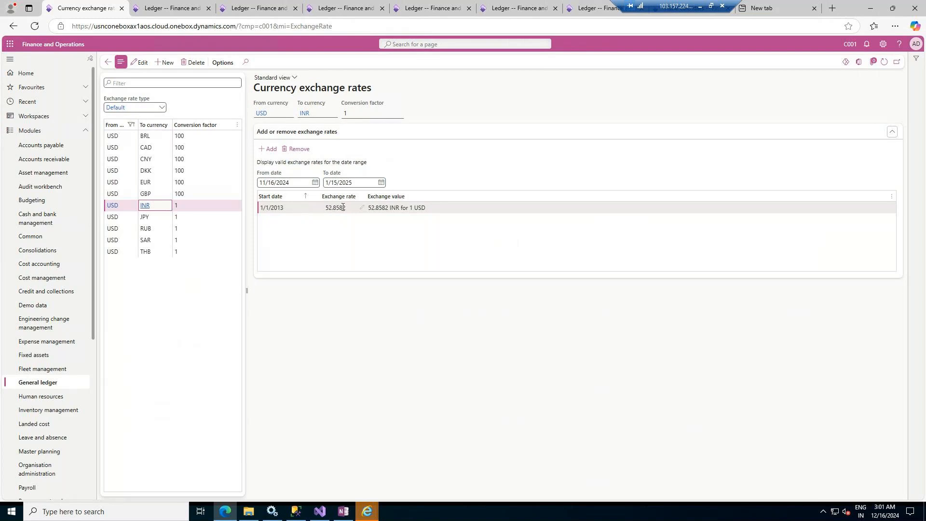
Import today's currency exchange rates for the Default rate type from the Central Bank of the Russian Federation, creating necessary currency pairs
left_click(48, 383)
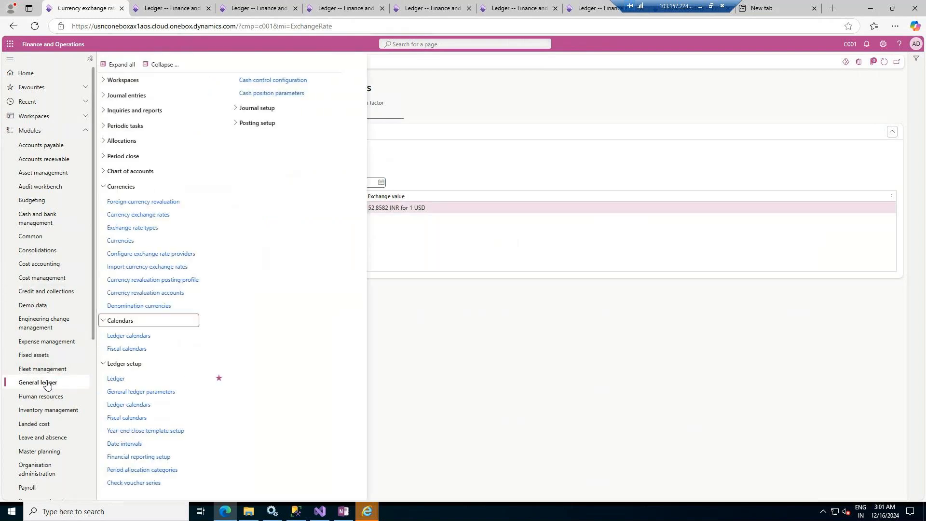
left_click(160, 266)
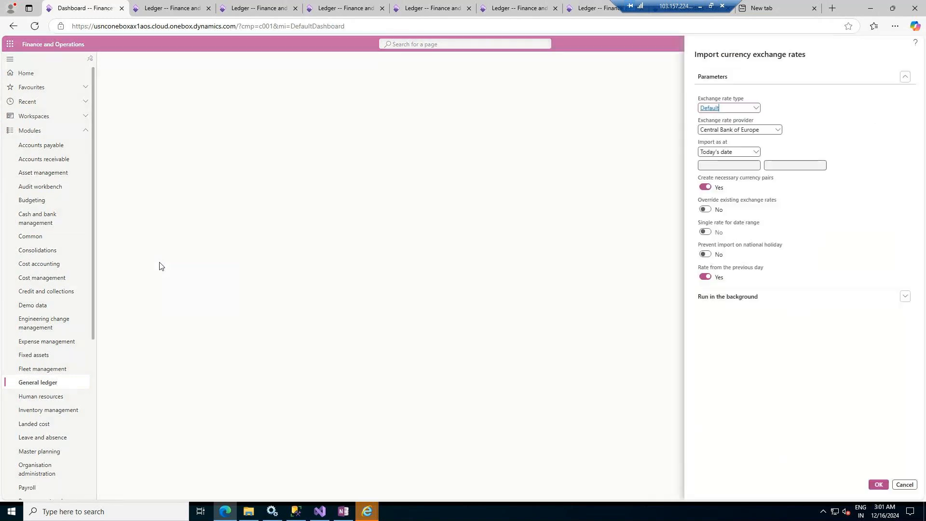
left_click(779, 131)
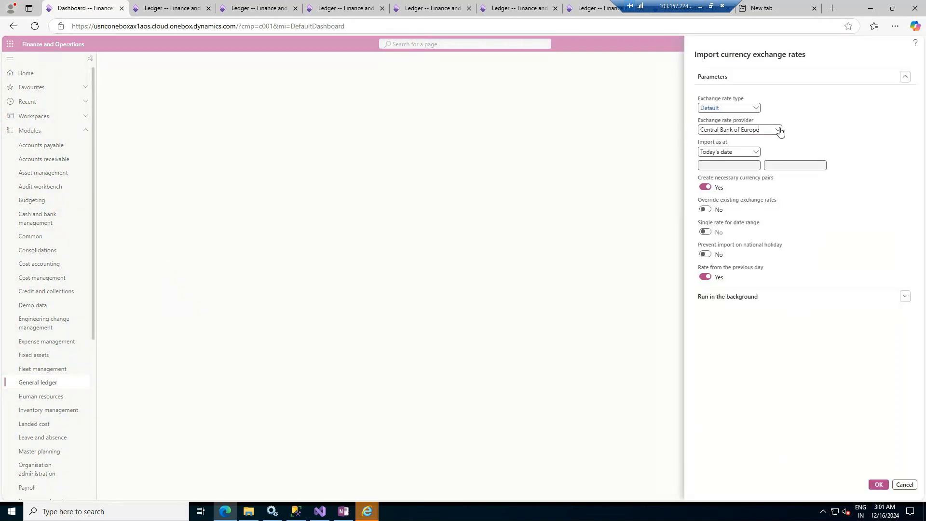
left_click(779, 130)
left_click(744, 166)
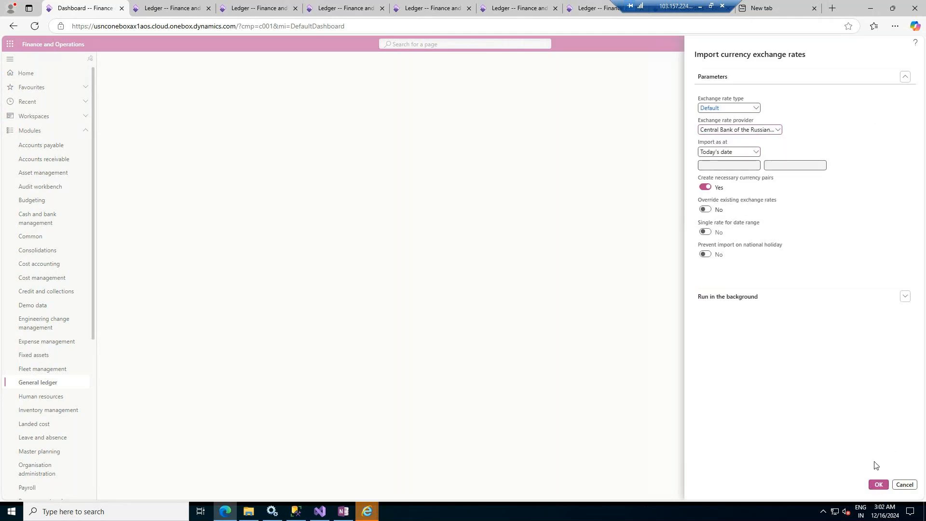
left_click(879, 485)
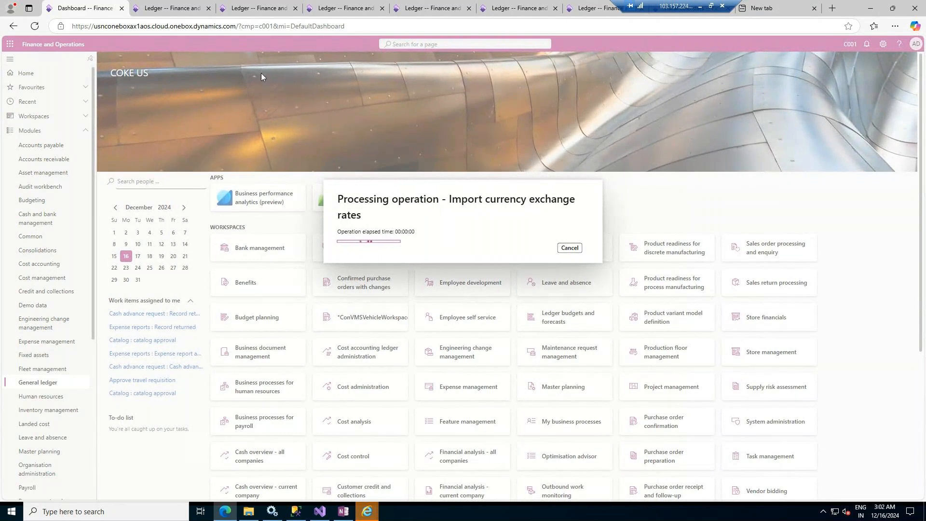
Switch to the eurofxref-daily.xml file in Internet Explorer, examine its listed currency rates and minimise the window
left_click(367, 513)
left_click(356, 488)
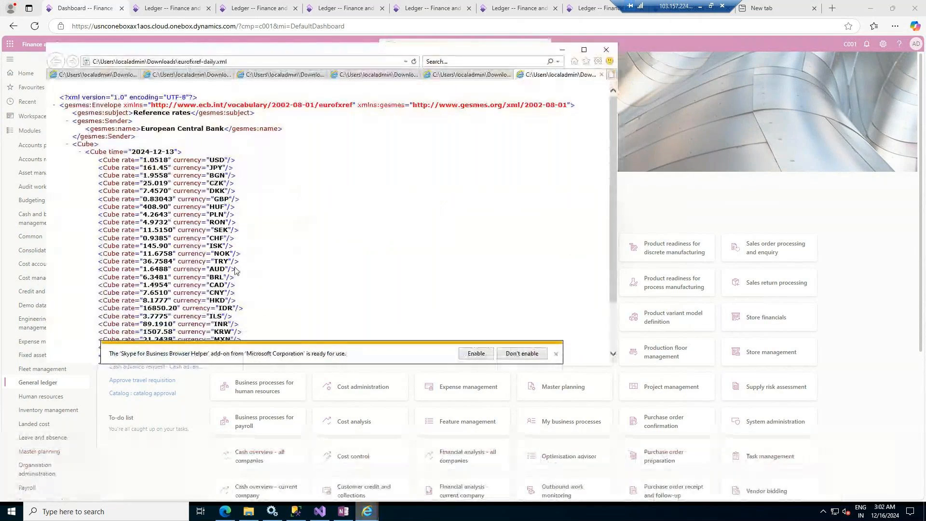
scroll(234, 267, "down", 2)
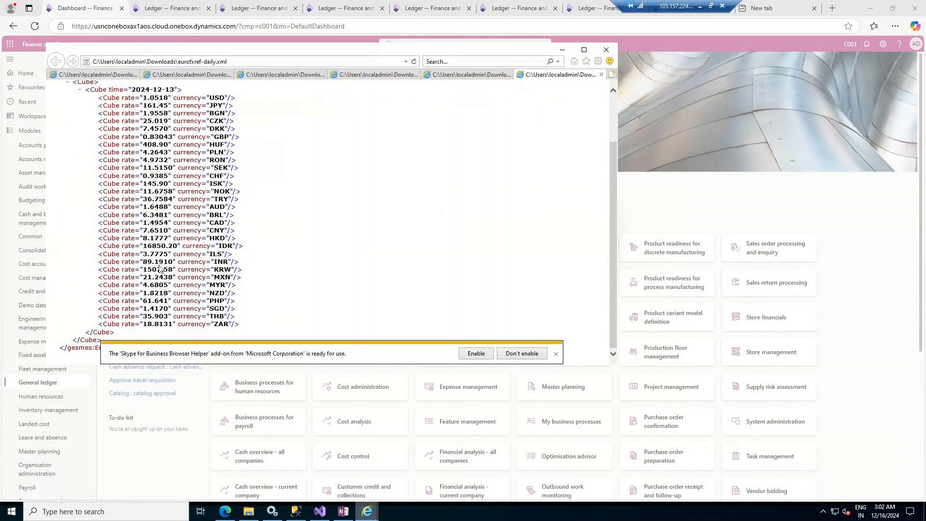
left_click(562, 53)
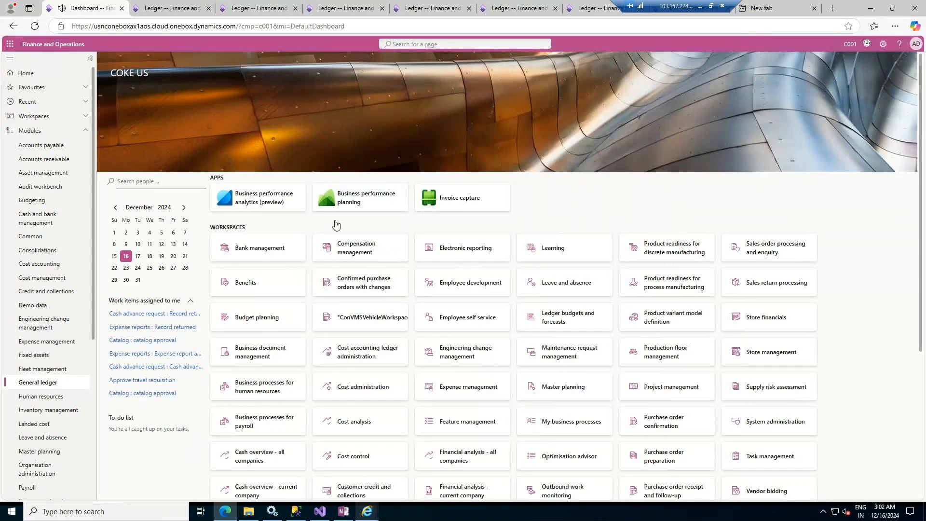
Open the Currency exchange rates page and select the USD to INR pair to review its exchange rate
left_click(37, 383)
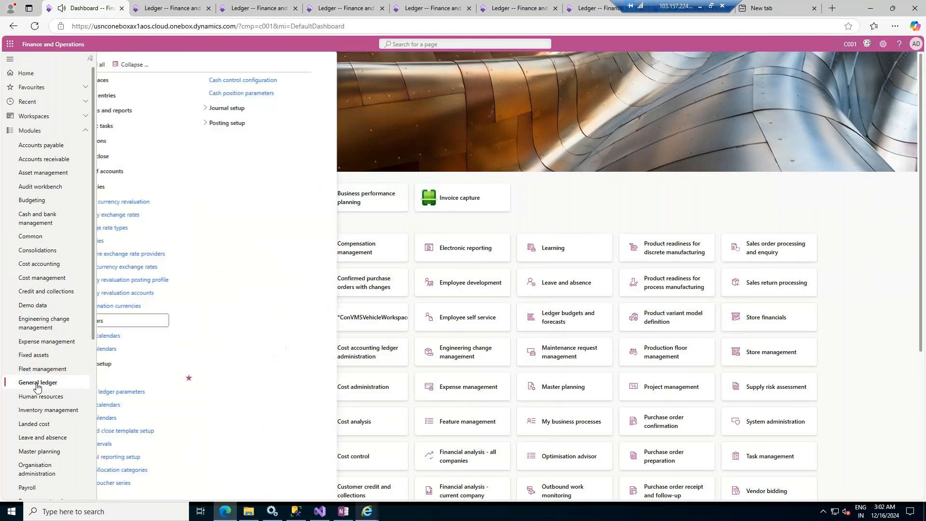
left_click(158, 214)
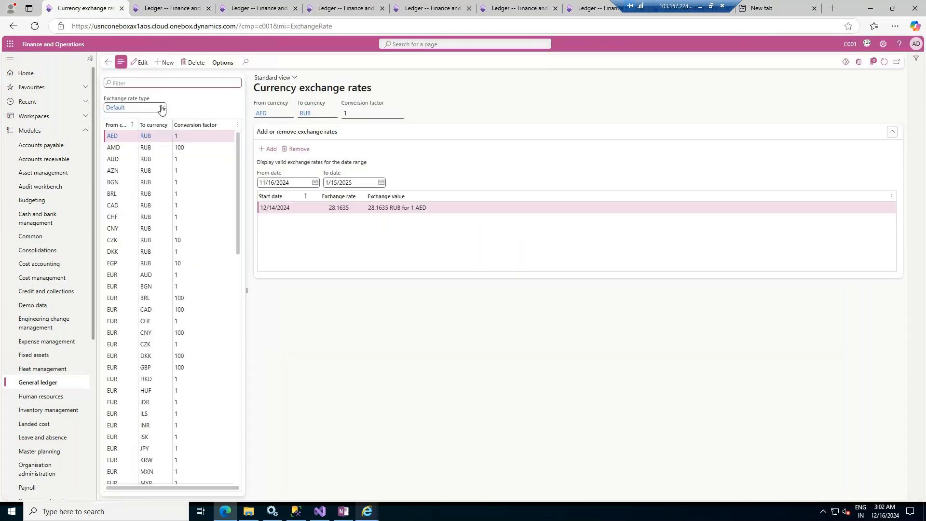
scroll(131, 318, "down", 10)
scroll(130, 320, "down", 5)
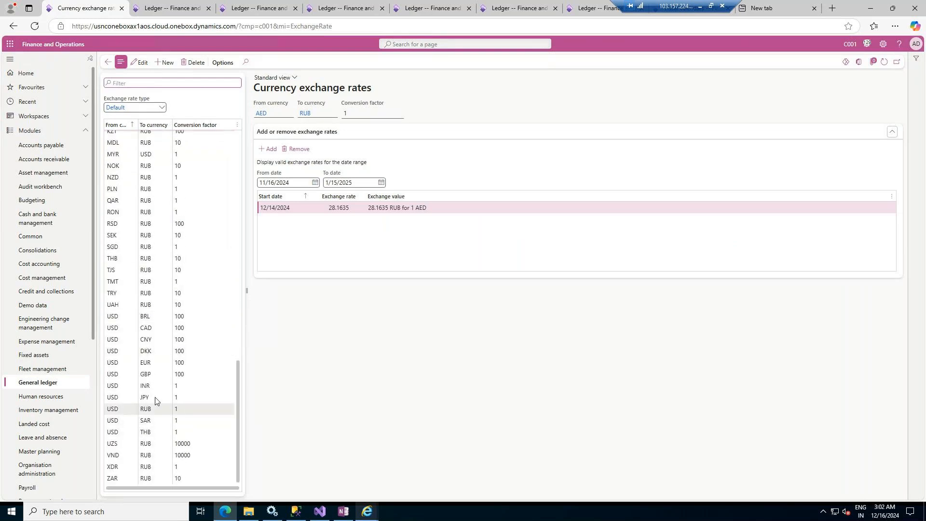
left_click(157, 385)
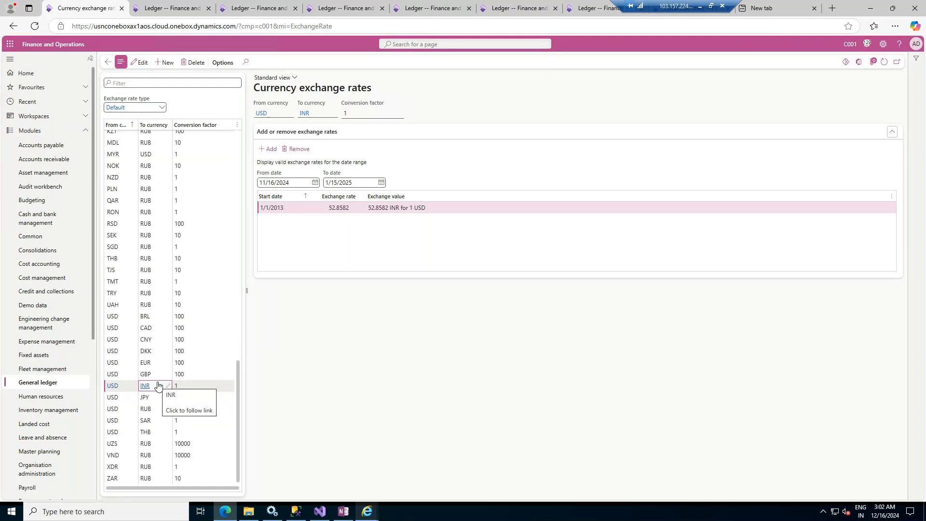
left_click(189, 390)
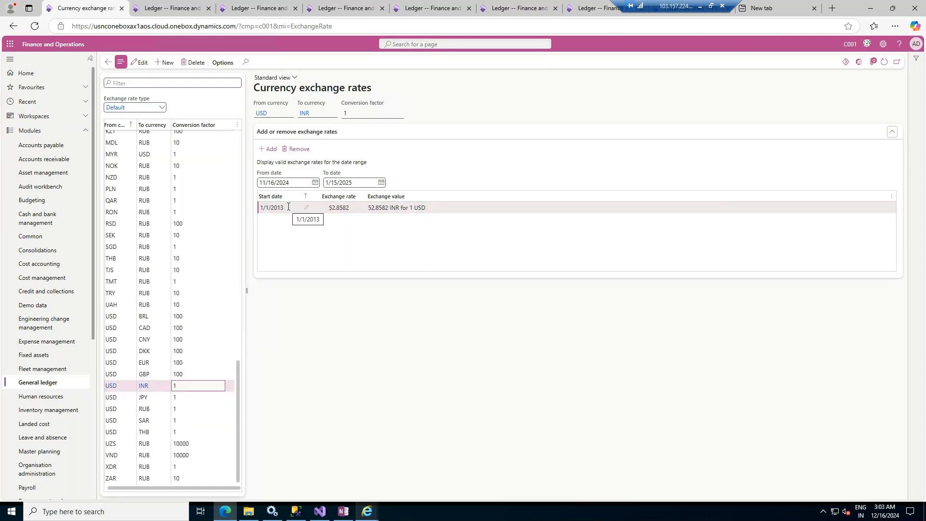
Add an exchange rate line for USD to INR with the start date 12/16/2024
left_click(273, 153)
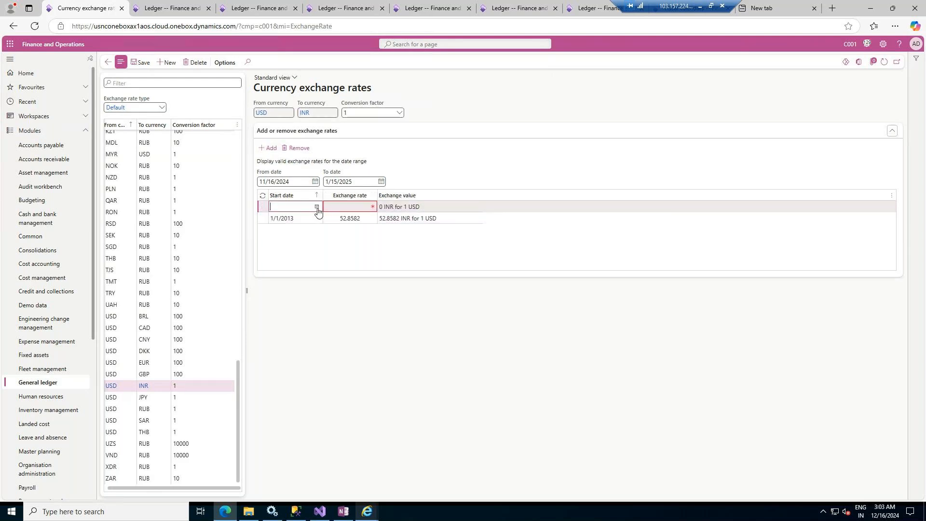
left_click(317, 206)
left_click(292, 264)
left_click(341, 207)
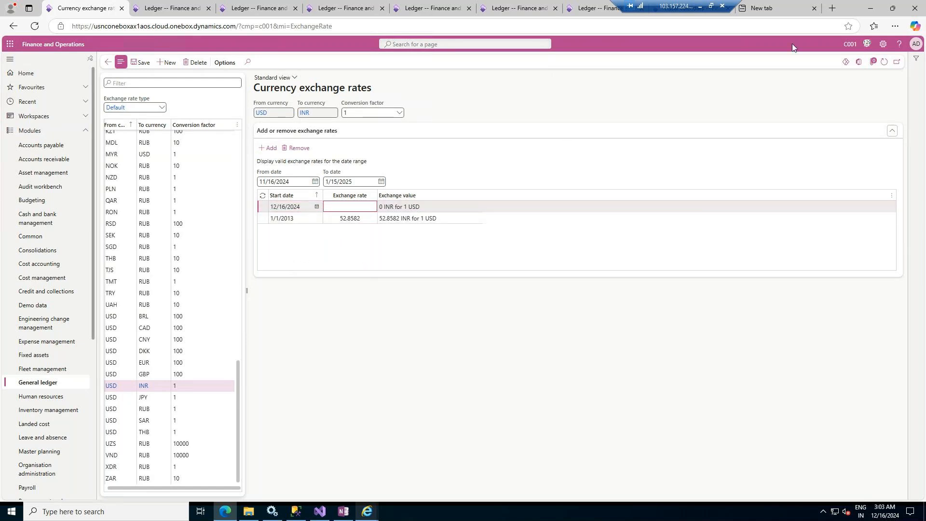
Look up the INR rate in eurofxref-daily.xml in Internet Explorer and close all tabs of that window
left_click(367, 512)
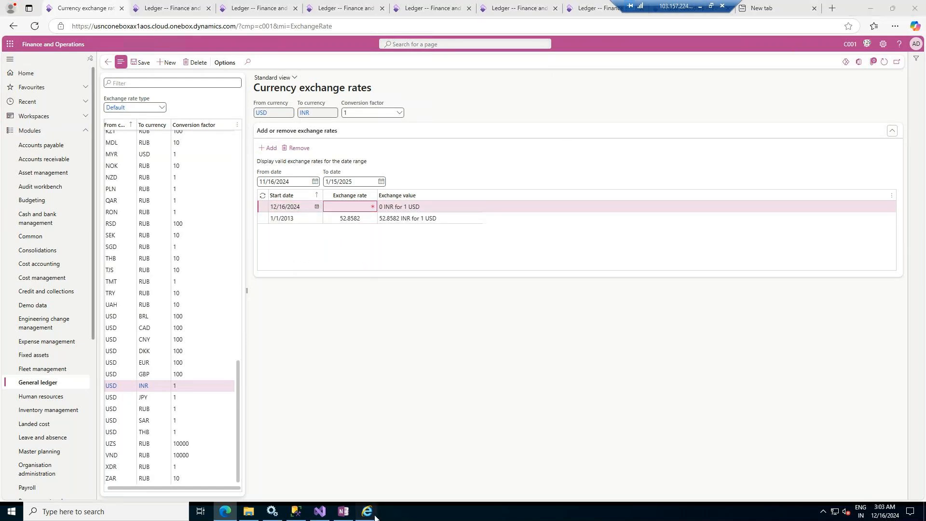
left_click(771, 451)
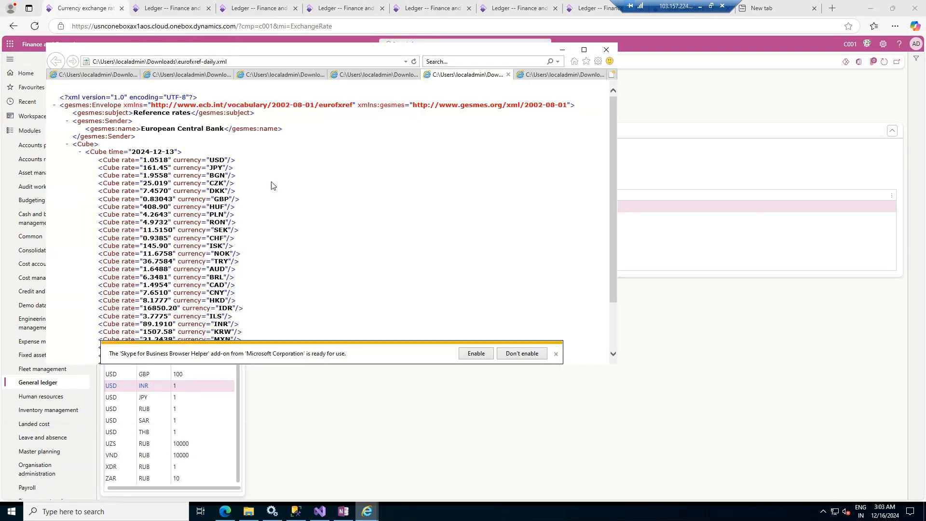
scroll(185, 316, "down", 2)
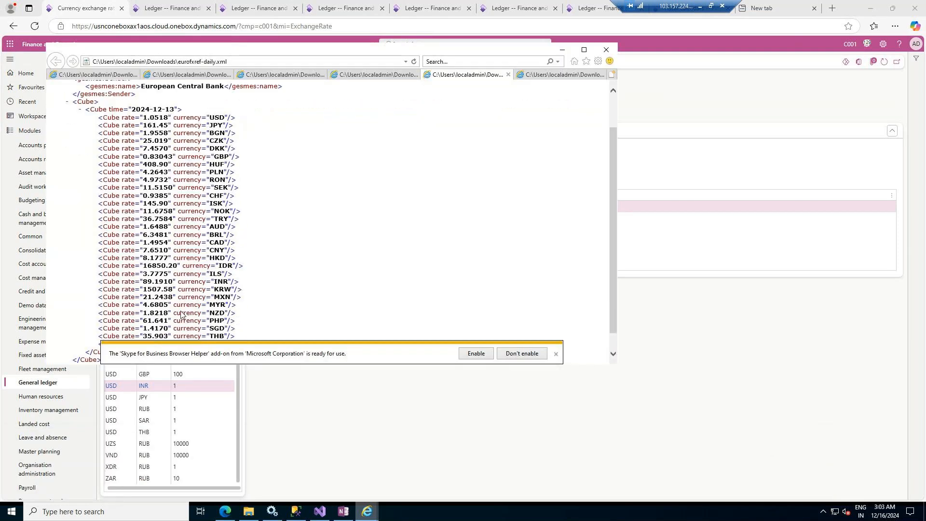
double_click(164, 285)
left_click(607, 50)
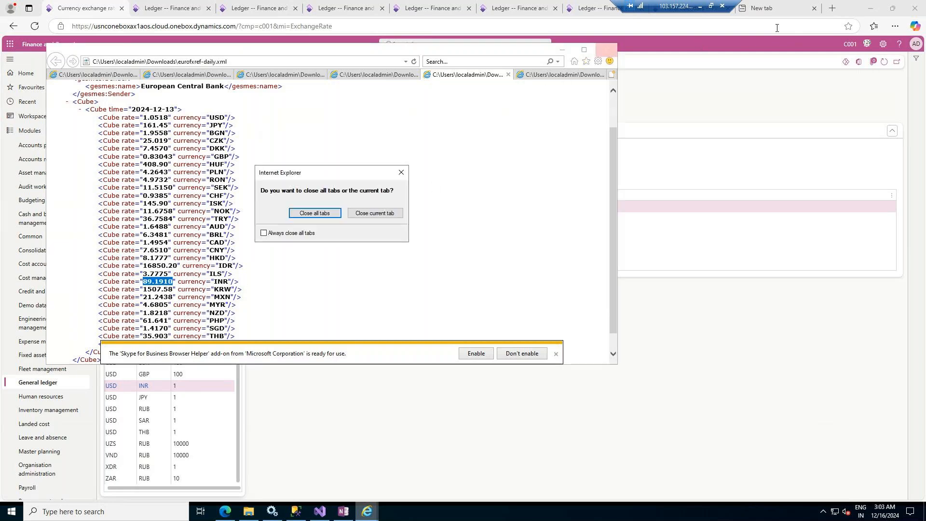
left_click(316, 213)
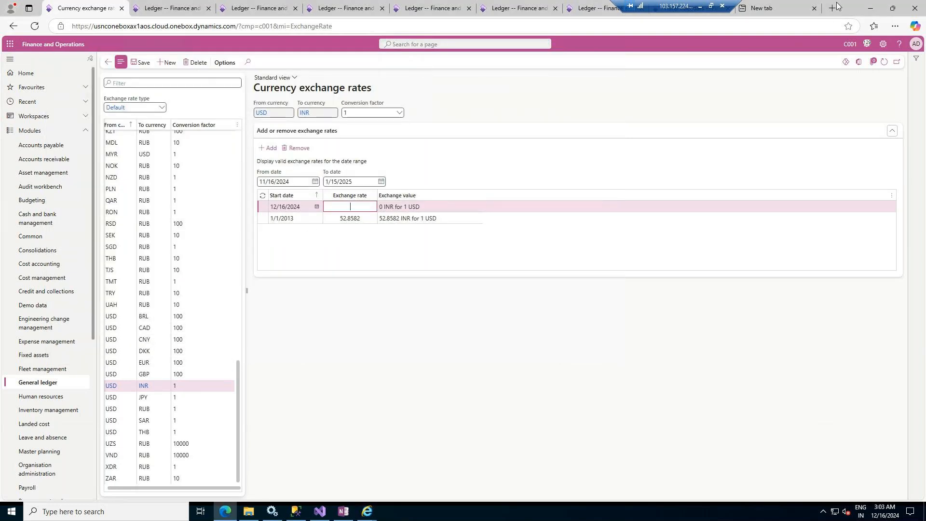
Search the web for "1 usd = inr" in the empty browser tab and select the converted rupee value
left_click(793, 5)
left_click(535, 25)
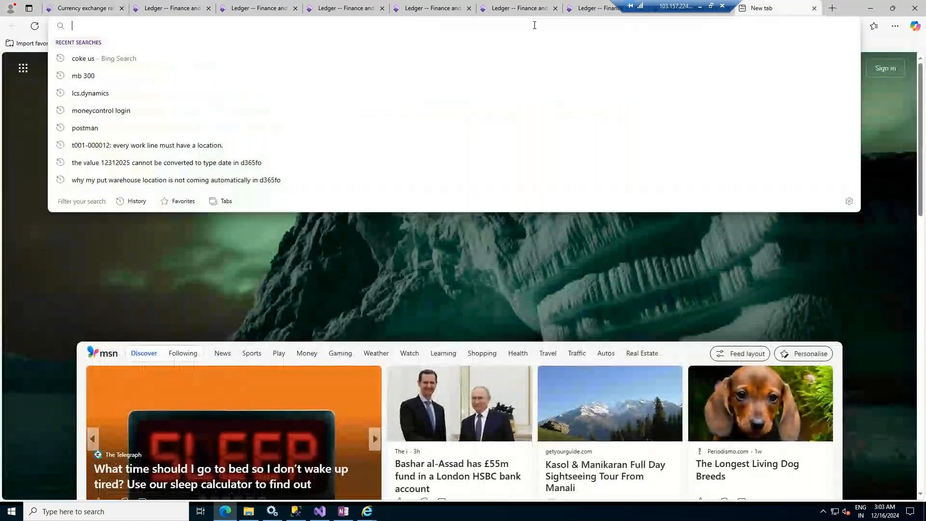
type("usd")
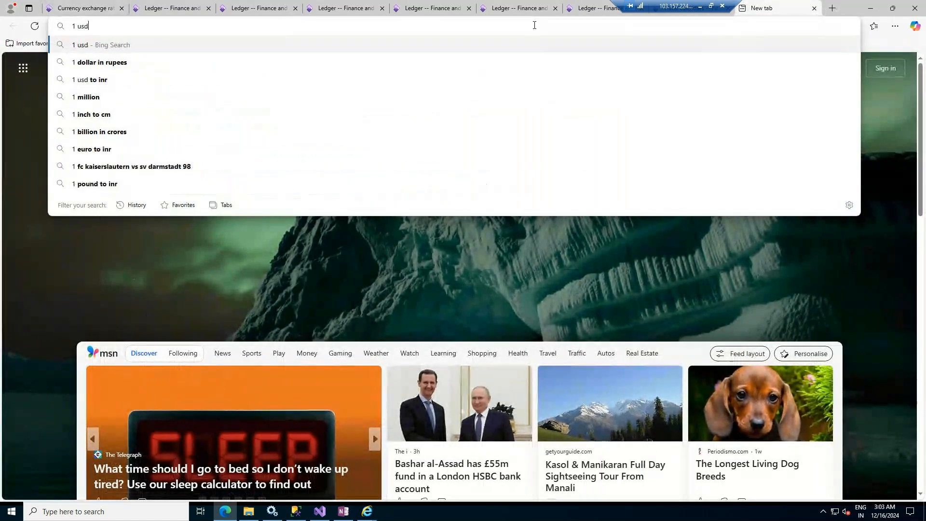
type(" = inr")
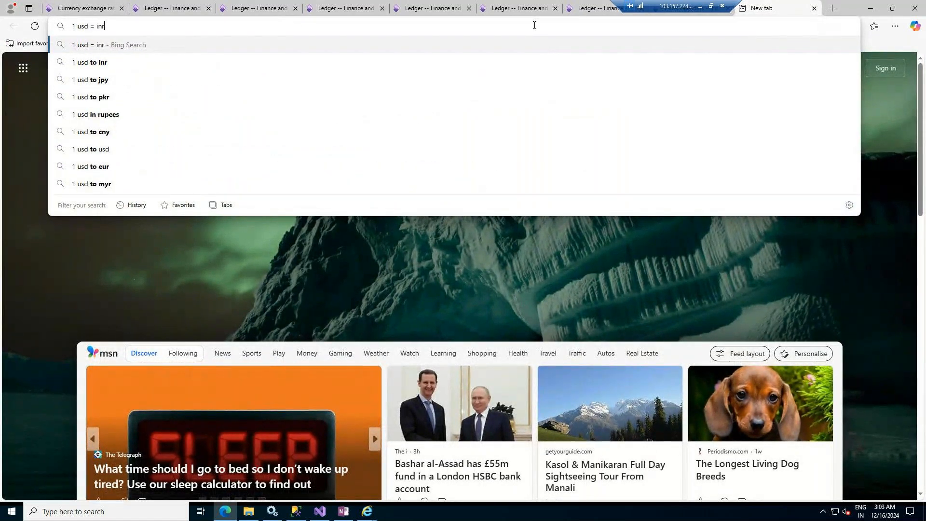
key("Return")
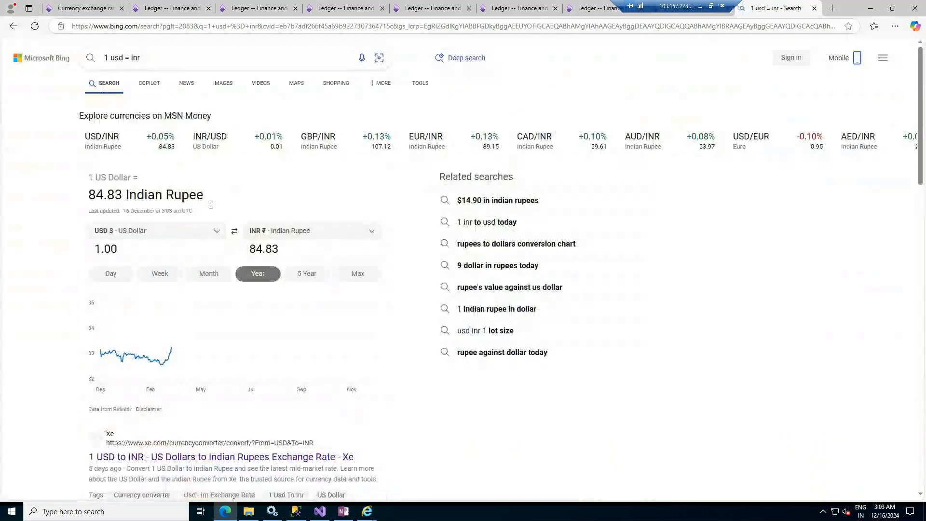
double_click(251, 248)
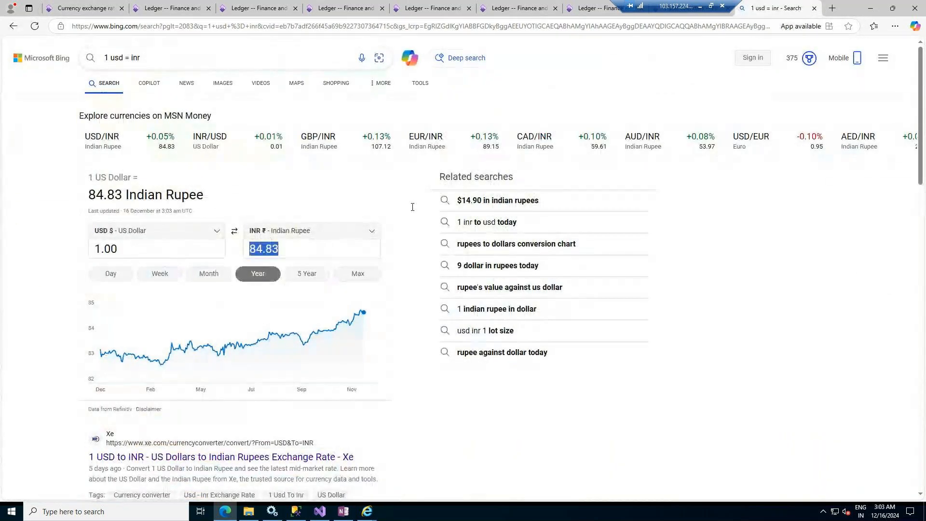
Return to the Currency exchange rates page and enter an exchange rate of 89.83 on the USD to INR line dated 12/16/2024
mouse_move(320, 516)
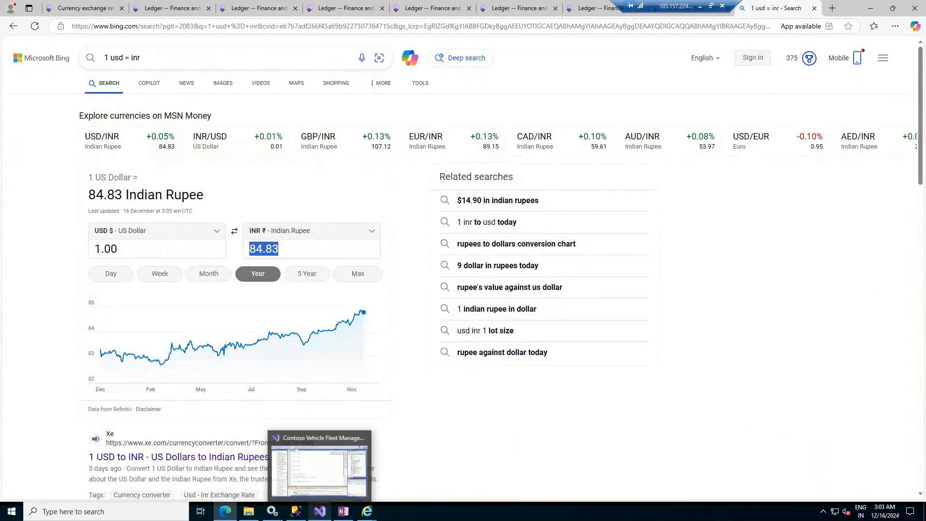
left_click(226, 515)
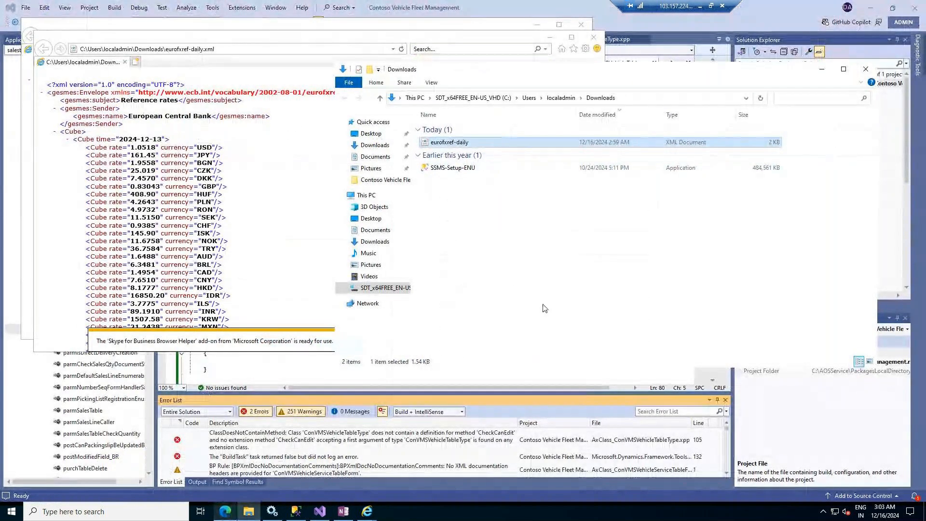
left_click(226, 513)
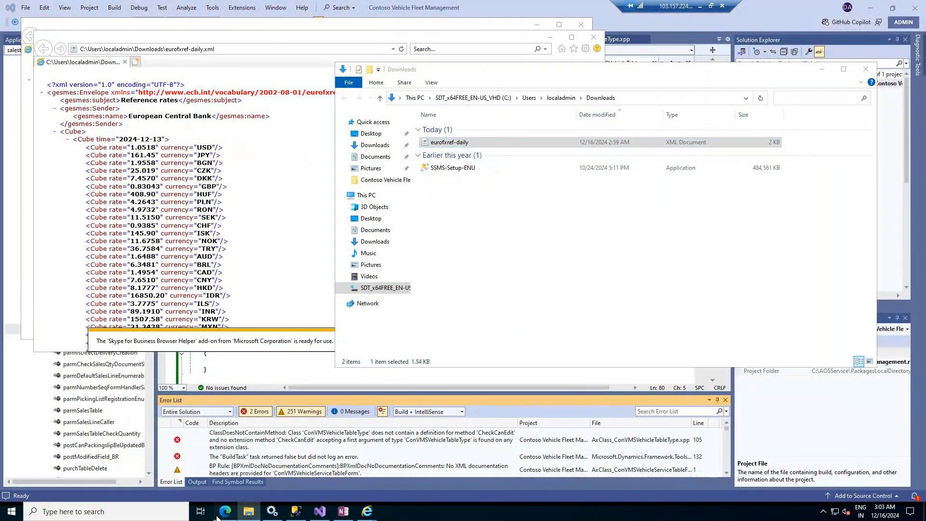
left_click(85, 7)
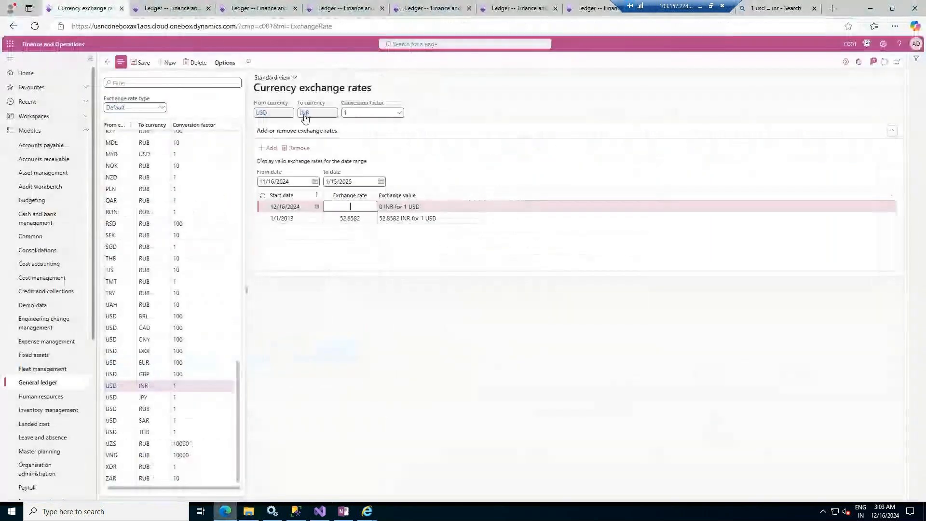
left_click(360, 207)
key("ctrl+v")
key("ctrl+z")
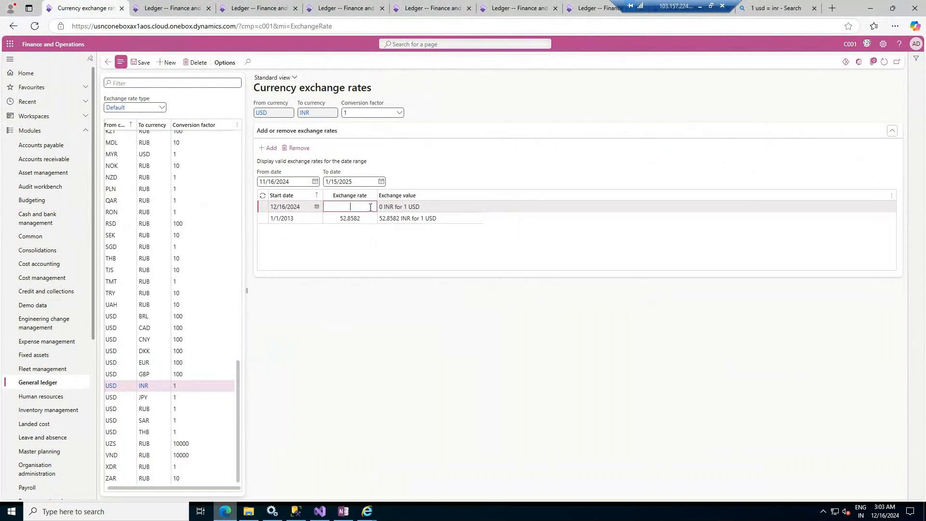
type("89.83")
Recheck the converted rupee value in the web search and set the 12/16/2024 USD to INR exchange rate to 84.83
left_click(784, 4)
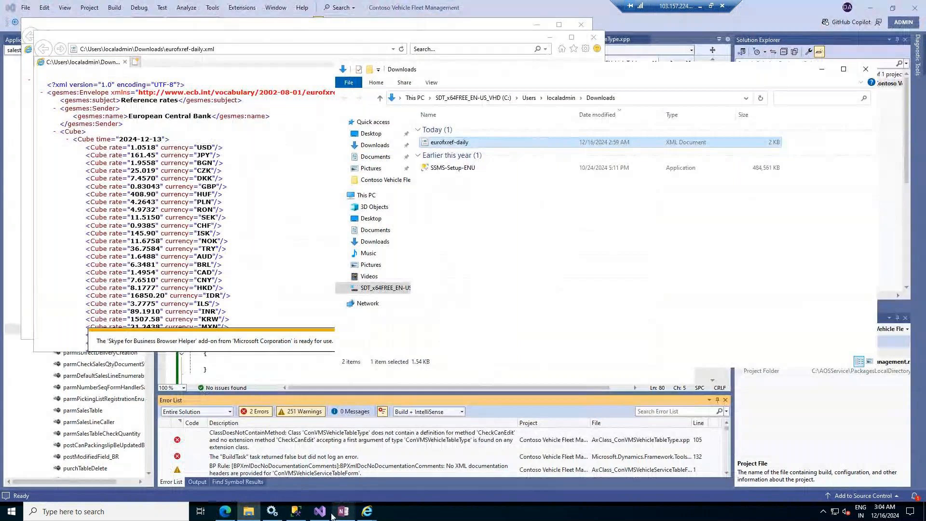
left_click(225, 511)
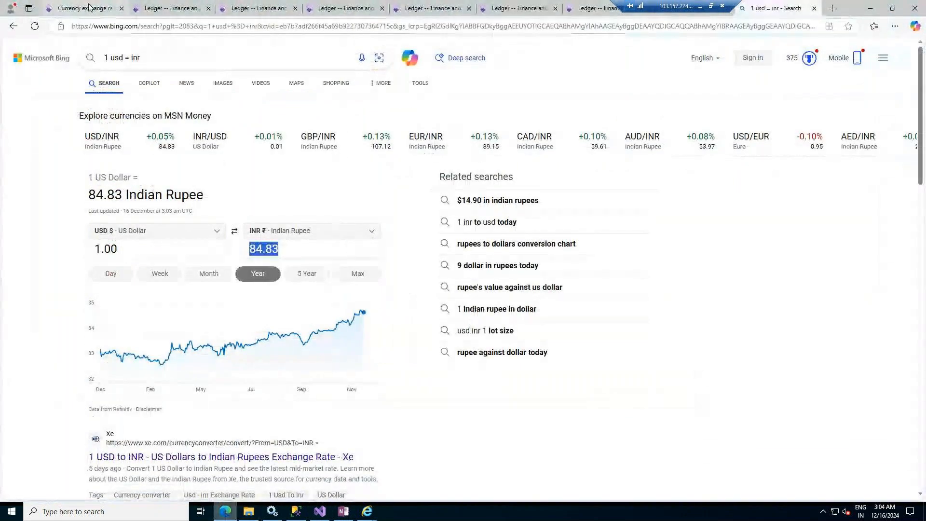
left_click(88, 7)
type("84.83")
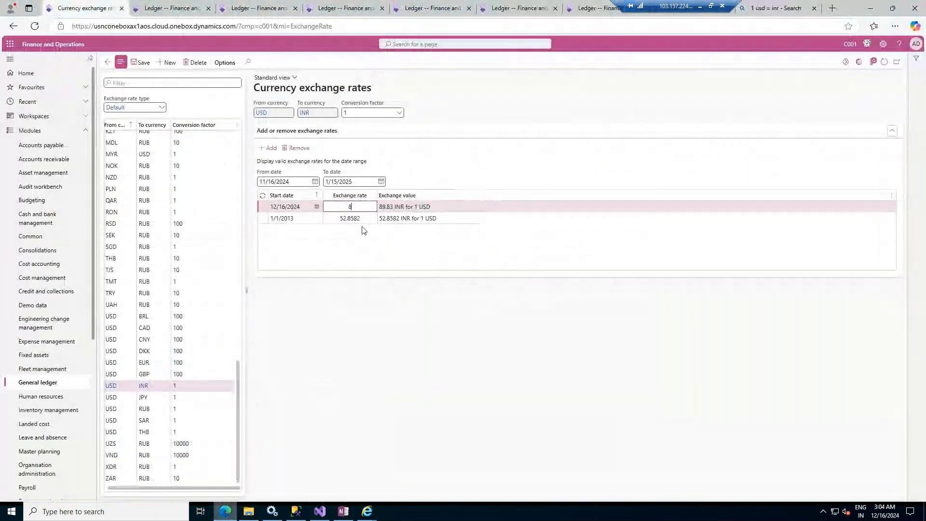
key("Tab")
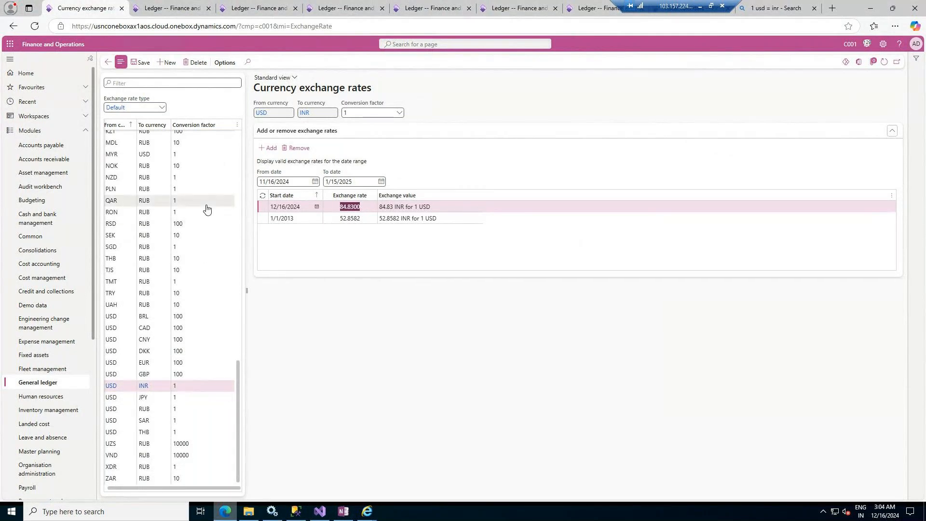
Select the EUR to INR currency pair to review its exchange rate lines
scroll(206, 208, "up", 5)
scroll(193, 193, "up", 3)
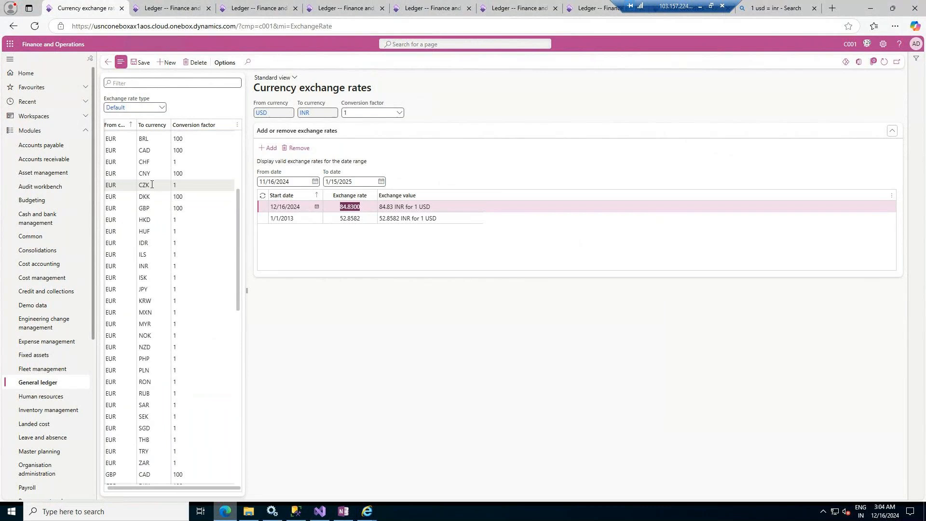
left_click(144, 266)
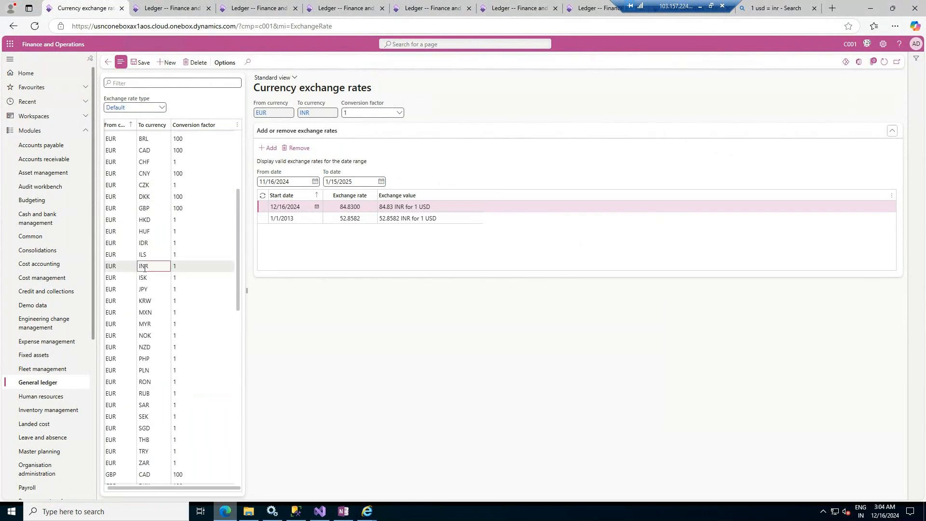
left_click(201, 267)
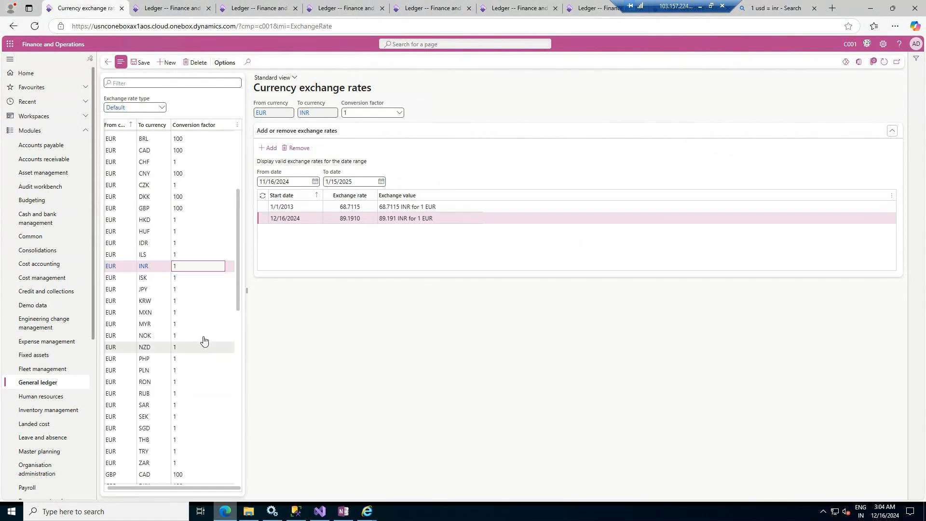
In the COKE UAE ledger (C002), set the accounting currency, reporting currency and budget exchange rate types to Default
left_click(174, 6)
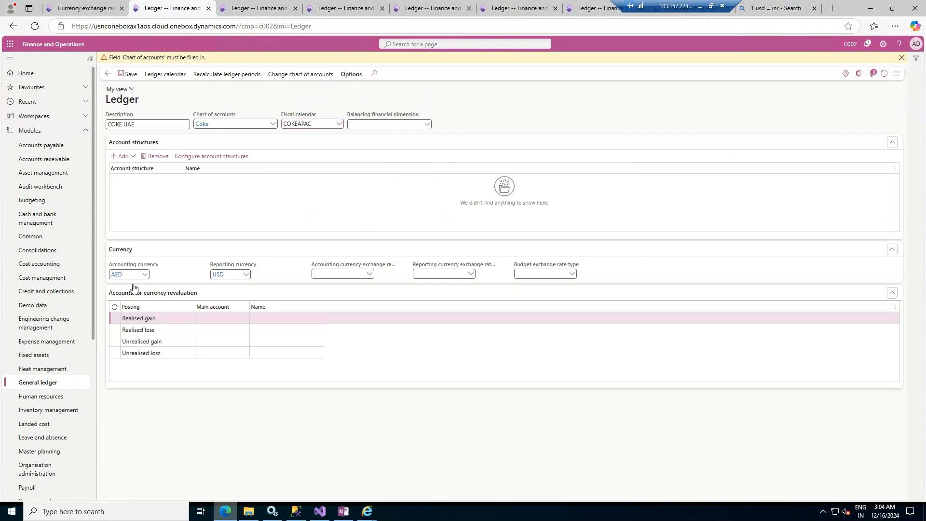
left_click(369, 274)
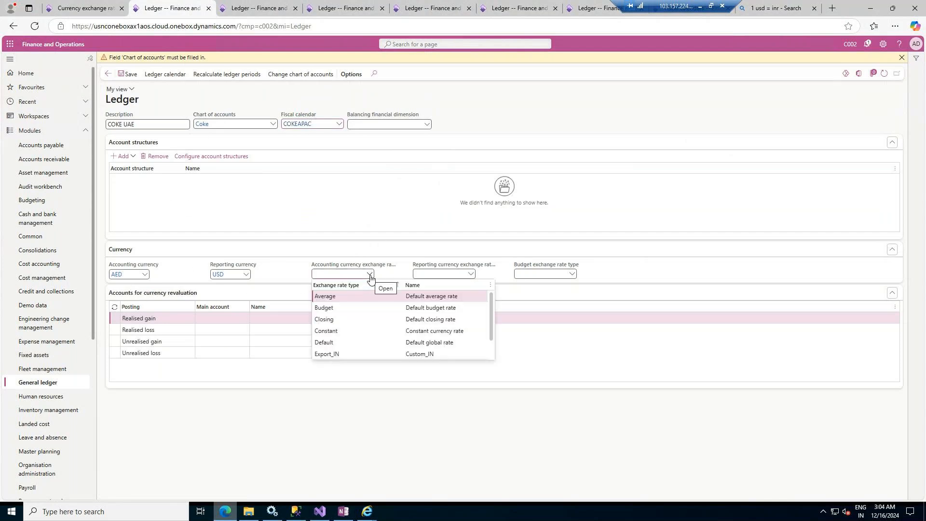
left_click(427, 342)
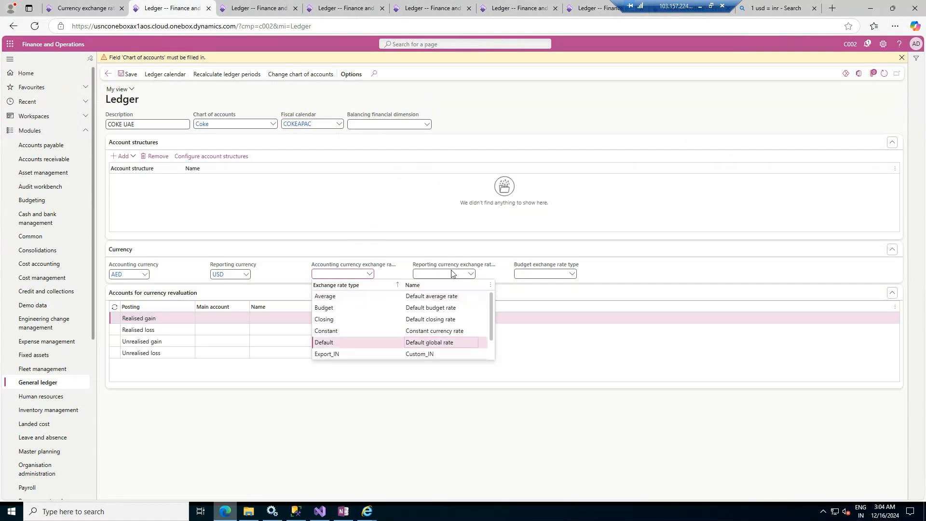
double_click(359, 276)
key("ctrl+c")
key("Tab")
key("ctrl+v")
key("Tab")
key("ctrl+v")
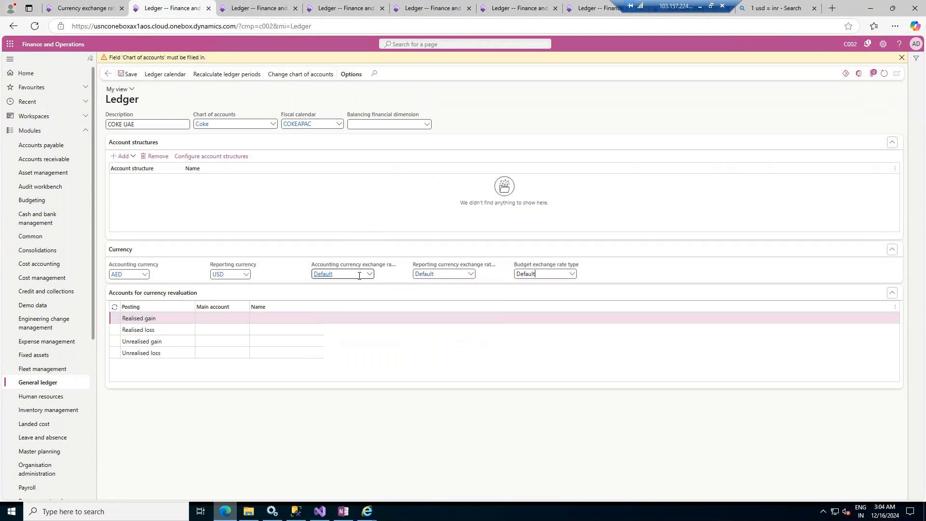
Open the COKE US ledger (C001) for editing, set its accounting currency exchange rate type to Default and save
left_click(87, 8)
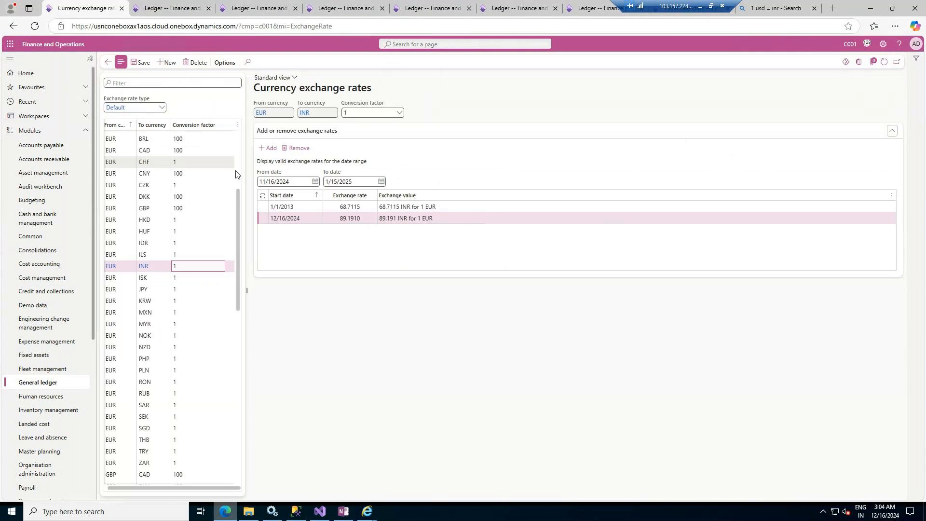
left_click(38, 384)
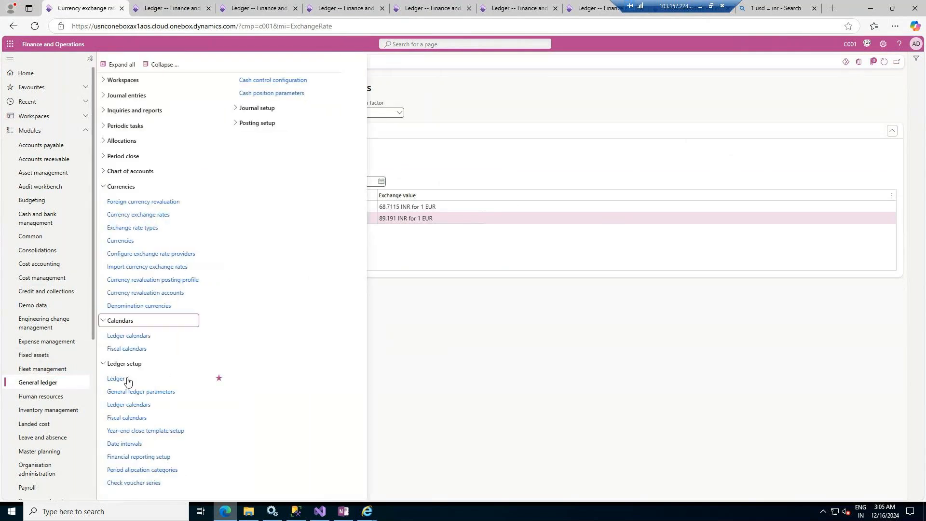
left_click(129, 379)
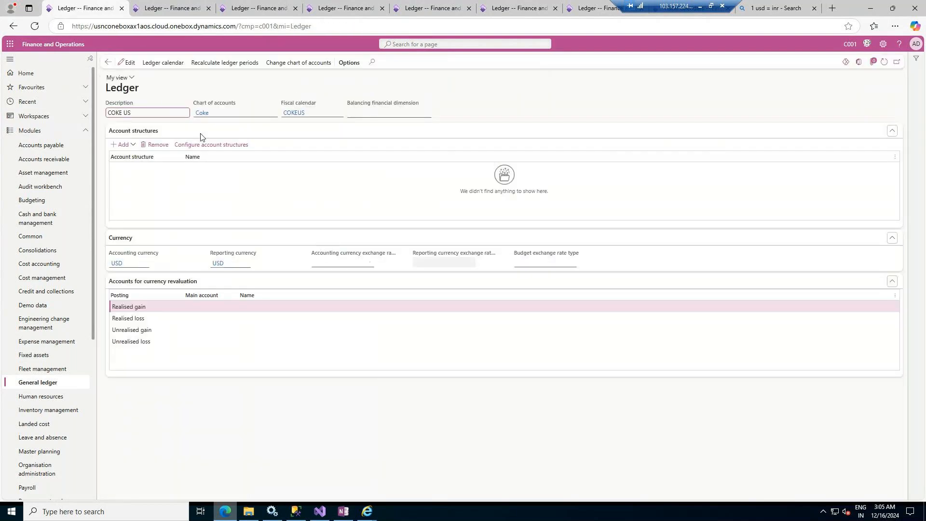
left_click(126, 62)
left_click(324, 262)
type("Default")
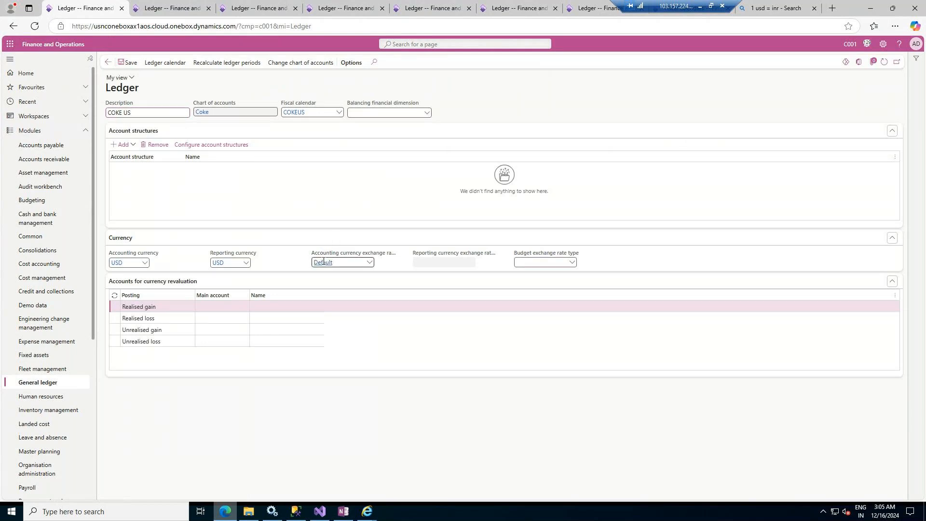
left_click(125, 62)
In the COKE UK ledger (C003), set the accounting currency, reporting currency and budget exchange rate types to Default
left_click(172, 7)
left_click(250, 4)
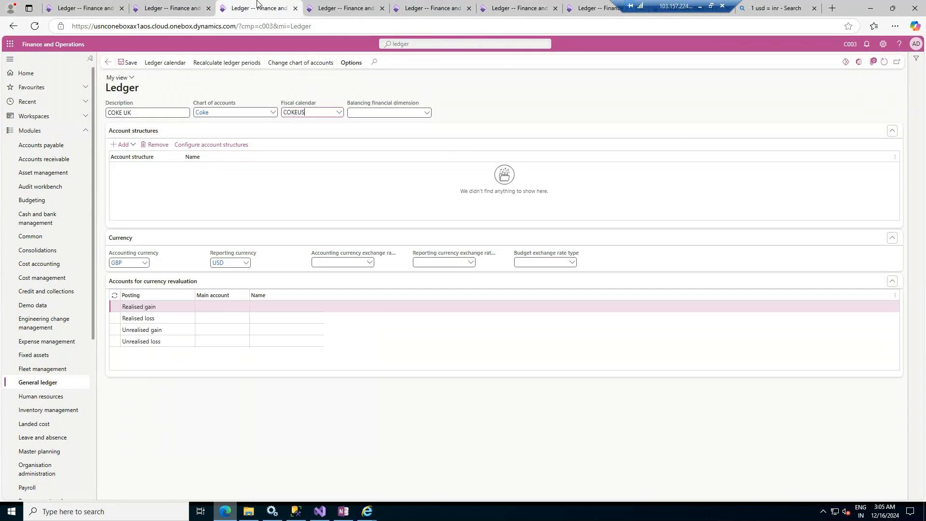
left_click(434, 265)
key("ctrl+v")
key("Tab")
key("ctrl+v")
In the COKE AUS ledger (C004), set the accounting currency, reporting currency and budget exchange rate types to Default
left_click(329, 5)
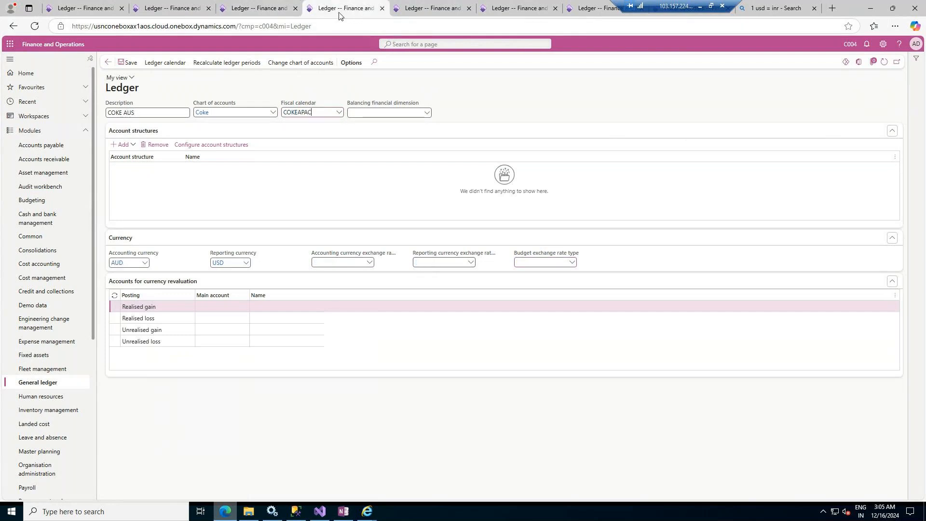
left_click(342, 263)
key("ctrl+v")
key("Tab")
key("ctrl+v")
key("Tab")
key("ctrl+v")
key("Tab")
In the COKE INDIA ledger (C005), set the accounting currency, reporting currency, budget and TDS import exchange rate types to Default
left_click(425, 8)
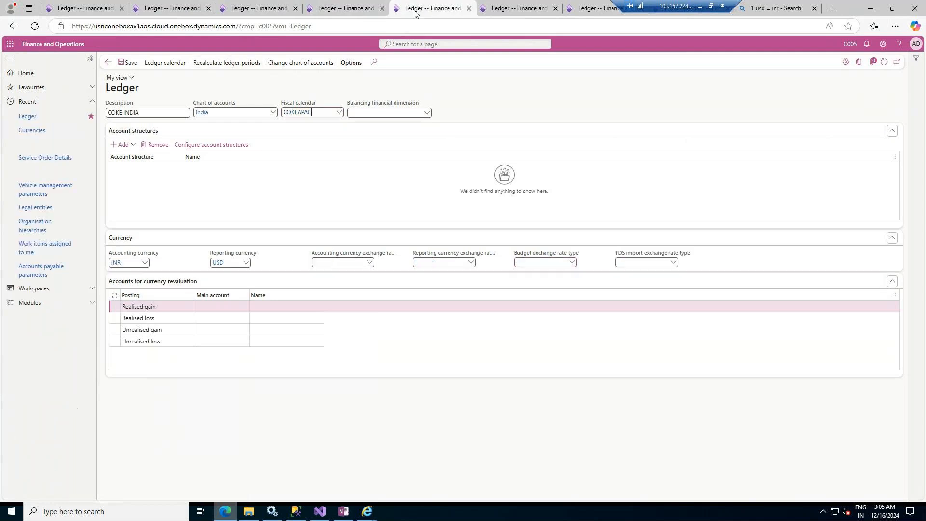
key("ctrl+v")
key("Tab")
key("ctrl+v")
key("Tab")
key("ctrl+v")
key("ctrl+v")
key("Tab")
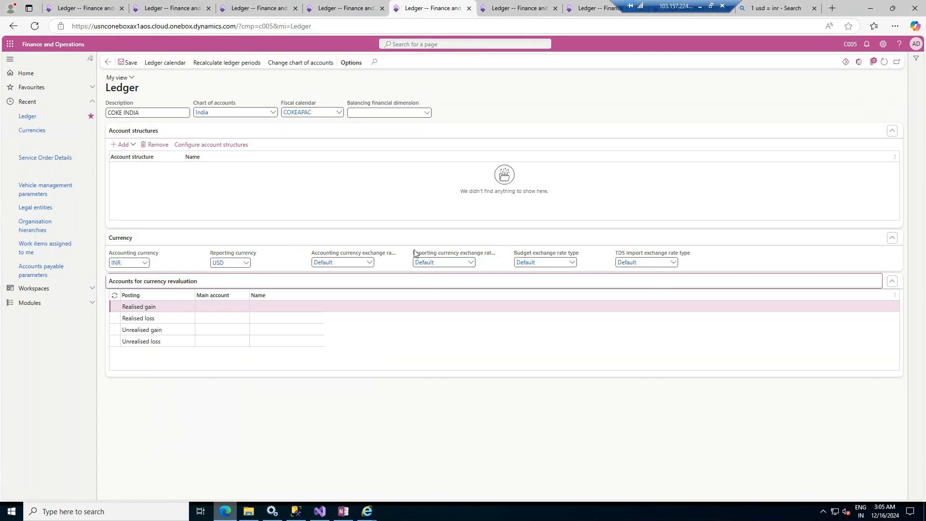
left_click_drag(413, 254, 488, 255)
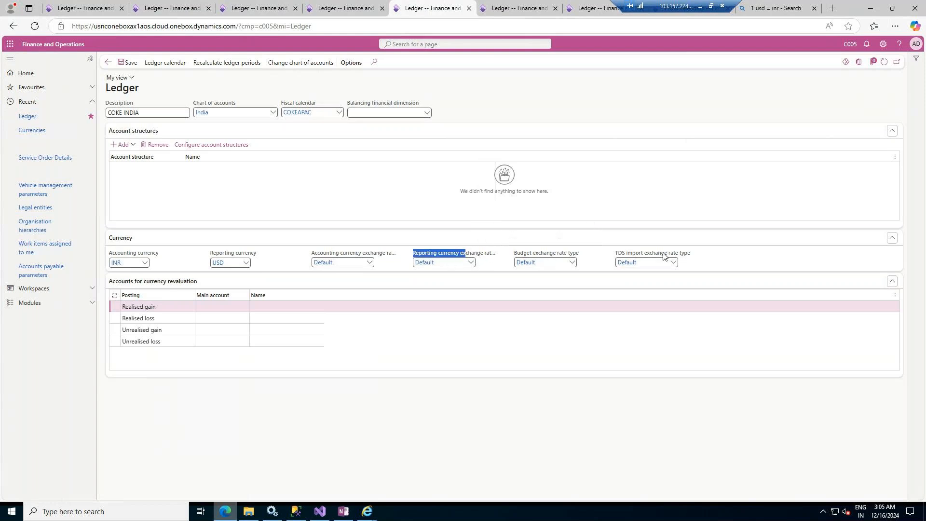
Check the exchange rate types of the COKE AUS, UK and UAE ledgers and set COKE US's budget exchange rate type to Default
left_click(347, 9)
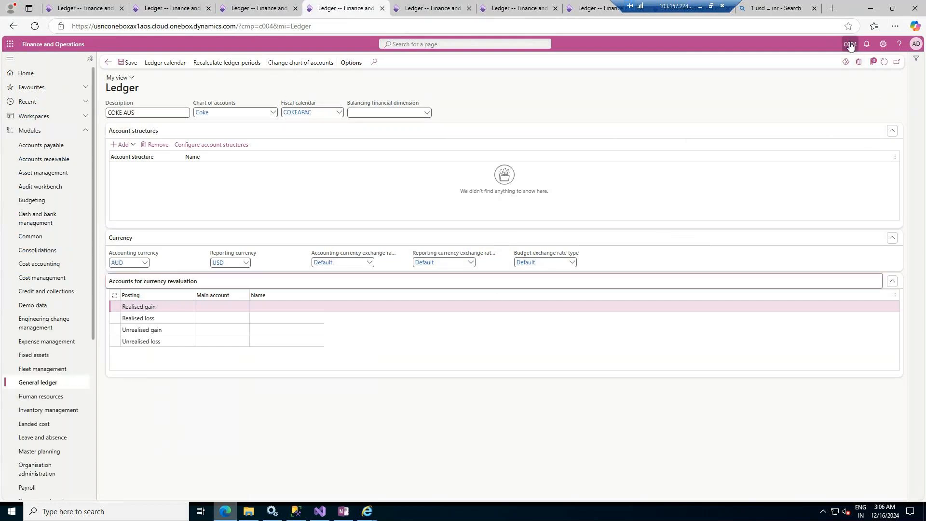
left_click(240, 11)
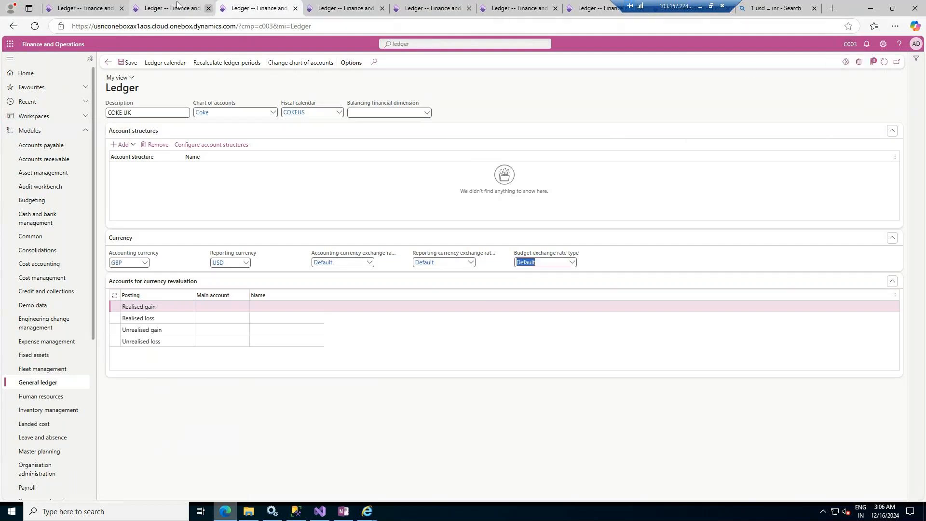
left_click(145, 11)
left_click(92, 5)
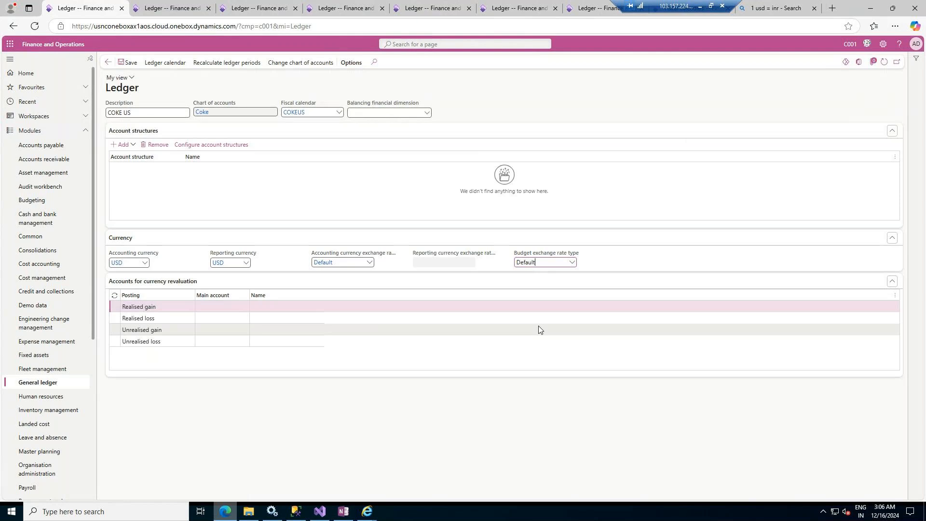
In the COKE ELIM ledger (C006), set the accounting currency and budget exchange rate types to Default
left_click(594, 5)
left_click(333, 276)
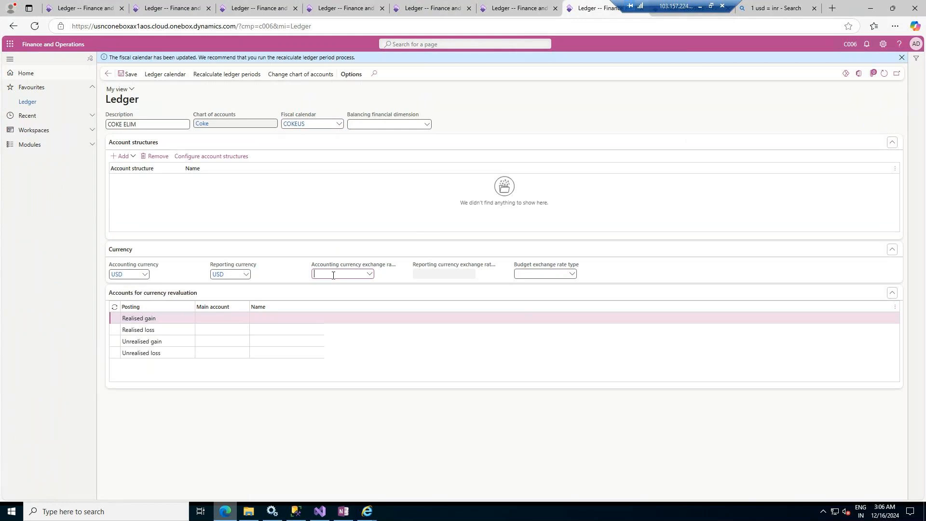
type("Default")
key("Tab")
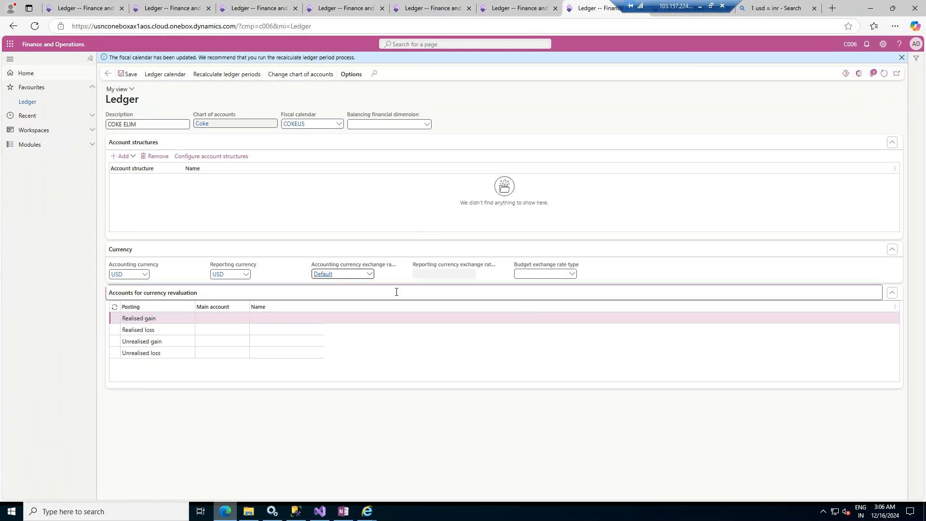
left_click(534, 272)
type("Default")
key("Tab")
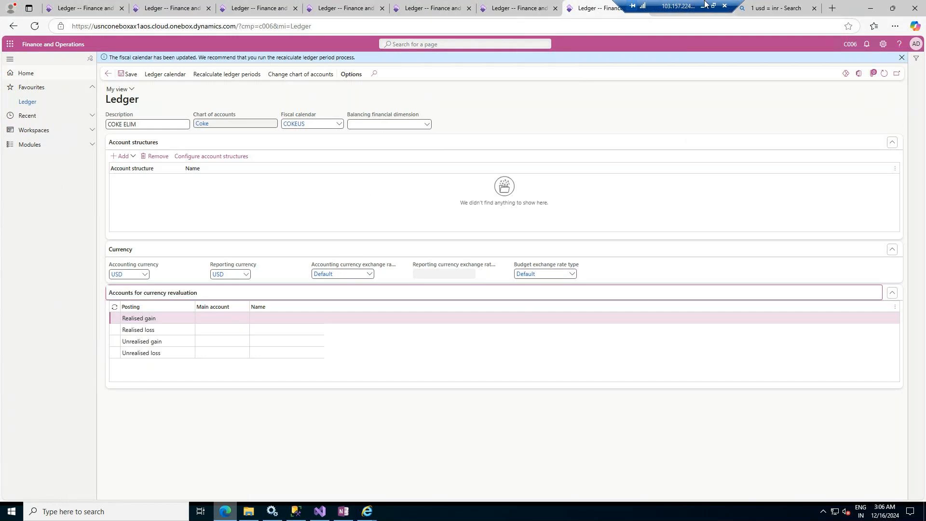
In the COKE CONS ledger (C007), set the accounting currency and budget exchange rate types to Default
left_click_drag(705, 4, 864, 4)
left_click(690, 9)
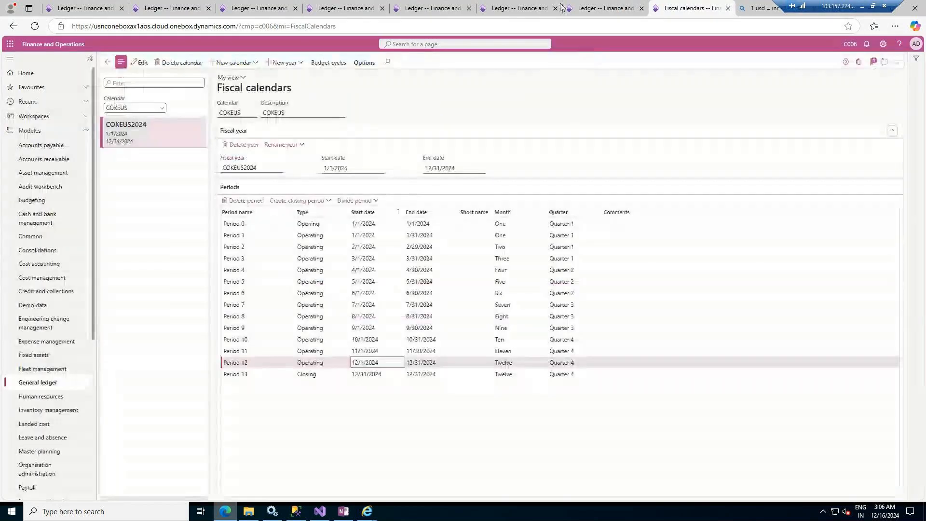
left_click(516, 8)
left_click(324, 261)
key("ctrl+v")
key("Tab")
key("ctrl+v")
key("Tab")
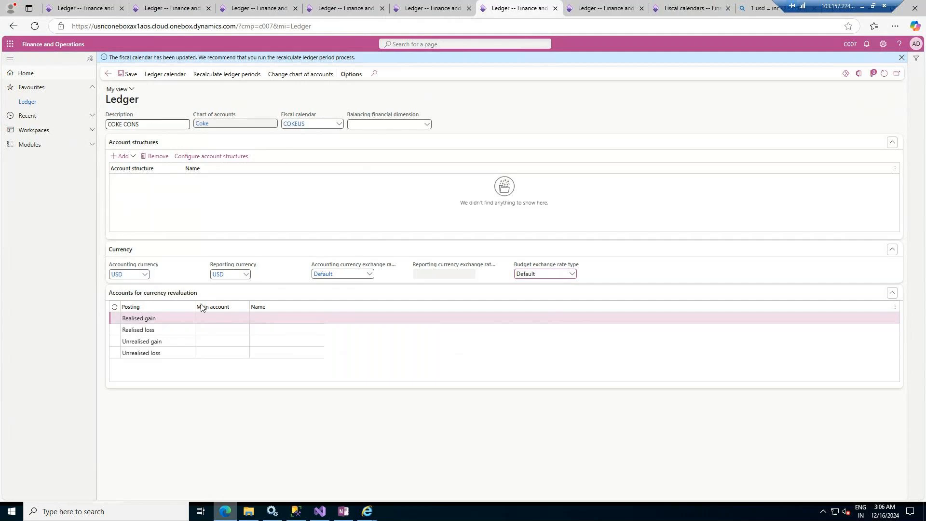
Examine the main account fields for the realised and unrealised gain and loss postings in the COKE CONS ledger's currency revaluation accounts
left_click(216, 316)
left_click(227, 330)
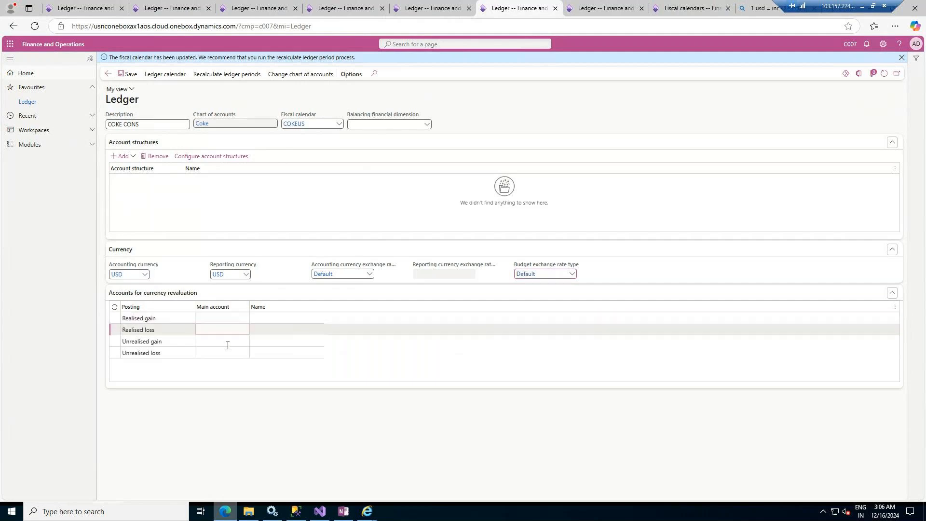
left_click(224, 354)
left_click(223, 321)
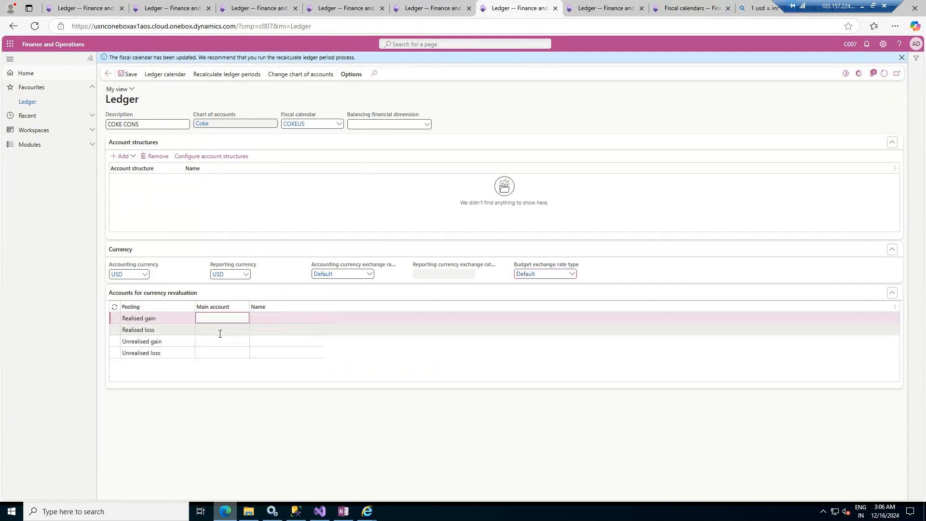
Check the main account fields for realised loss, unrealised gain and unrealised loss in the COKE CONS ledger's currency revaluation accounts
left_click(221, 332)
left_click(220, 343)
left_click(220, 356)
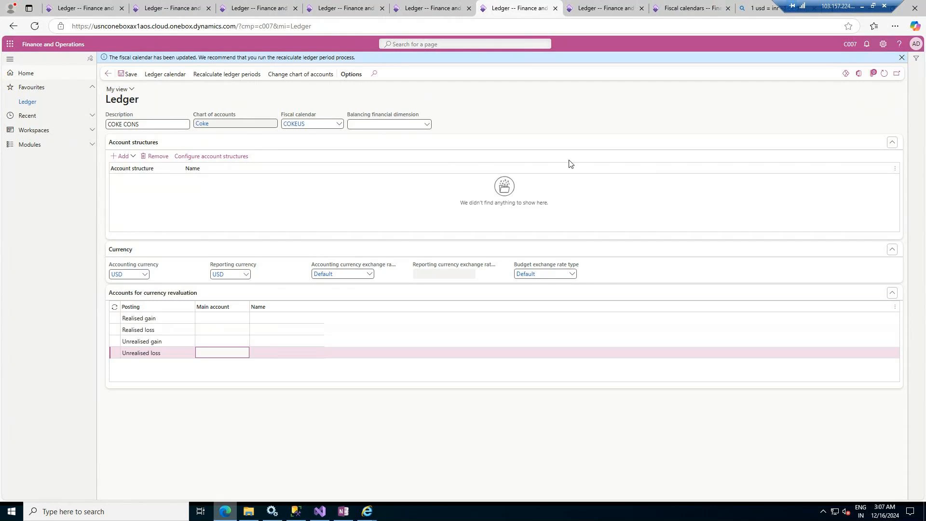
Switch to PowerPoint and write an encircled FY below IRN on slide 16, connecting it to IRN with a line
left_click(862, 6)
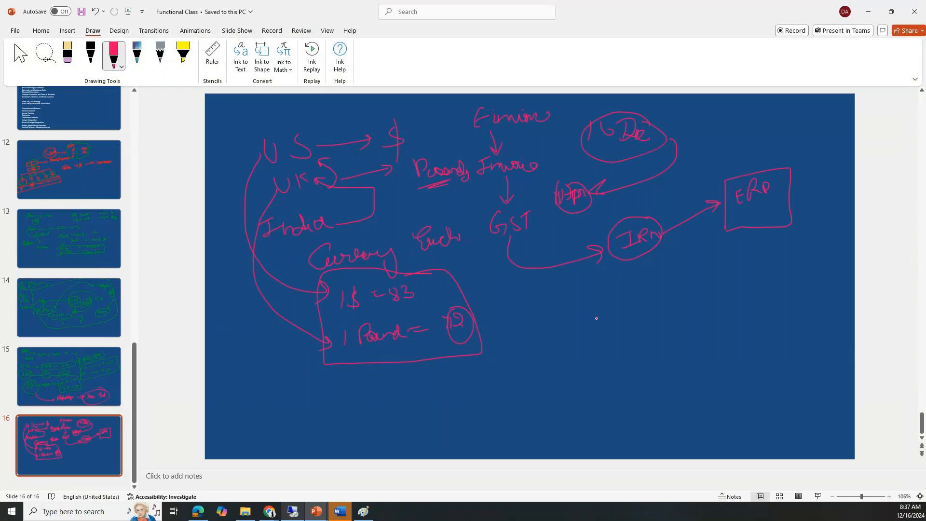
left_click_drag(625, 298, 596, 354)
left_click_drag(630, 270, 635, 258)
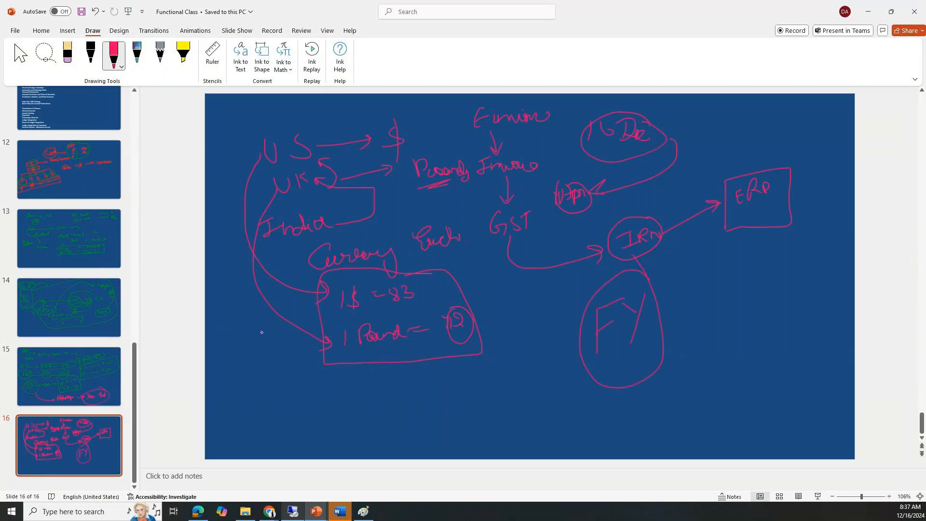
Sketch 16 Dec 2024 with a circled 3 linked to a circled Ledger and an outgoing arrow, and list 1, 2, 3 in an oval beside FY
mouse_move(230, 388)
left_mouse_down()
mouse_move(264, 387)
mouse_move(245, 417)
left_mouse_up()
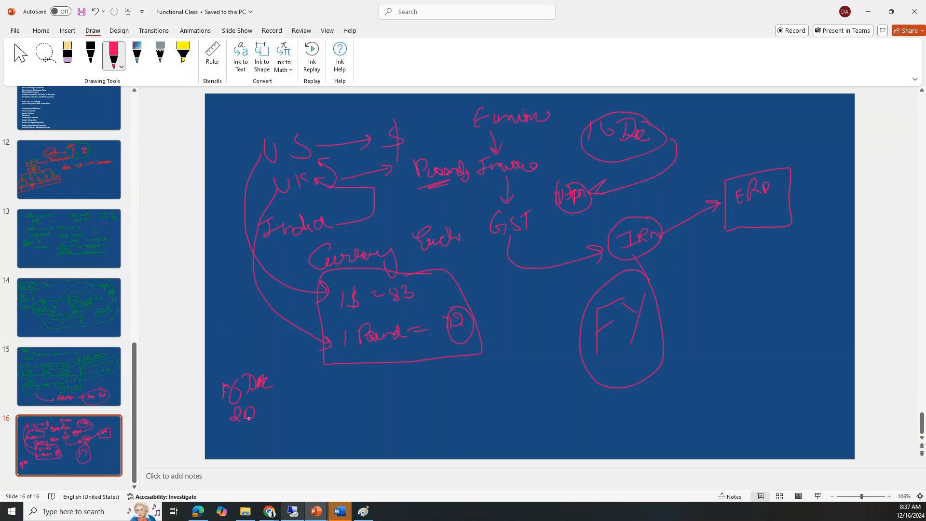
mouse_move(301, 395)
left_mouse_down()
mouse_move(317, 408)
mouse_move(449, 415)
left_mouse_up()
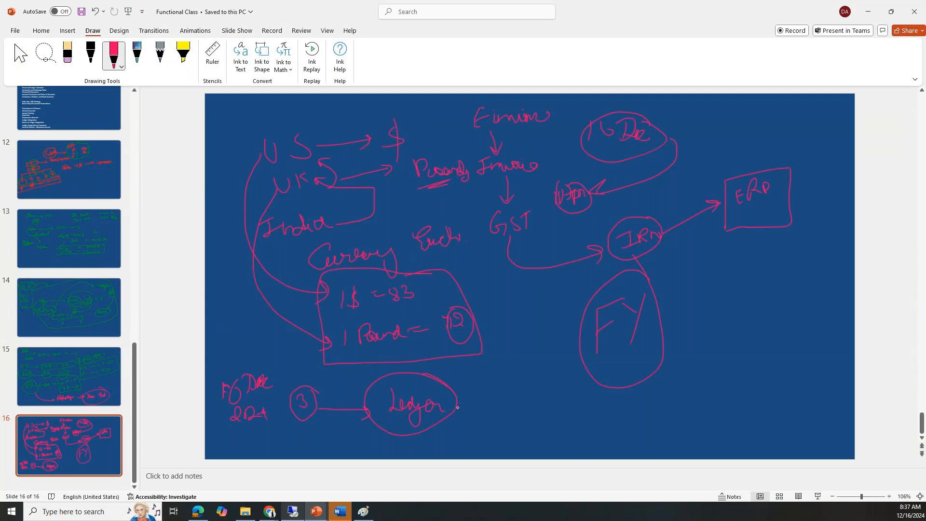
mouse_move(458, 407)
left_mouse_down()
mouse_move(555, 401)
mouse_move(546, 411)
left_mouse_up()
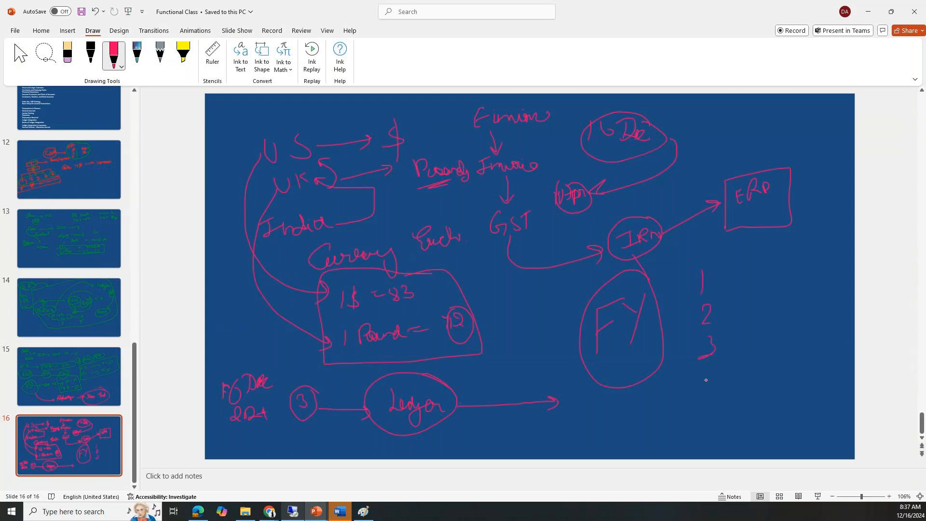
left_click_drag(695, 270, 726, 262)
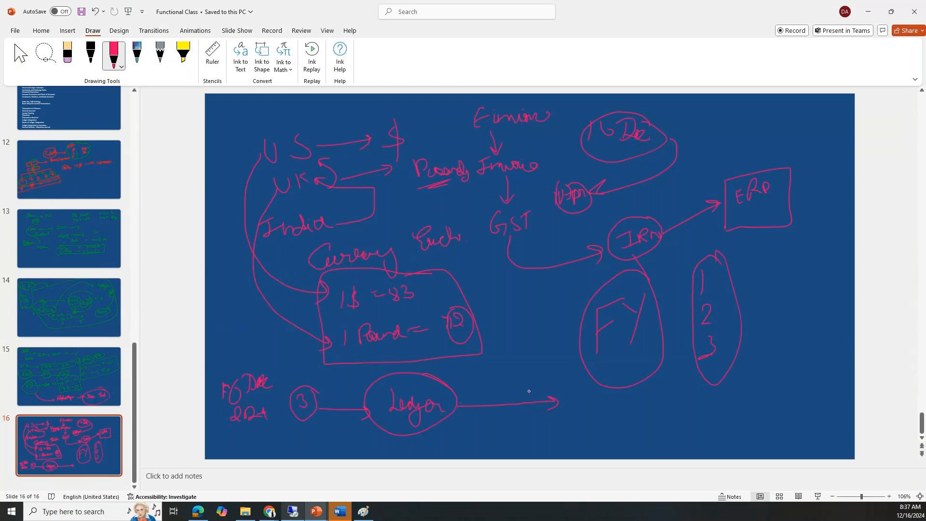
Write Entry after the Ledger arrow, draw an arrow from it, and add circled A/S, FD and Num labels at its end
mouse_move(579, 400)
left_mouse_down()
mouse_move(576, 409)
mouse_move(594, 415)
mouse_move(638, 411)
left_mouse_up()
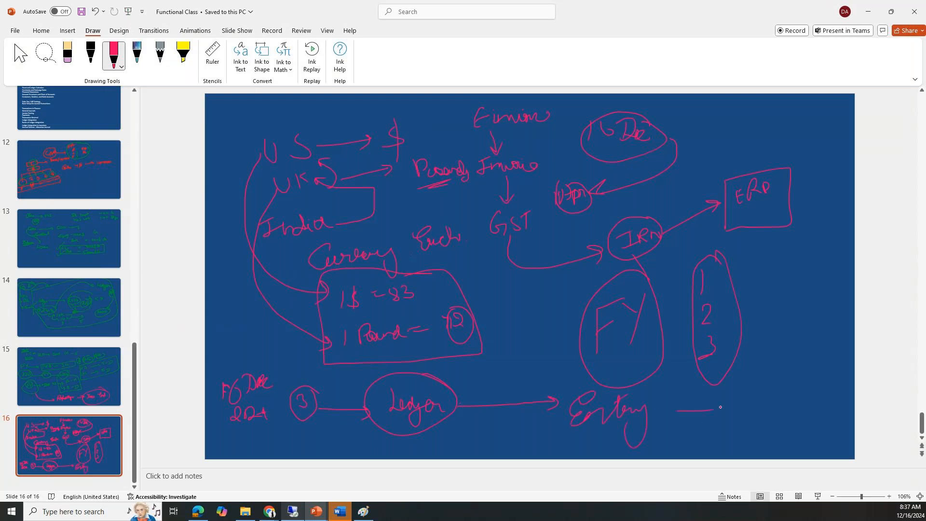
left_click_drag(721, 407, 763, 394)
left_click_drag(785, 380, 779, 391)
mouse_move(777, 418)
left_mouse_down()
mouse_move(773, 426)
mouse_move(788, 419)
mouse_move(835, 430)
mouse_move(853, 417)
left_mouse_up()
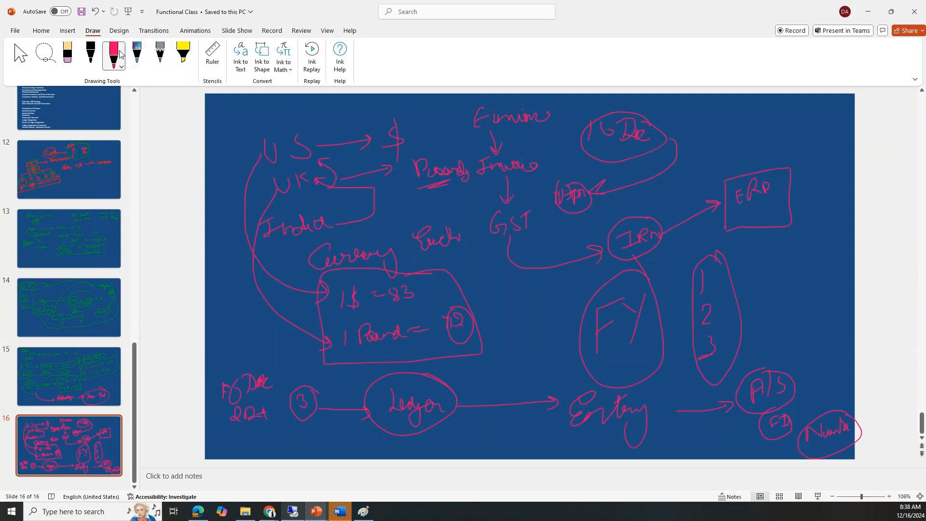
Change the pen colour to green and add tick marks beside the A/S, FD and Num circles
left_click(122, 68)
left_click(129, 146)
left_click(778, 361)
left_click_drag(787, 411, 801, 398)
Return to Finance and Operations in the remote session and display the General ledger module's list of pages
left_click(293, 515)
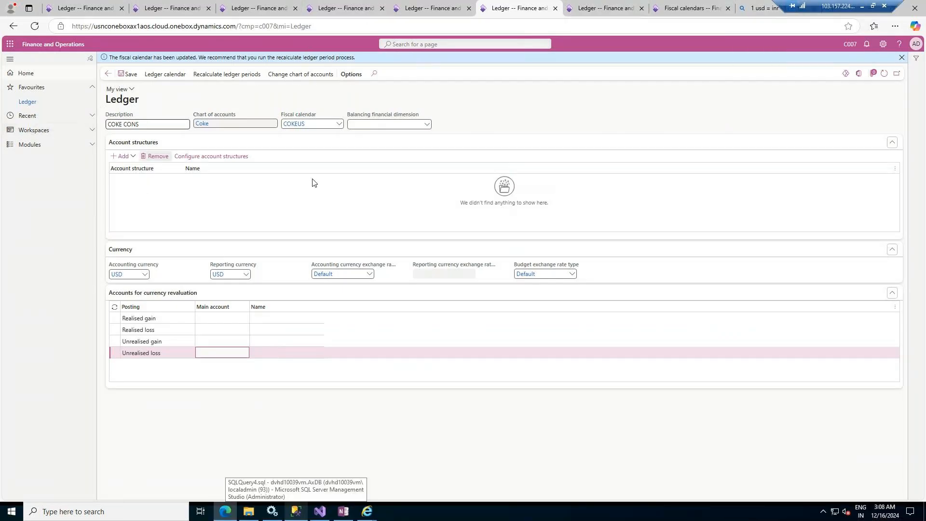
left_click(42, 146)
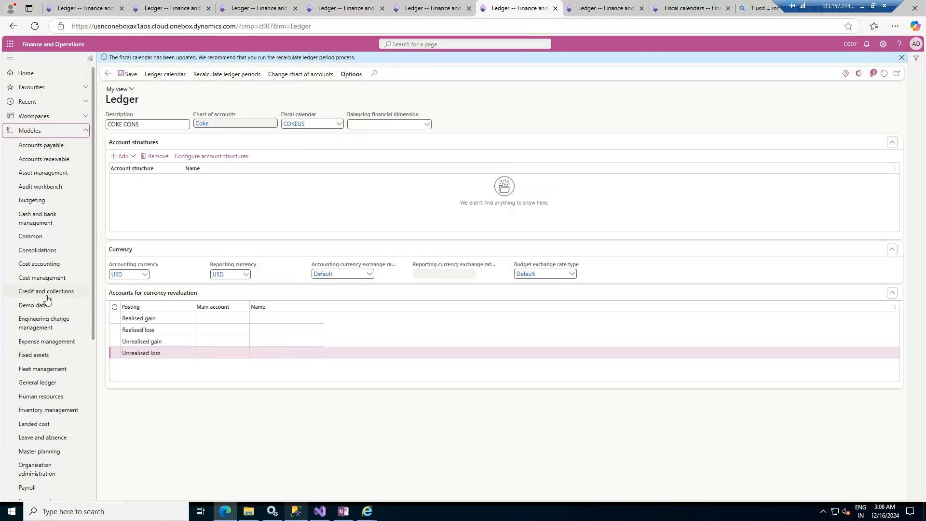
left_click(41, 385)
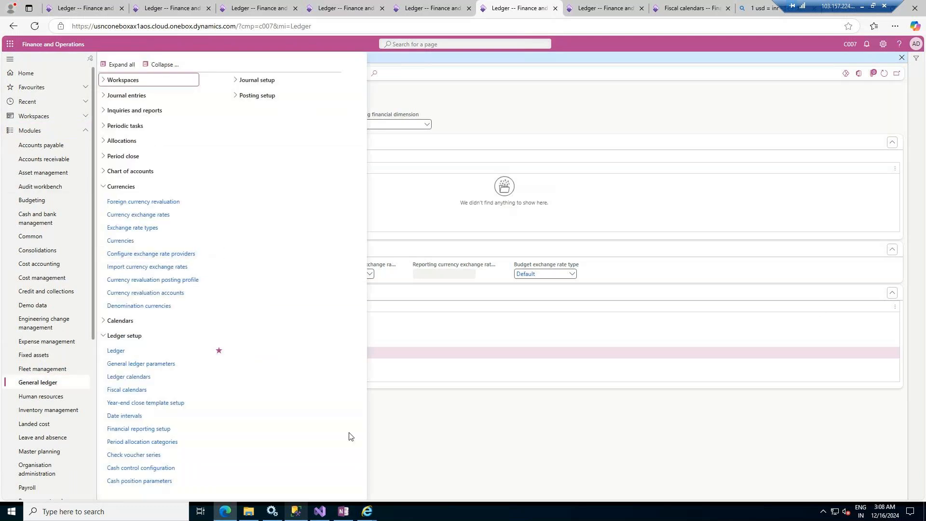
Leave the remote session, switch to the GoTo Meeting window in Chrome and end the meeting session for all
left_click(248, 511)
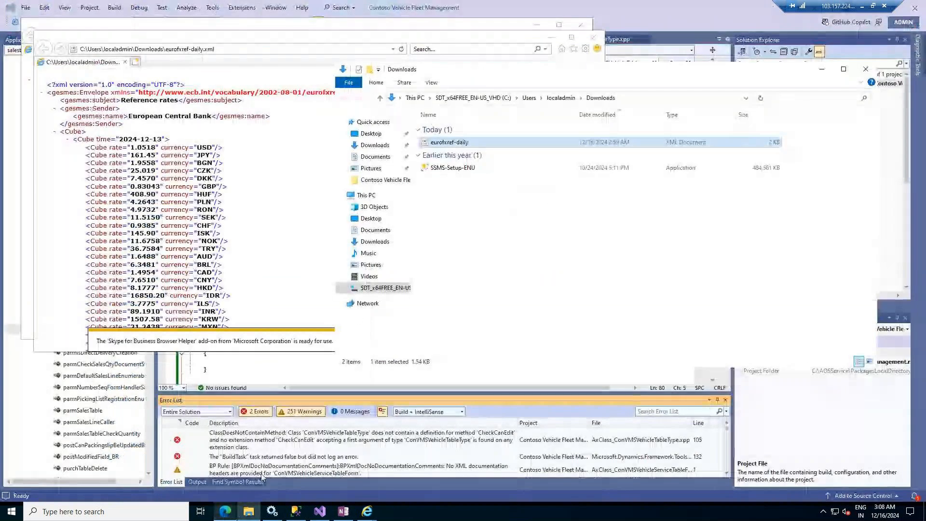
left_click(875, 9)
mouse_move(268, 516)
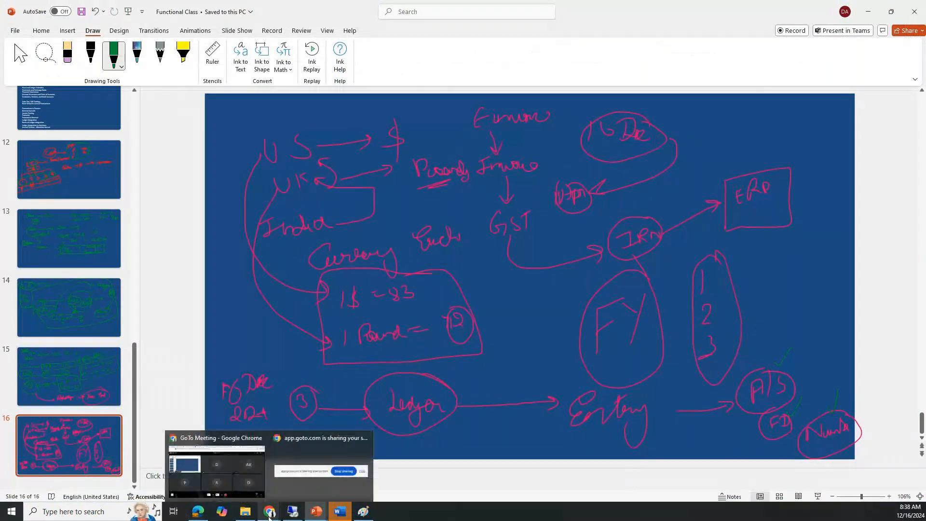
left_click(218, 475)
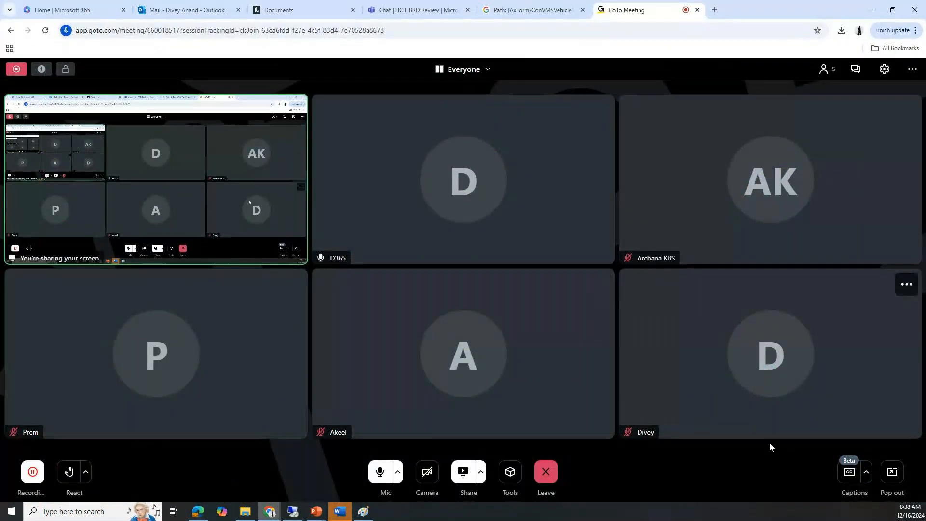
left_click(547, 474)
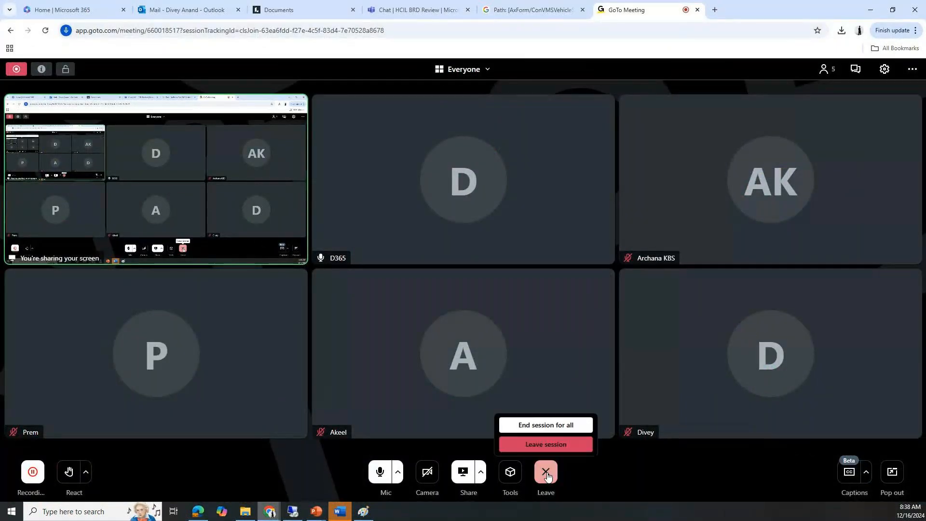
left_click(542, 427)
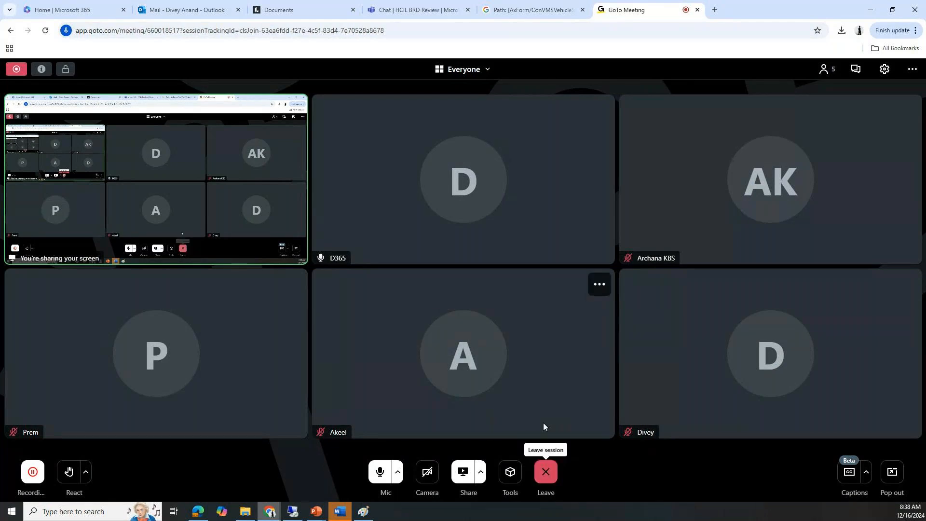